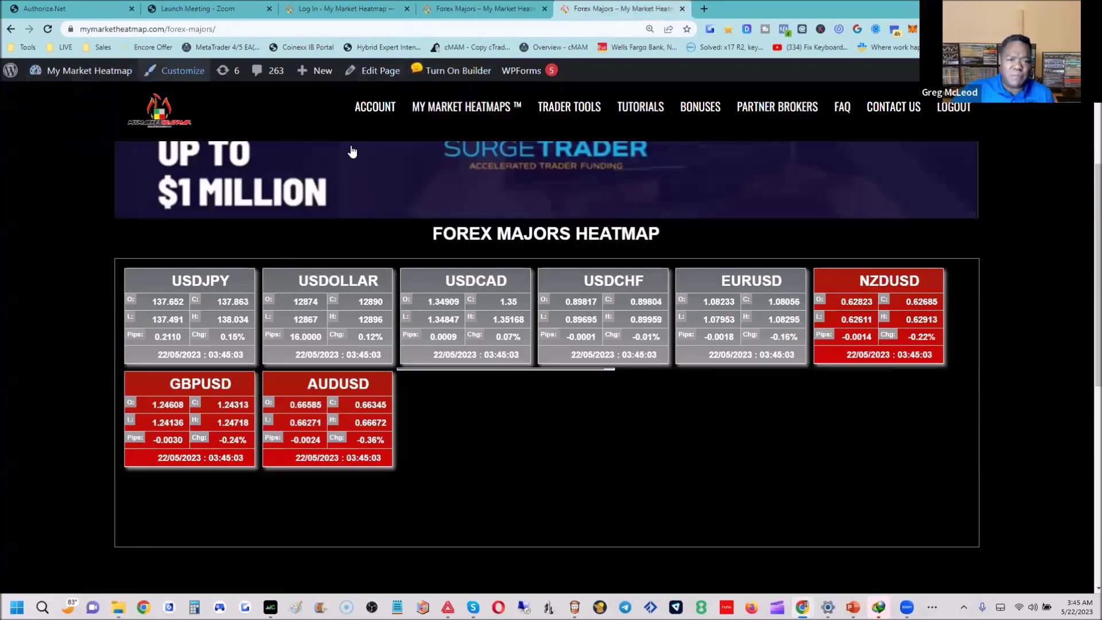
# Step: Open the My Market Heatmap home page and look over its offer and the Forex Majors heatmap
pyautogui.scroll(-1, 101, 135)
pyautogui.scroll(2, 99, 136)
pyautogui.scroll(3, 174, 160)
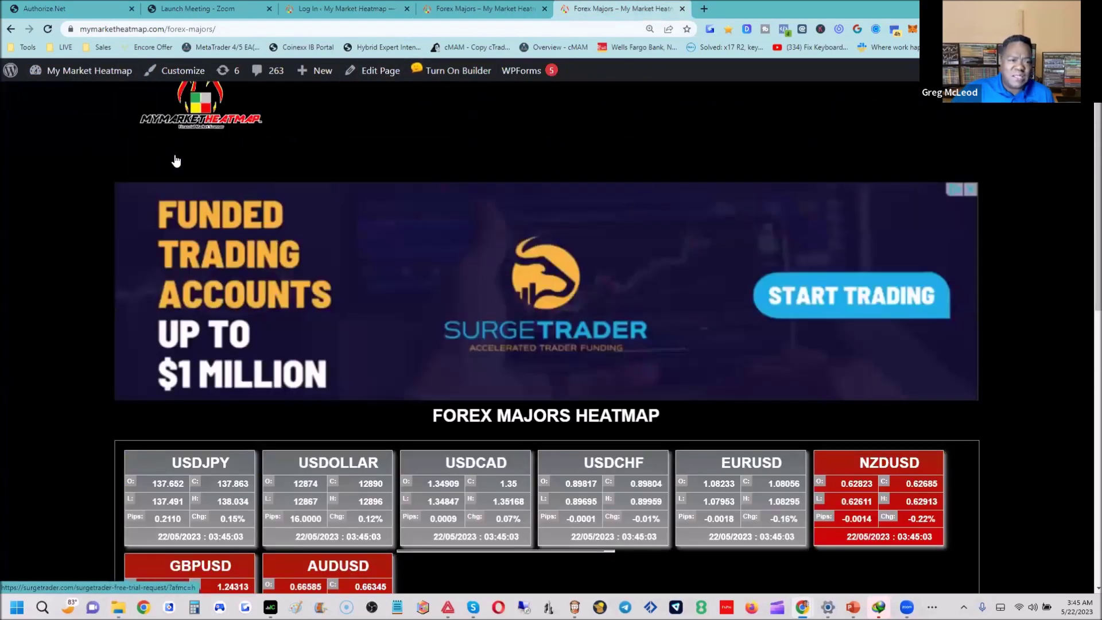
pyautogui.click(177, 161)
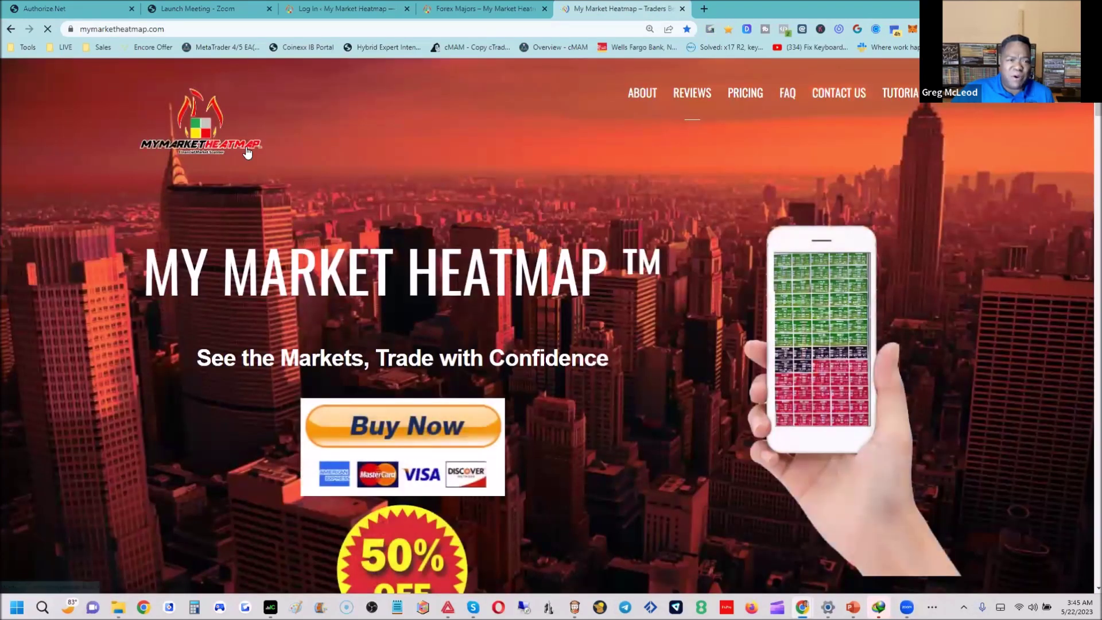
pyautogui.scroll(-1, 612, 380)
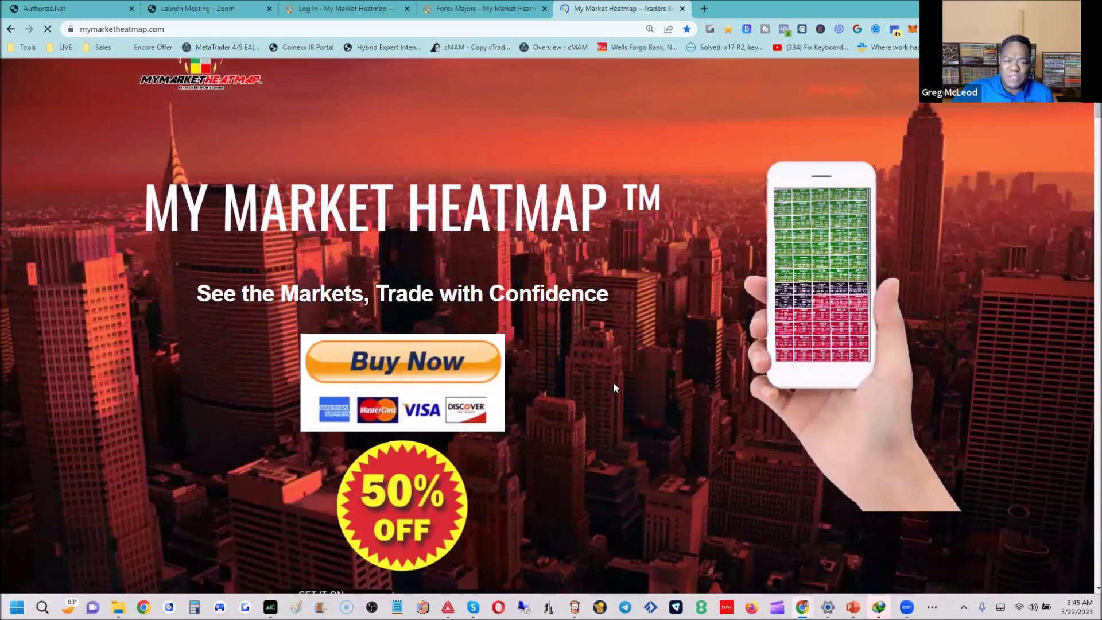
pyautogui.scroll(-1, 613, 381)
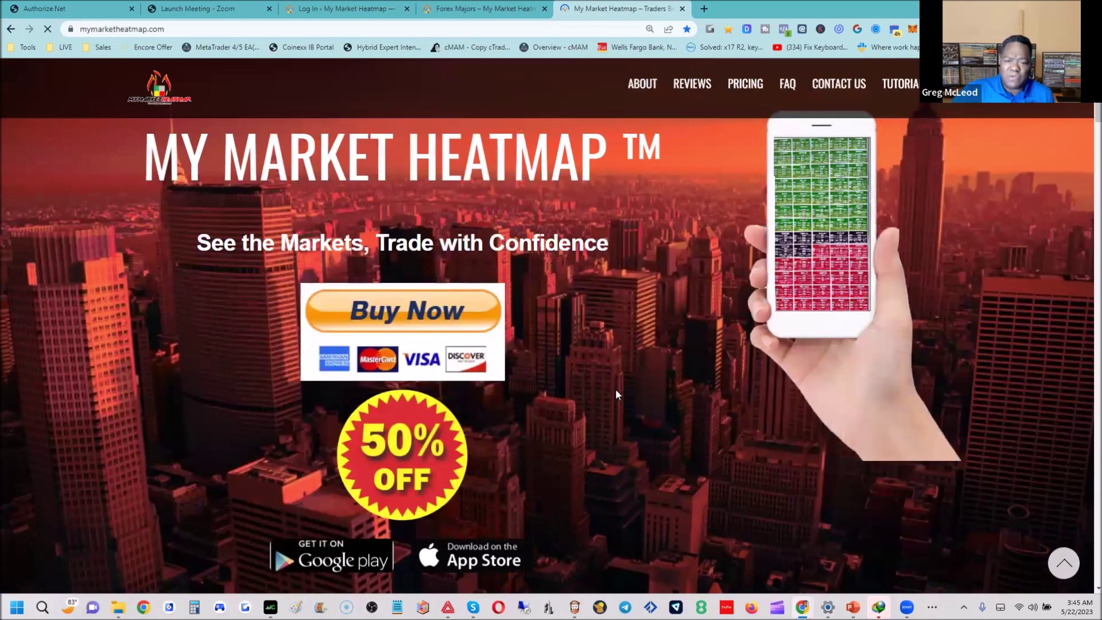
pyautogui.scroll(-3, 714, 343)
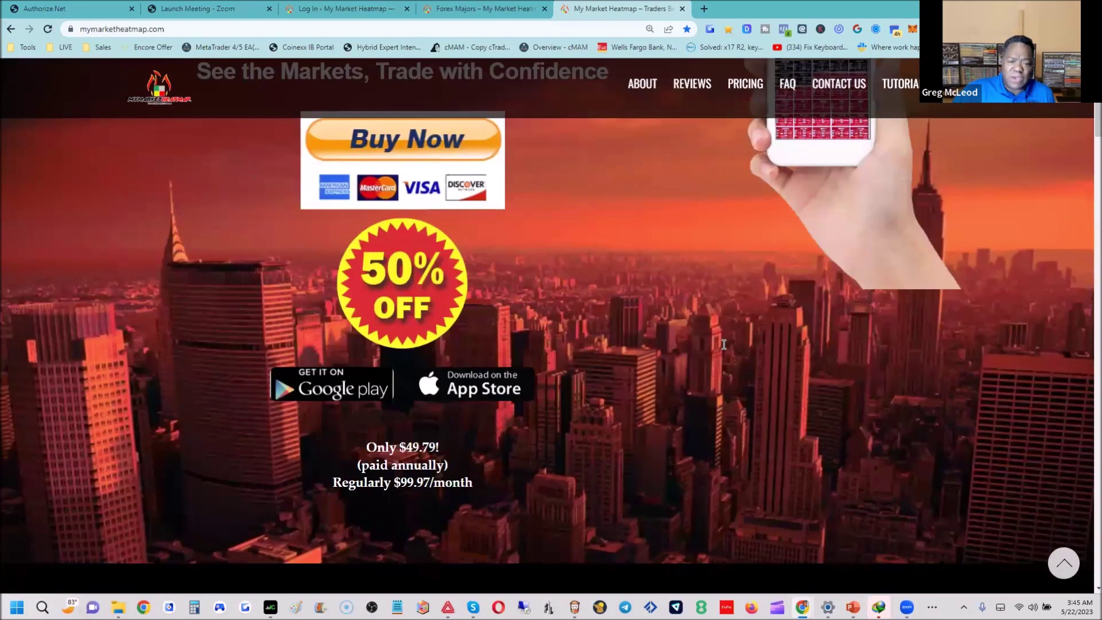
pyautogui.scroll(-5, 271, 333)
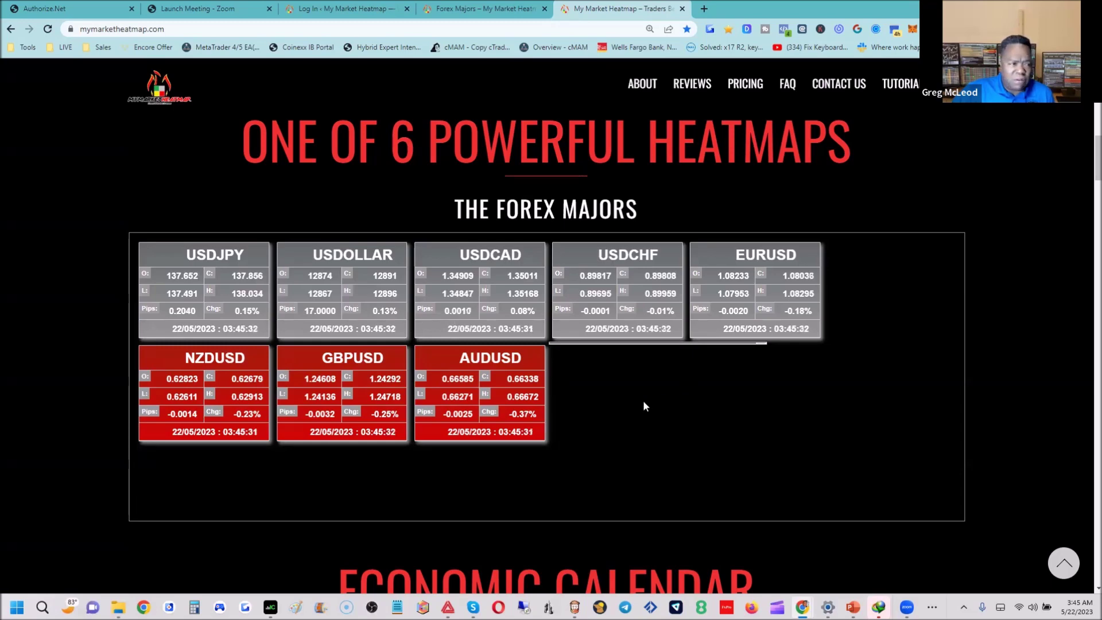
# Step: Expand the home page's economic calendar twice and review the upcoming high-impact events
pyautogui.scroll(-5, 641, 401)
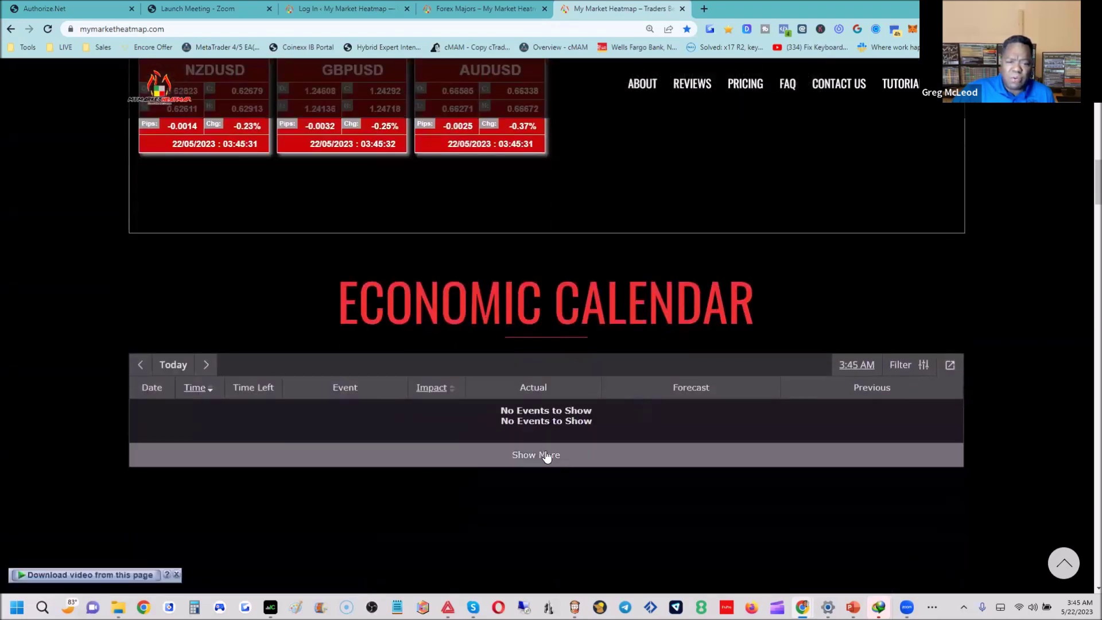
pyautogui.click(526, 457)
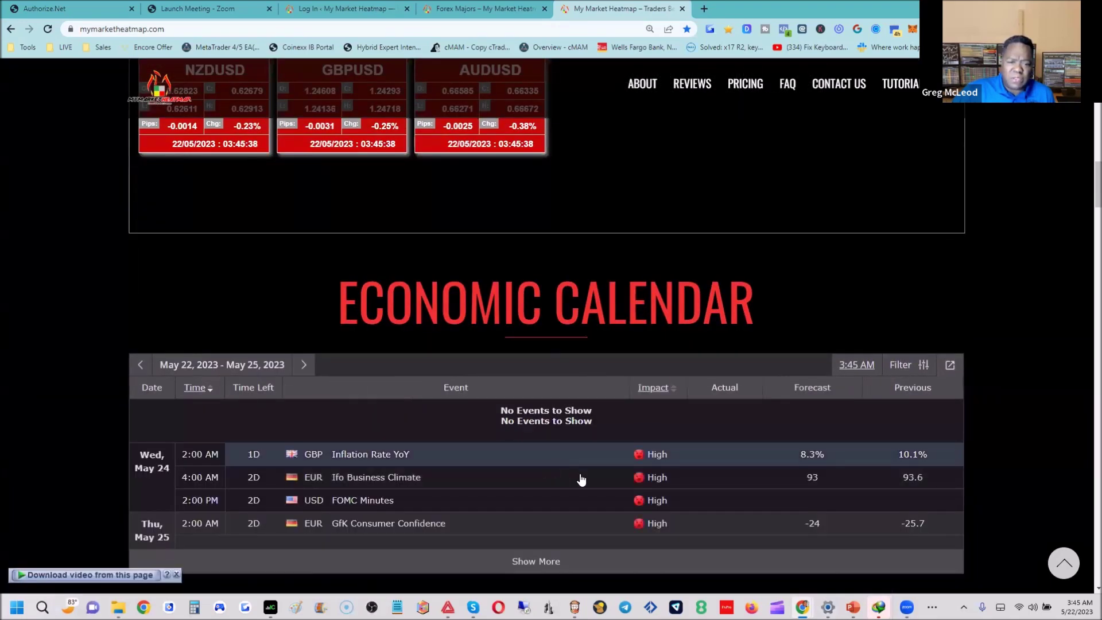
pyautogui.scroll(-2, 599, 463)
pyautogui.click(533, 454)
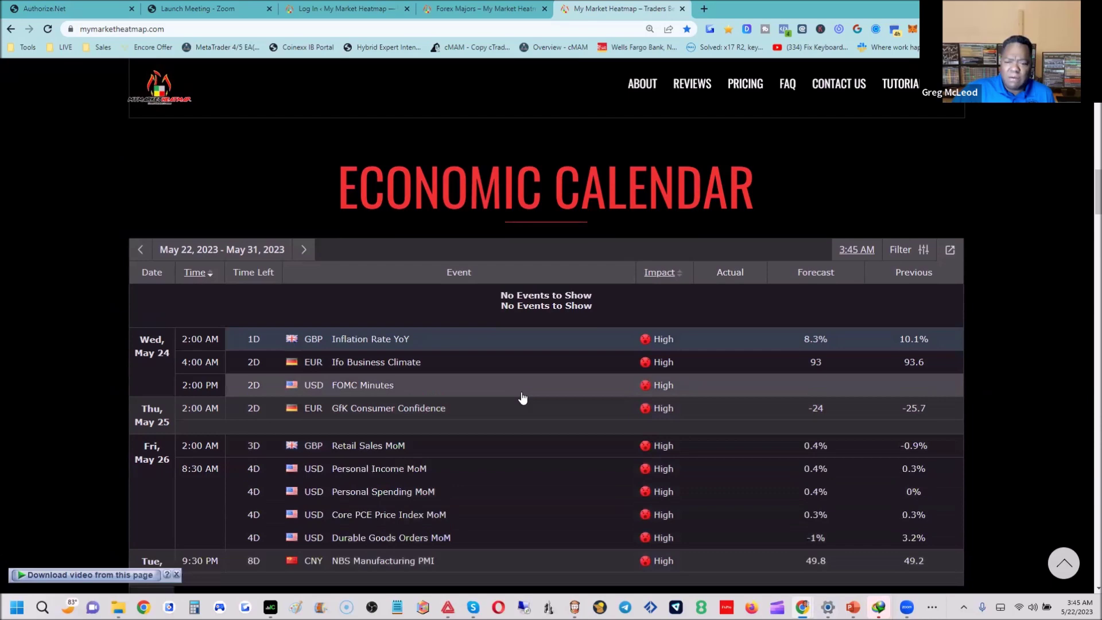
pyautogui.scroll(-2, 523, 398)
pyautogui.scroll(3, 614, 400)
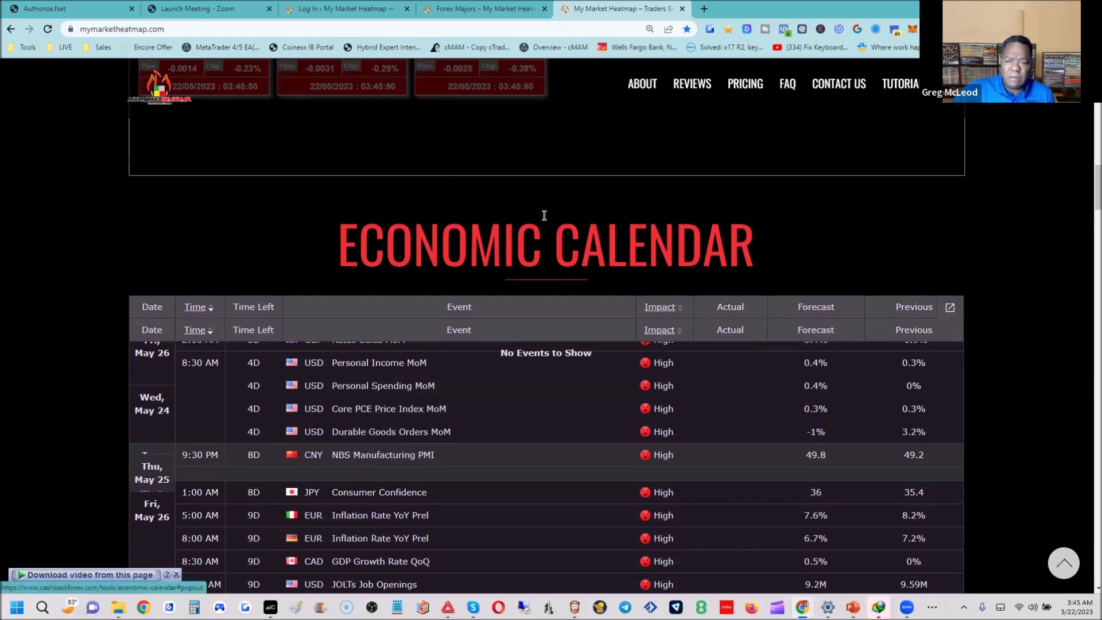
pyautogui.scroll(2, 749, 216)
pyautogui.scroll(2, 948, 151)
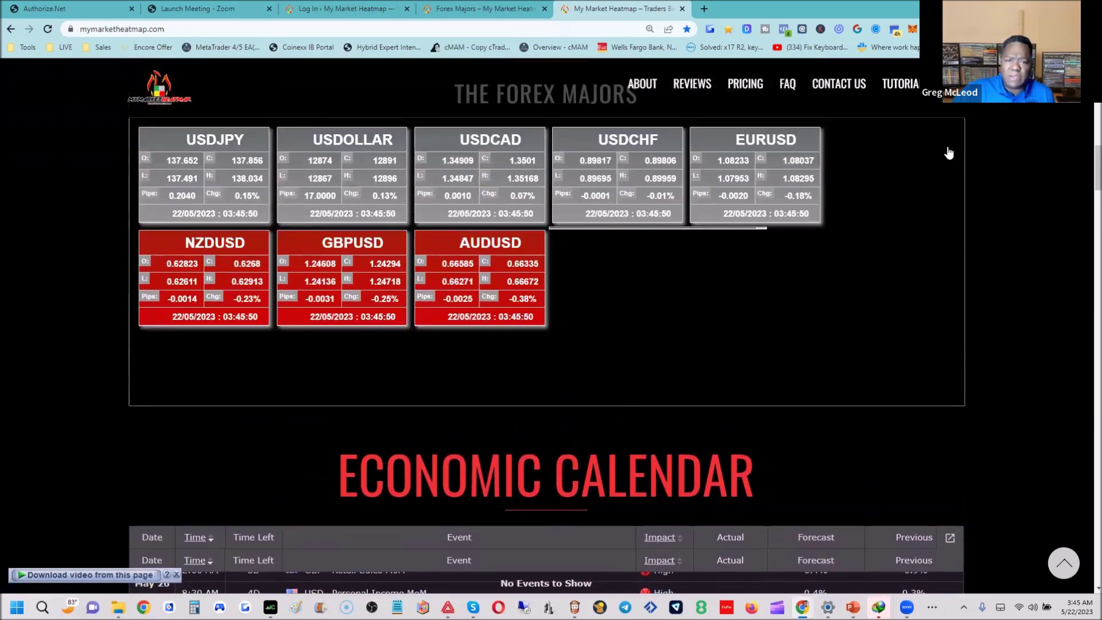
# Step: Return to the members' Forex Majors page and try to open the Economic Calendar trader tool
pyautogui.hotkey('ctrl', 'shift', 'Tab')
pyautogui.moveTo(503, 110)
pyautogui.moveTo(568, 109)
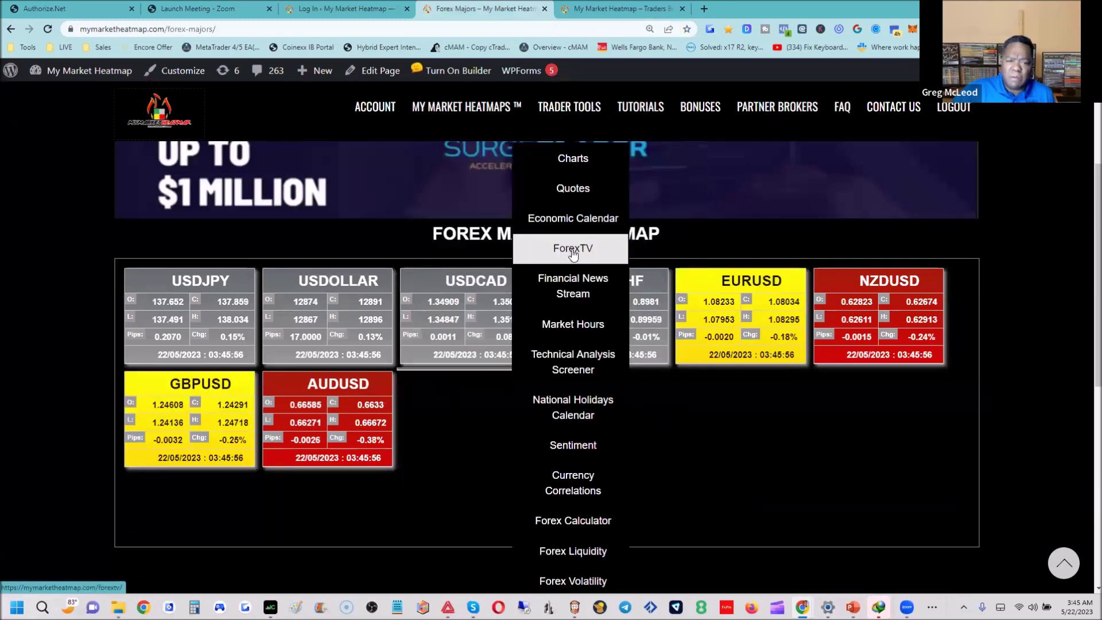
pyautogui.click(578, 228)
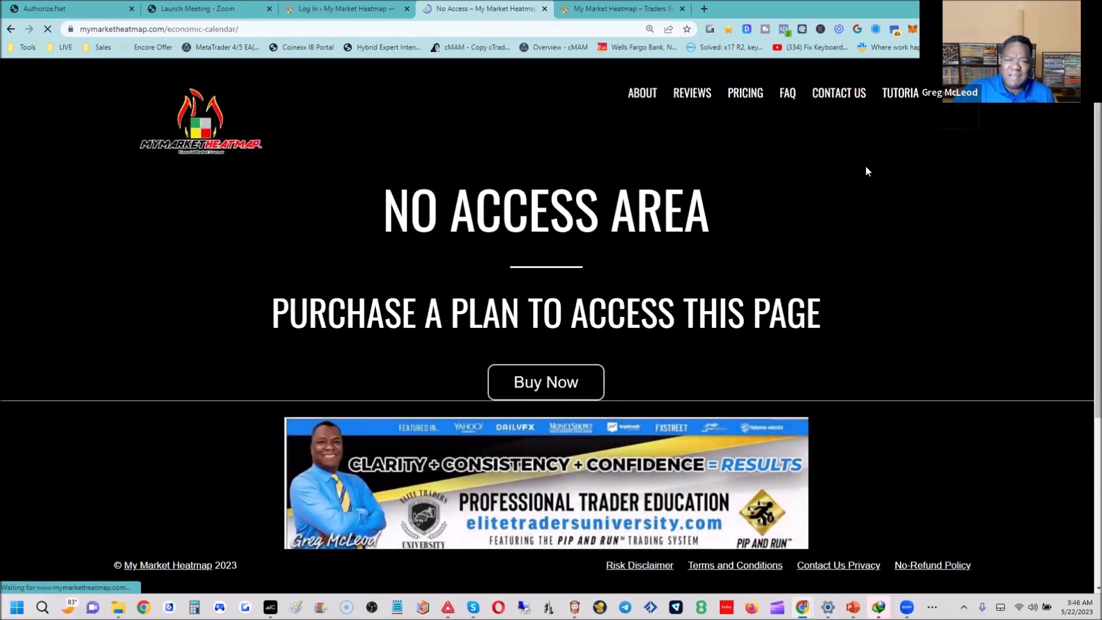
# Step: Log in to the My Market Heatmap account with the saved e-mail and password of the third stored login
pyautogui.click(240, 322)
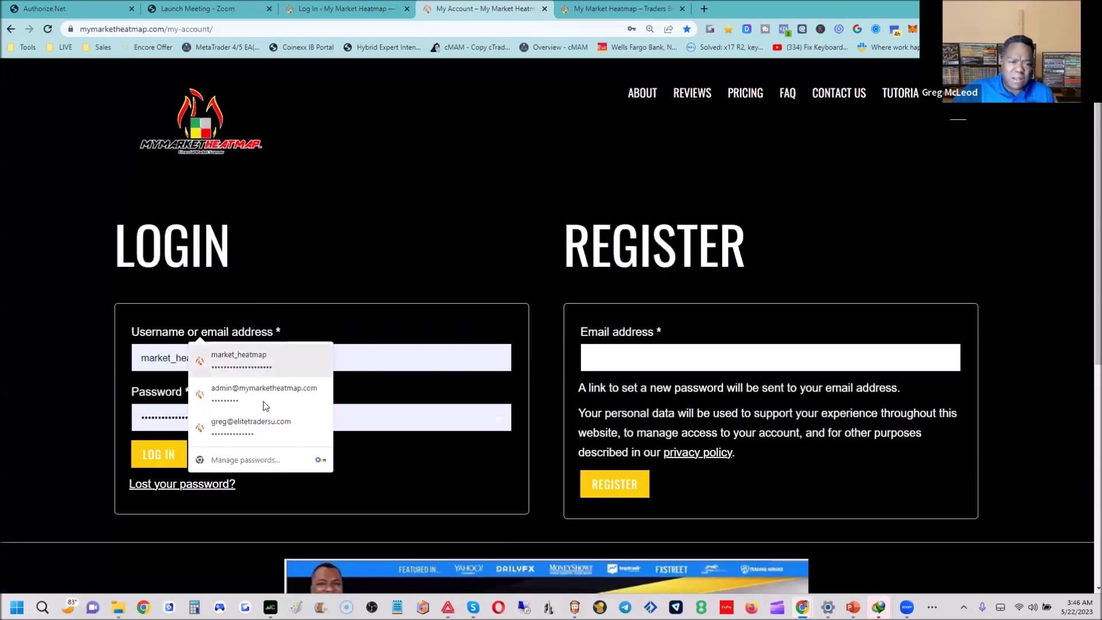
pyautogui.click(252, 426)
pyautogui.click(172, 459)
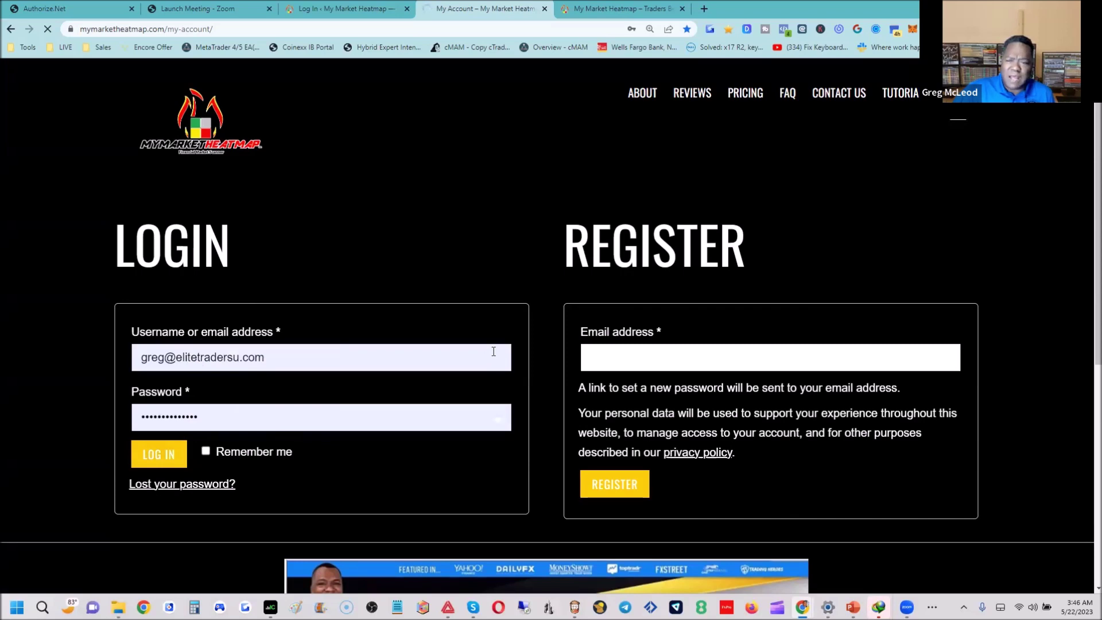
# Step: Open the Economic Calendar trader tool and expand its event list twice to load more upcoming events
pyautogui.moveTo(553, 104)
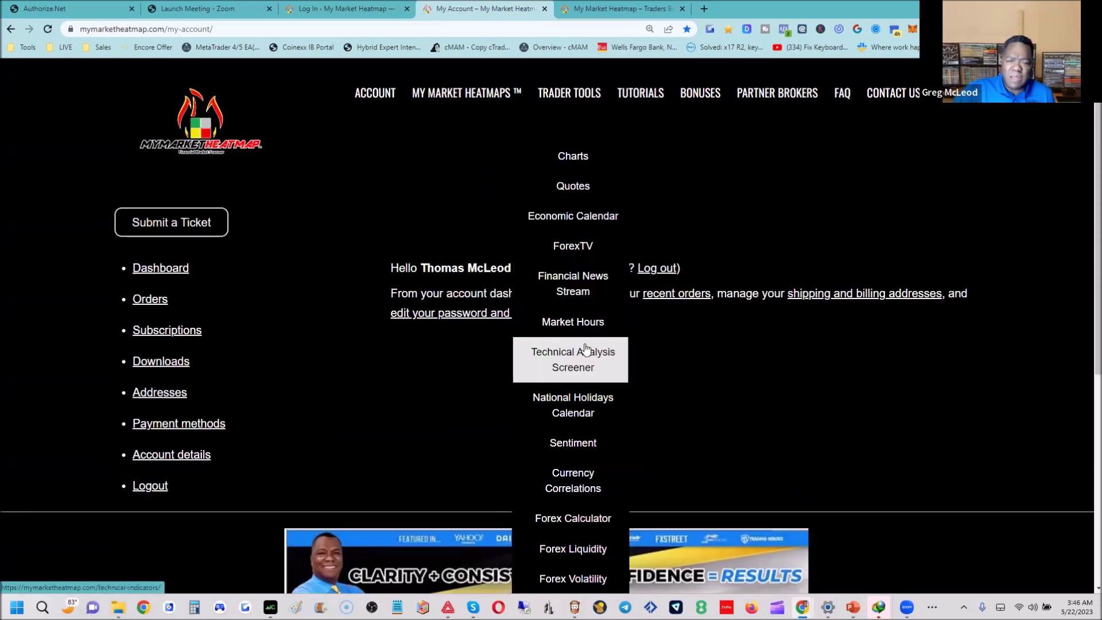
pyautogui.click(578, 219)
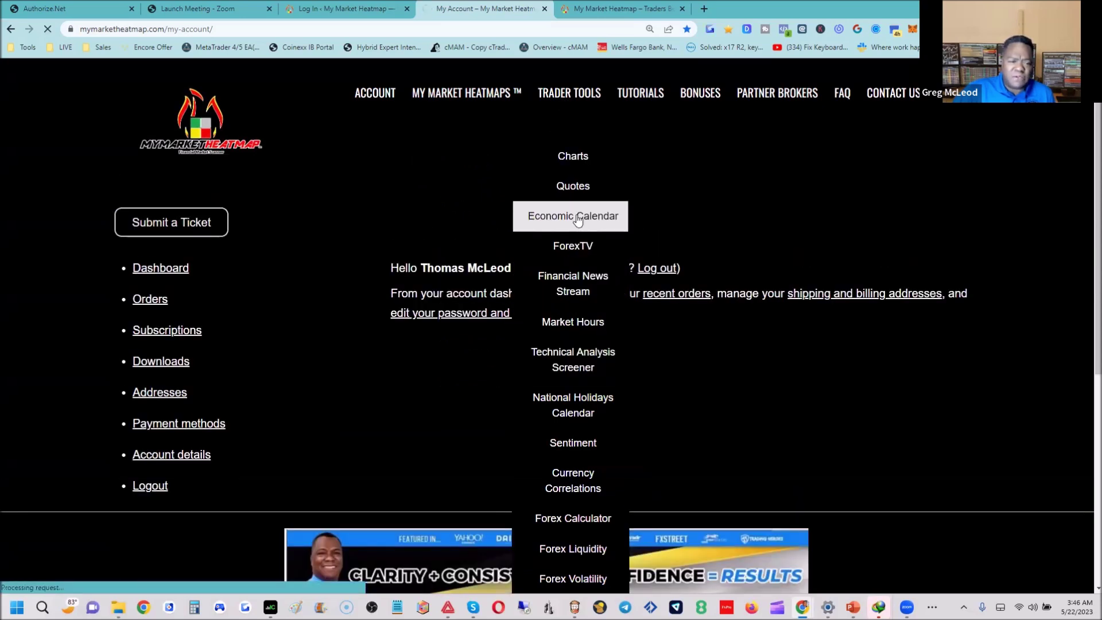
pyautogui.scroll(-5, 587, 217)
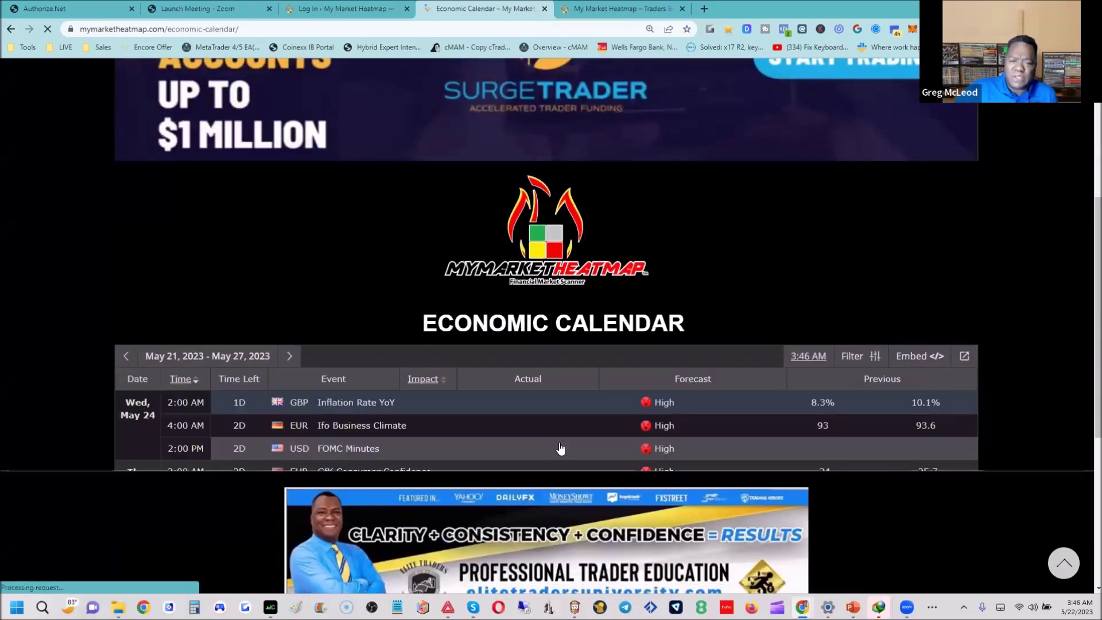
pyautogui.scroll(-2, 557, 456)
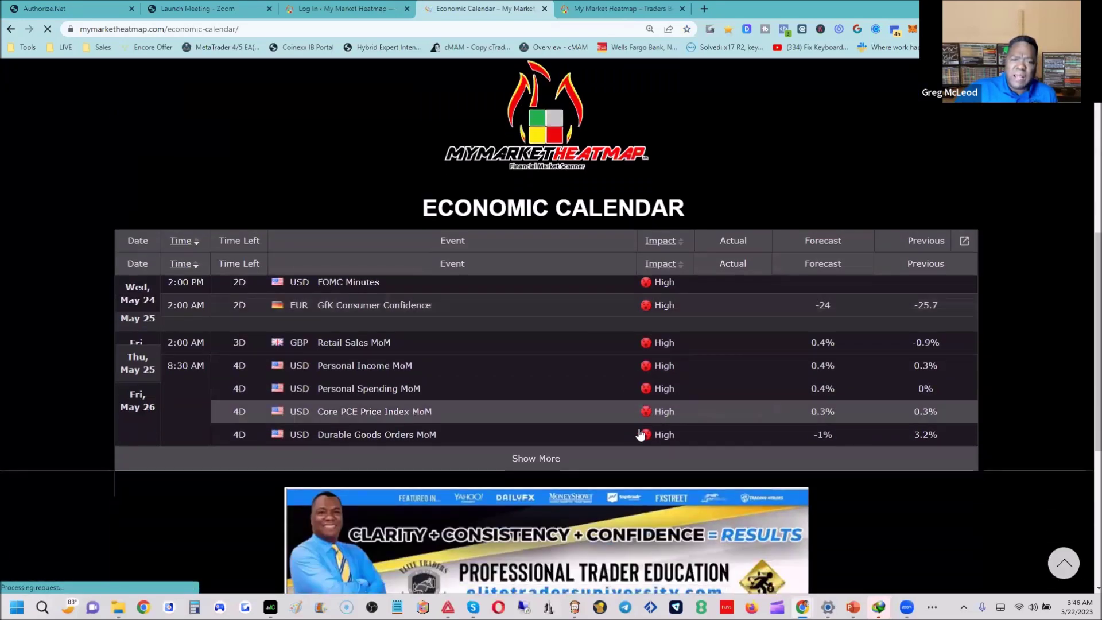
pyautogui.click(554, 460)
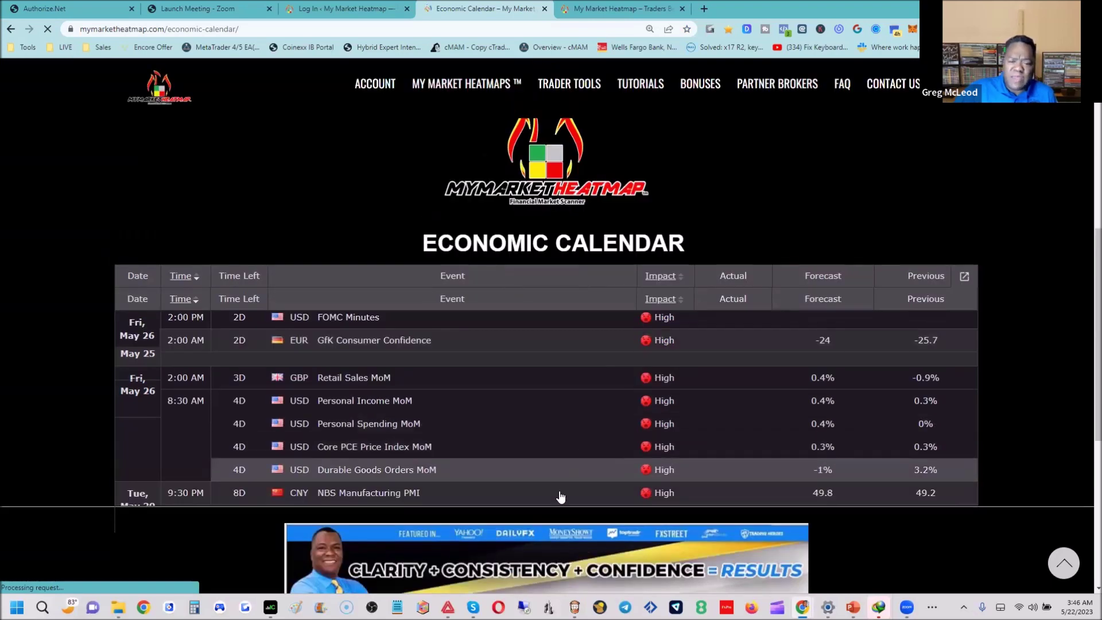
pyautogui.scroll(1, 734, 321)
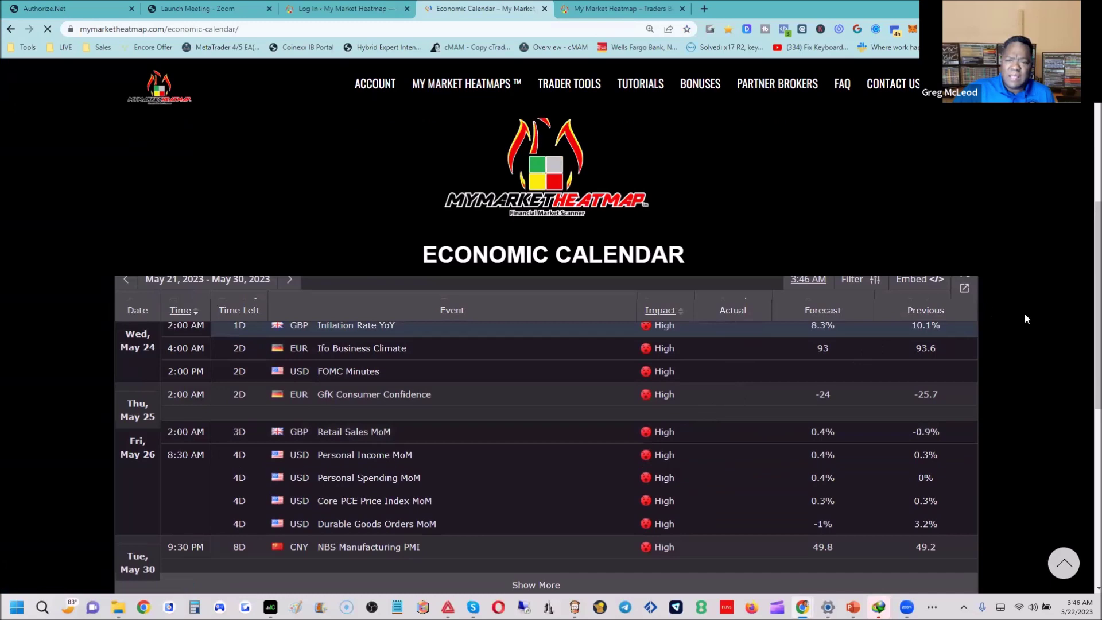
pyautogui.scroll(-4, 573, 364)
pyautogui.click(566, 354)
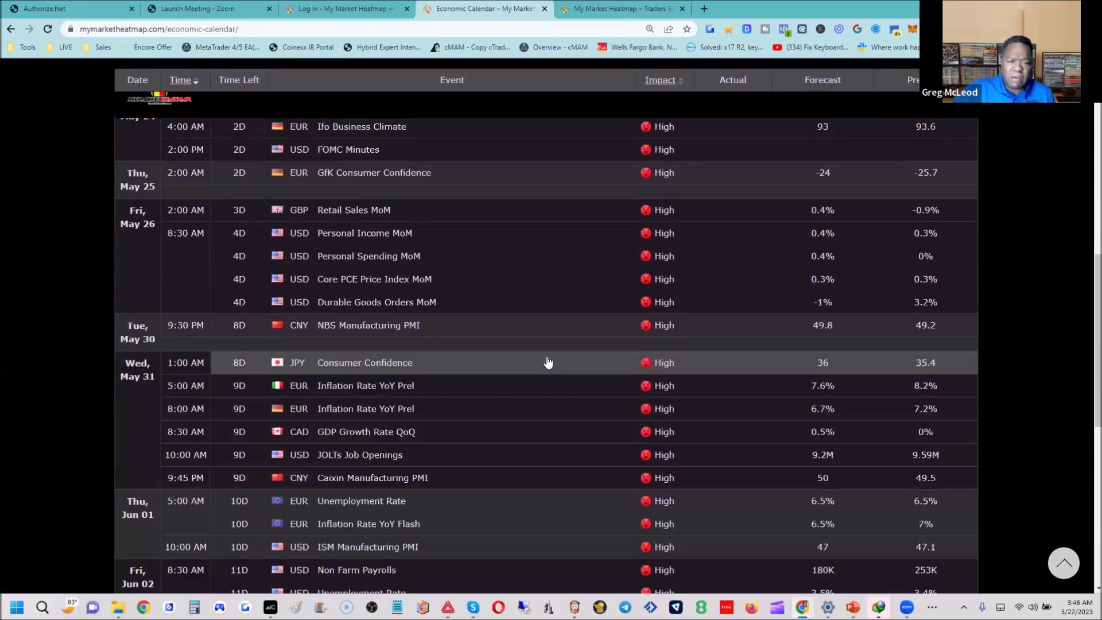
# Step: Check the calendar's impact and country filter options, then close them unchanged and review the listed events
pyautogui.scroll(2, 336, 362)
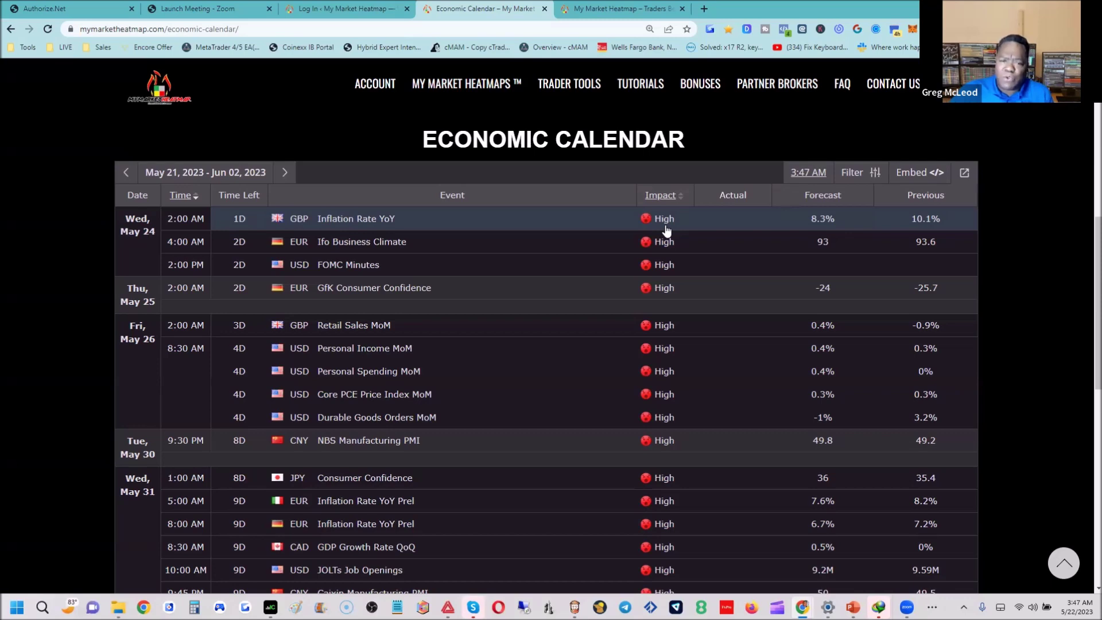
pyautogui.click(878, 172)
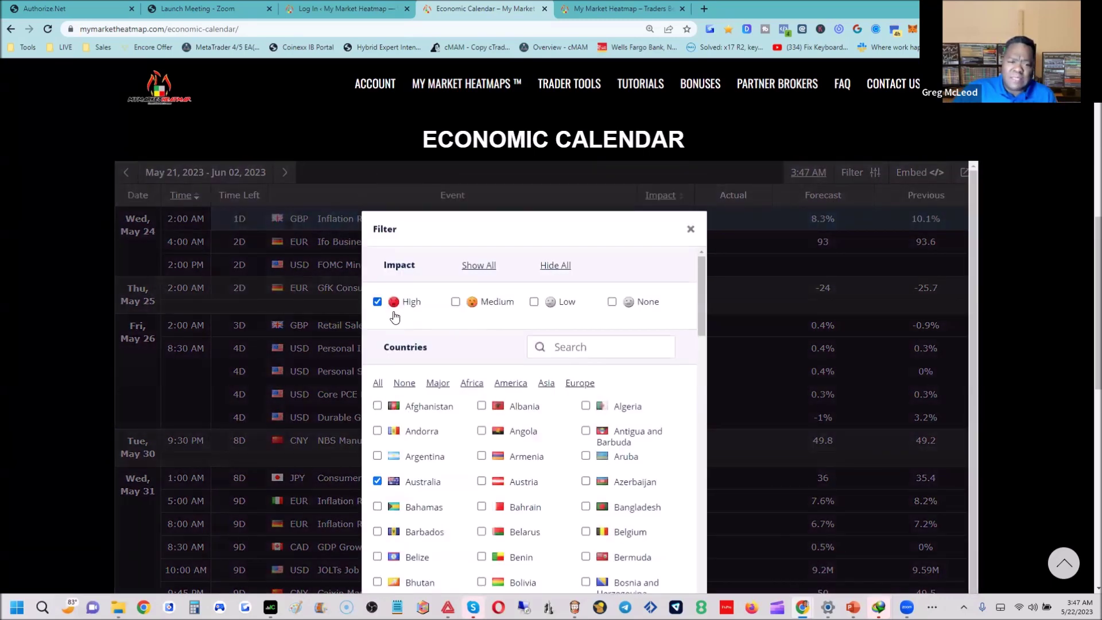
pyautogui.click(691, 230)
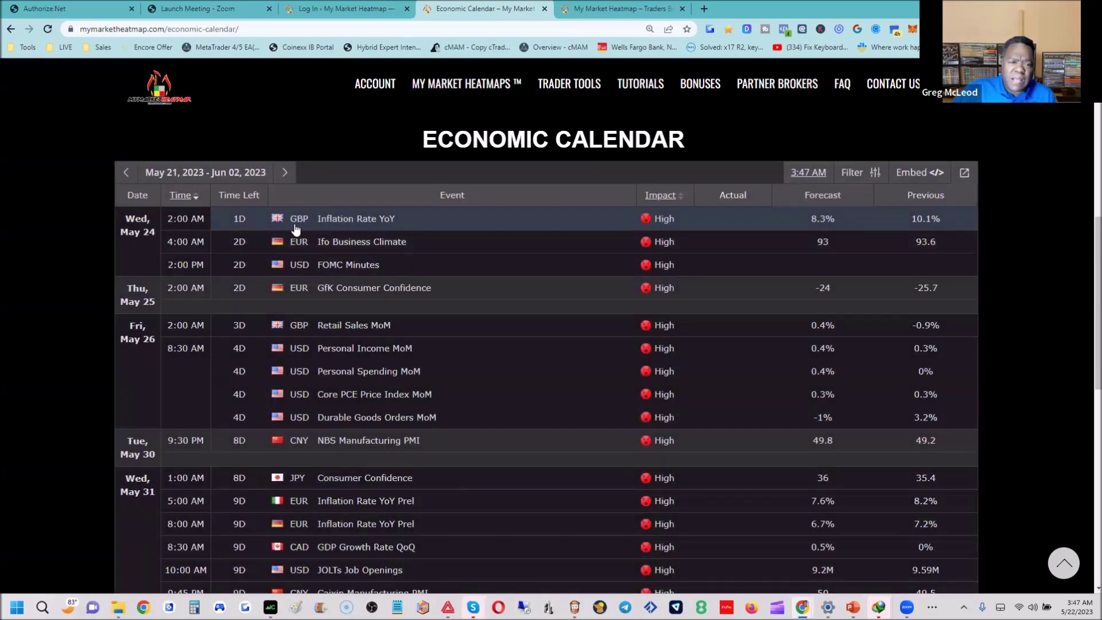
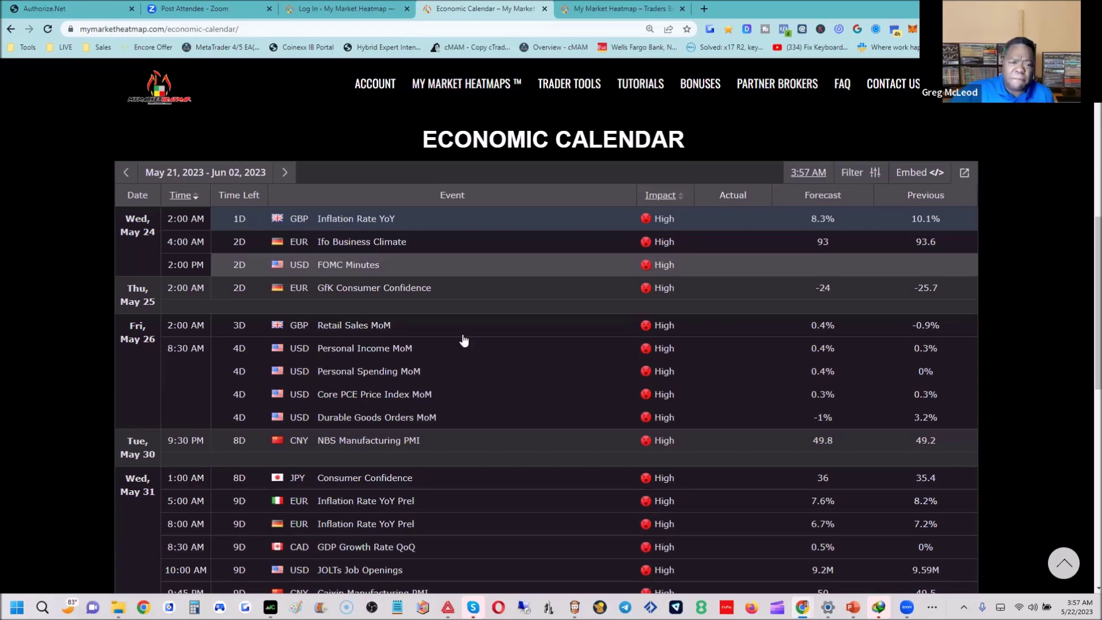
pyautogui.scroll(-1, 466, 433)
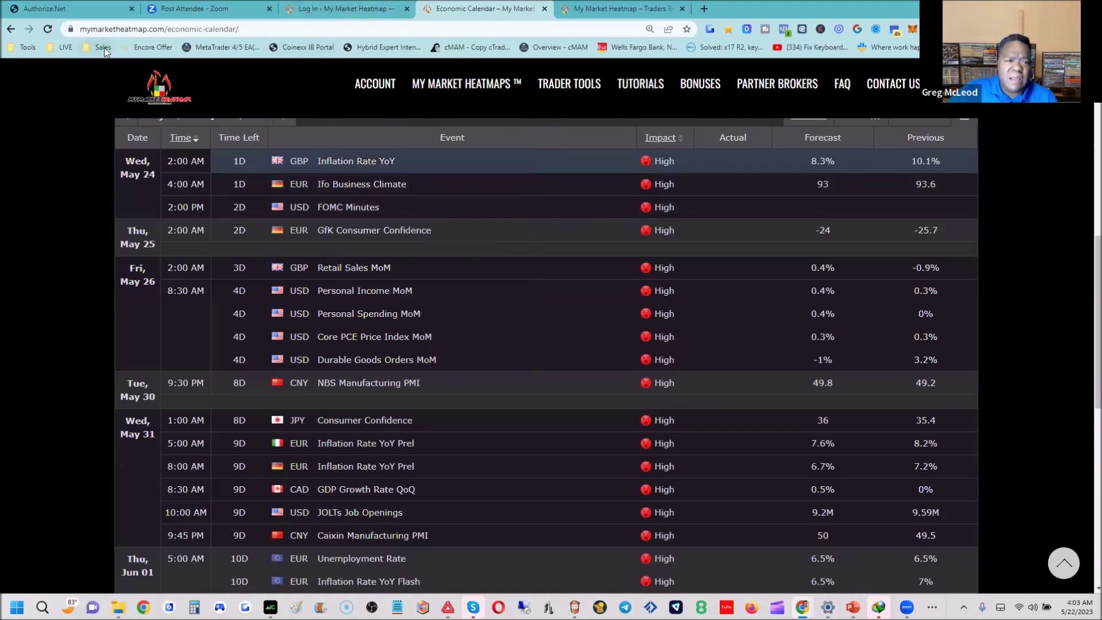
# Step: Switch to TradingView through the EURUSD chart bookmark in the Bulls Vs. Bears subfolder of LIVE
pyautogui.click(62, 47)
pyautogui.moveTo(86, 67)
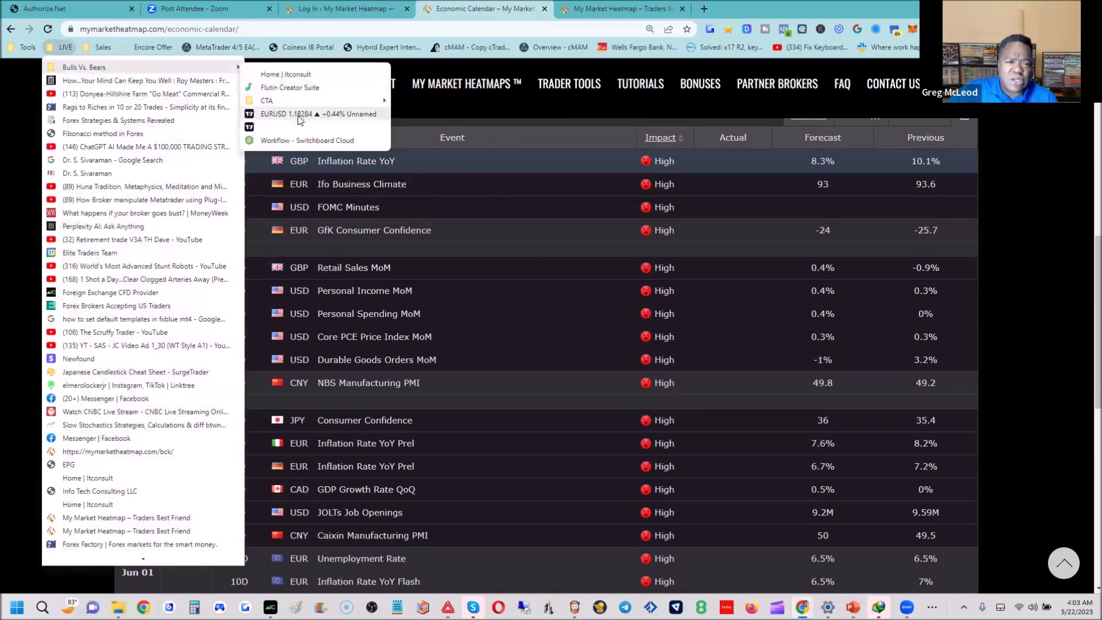
pyautogui.click(298, 114)
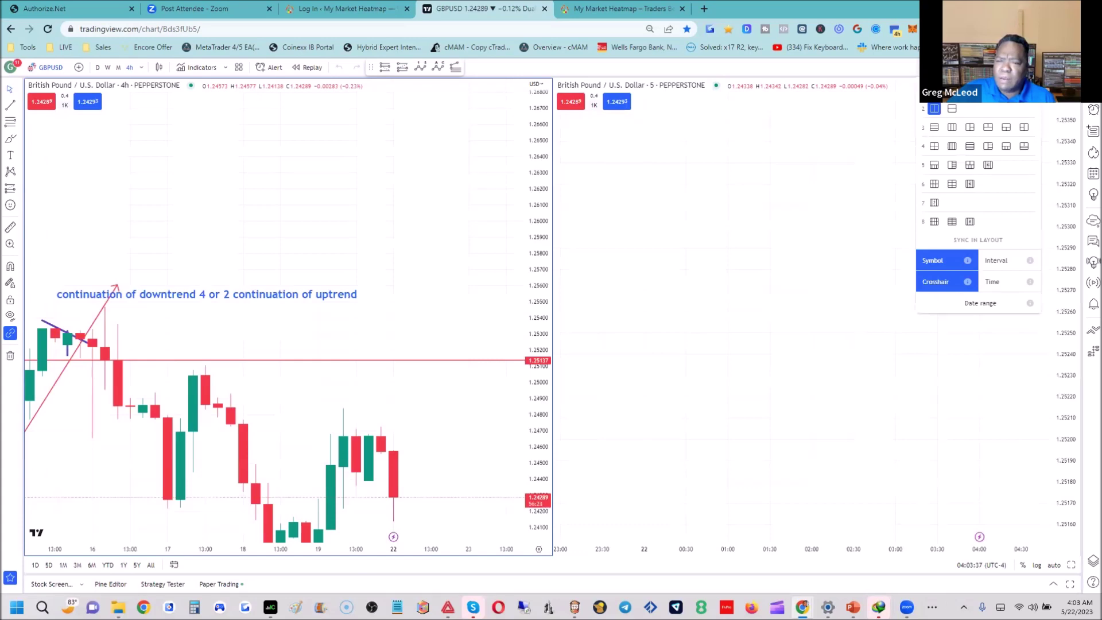
# Step: Set the layout to a single chart and remove all drawings from the 4-hour GBPUSD chart
pyautogui.click(934, 90)
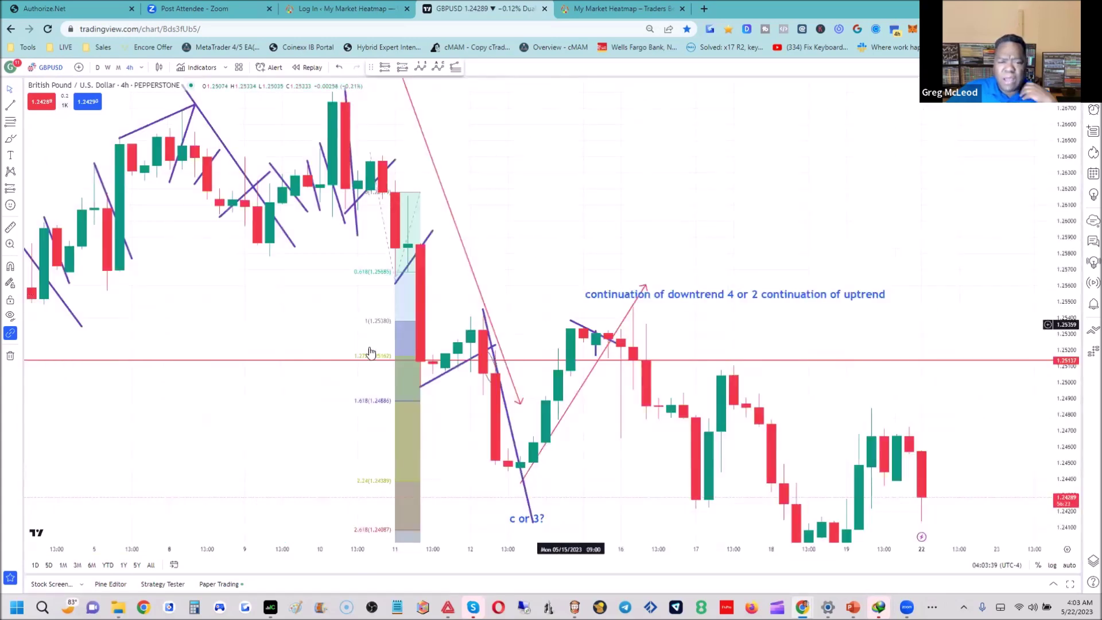
pyautogui.rightClick(578, 172)
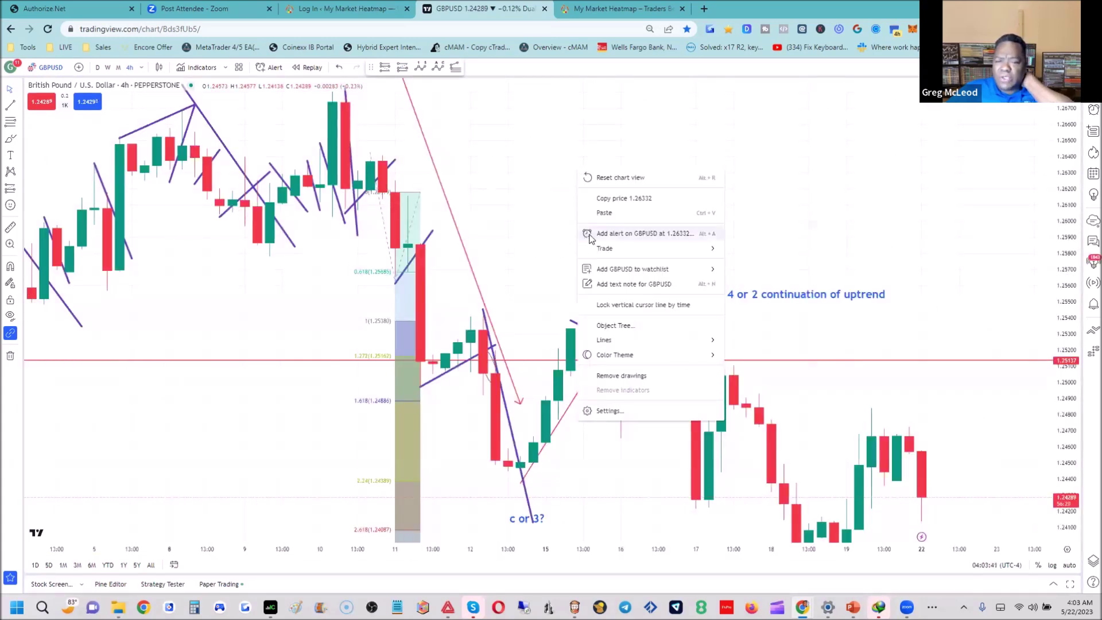
pyautogui.click(637, 376)
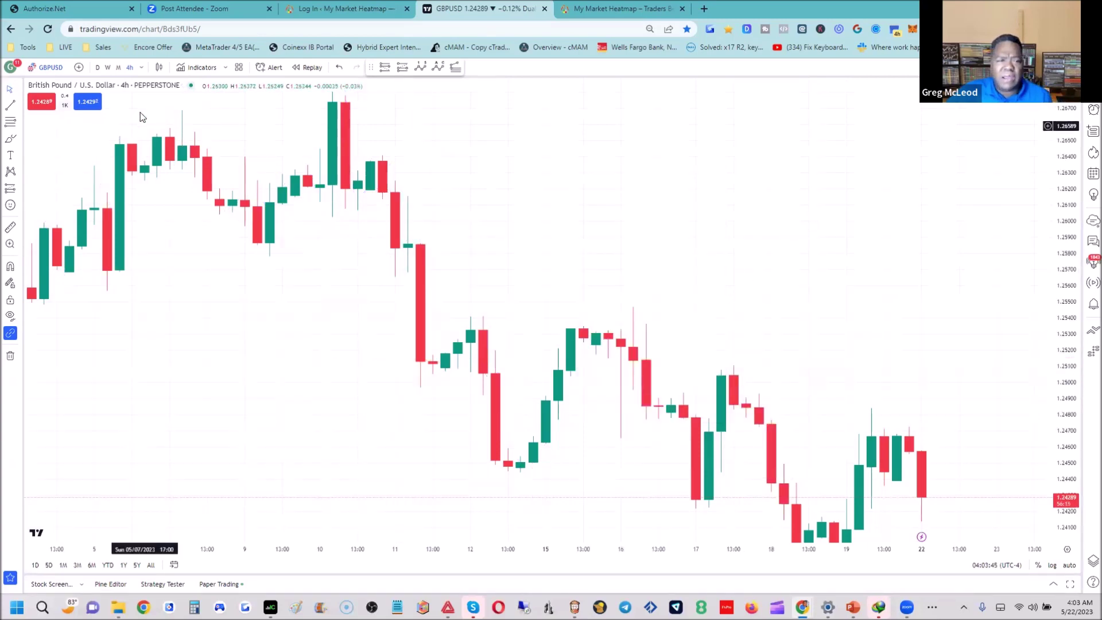
# Step: Change the chart's symbol to DXY
pyautogui.click(49, 67)
pyautogui.write('D')
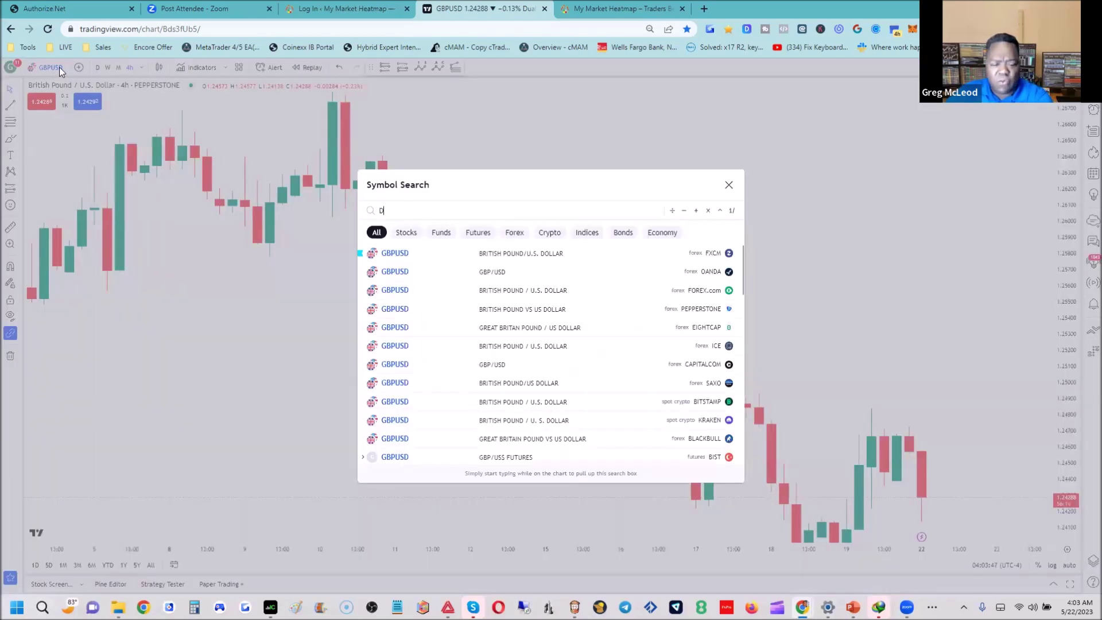
pyautogui.write('XY')
pyautogui.press('Return')
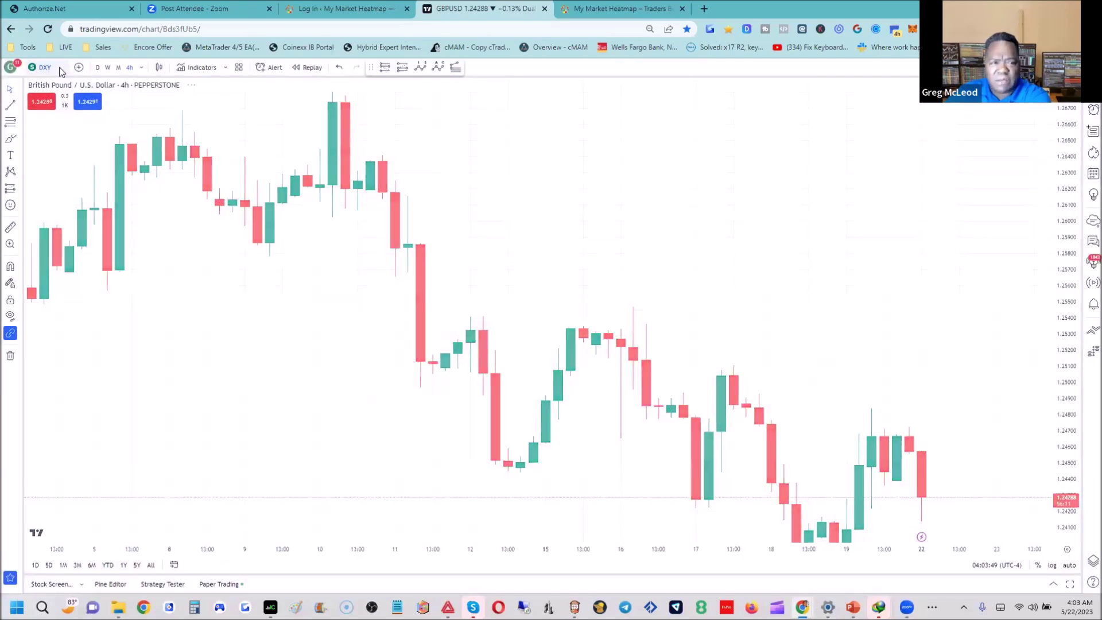
# Step: Remove all drawings from the DXY chart and switch it to the monthly timeframe
pyautogui.rightClick(545, 388)
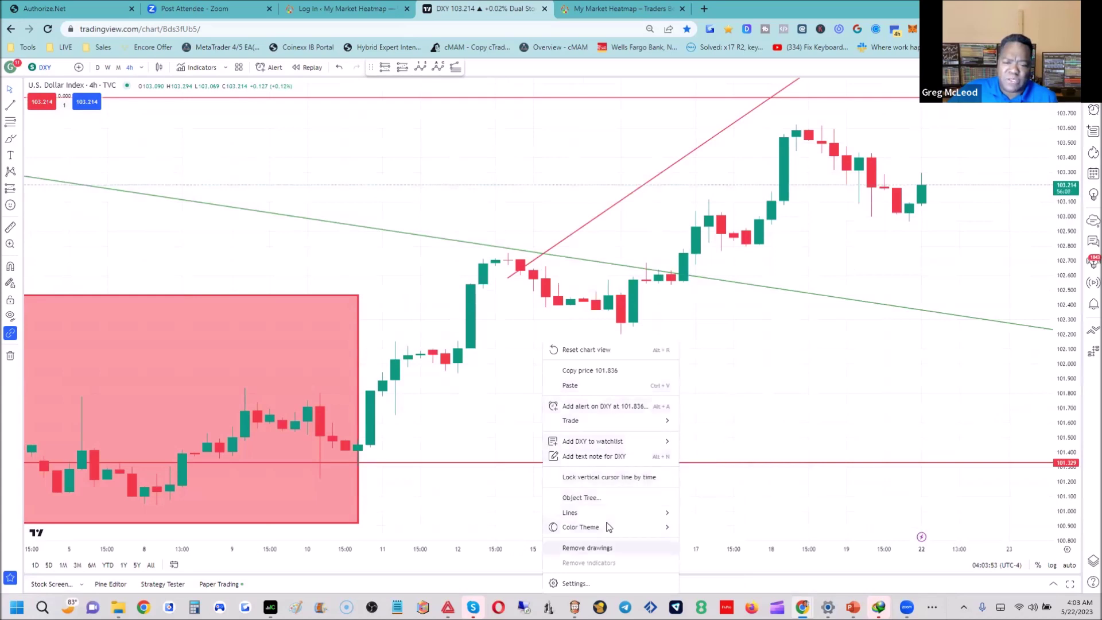
pyautogui.click(597, 547)
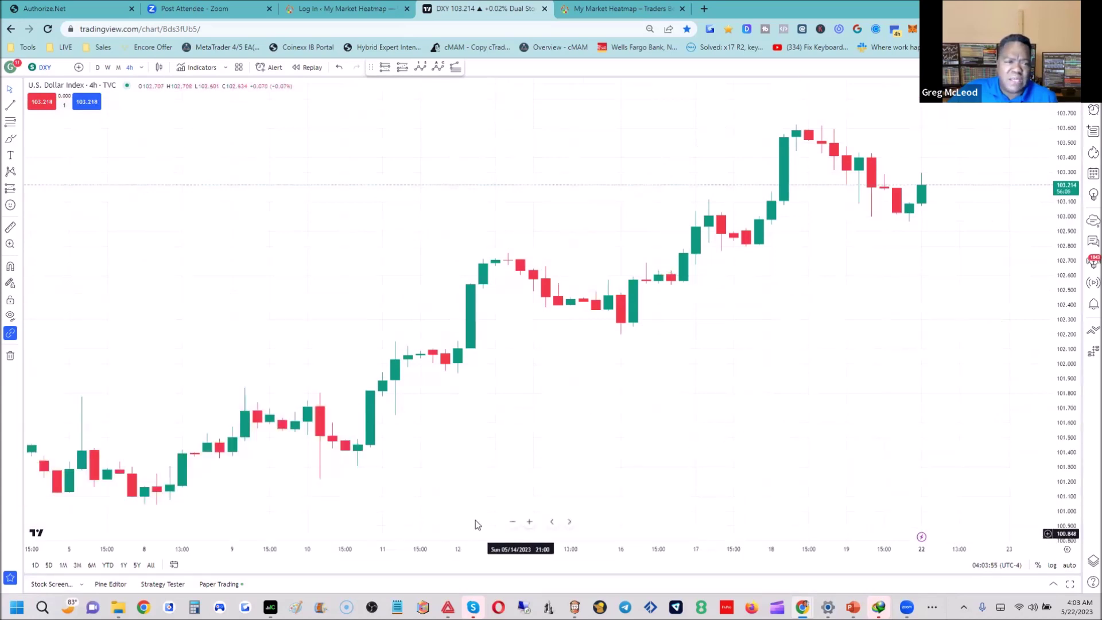
pyautogui.click(119, 68)
pyautogui.moveTo(1069, 132); pyautogui.dragTo(1038, 372)
pyautogui.moveTo(975, 322); pyautogui.dragTo(829, 333)
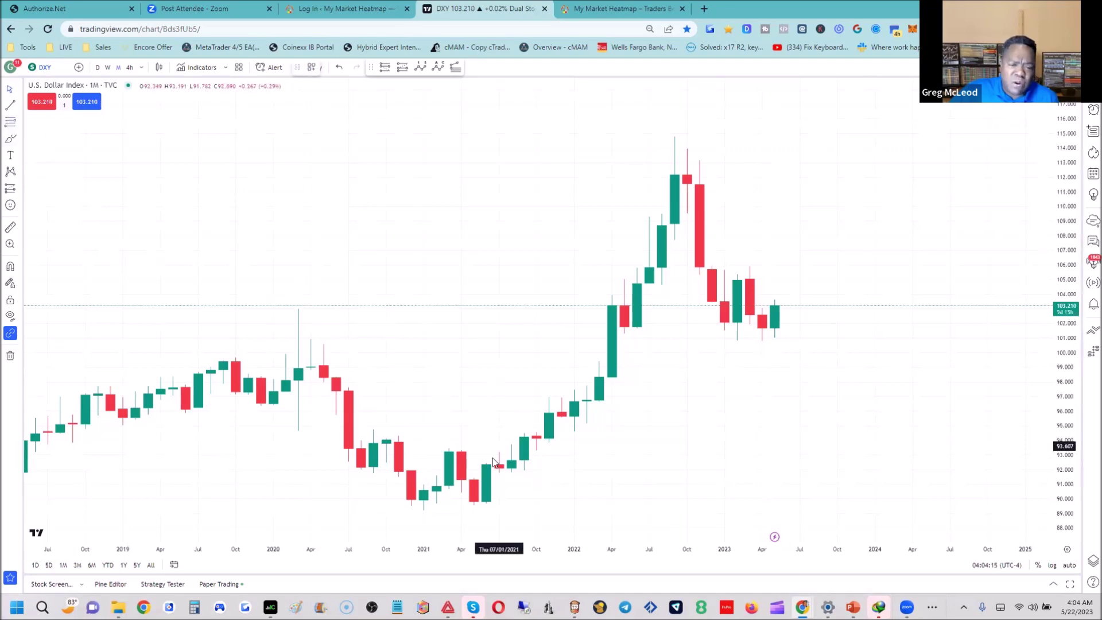
# Step: Draw a Fib retracement from the January 2021 low at about 89.13 up to the 2022 high at about 114.75, extending it to February 2025
pyautogui.click(428, 509)
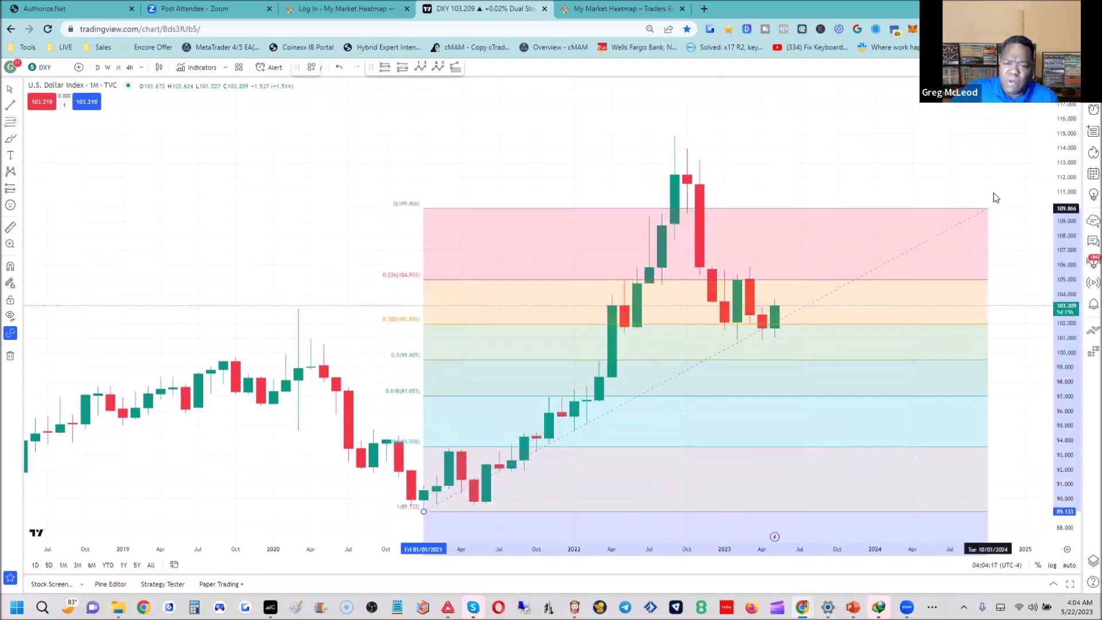
pyautogui.click(1035, 136)
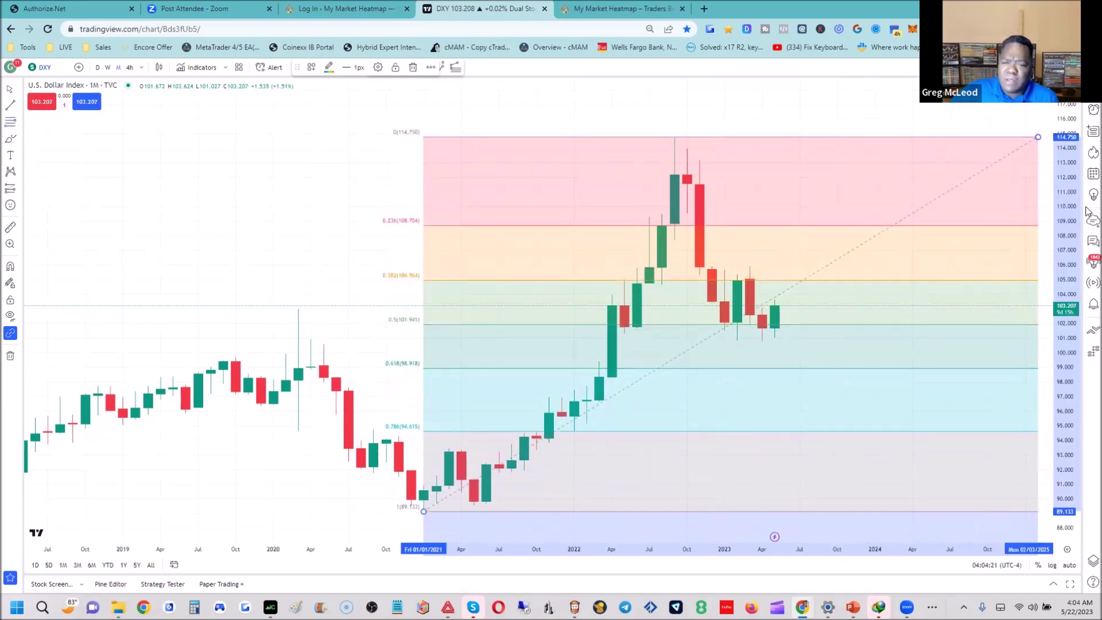
pyautogui.click(490, 387)
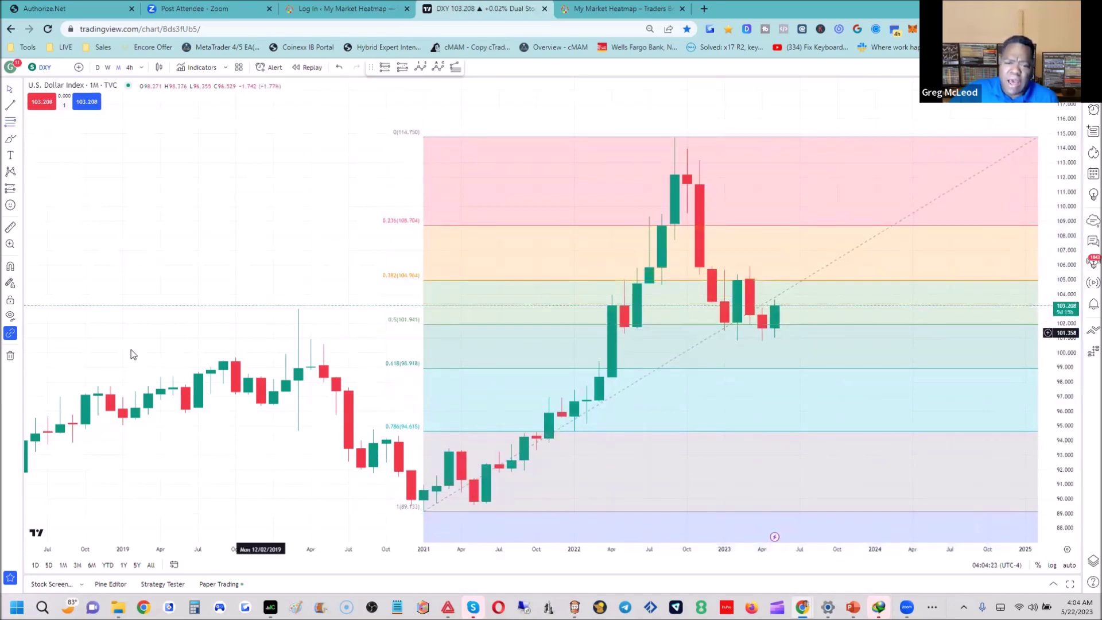
# Step: Draw a rising trend line beneath the monthly candles from May 2021 at about 88.98 to December 2024 at about 110.31
pyautogui.click(10, 108)
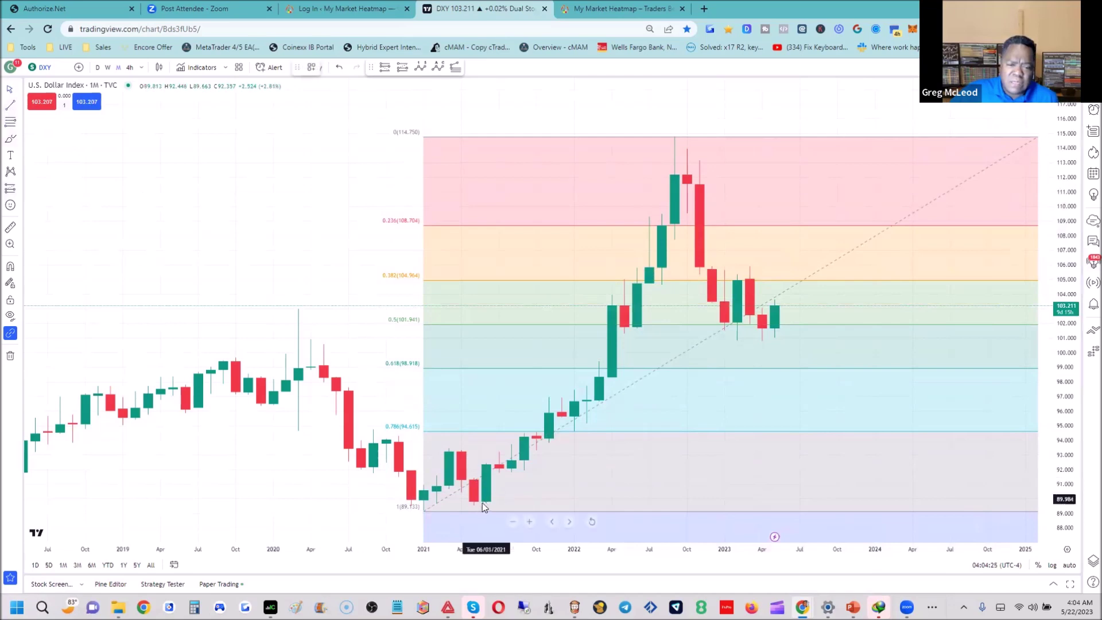
pyautogui.click(502, 485)
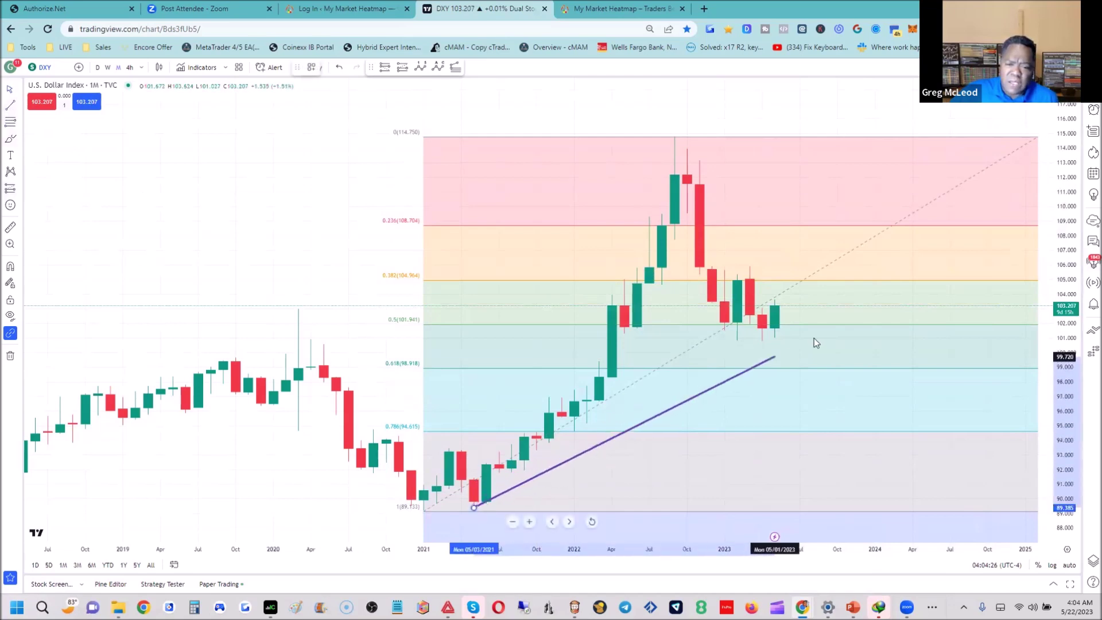
pyautogui.click(983, 222)
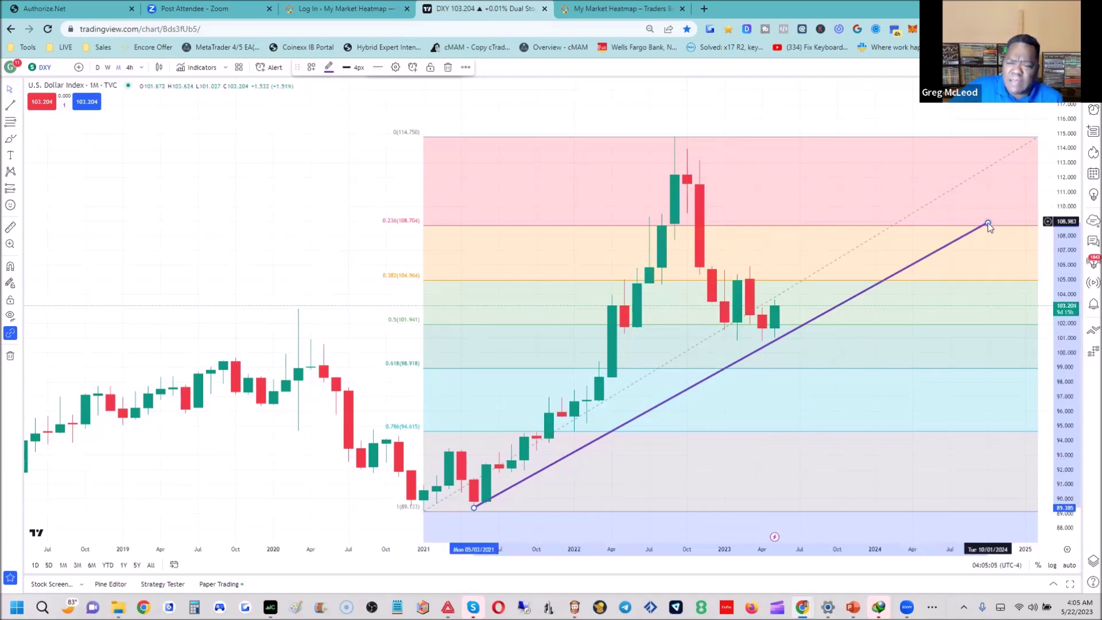
pyautogui.moveTo(987, 224); pyautogui.dragTo(1013, 202)
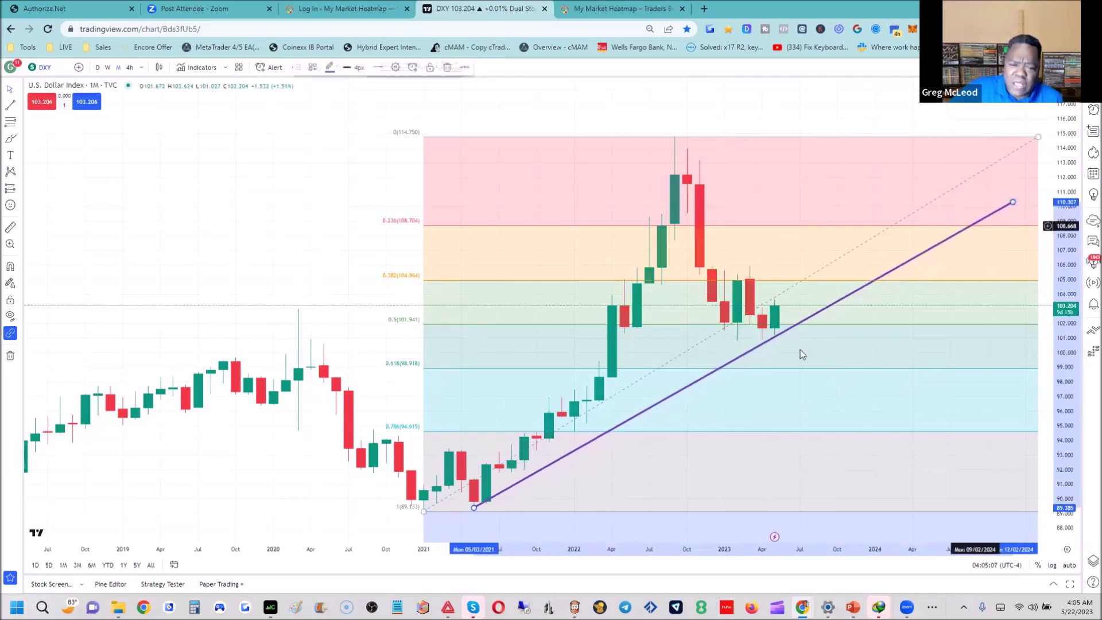
pyautogui.moveTo(475, 511); pyautogui.dragTo(473, 515)
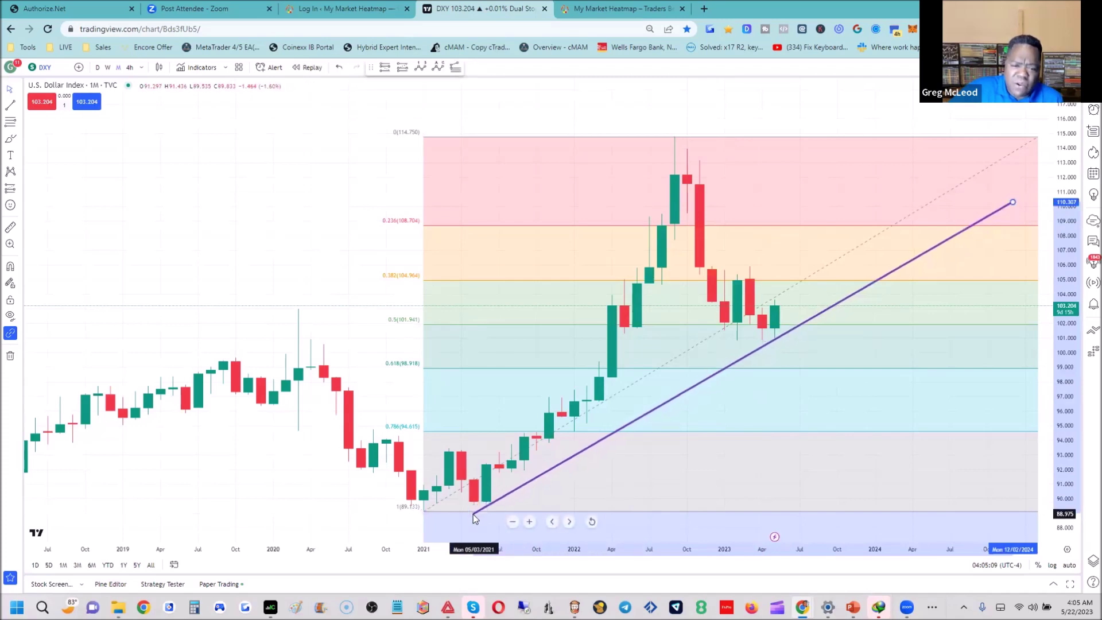
# Step: On the weekly timeframe, draw a steep rising trend line from the May 2023 low at about 101.17 to about 107.31 in July 2023
pyautogui.moveTo(298, 276); pyautogui.dragTo(215, 264)
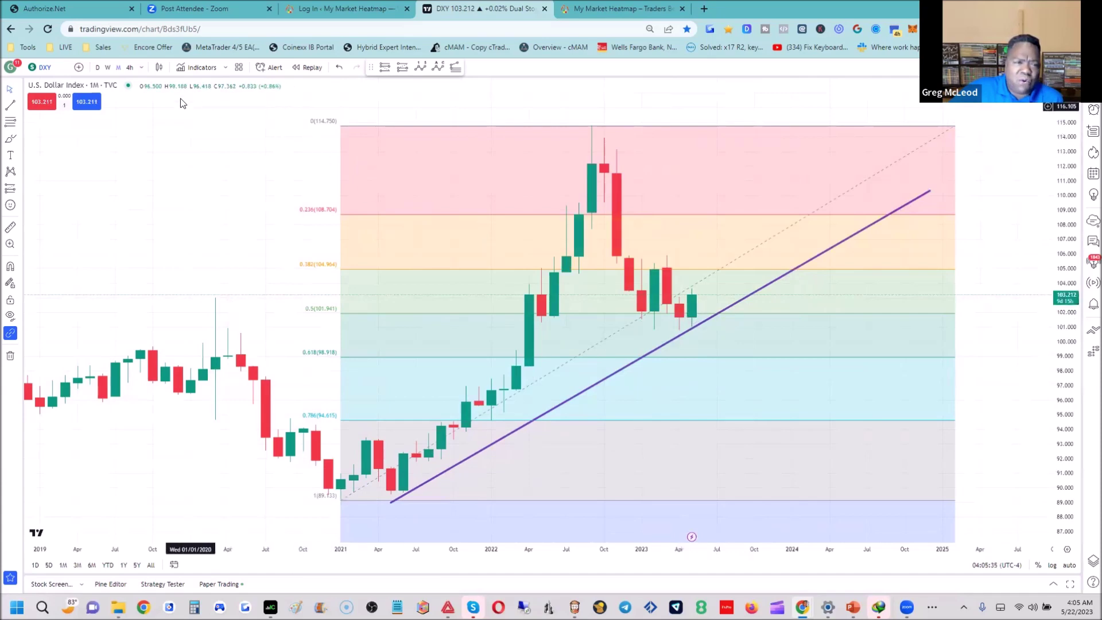
pyautogui.click(108, 67)
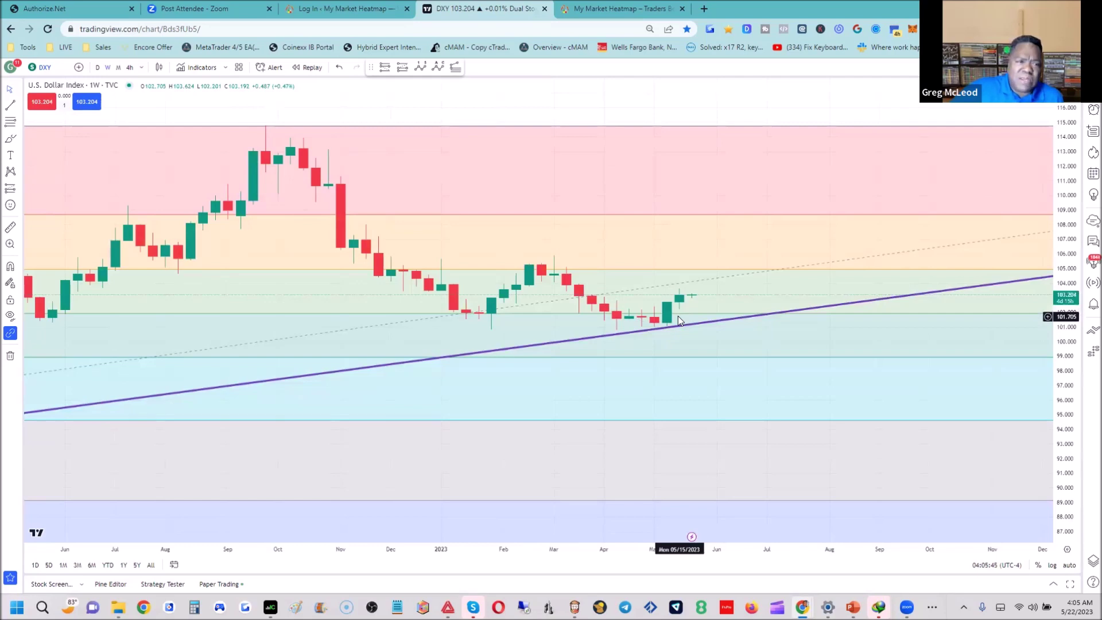
pyautogui.scroll(-6, 641, 526)
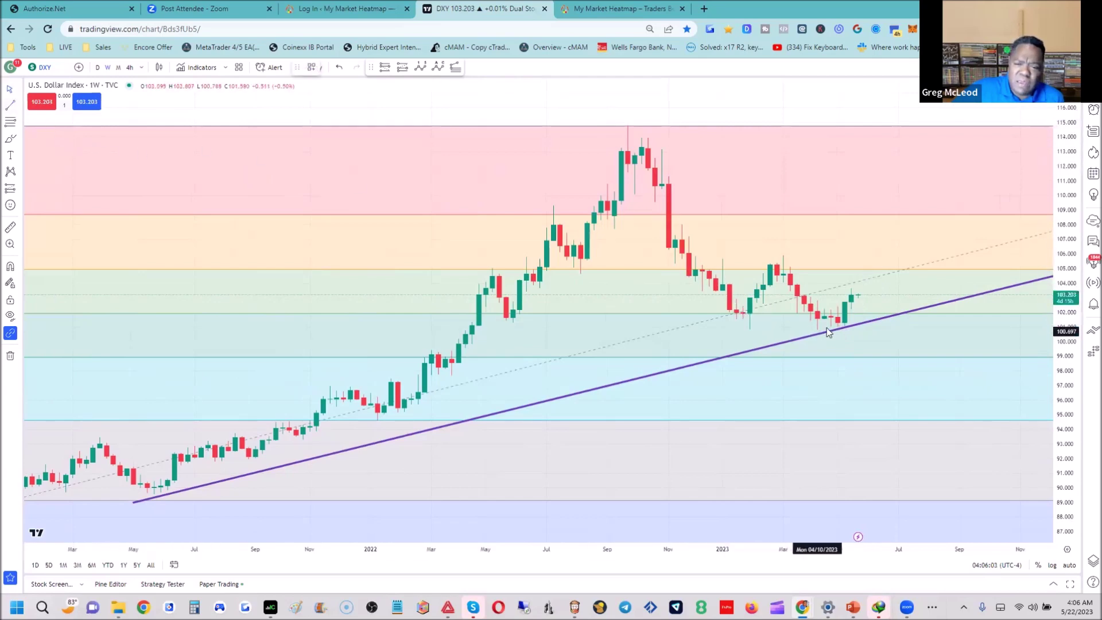
pyautogui.click(847, 322)
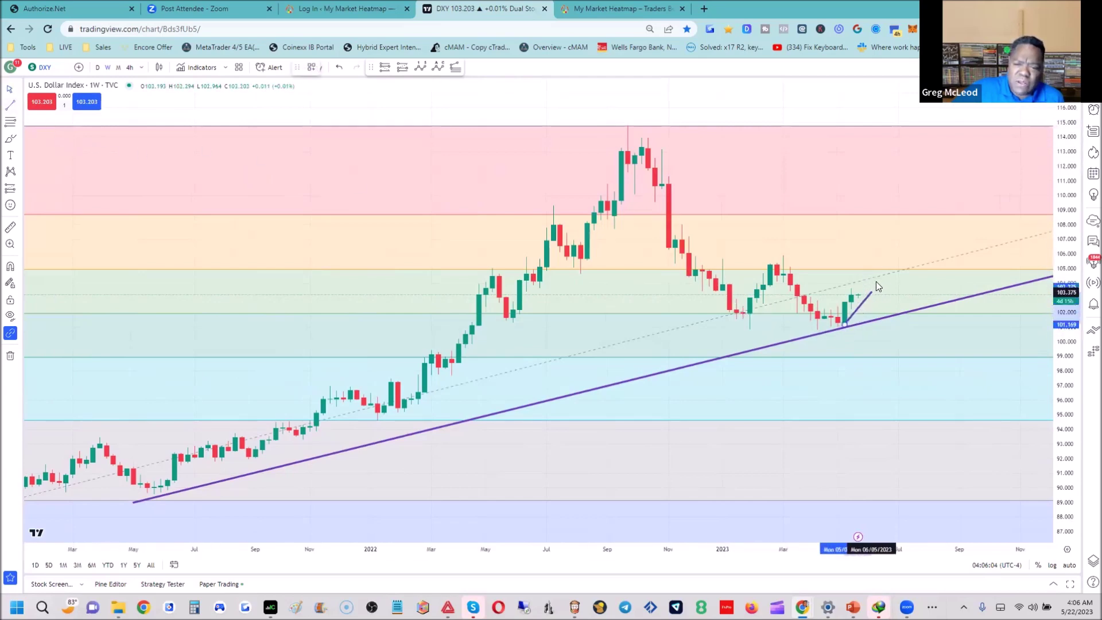
pyautogui.click(899, 235)
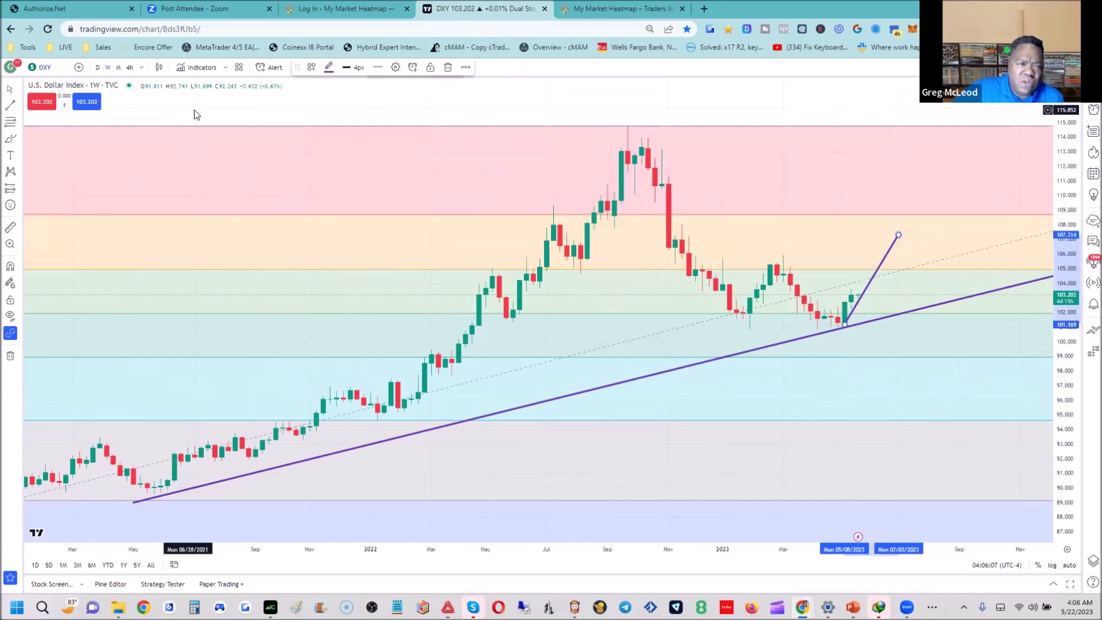
# Step: On the daily timeframe, place a horizontal line at about 105.90, just above the early-2023 swing highs
pyautogui.click(98, 68)
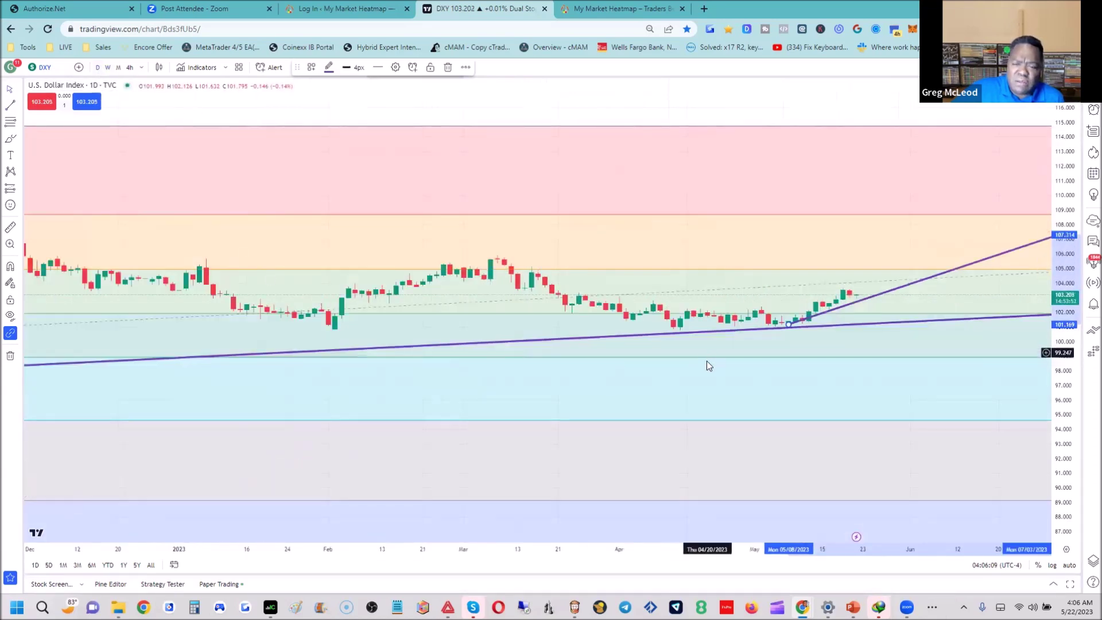
pyautogui.scroll(-3, 663, 520)
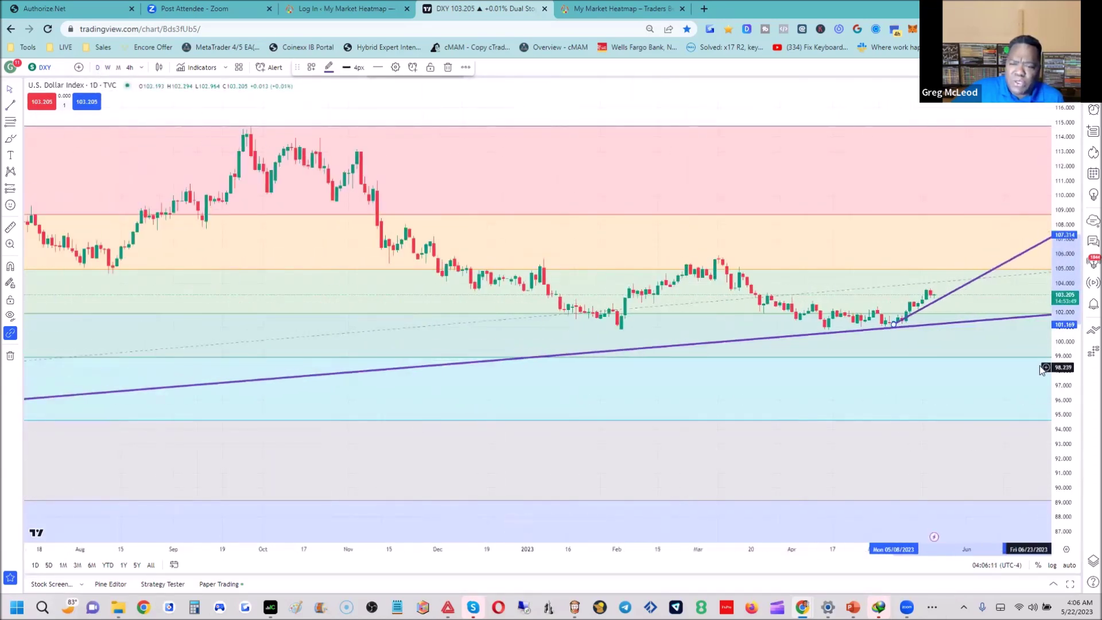
pyautogui.moveTo(1066, 359); pyautogui.dragTo(1064, 324)
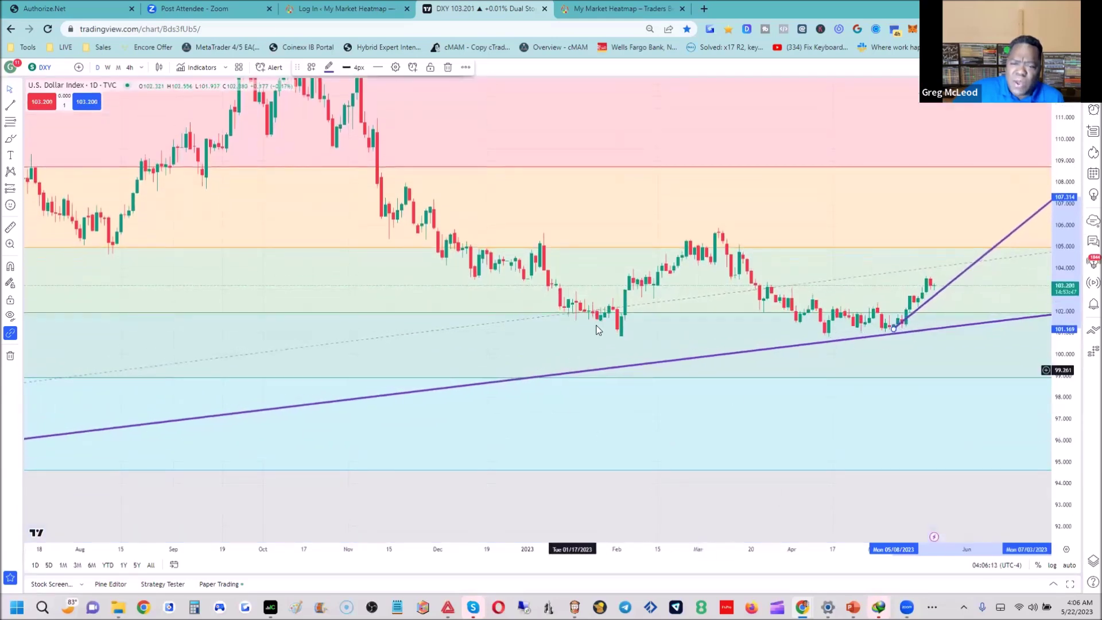
pyautogui.click(19, 105)
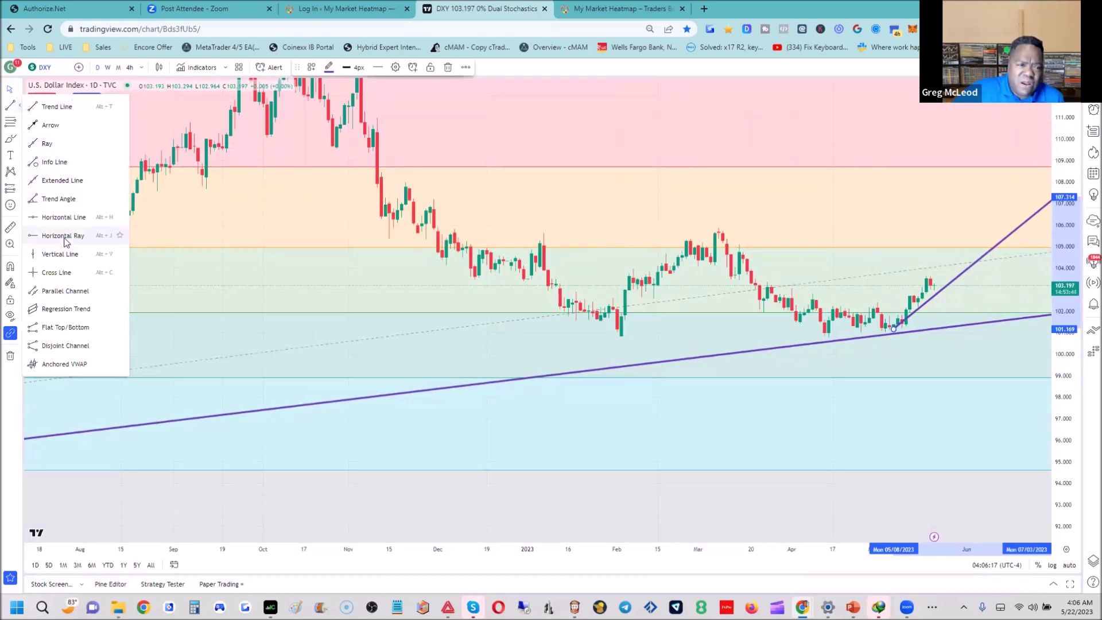
pyautogui.click(60, 218)
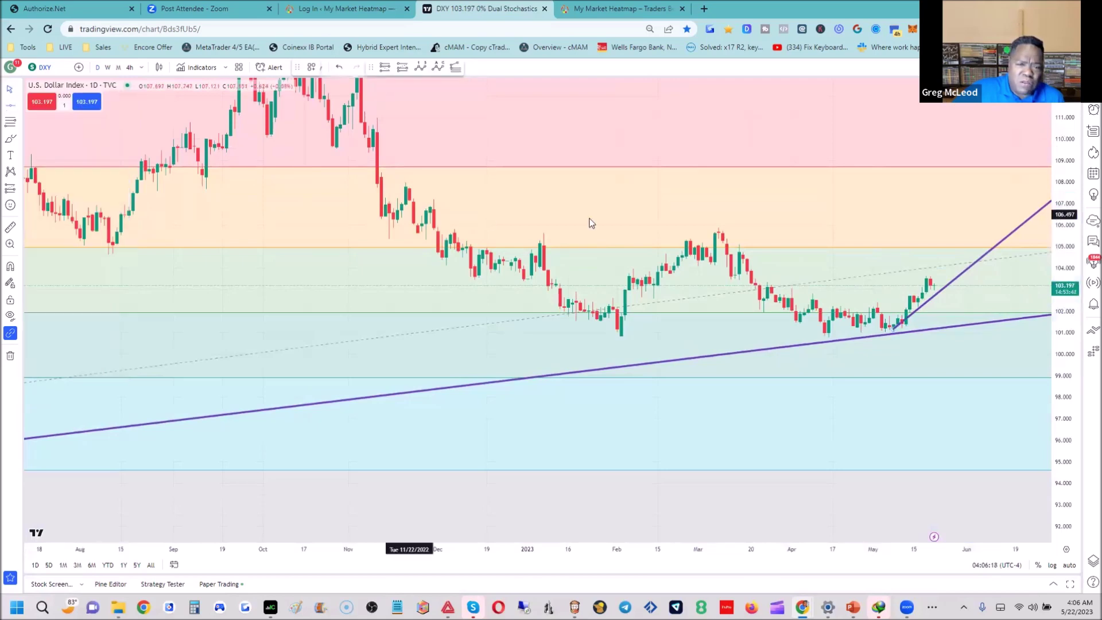
pyautogui.click(722, 227)
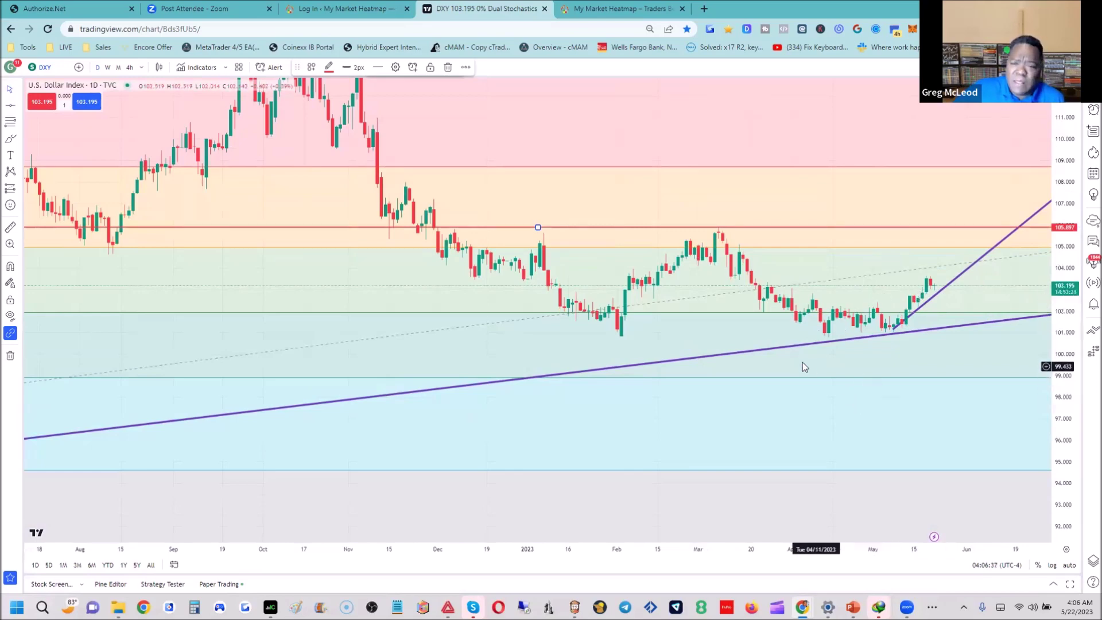
# Step: Adjust the steep trend line's ends to May 9, 2023 at about 101.04 and June 28, 2023 at about 108.17
pyautogui.click(894, 331)
pyautogui.click(1006, 228)
pyautogui.hscroll(3, 979, 182)
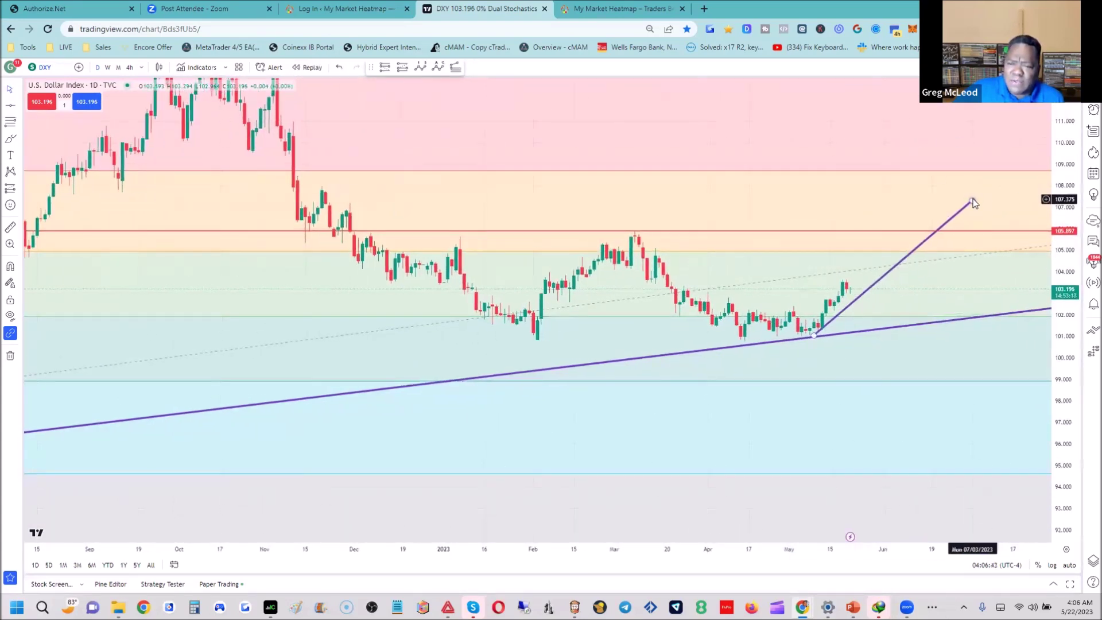
pyautogui.click(961, 183)
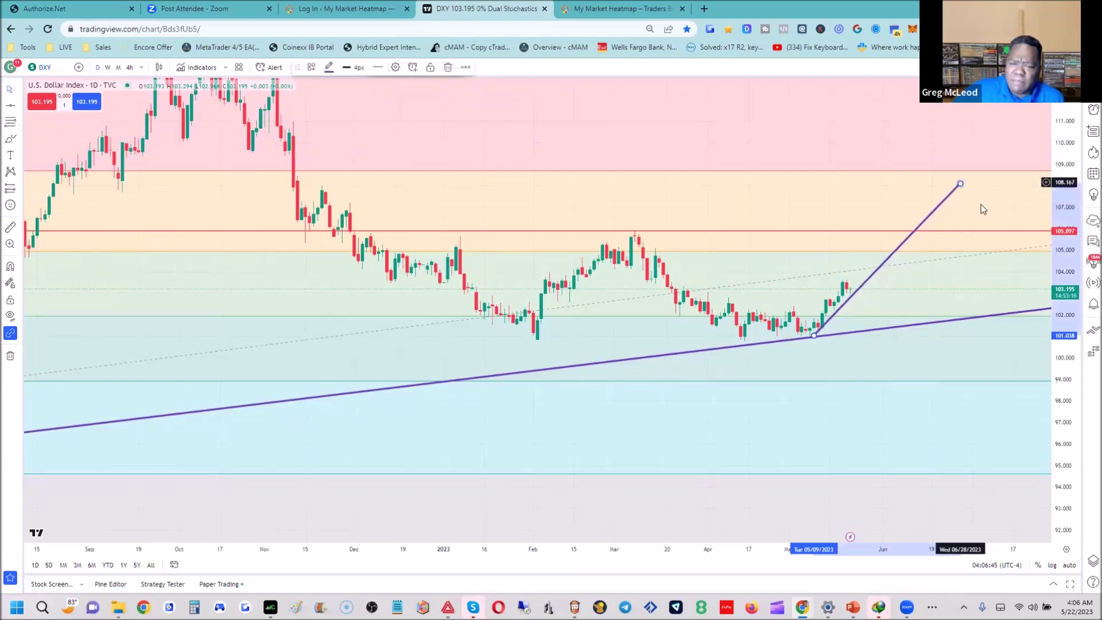
pyautogui.click(844, 208)
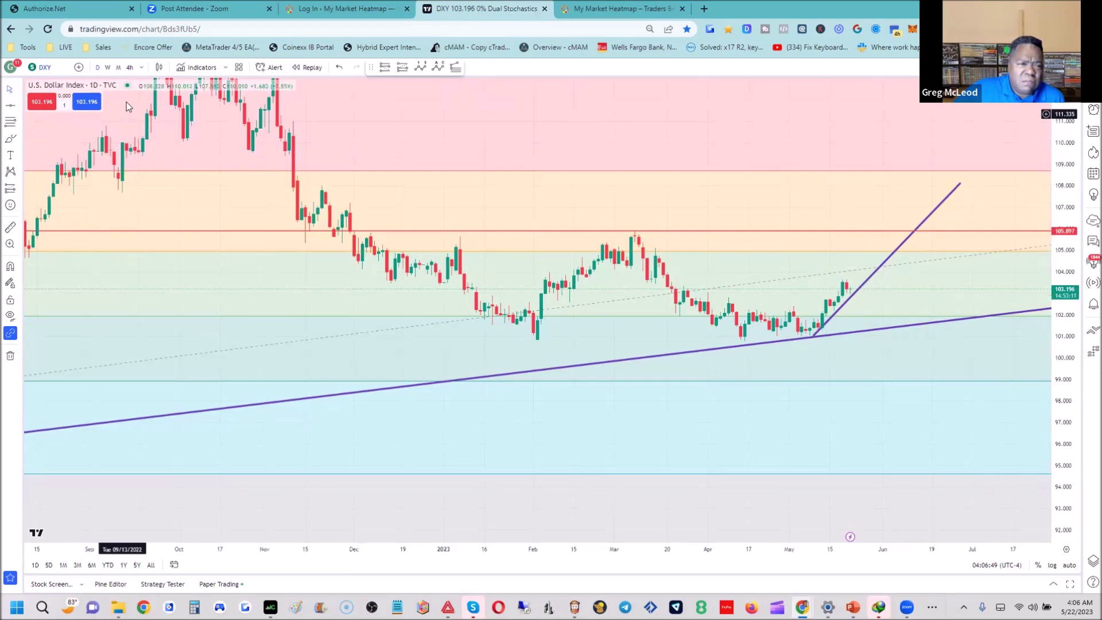
# Step: On the 4-hour timeframe, draw a short descending trend line from the May 18 high at about 103.69 to about 103.08 on May 22
pyautogui.click(129, 67)
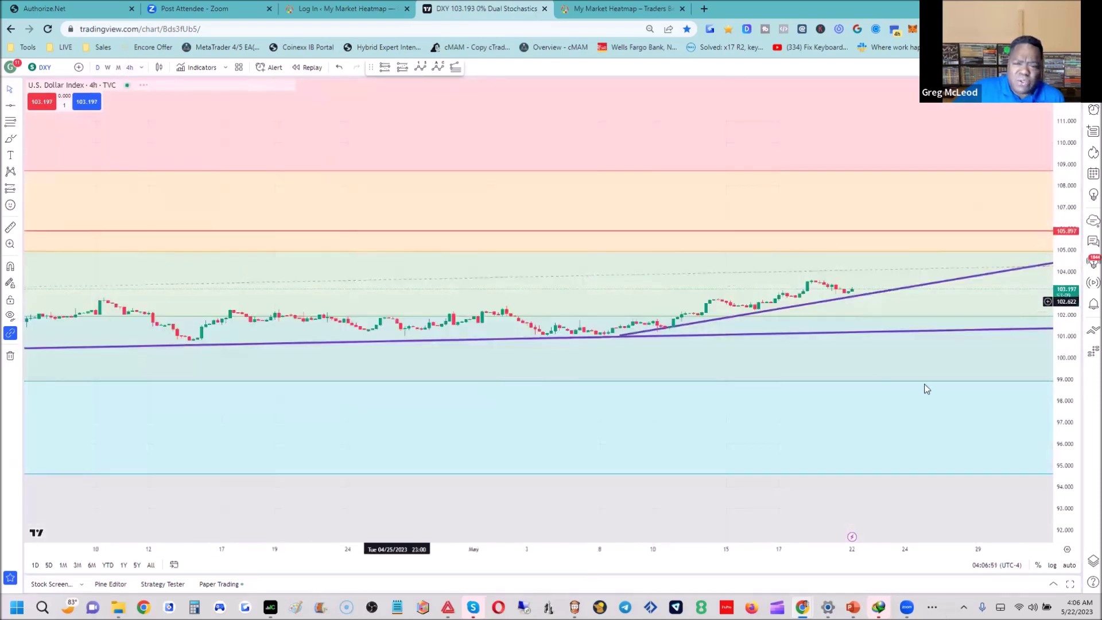
pyautogui.moveTo(1068, 350); pyautogui.dragTo(1068, 316)
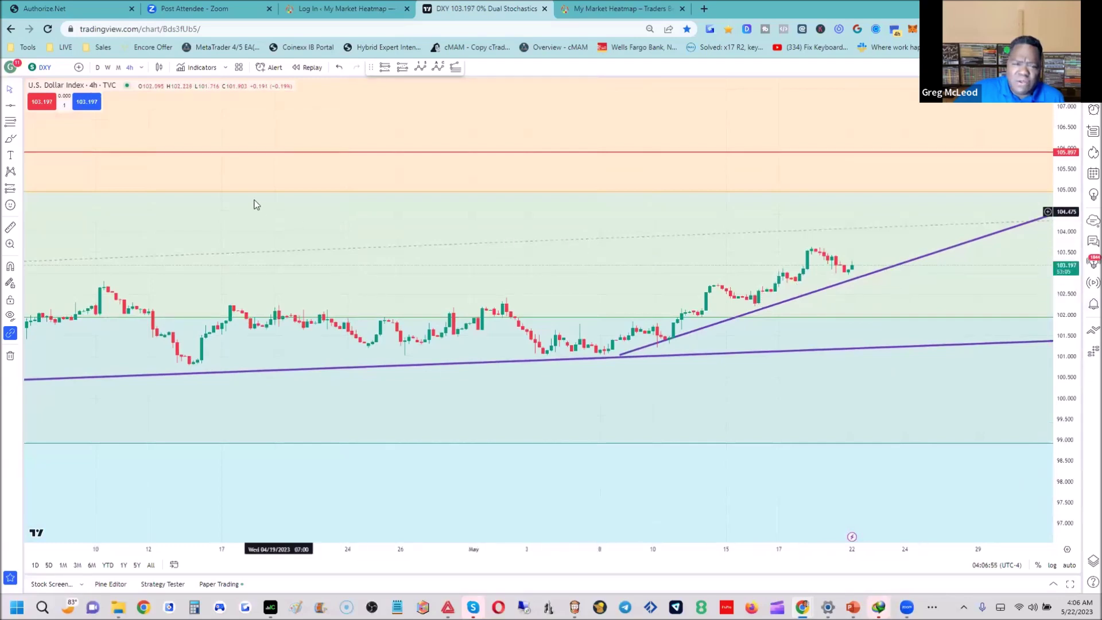
pyautogui.click(20, 109)
pyautogui.click(48, 109)
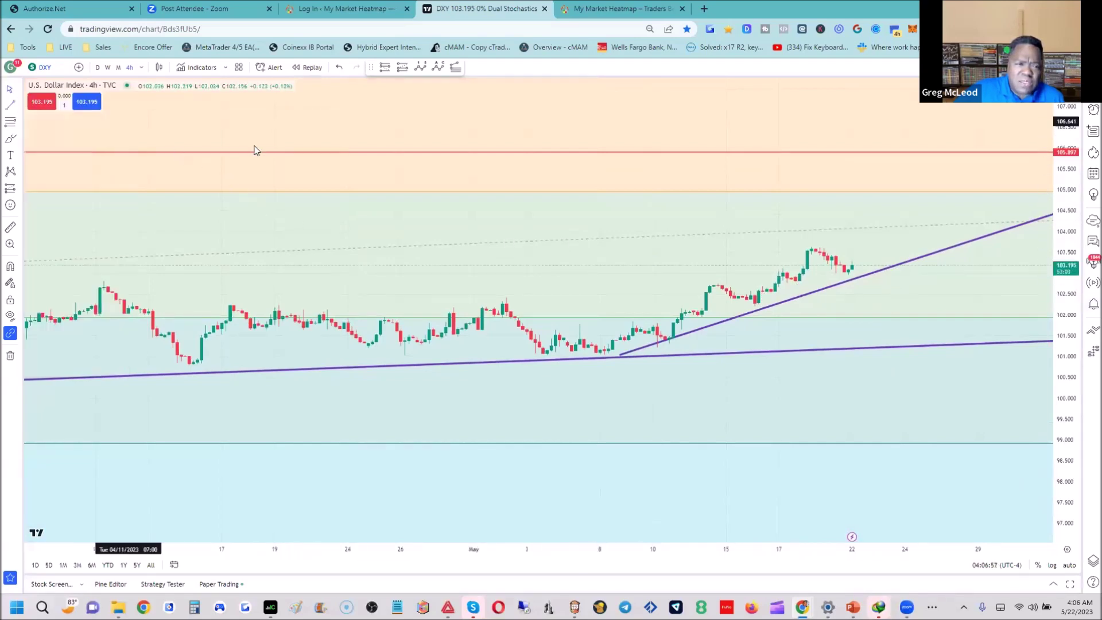
pyautogui.click(810, 244)
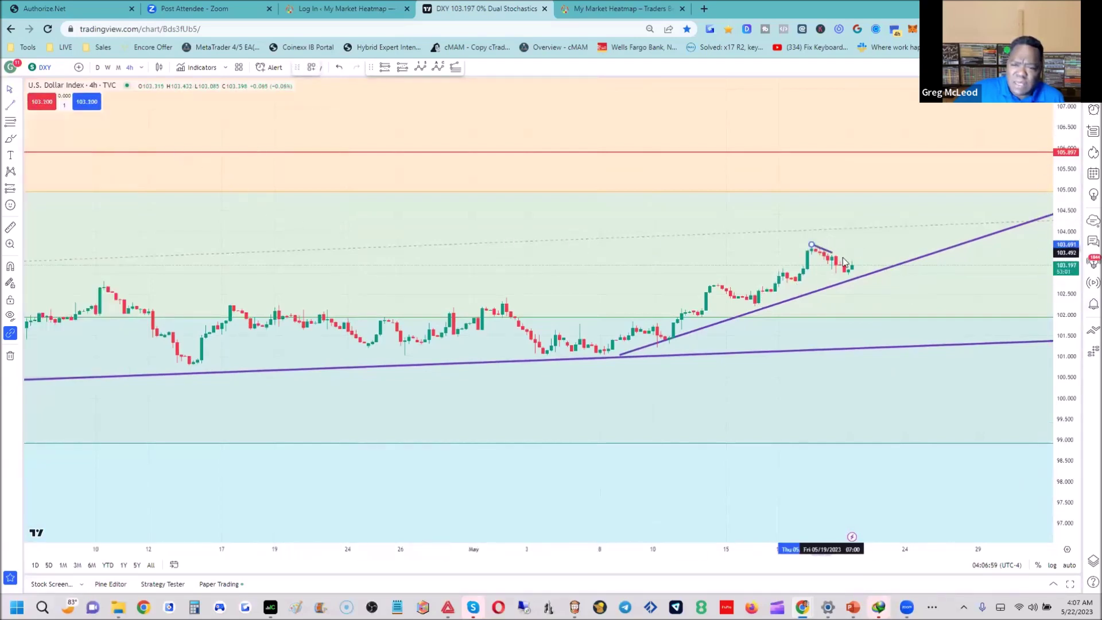
pyautogui.click(873, 270)
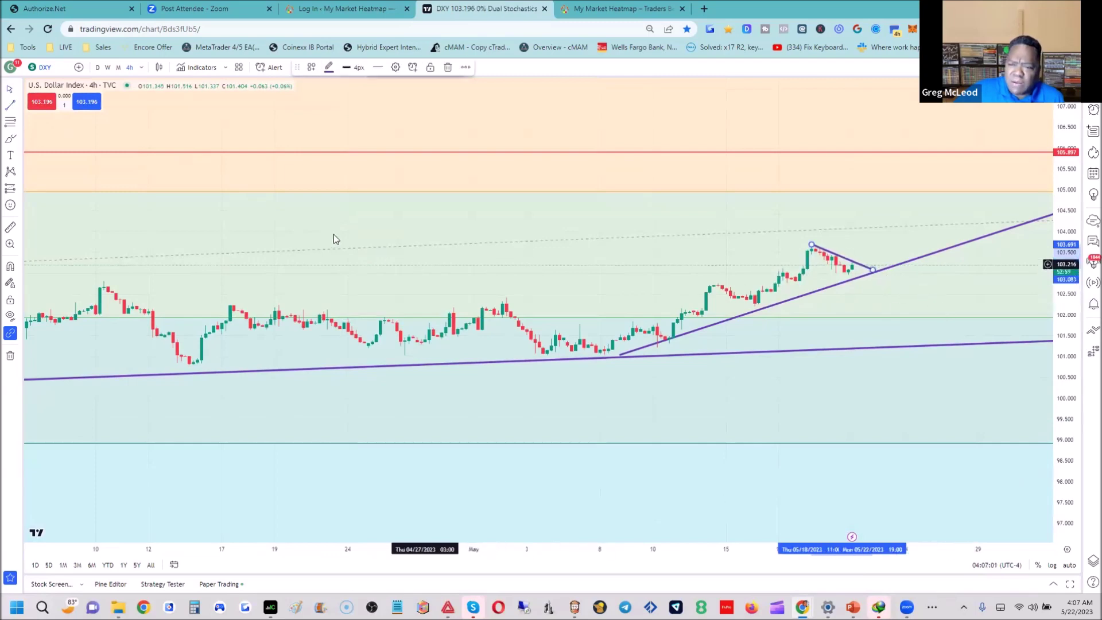
# Step: Place a horizontal line at about 103.70 across the May 18 high on the 4-hour chart
pyautogui.click(20, 110)
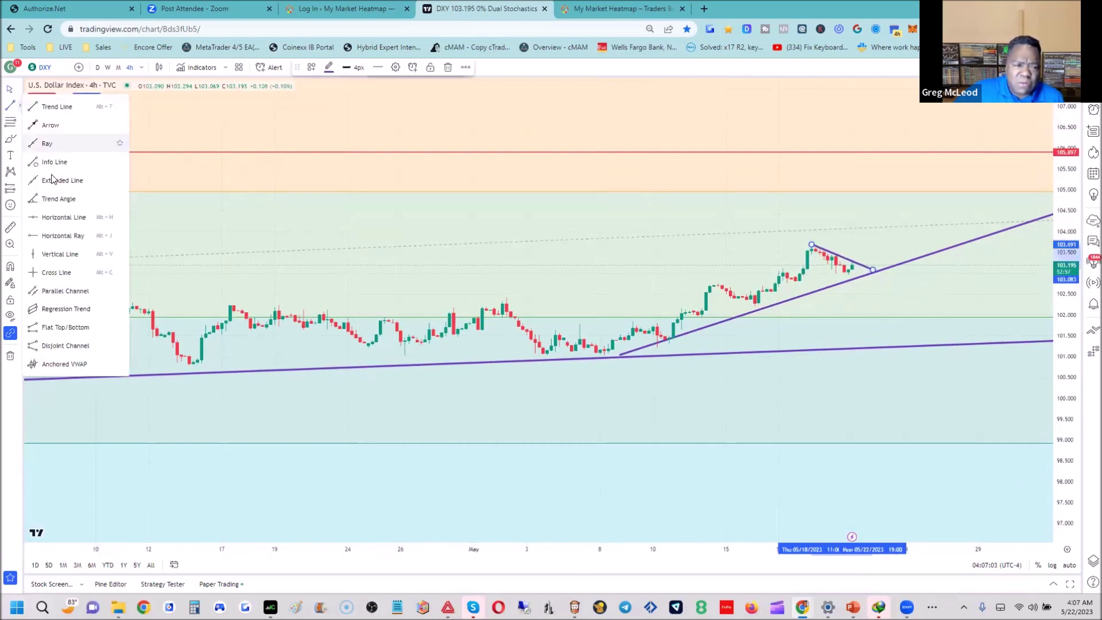
pyautogui.click(86, 215)
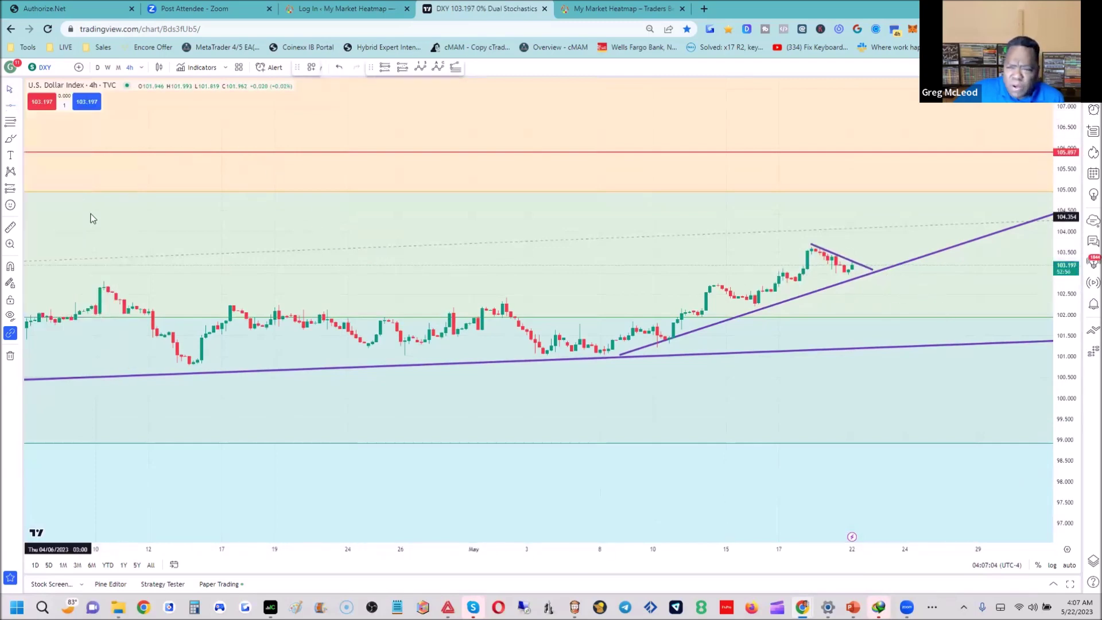
pyautogui.click(810, 245)
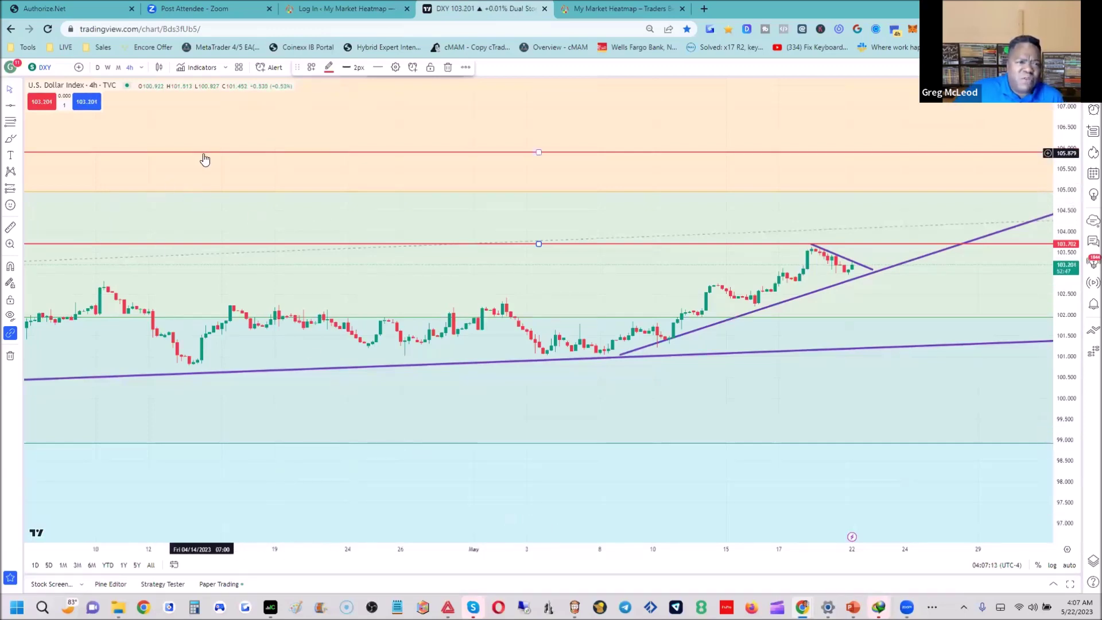
# Step: Change the chart symbol from the dollar index to EURUSD
pyautogui.click(45, 68)
pyautogui.write('EU')
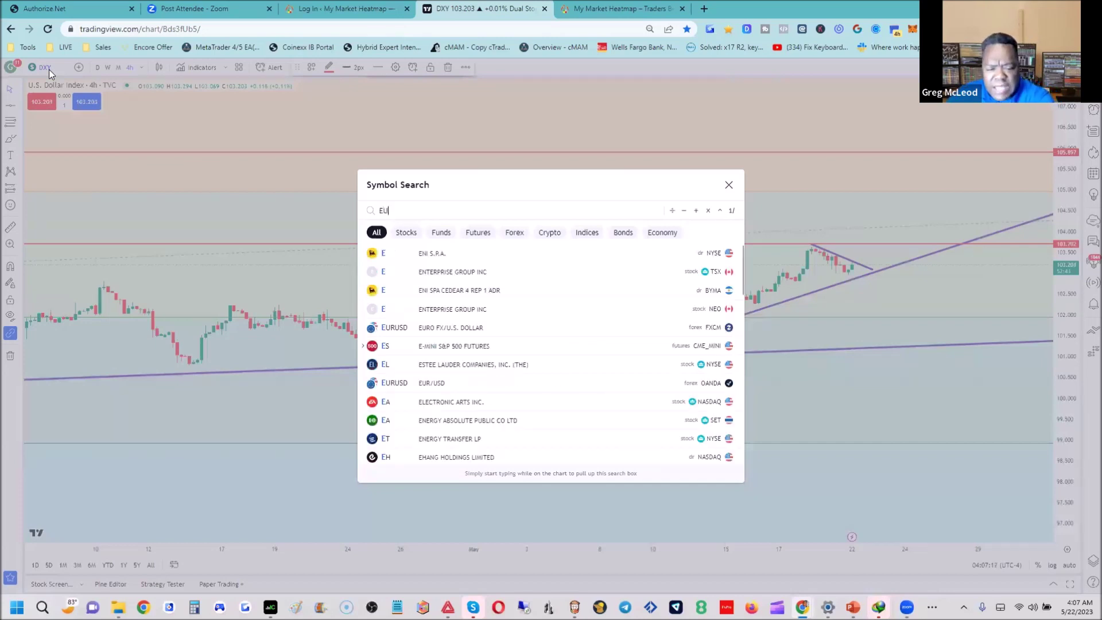
pyautogui.write('RU')
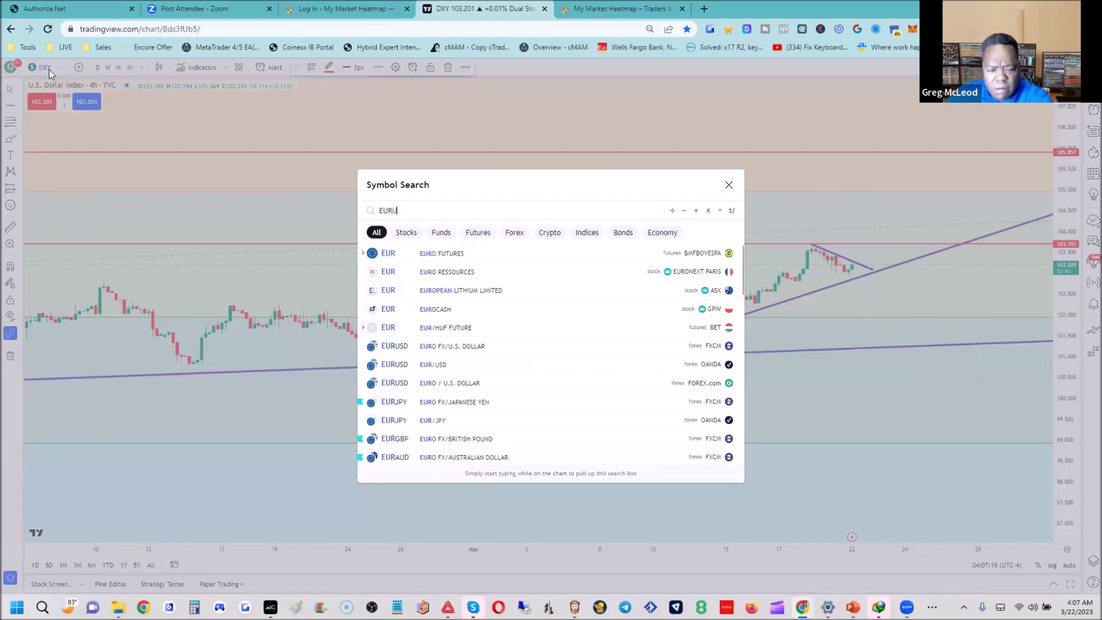
pyautogui.write('SD')
pyautogui.press('Return')
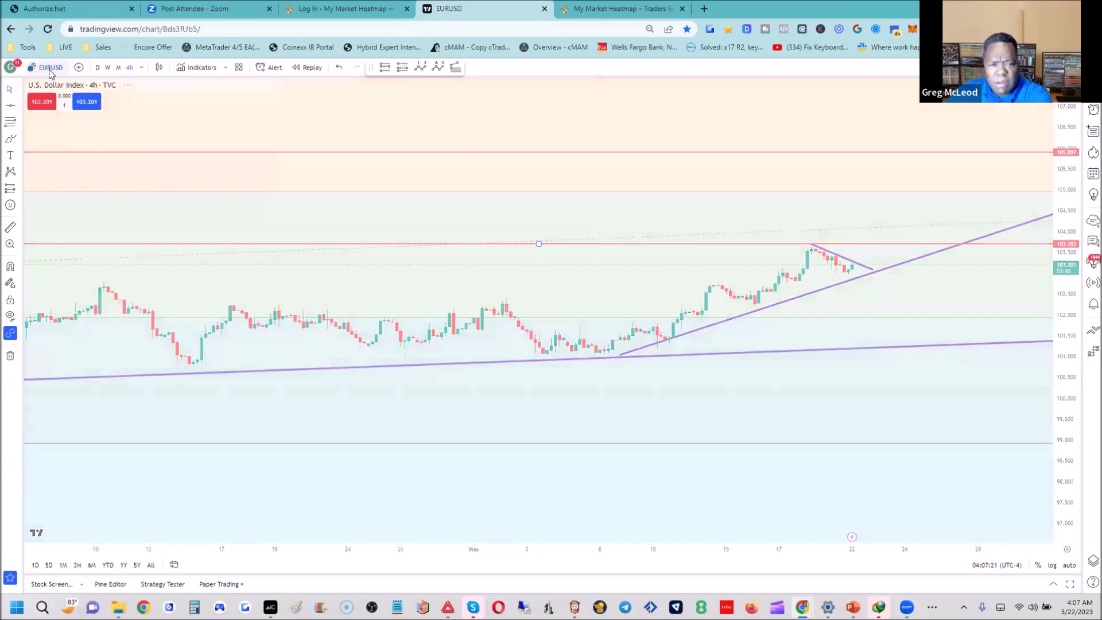
# Step: Switch EURUSD to the monthly timeframe and remove all existing drawings from the chart
pyautogui.click(117, 67)
pyautogui.rightClick(391, 250)
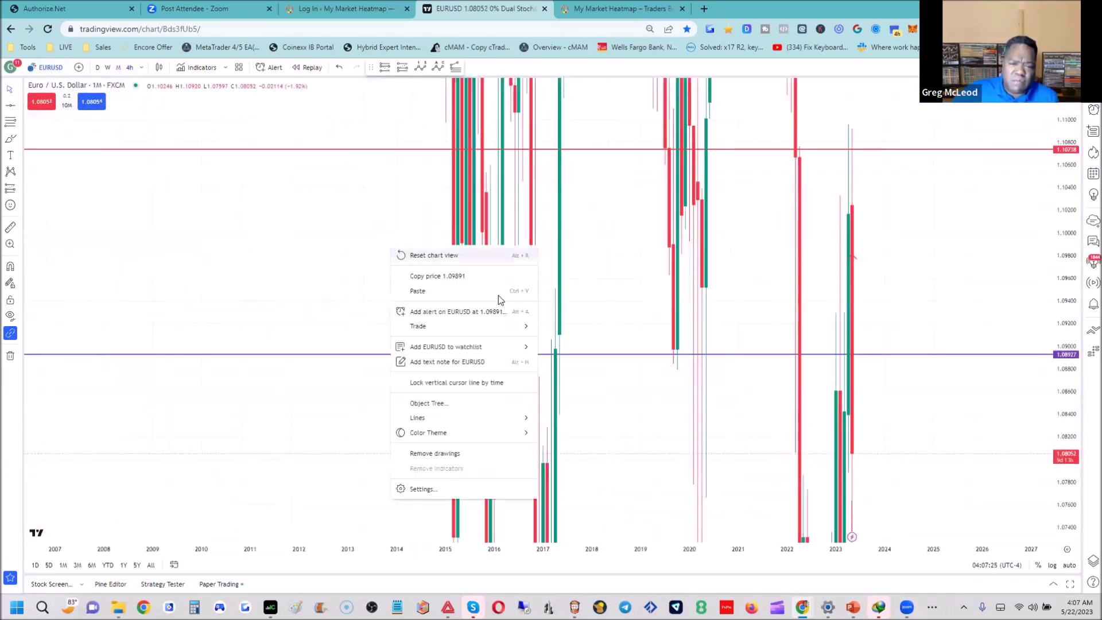
pyautogui.click(435, 453)
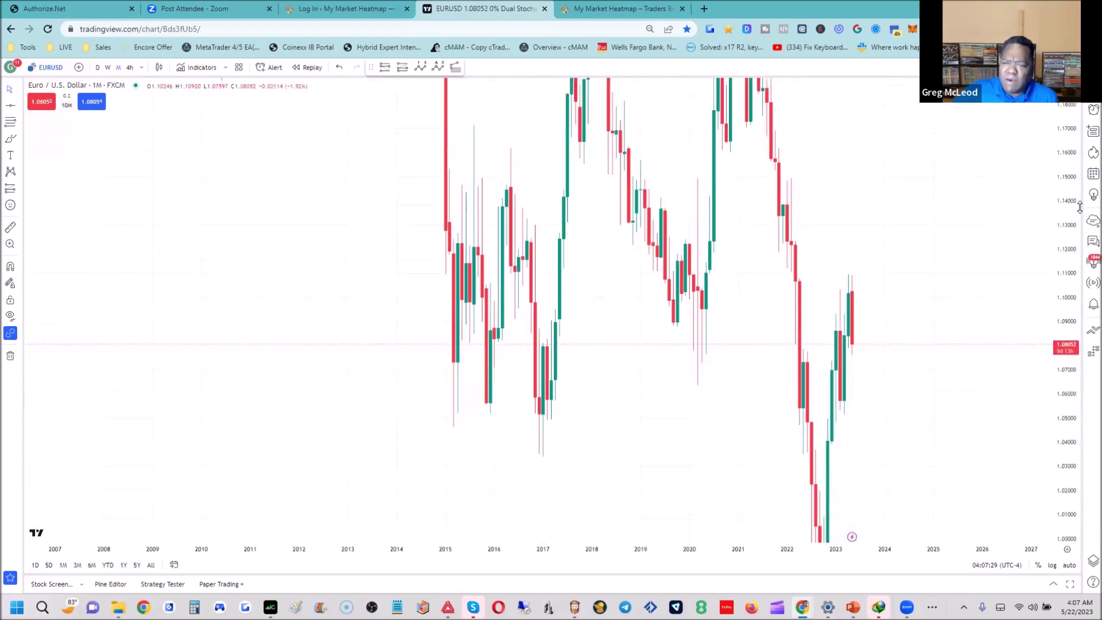
# Step: Place a horizontal line at about 1.1099 across the April and May 2023 highs on the monthly chart
pyautogui.scroll(5, 894, 517)
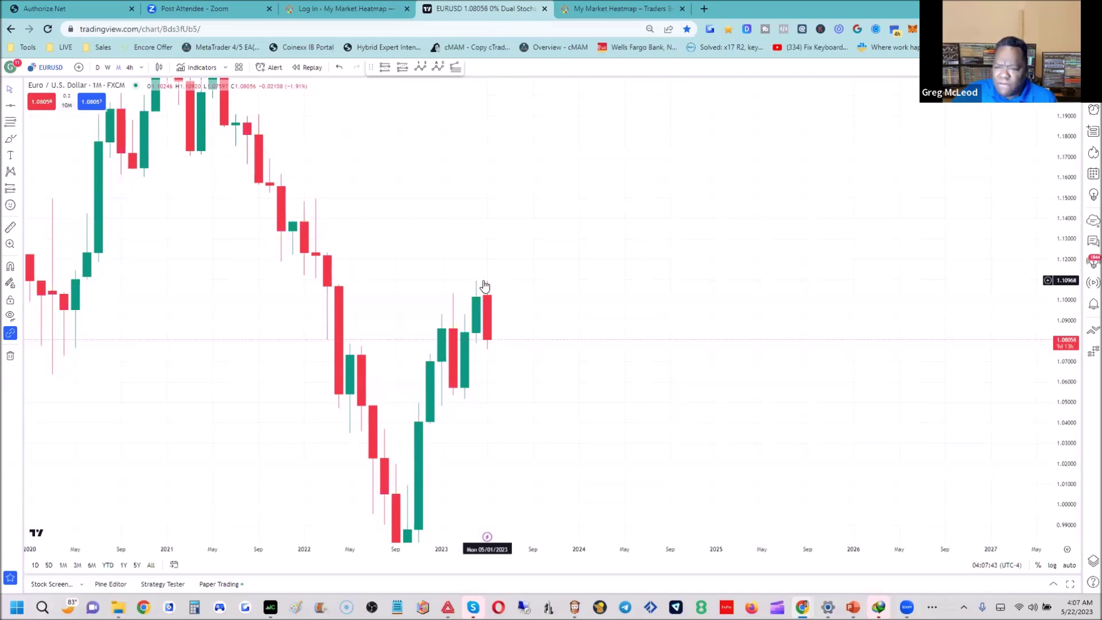
pyautogui.click(12, 109)
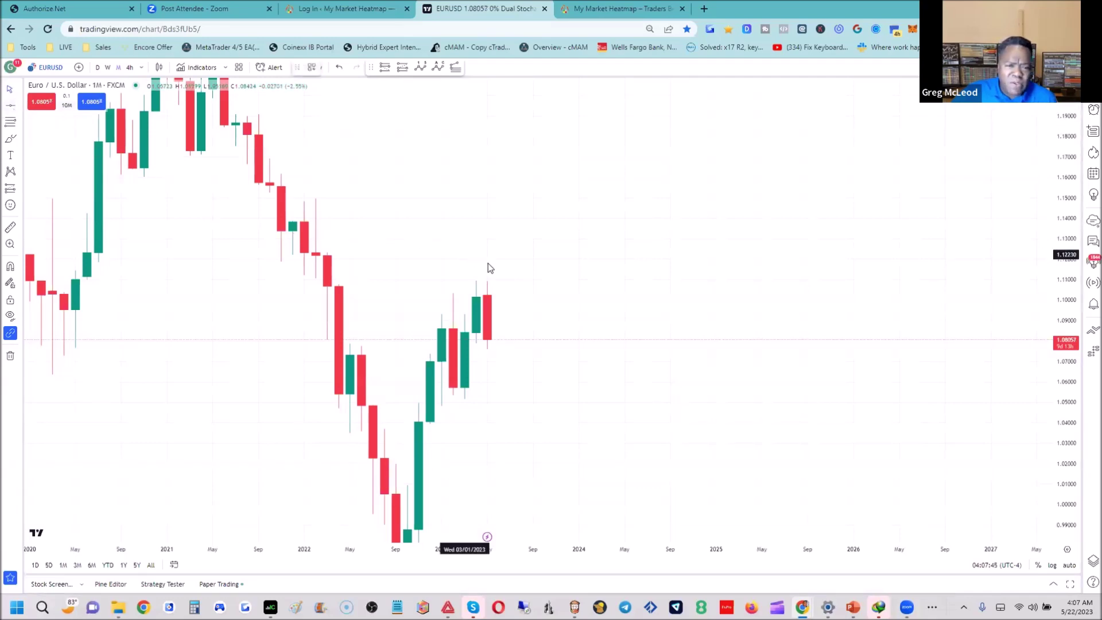
pyautogui.click(482, 279)
pyautogui.moveTo(582, 526)
pyautogui.scroll(-5, 583, 526)
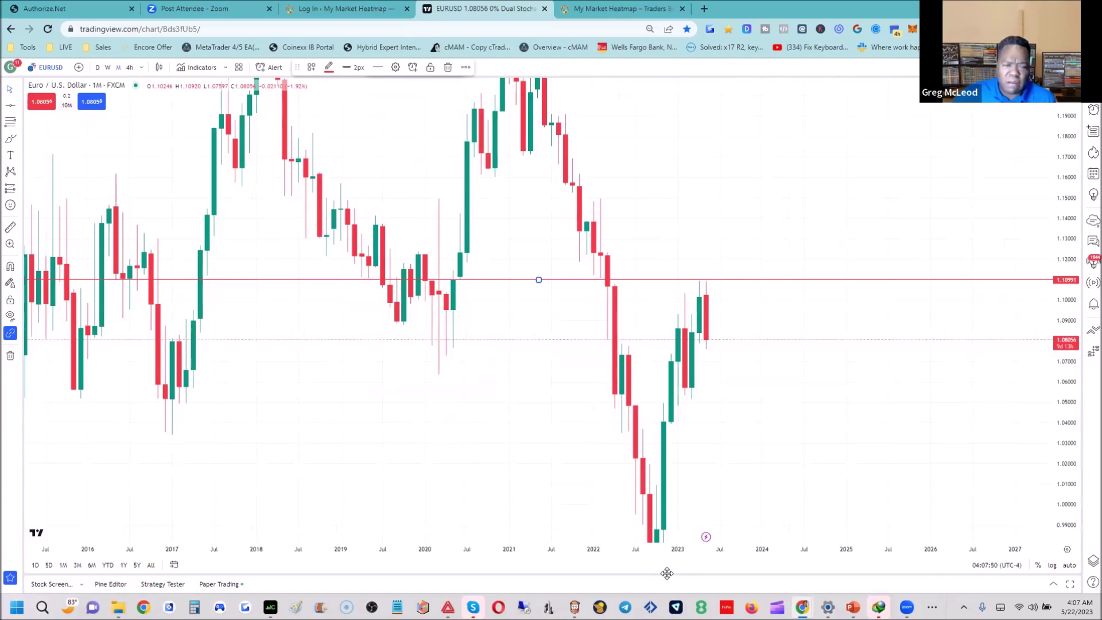
# Step: Draw a descending trend line from the May 2021 high at about 1.2291 to about 1.0127 at January 2025
pyautogui.moveTo(1078, 135); pyautogui.dragTo(1052, 413)
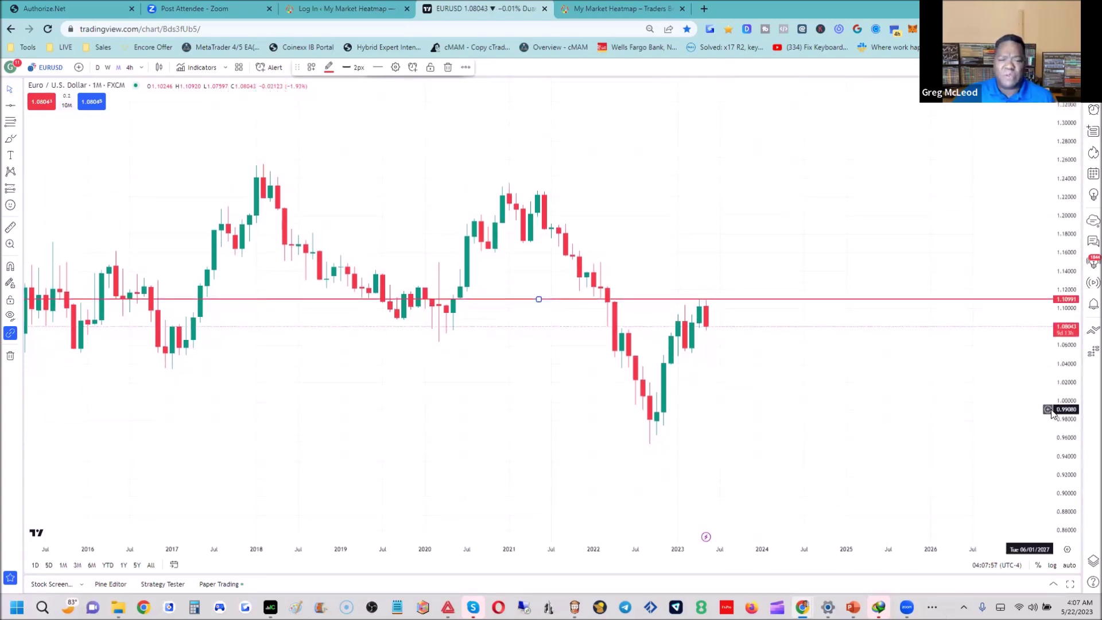
pyautogui.click(21, 107)
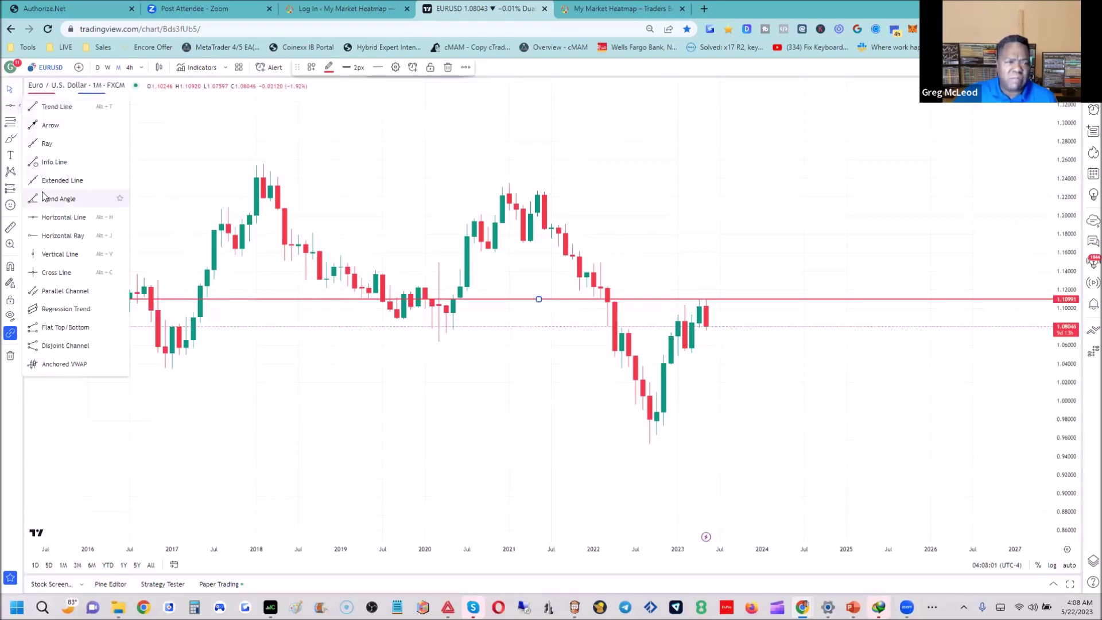
pyautogui.click(52, 106)
pyautogui.click(538, 189)
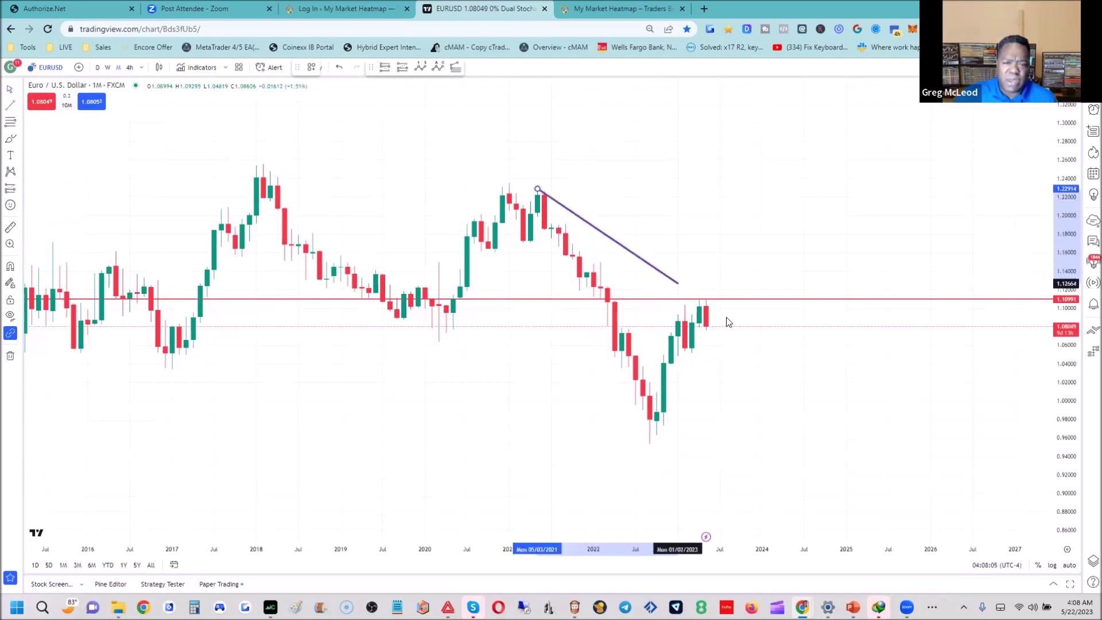
pyautogui.click(845, 388)
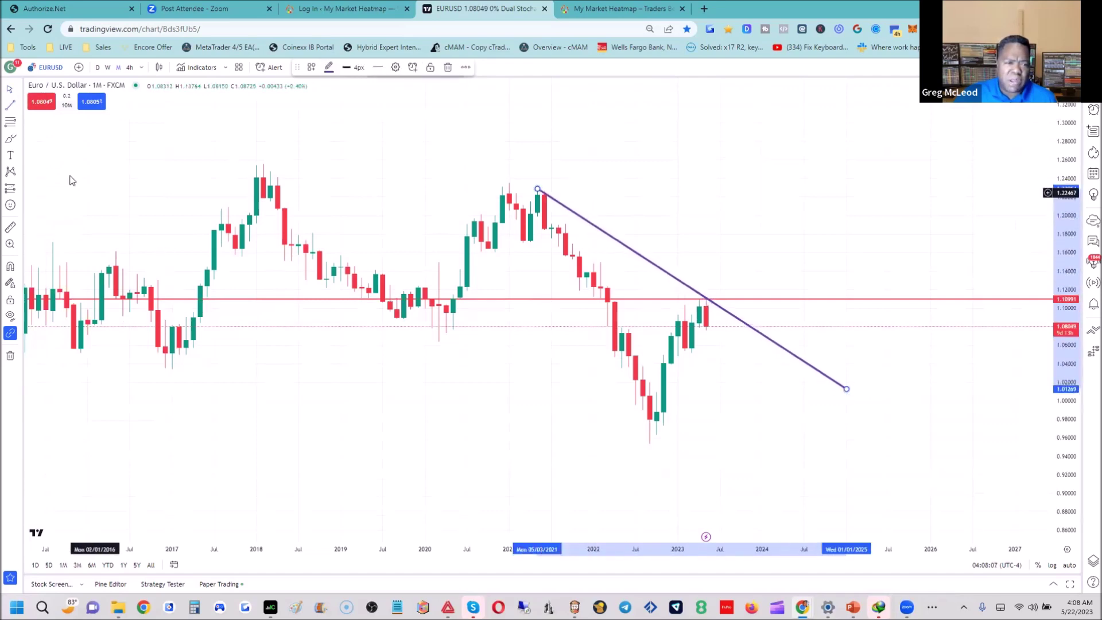
# Step: Draw a Fib retracement from the January 2021 high at about 1.2371 to the 2022 low level at about 0.9540, extended to January 2027
pyautogui.click(388, 180)
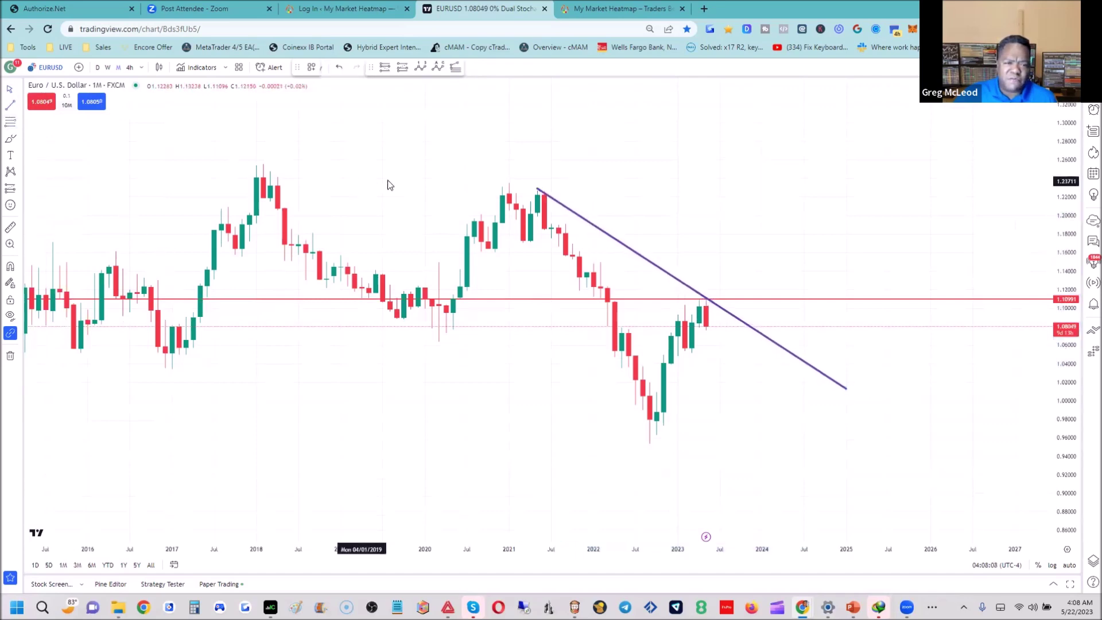
pyautogui.click(510, 181)
pyautogui.click(1014, 443)
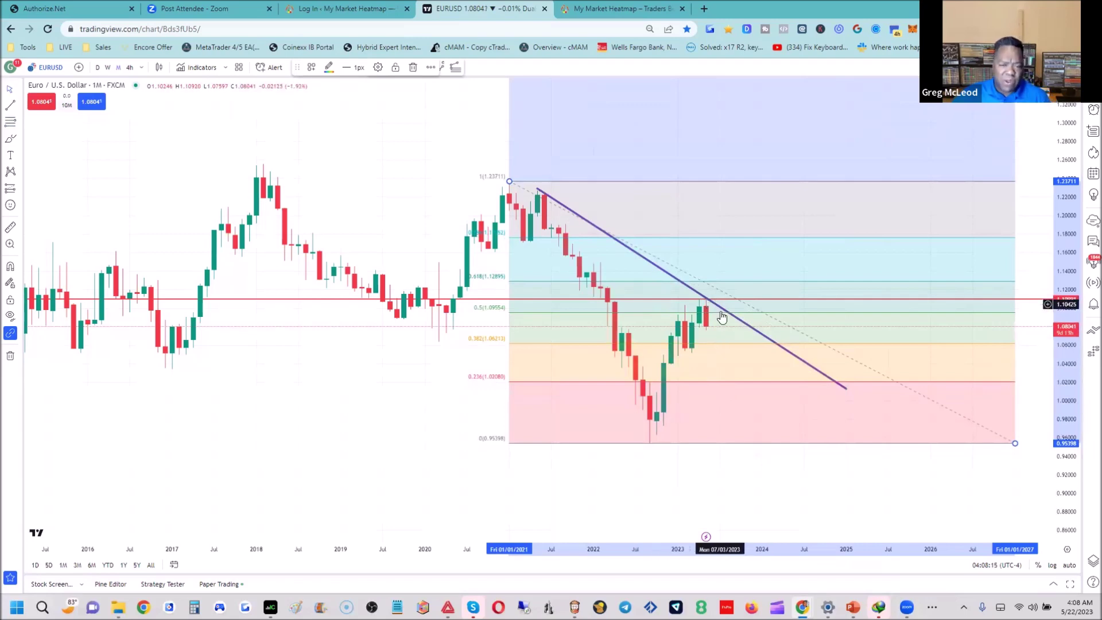
# Step: Draw a downward arrow from June 2023 at about 1.0893 to November 2023 at about 1.031
pyautogui.click(19, 103)
pyautogui.click(57, 107)
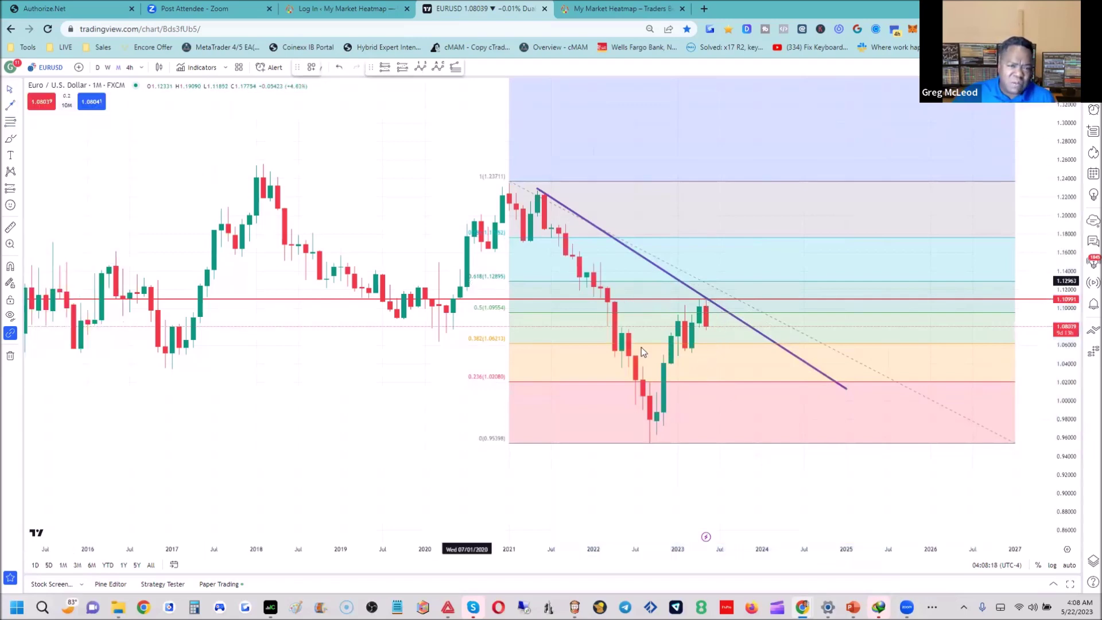
pyautogui.click(713, 318)
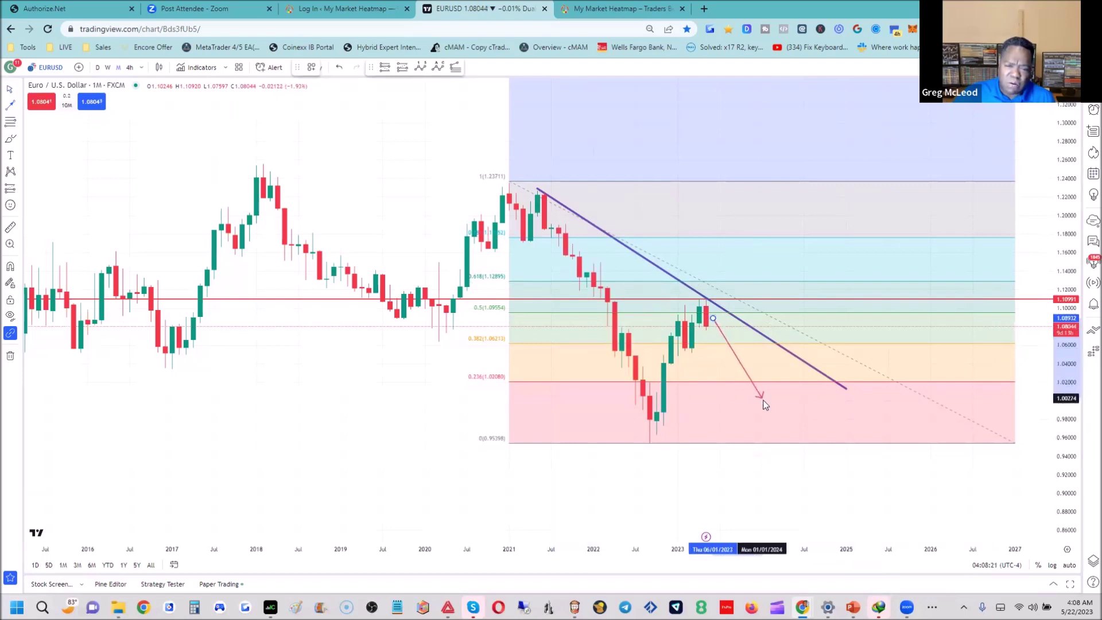
pyautogui.click(746, 371)
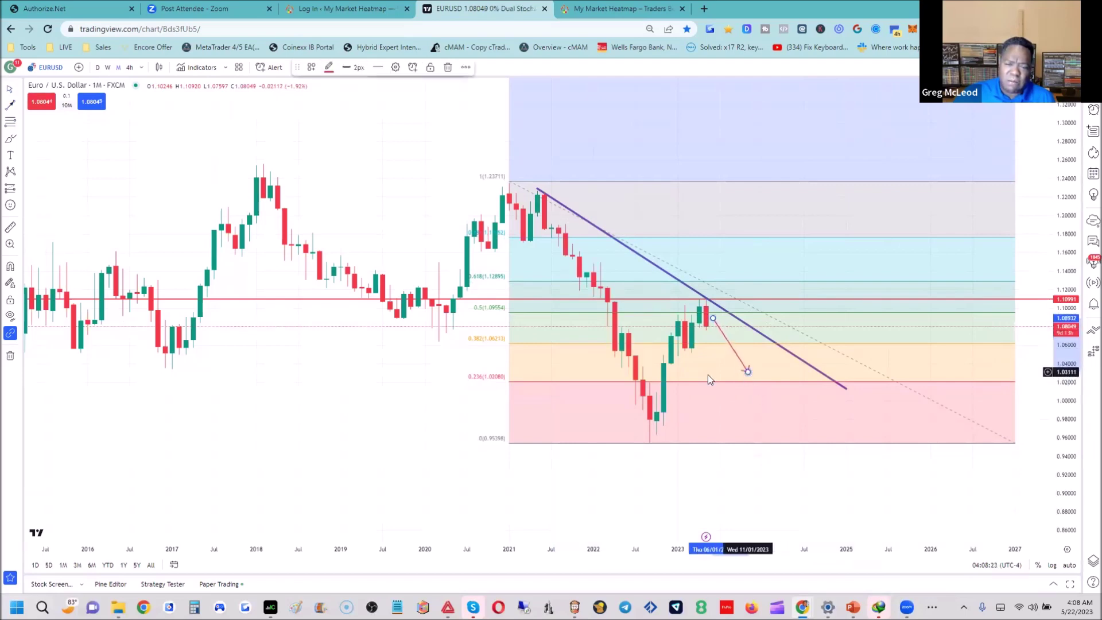
# Step: On the weekly timeframe, place a horizontal line at about 1.0525 below the February and March 2023 lows
pyautogui.click(107, 67)
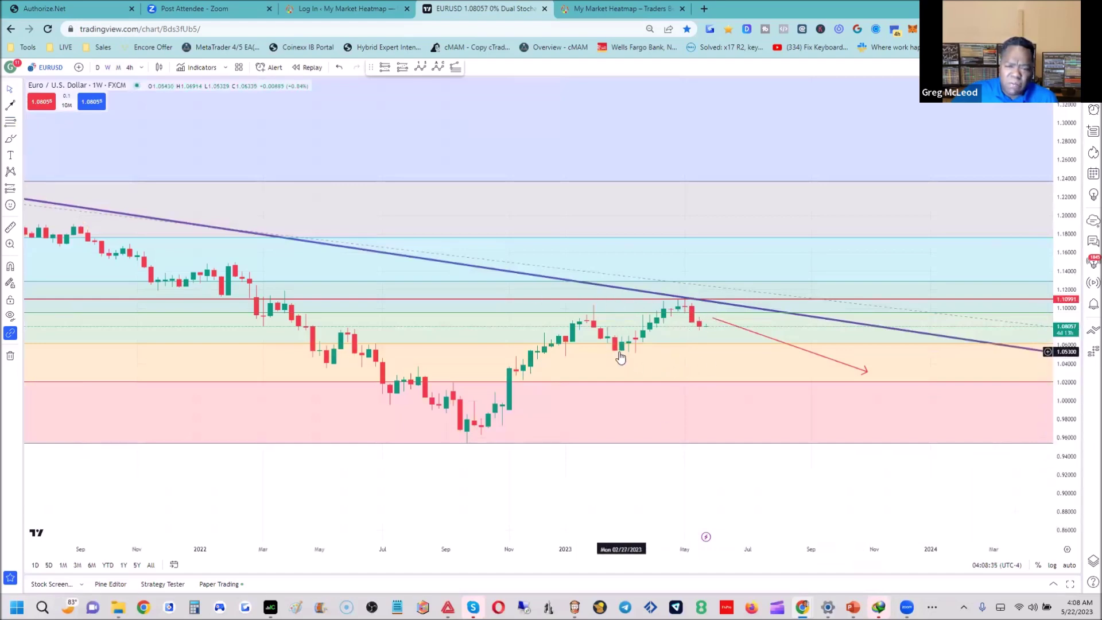
pyautogui.click(20, 107)
pyautogui.click(43, 221)
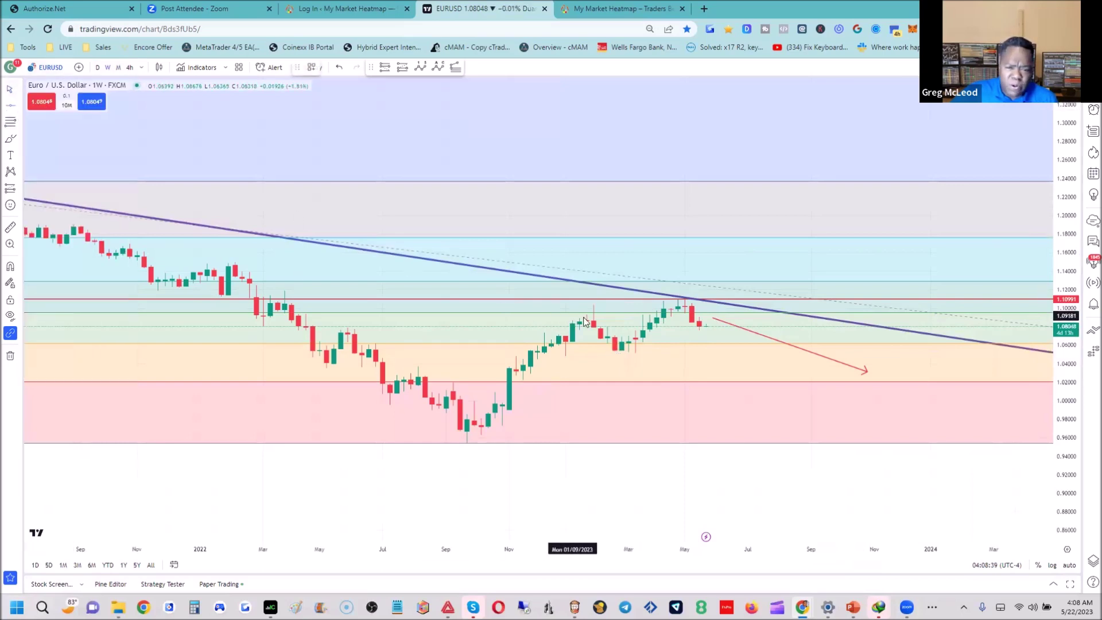
pyautogui.click(622, 351)
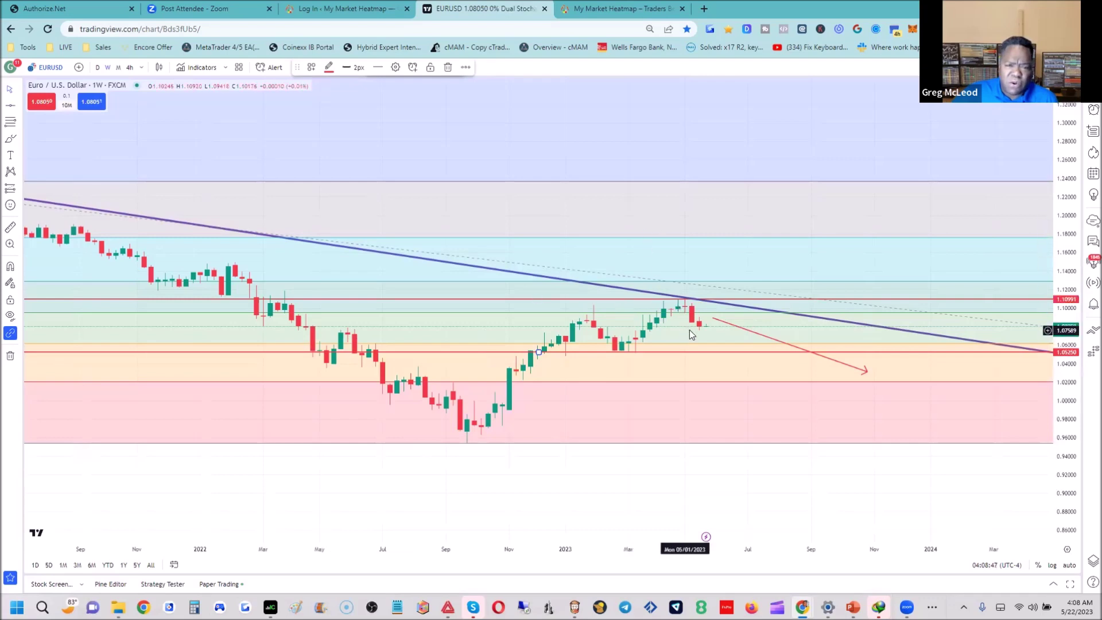
# Step: Shorten the red arrow to run from May 29, 2023 at about 1.0804 to June 26, 2023 at about 1.0545
pyautogui.moveTo(866, 371)
pyautogui.mouseDown()
pyautogui.moveTo(754, 362)
pyautogui.moveTo(717, 330)
pyautogui.mouseUp()
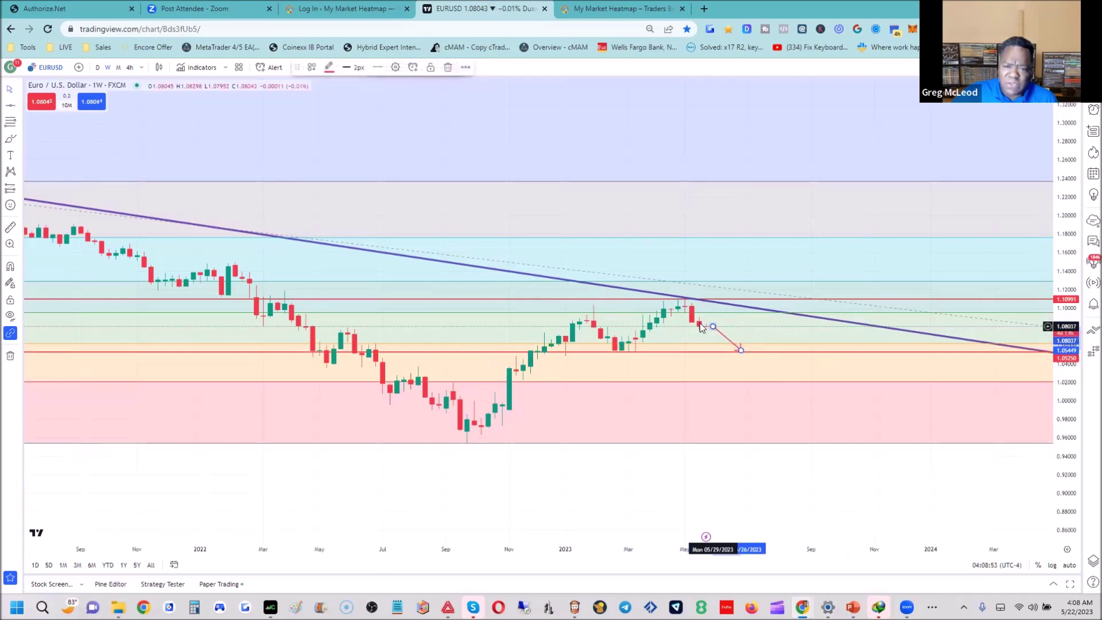
pyautogui.click(674, 234)
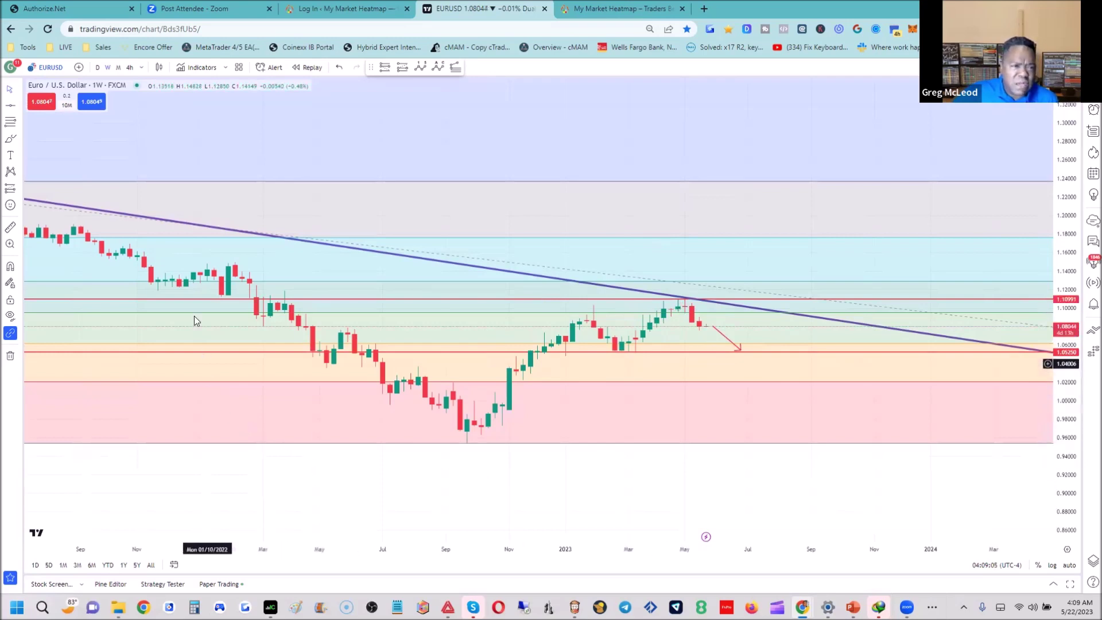
# Step: On the daily timeframe, draw a short rising trend line from May 19, 2023 at about 1.0768 to May 26 at about 1.0869
pyautogui.click(98, 67)
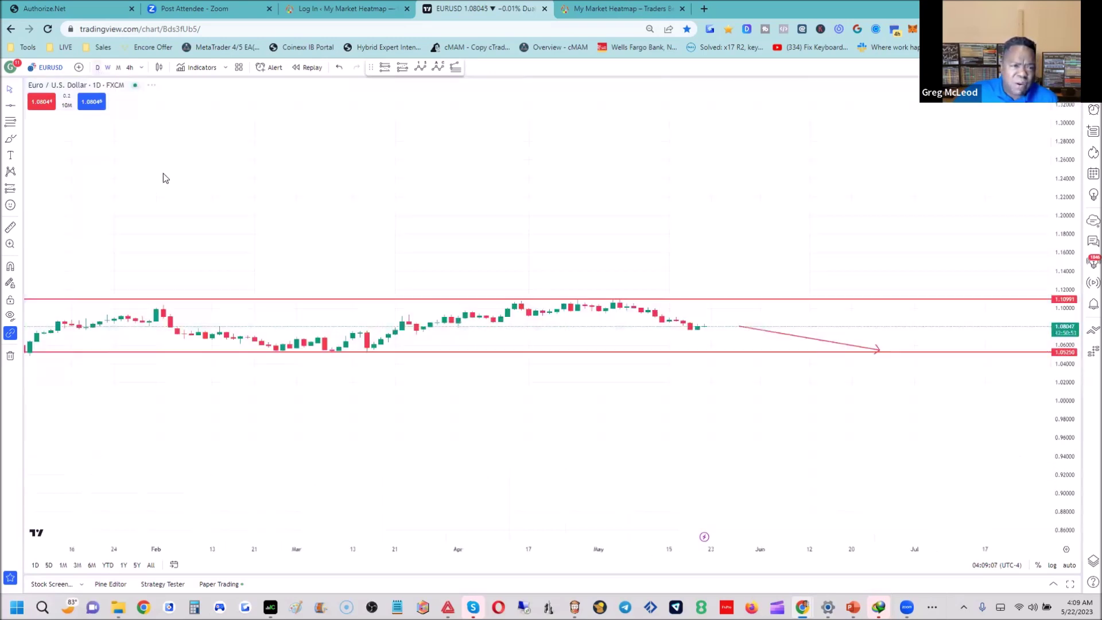
pyautogui.moveTo(1067, 392); pyautogui.dragTo(1067, 345)
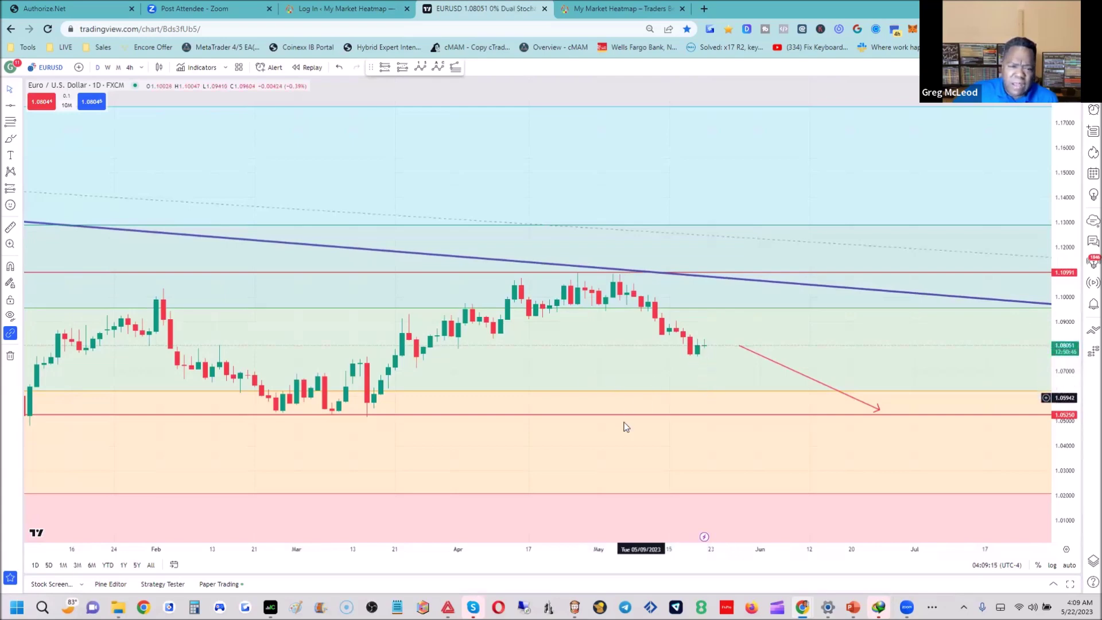
pyautogui.click(18, 108)
pyautogui.click(46, 115)
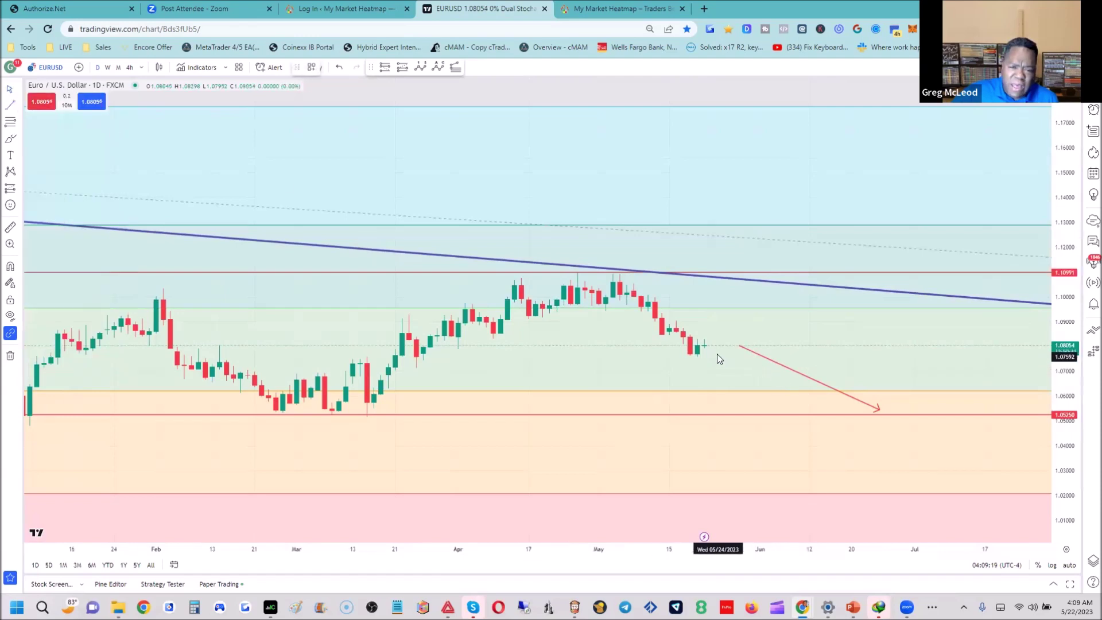
pyautogui.click(699, 353)
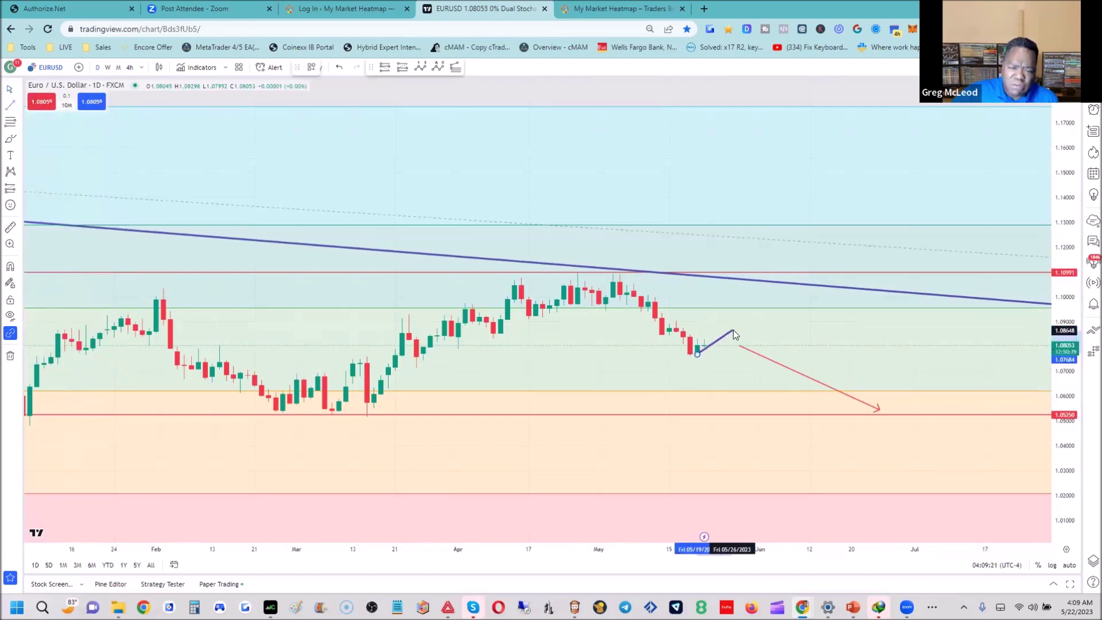
pyautogui.click(732, 329)
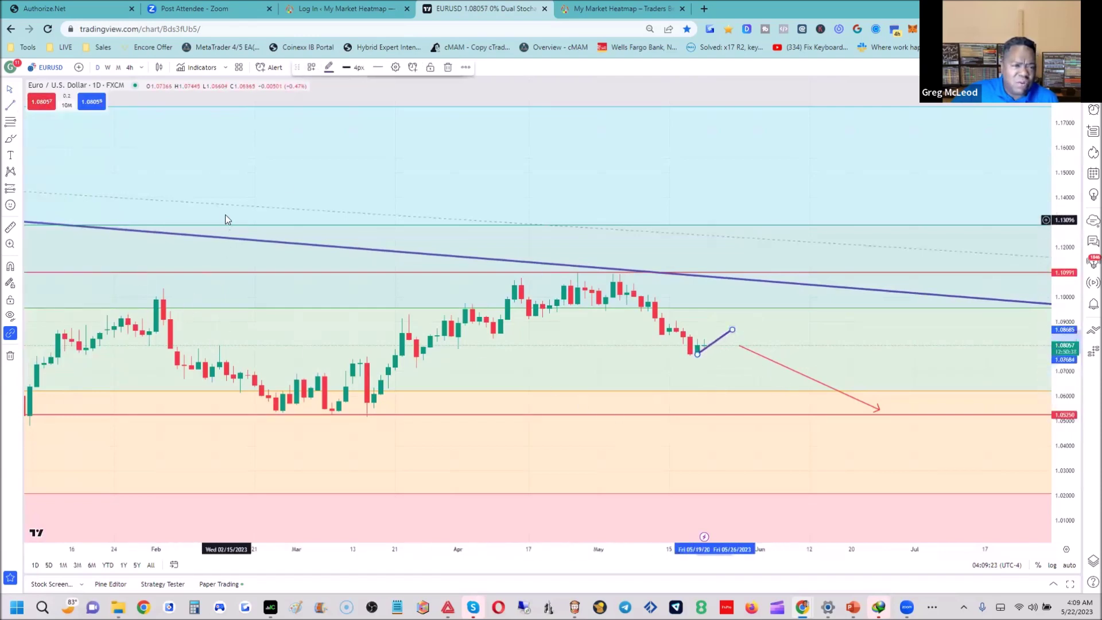
pyautogui.click(256, 182)
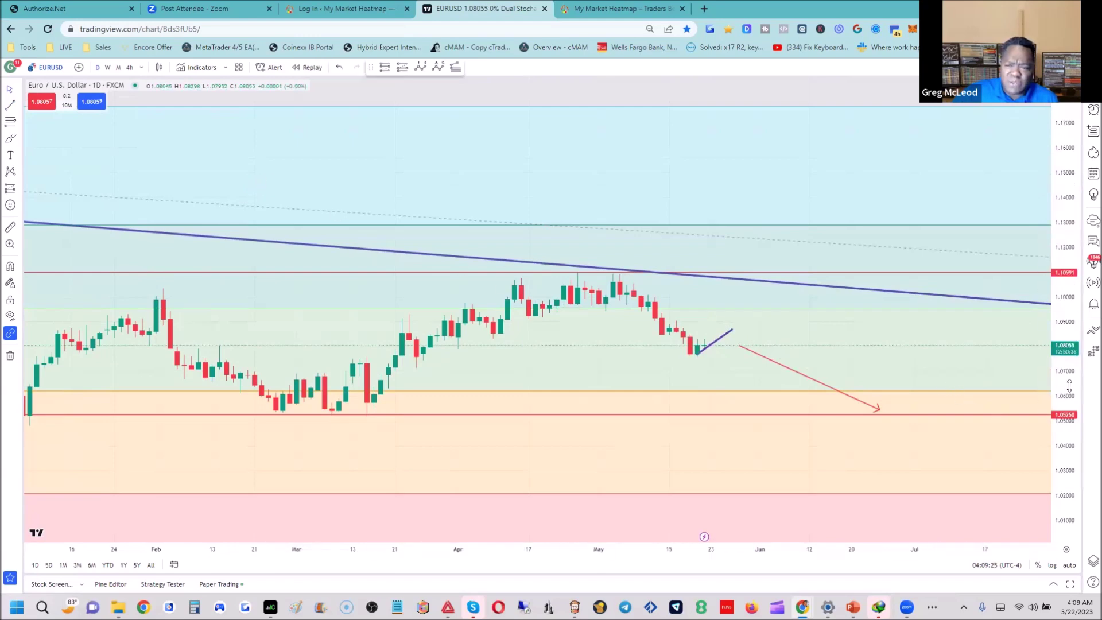
# Step: On the 4-hour timeframe, move the rising trend line's ends to May 18 at about 1.0754 and May 25 at about 1.0901
pyautogui.moveTo(1069, 386); pyautogui.dragTo(1069, 356)
pyautogui.moveTo(509, 561); pyautogui.dragTo(615, 562)
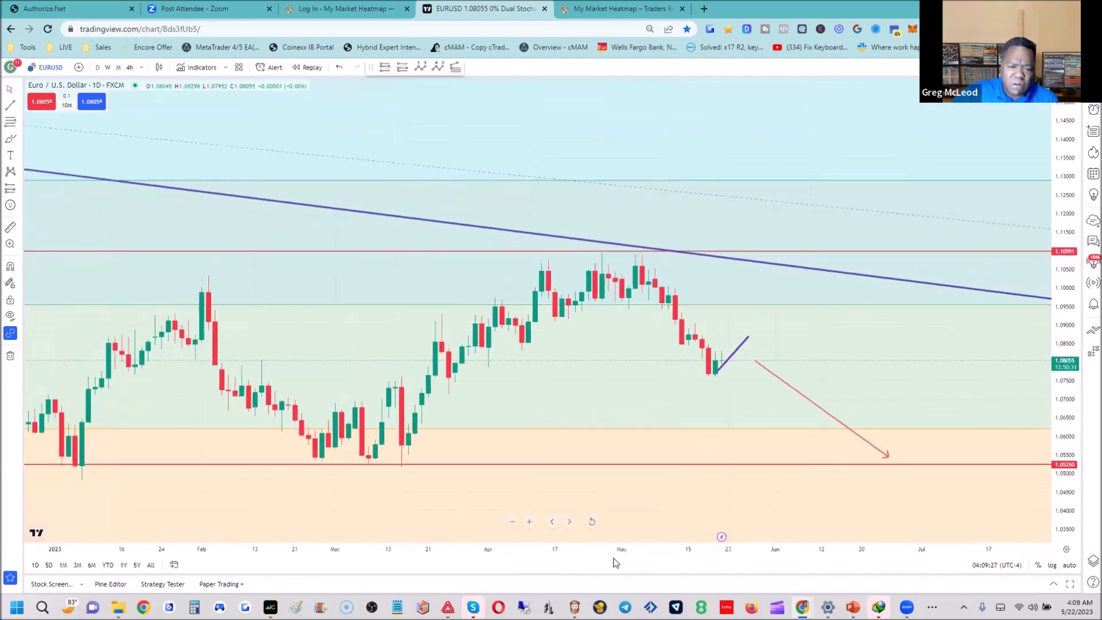
pyautogui.moveTo(716, 367); pyautogui.dragTo(761, 343)
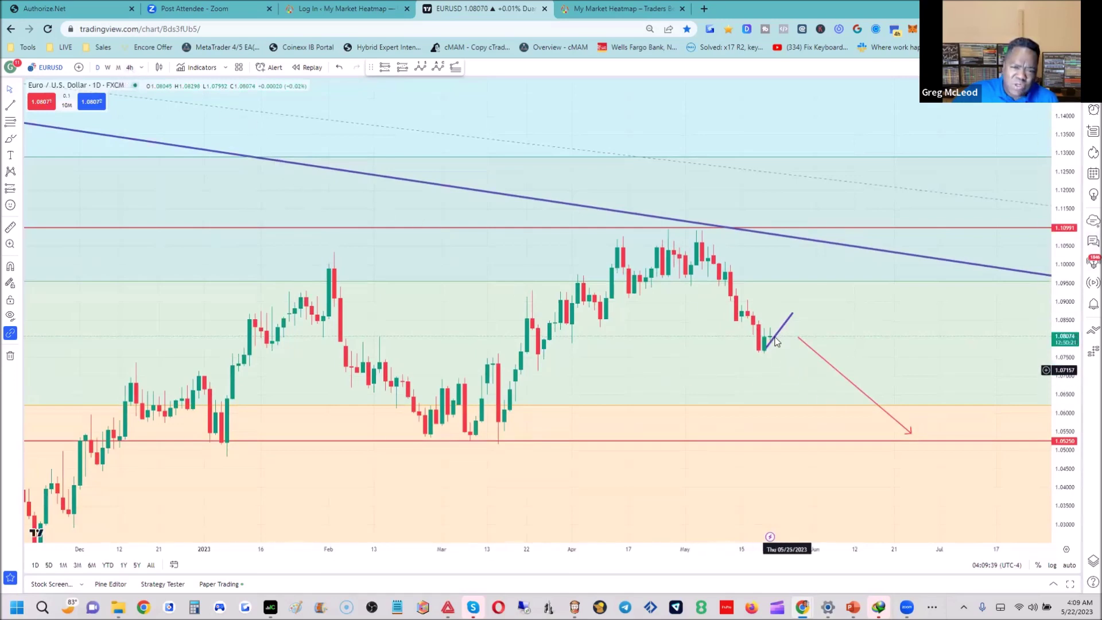
pyautogui.click(130, 72)
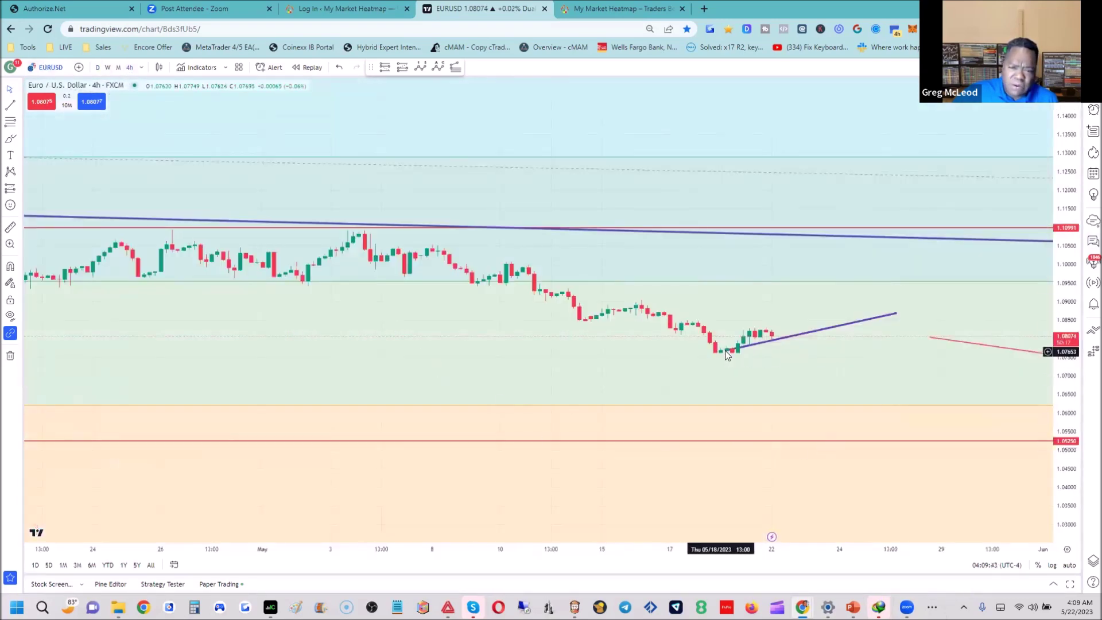
pyautogui.moveTo(726, 349); pyautogui.dragTo(727, 356)
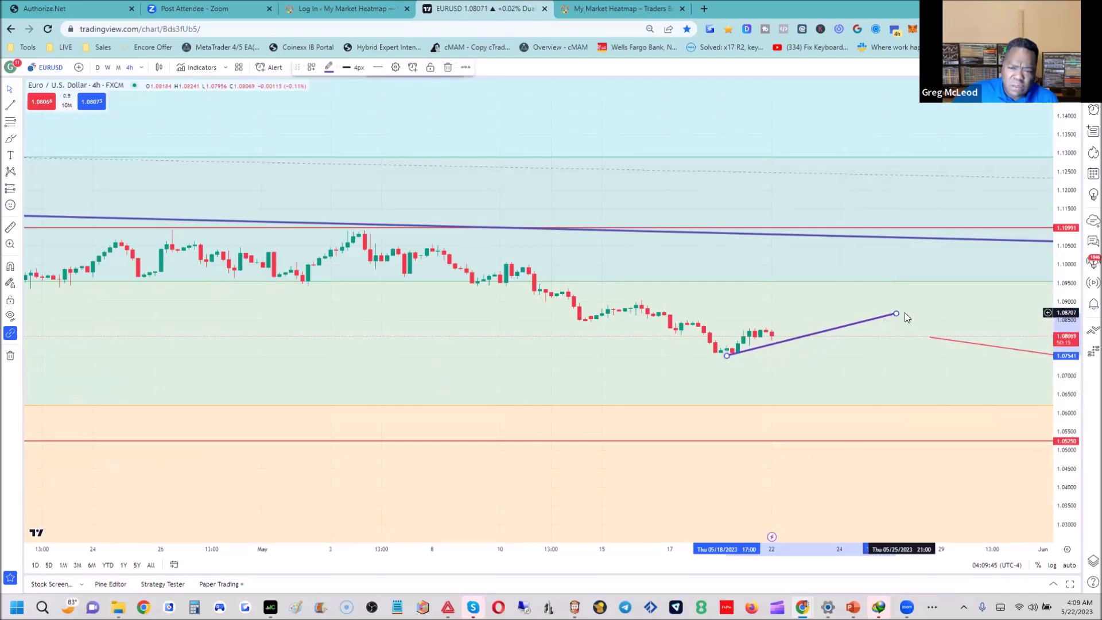
pyautogui.moveTo(897, 314); pyautogui.dragTo(897, 302)
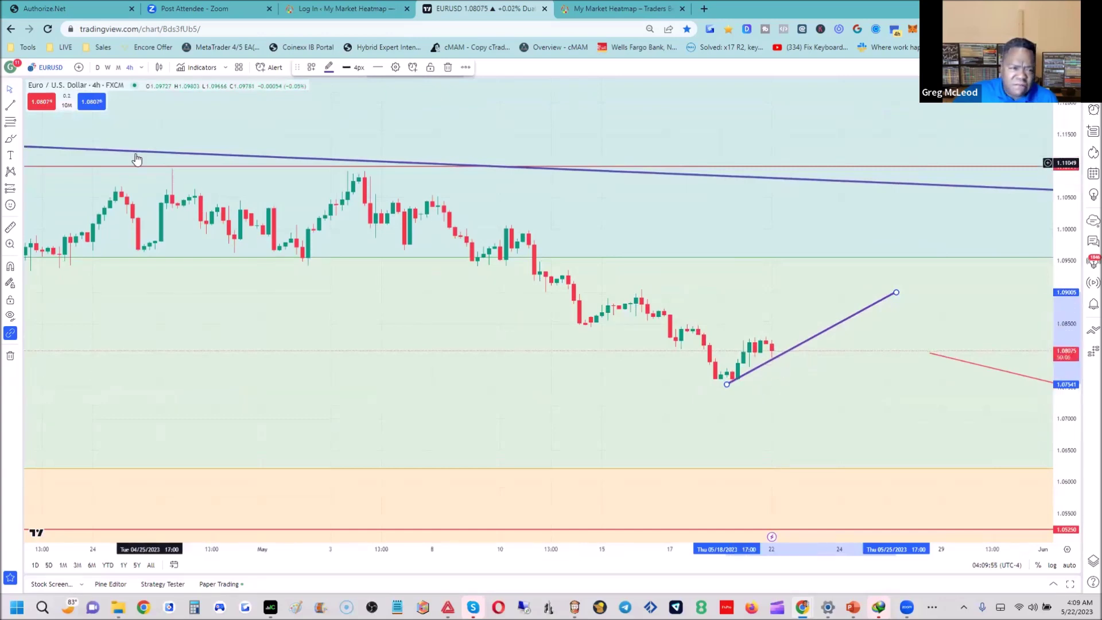
# Step: Place horizontal lines at about 1.0795 below the latest candle and about 1.0763 along the recent swing low on the 4-hour chart
pyautogui.click(20, 109)
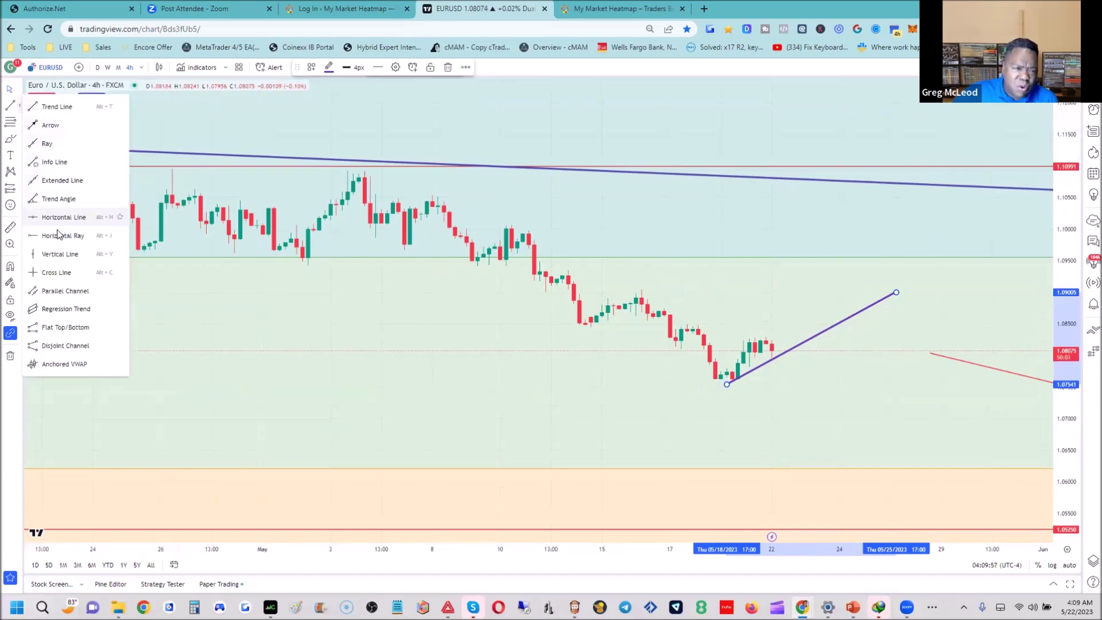
pyautogui.click(40, 222)
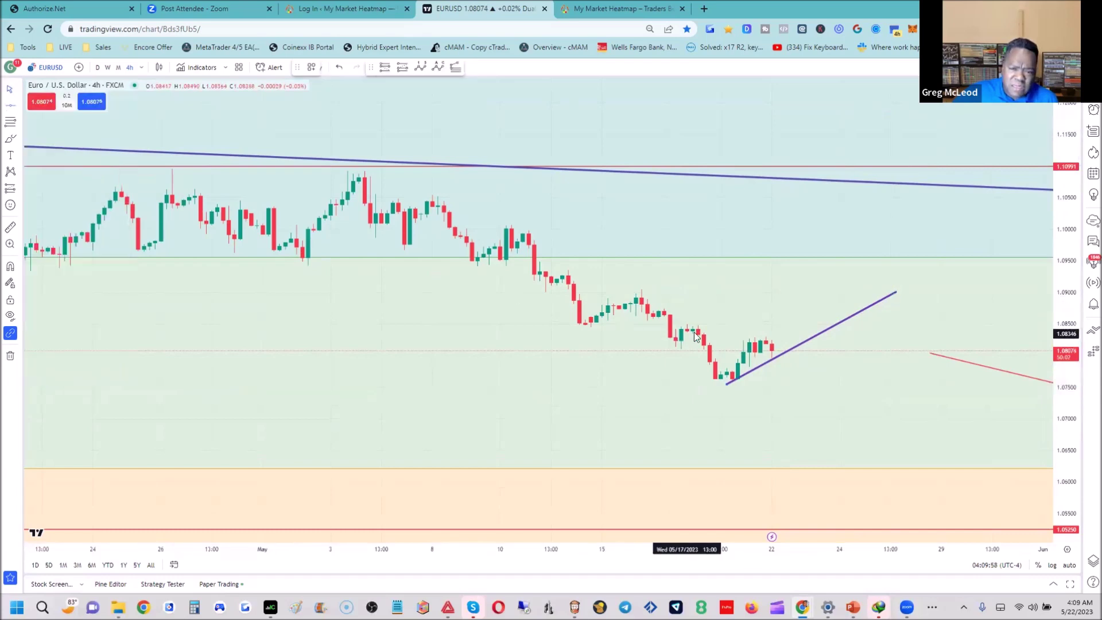
pyautogui.click(772, 358)
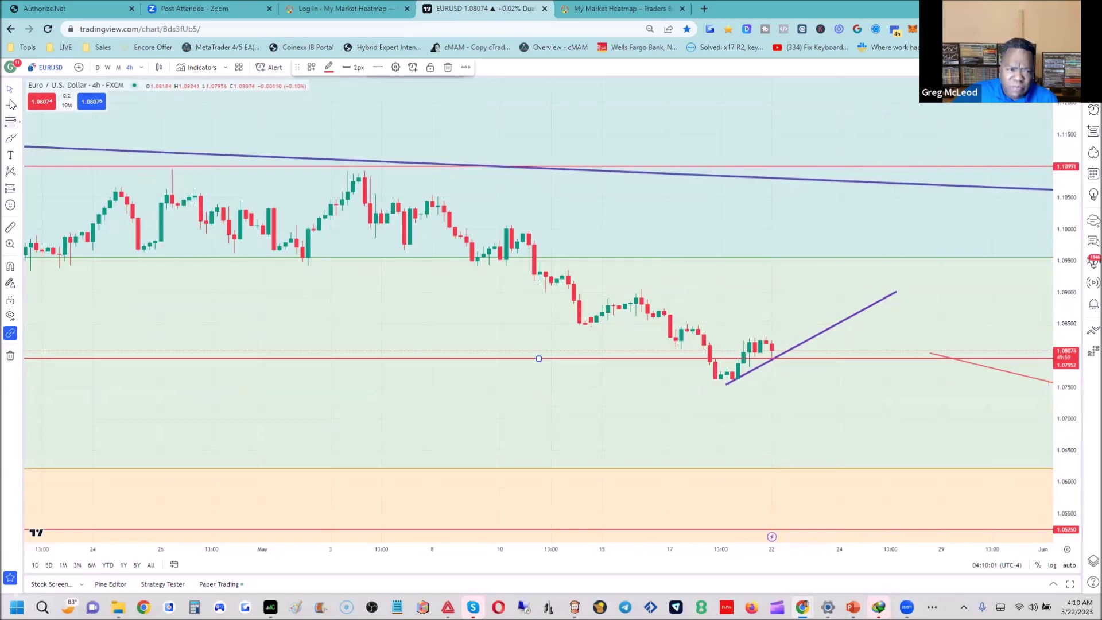
pyautogui.click(499, 301)
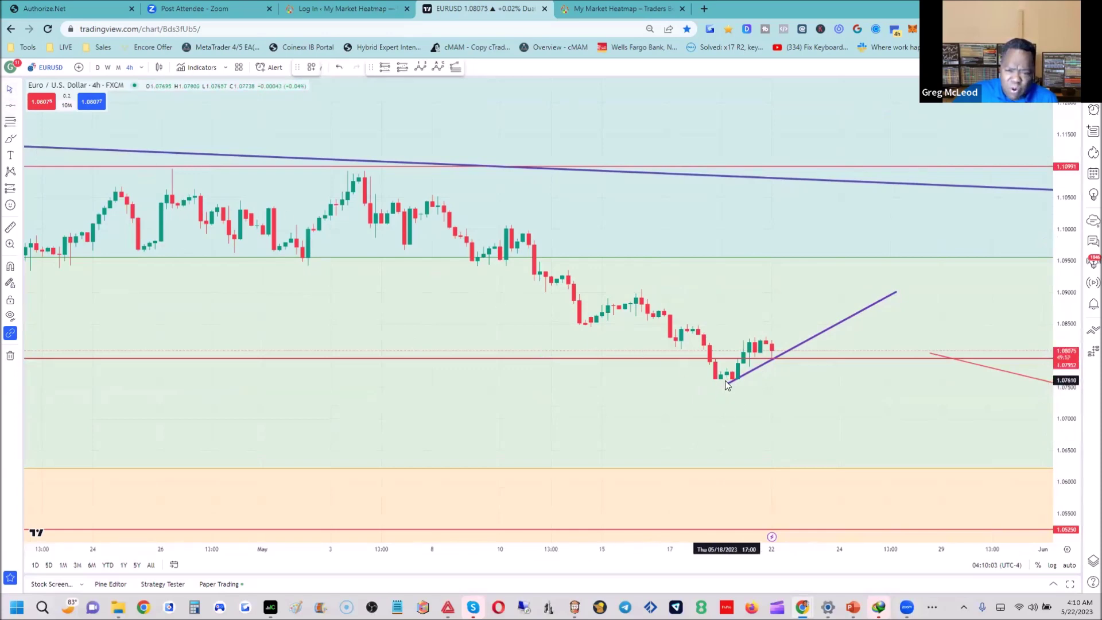
pyautogui.hotkey('alt', 'h')
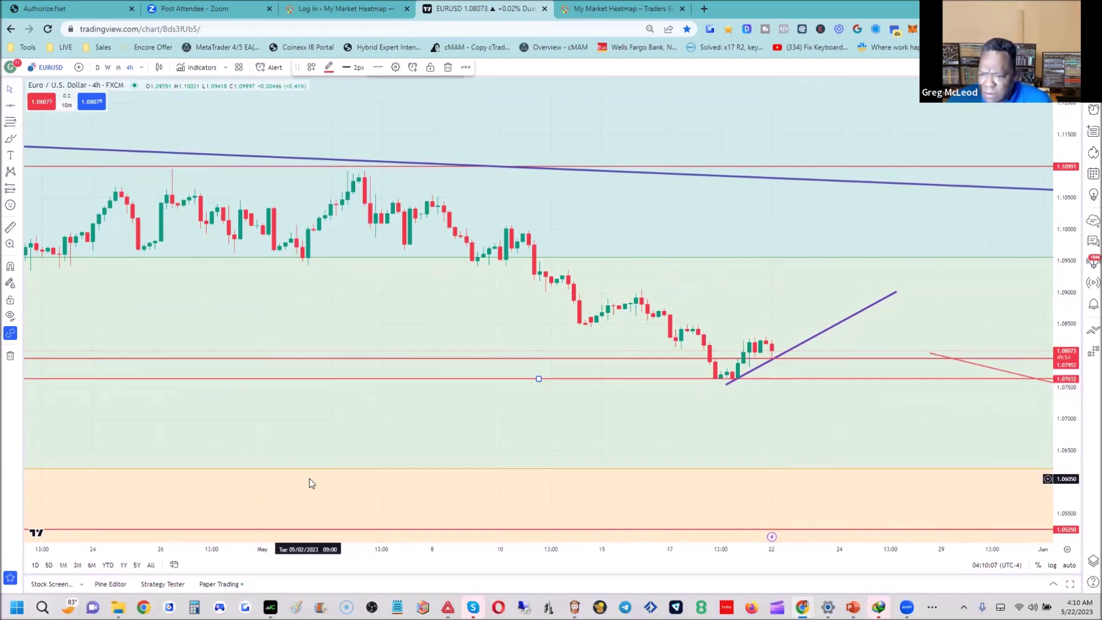
pyautogui.moveTo(1067, 298); pyautogui.dragTo(1067, 356)
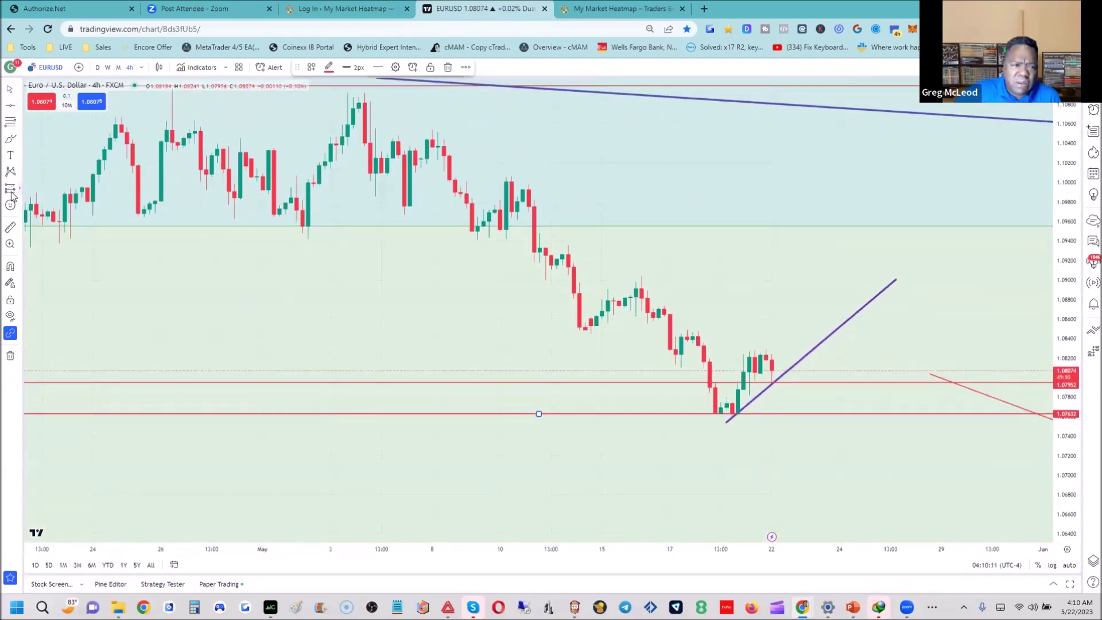
pyautogui.press('Escape')
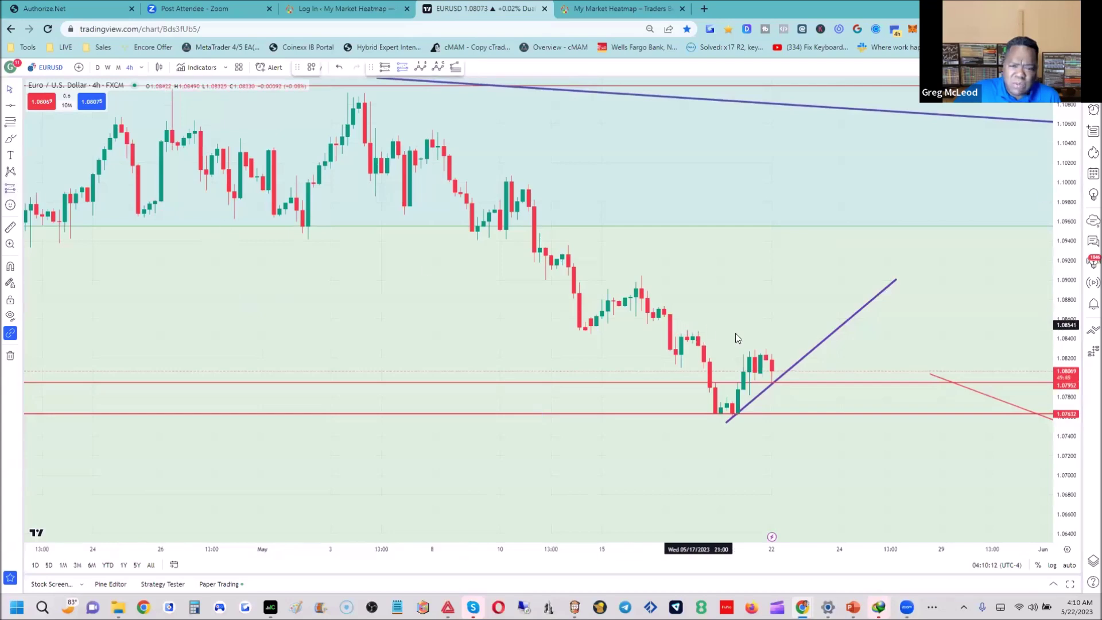
pyautogui.click(779, 371)
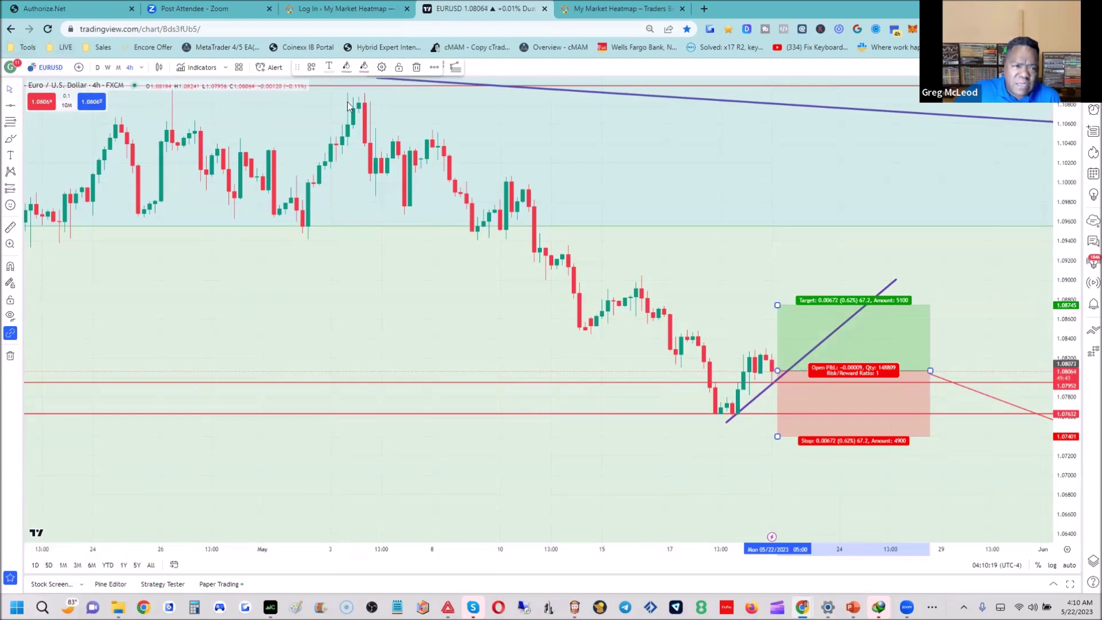
pyautogui.rightClick(831, 332)
pyautogui.moveTo(865, 344)
pyautogui.click(877, 540)
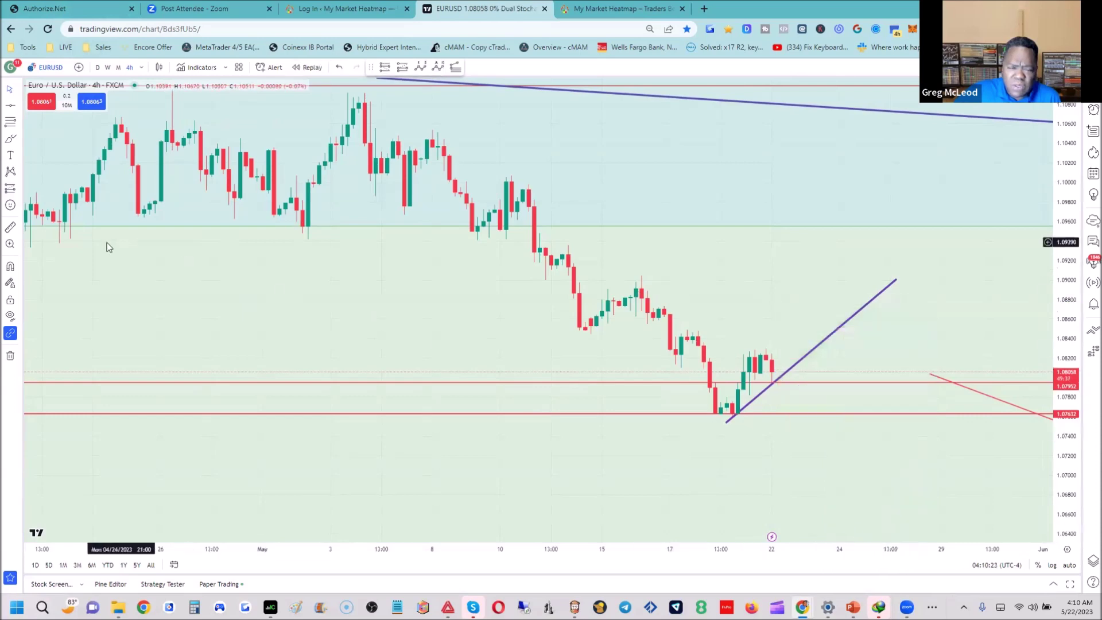
# Step: Place a Short Position beside the latest candle with entry at about 1.0807, stop at about 1.0836 and target at about 1.0756
pyautogui.click(22, 192)
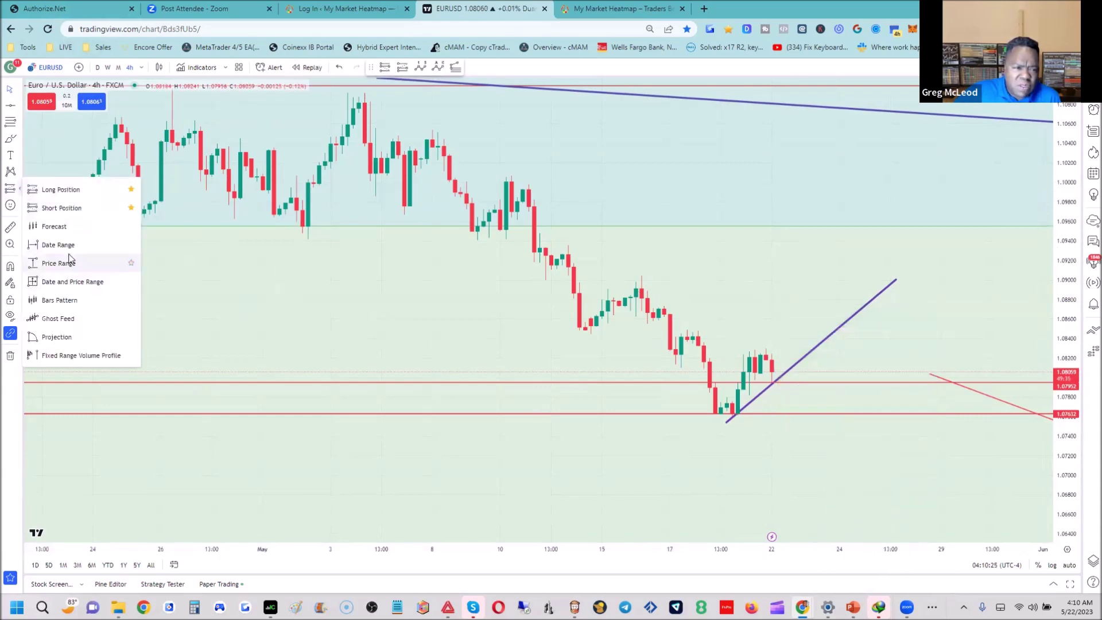
pyautogui.click(66, 208)
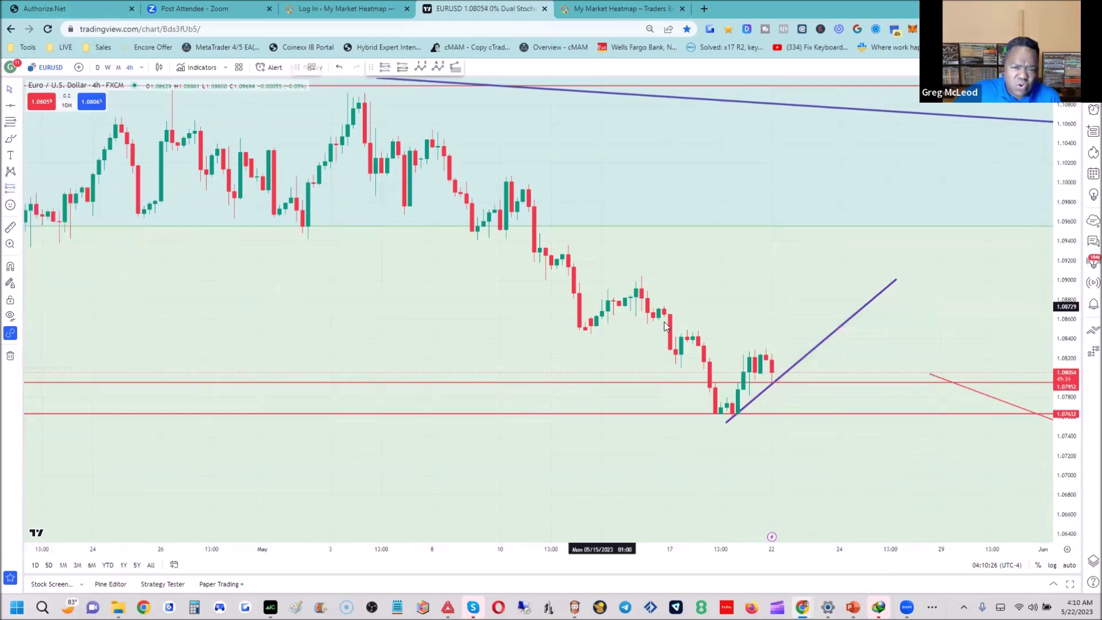
pyautogui.click(783, 371)
pyautogui.moveTo(783, 304); pyautogui.dragTo(781, 342)
pyautogui.moveTo(783, 437); pyautogui.dragTo(782, 421)
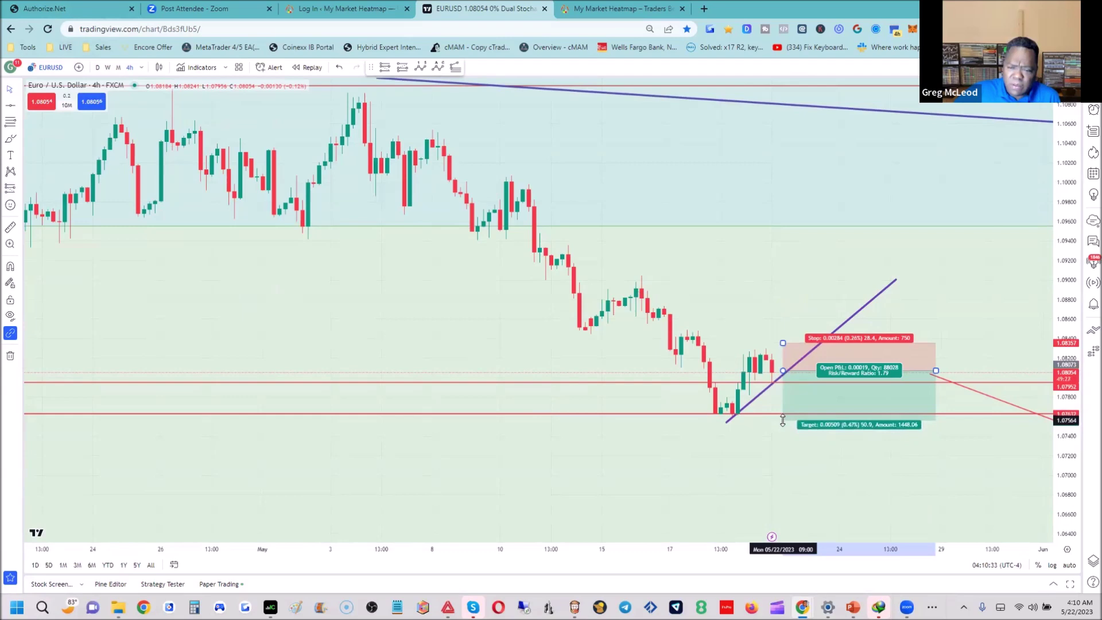
pyautogui.click(765, 464)
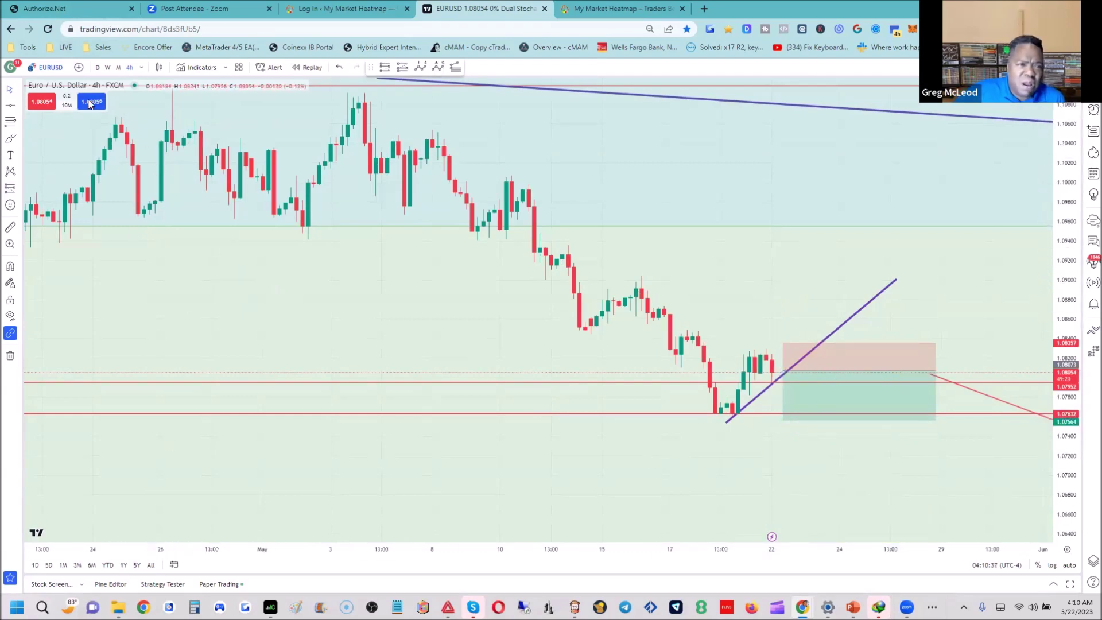
# Step: Switch the chart to the FXCM GBPUSD symbol and remove all existing drawings from it
pyautogui.click(51, 68)
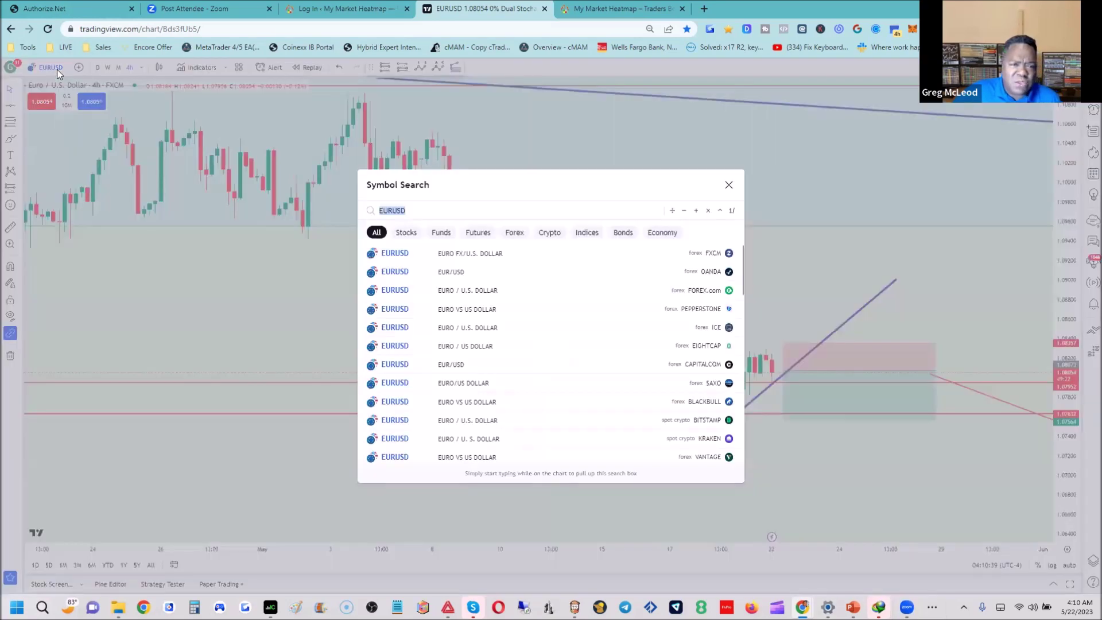
pyautogui.write('GB')
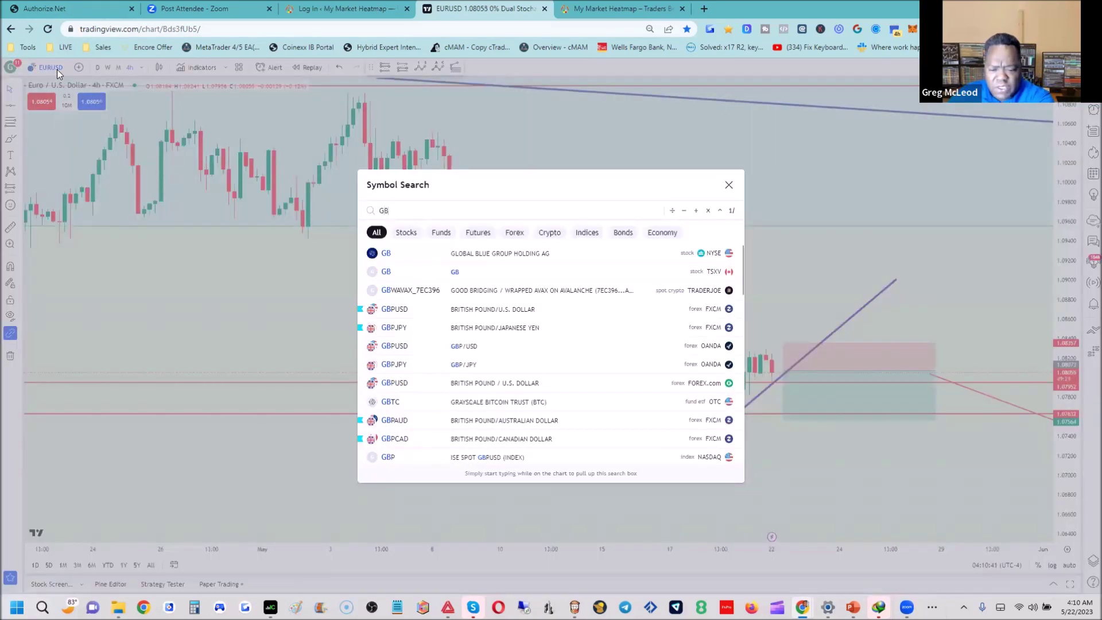
pyautogui.write('PUSD')
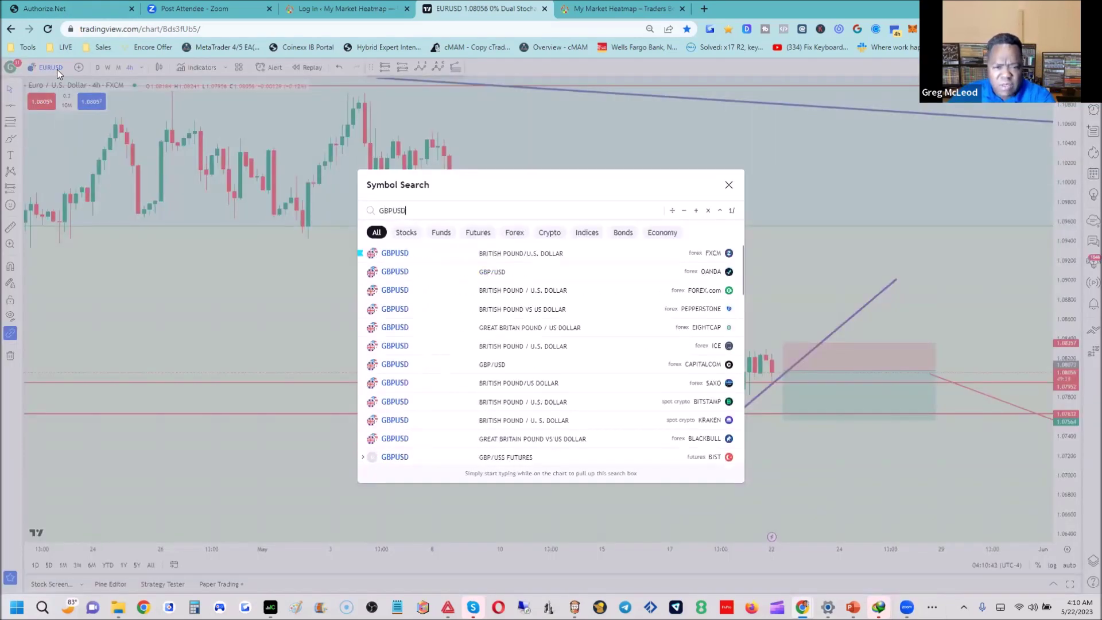
pyautogui.click(396, 255)
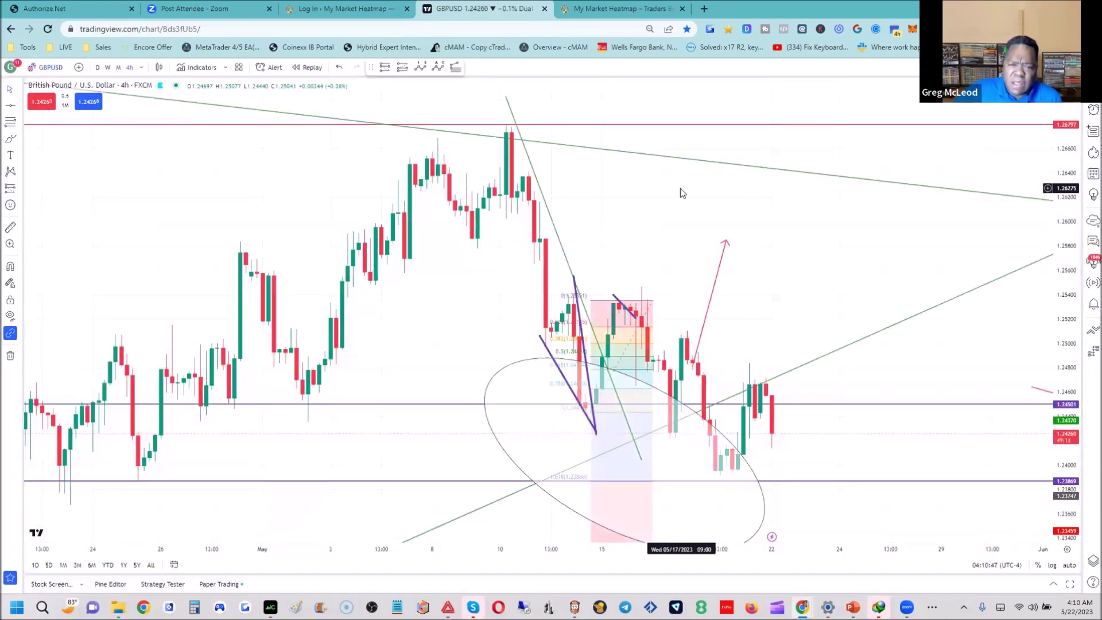
pyautogui.rightClick(682, 193)
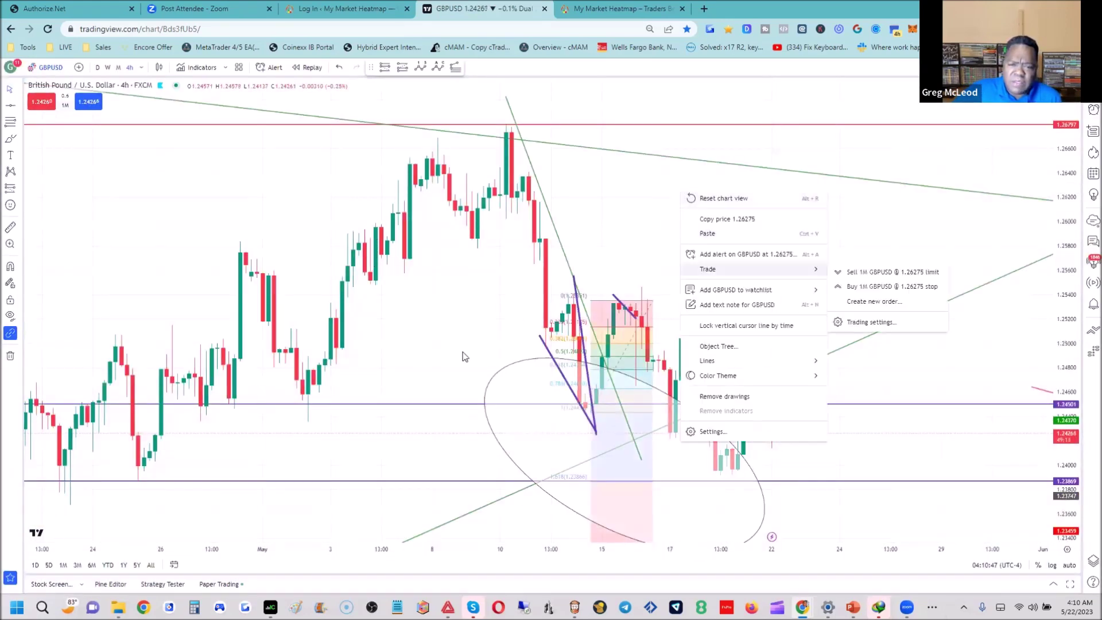
pyautogui.click(722, 397)
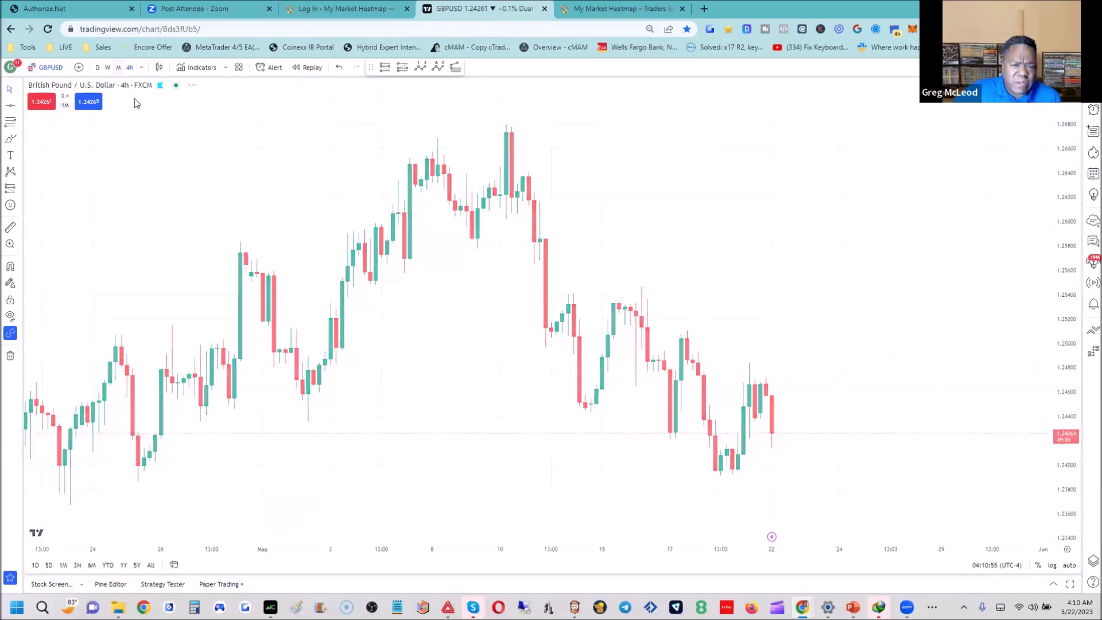
# Step: On the monthly timeframe, draw a falling trend line from the June 2014 high at about 1.7194 to April 2028 at about 1.1276
pyautogui.click(118, 68)
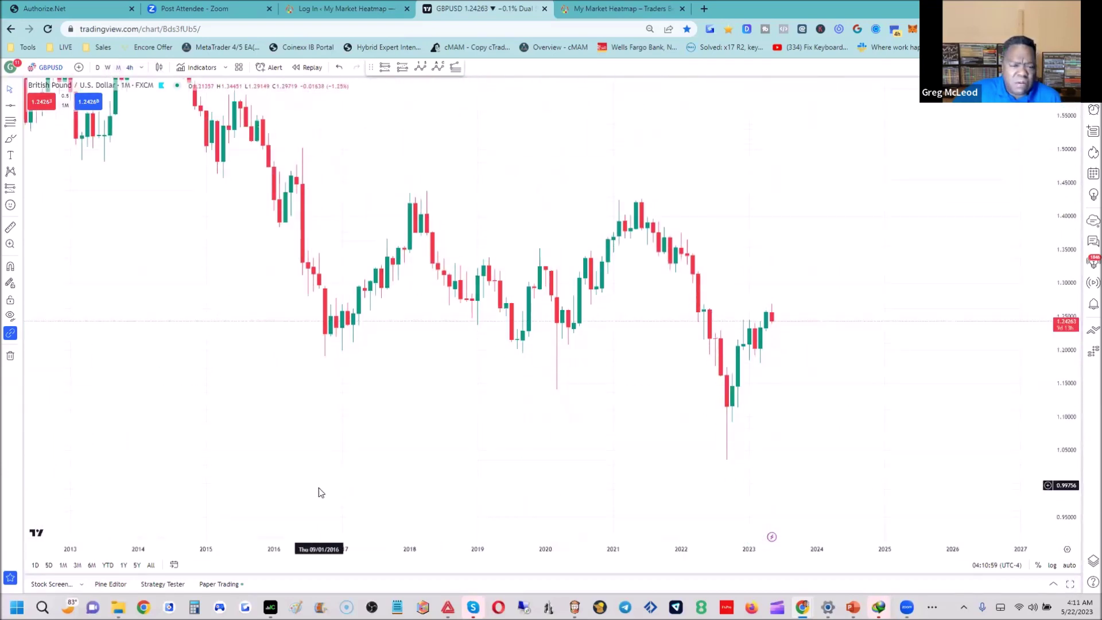
pyautogui.scroll(-3, 333, 560)
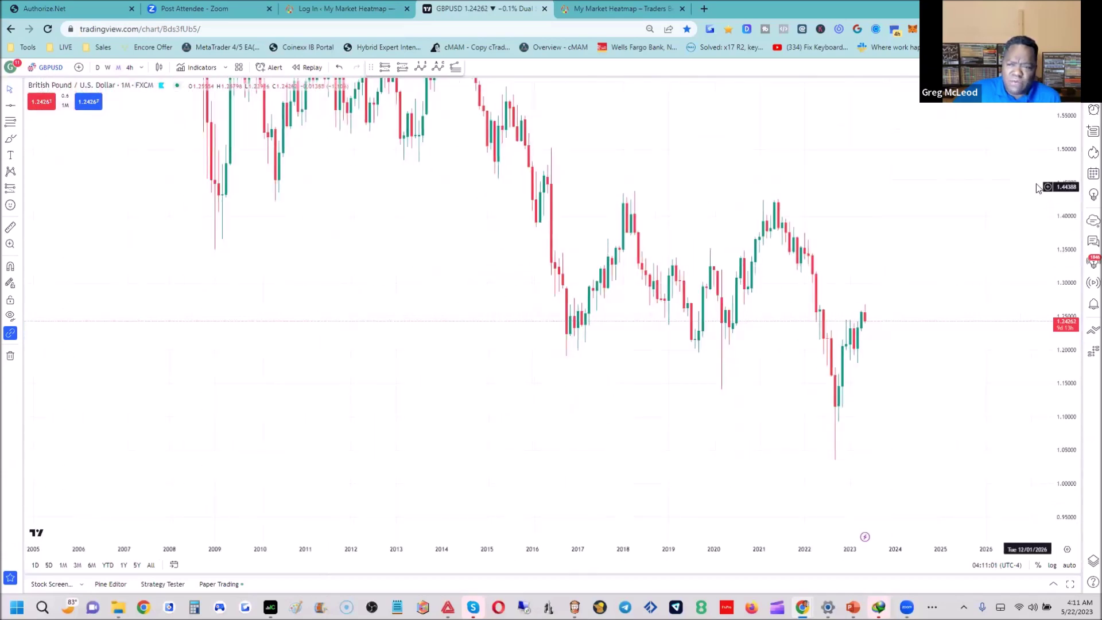
pyautogui.moveTo(1055, 197); pyautogui.dragTo(128, 69)
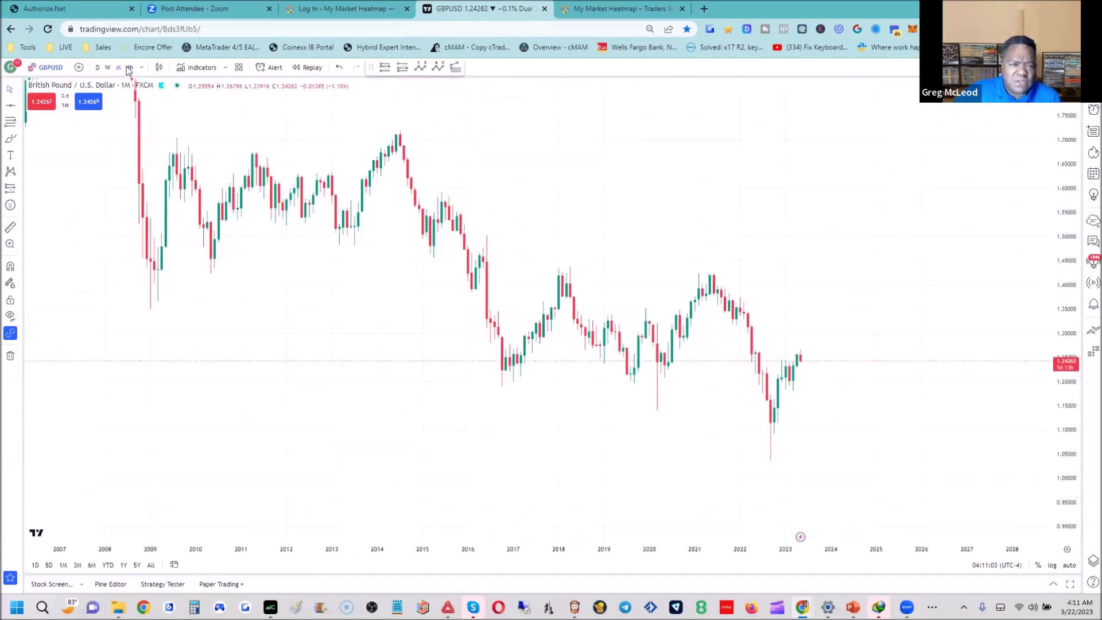
pyautogui.click(19, 108)
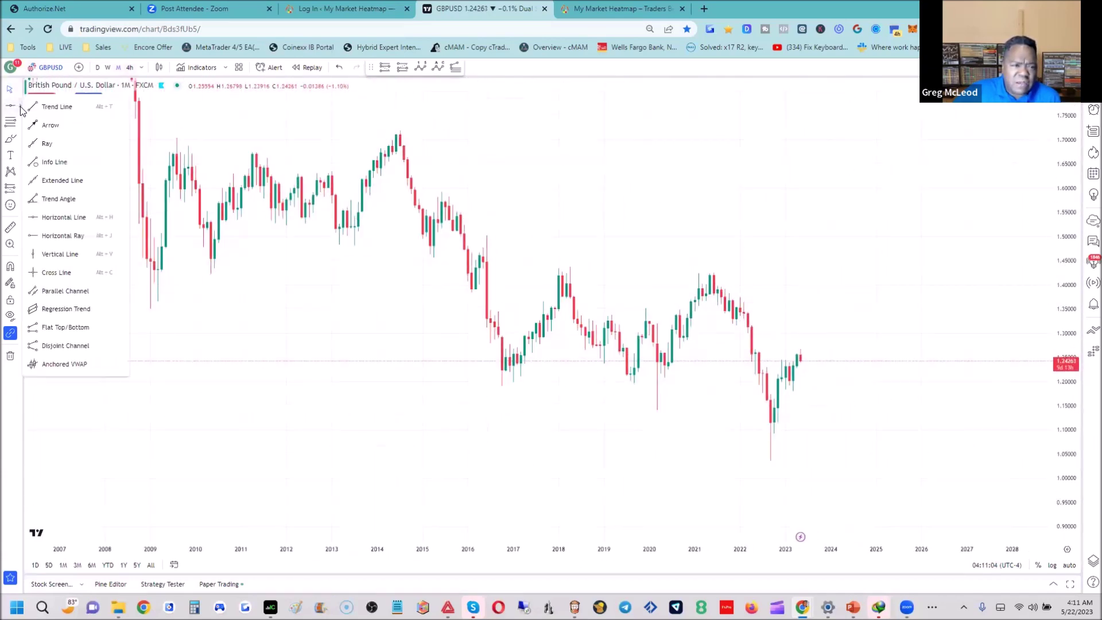
pyautogui.click(51, 105)
pyautogui.click(397, 131)
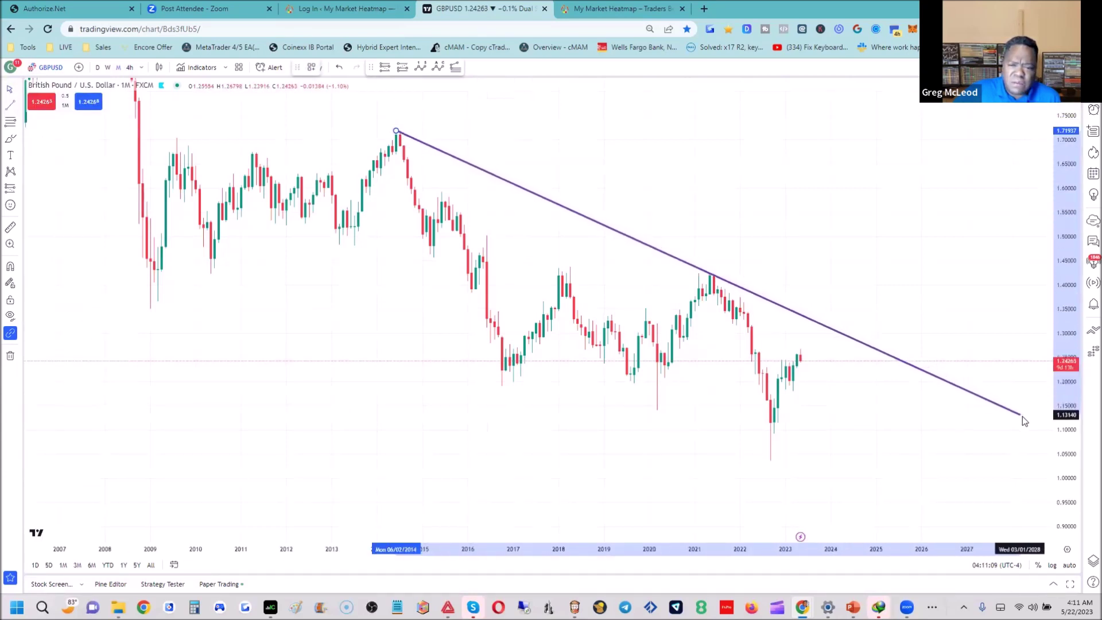
pyautogui.click(1024, 417)
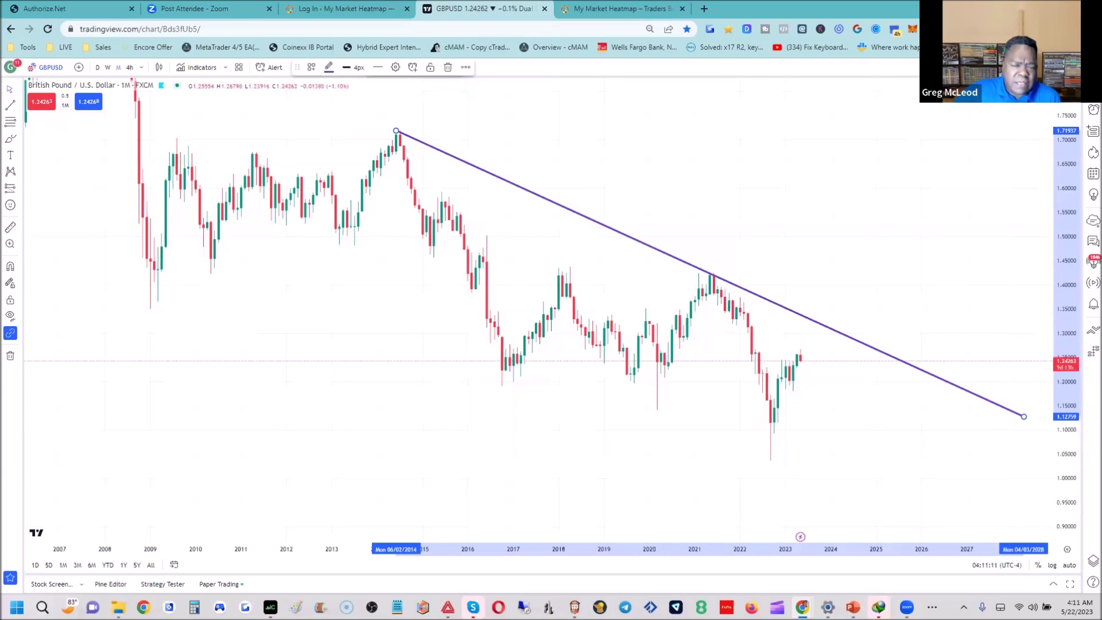
# Step: Draw a steeper falling trend line from the mid-2021 high at about 1.42 past the latest candle to mid-2026 at about 1.01
pyautogui.click(10, 108)
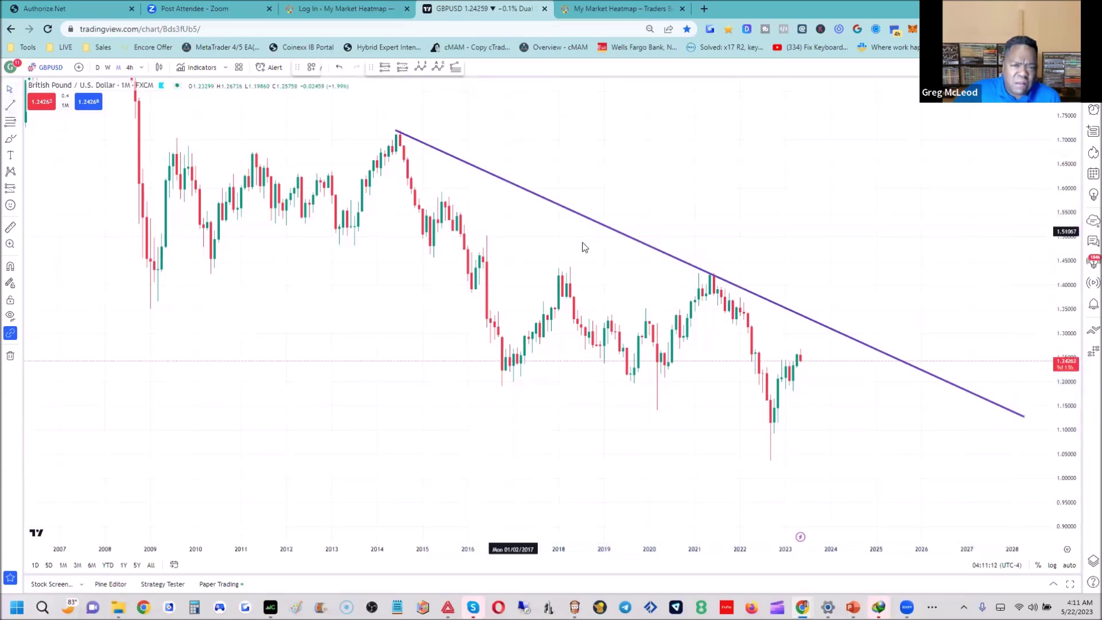
pyautogui.click(716, 274)
pyautogui.click(948, 474)
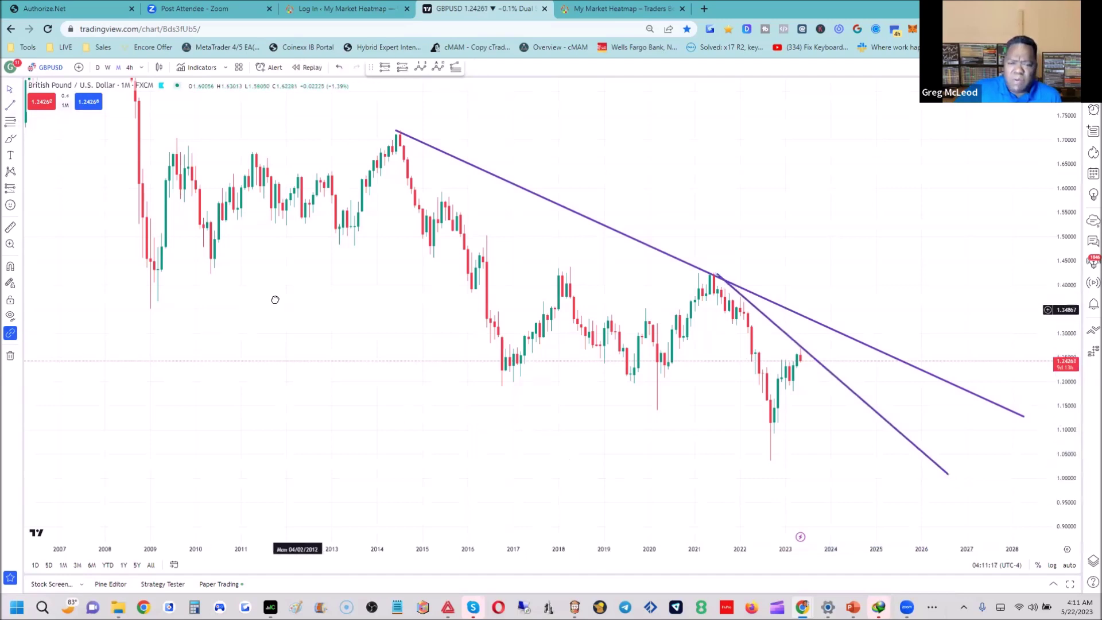
# Step: Draw a Fib retracement from the May 2021 high at about 1.4316 to March 2028 at about 1.0361, level with the 2022 low
pyautogui.moveTo(295, 312); pyautogui.dragTo(209, 251)
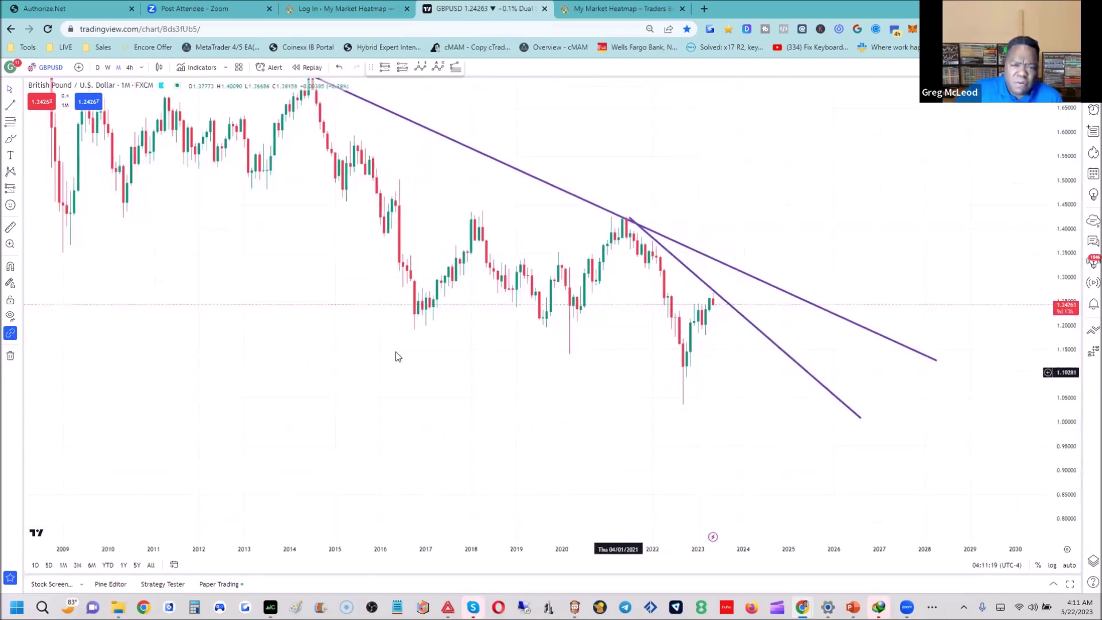
pyautogui.click(11, 123)
pyautogui.click(622, 213)
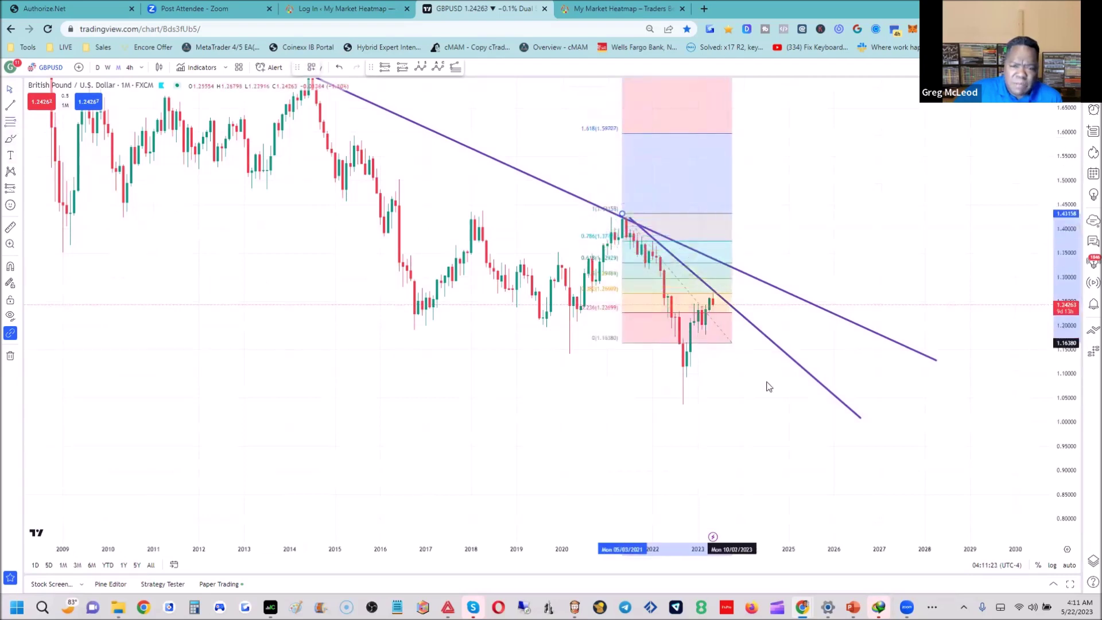
pyautogui.click(932, 404)
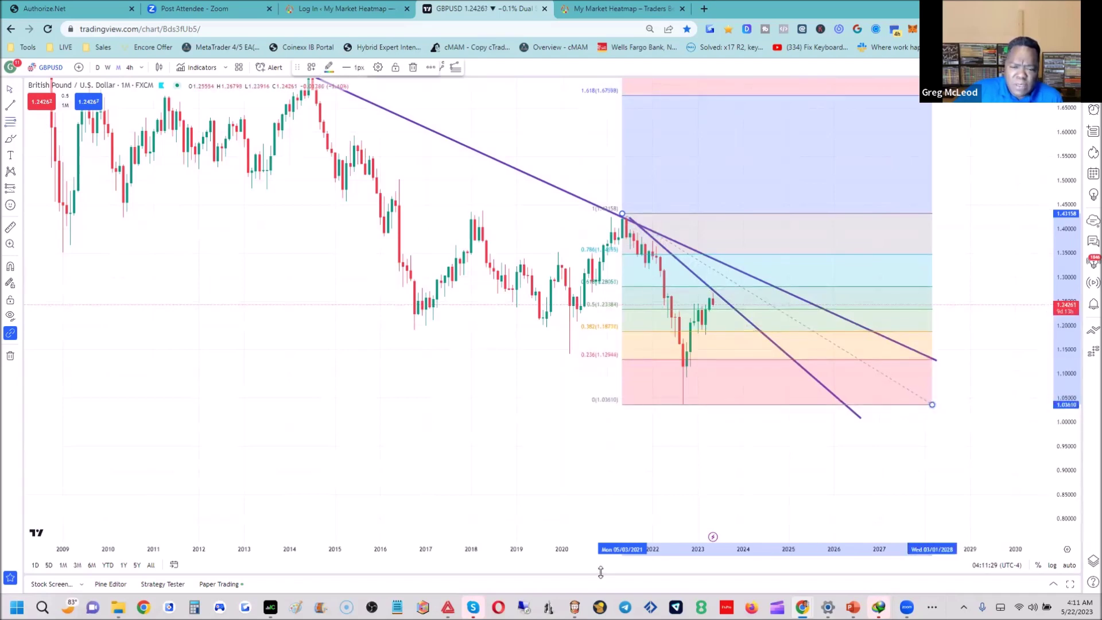
# Step: On the weekly timeframe, draw a downward arrow from just after the latest candle at about 1.2435 to 19 June 2023 at about 1.2104
pyautogui.moveTo(571, 550); pyautogui.dragTo(310, 550)
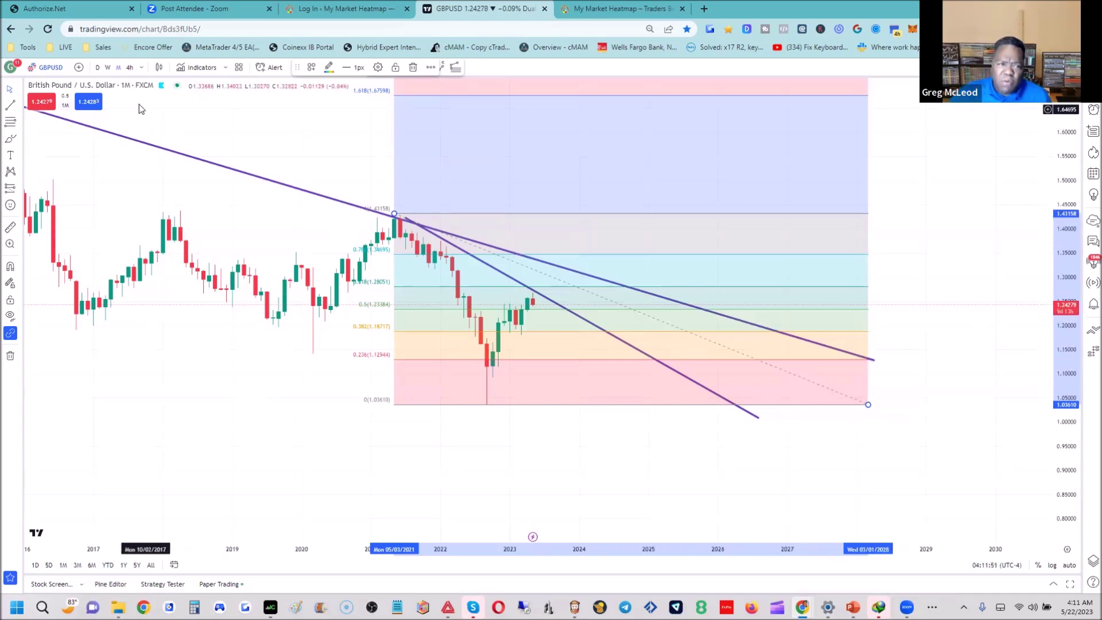
pyautogui.click(107, 68)
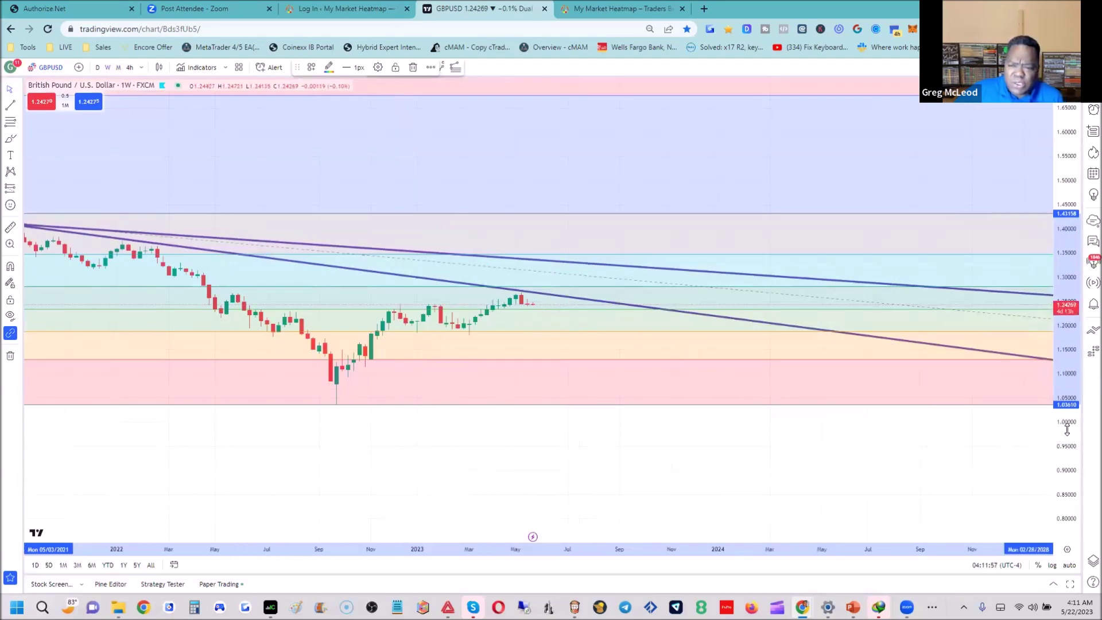
pyautogui.moveTo(1065, 442); pyautogui.dragTo(1066, 470)
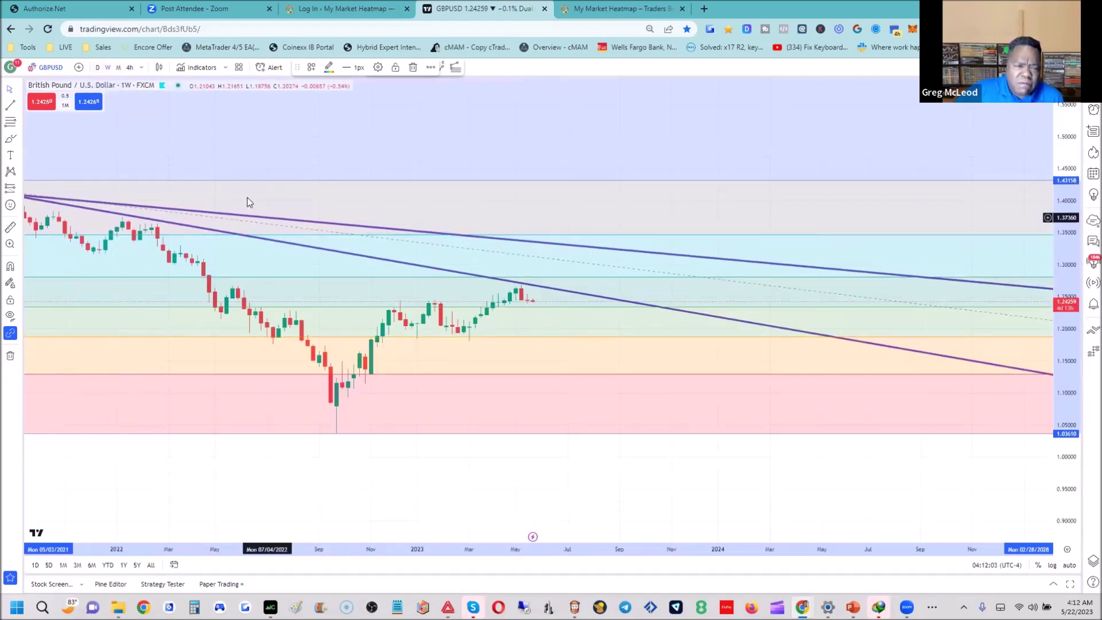
pyautogui.click(19, 107)
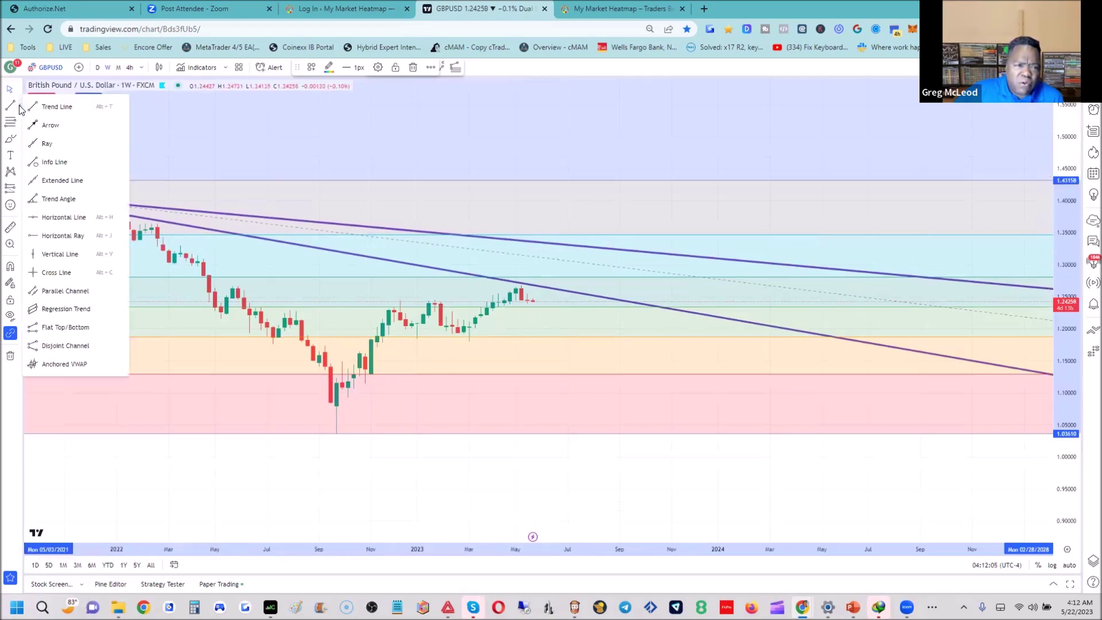
pyautogui.click(36, 130)
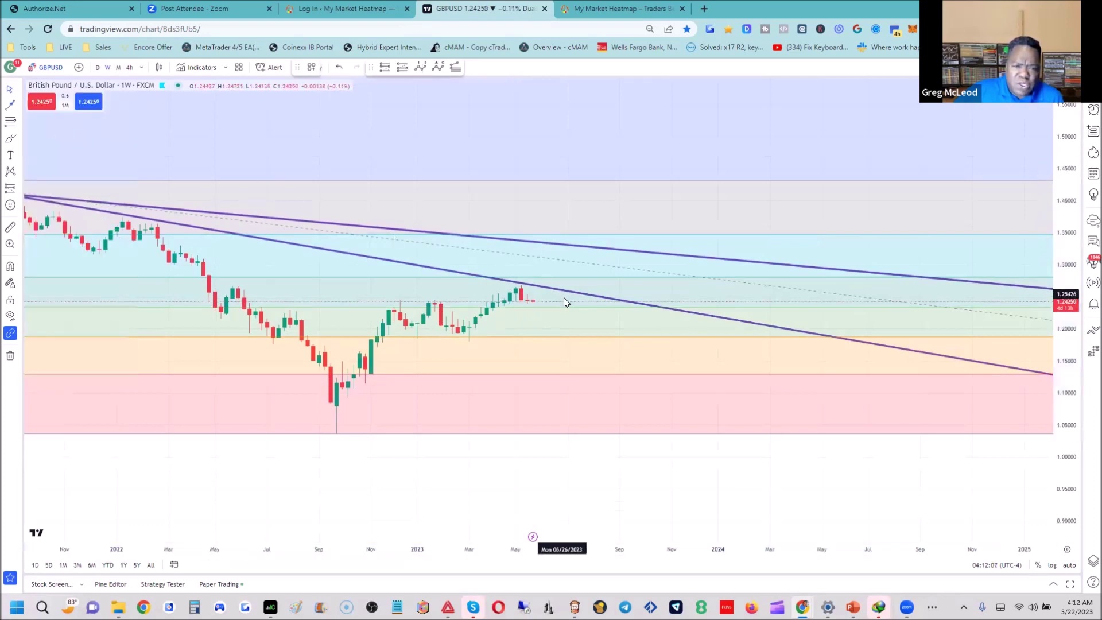
pyautogui.moveTo(536, 301); pyautogui.dragTo(554, 321)
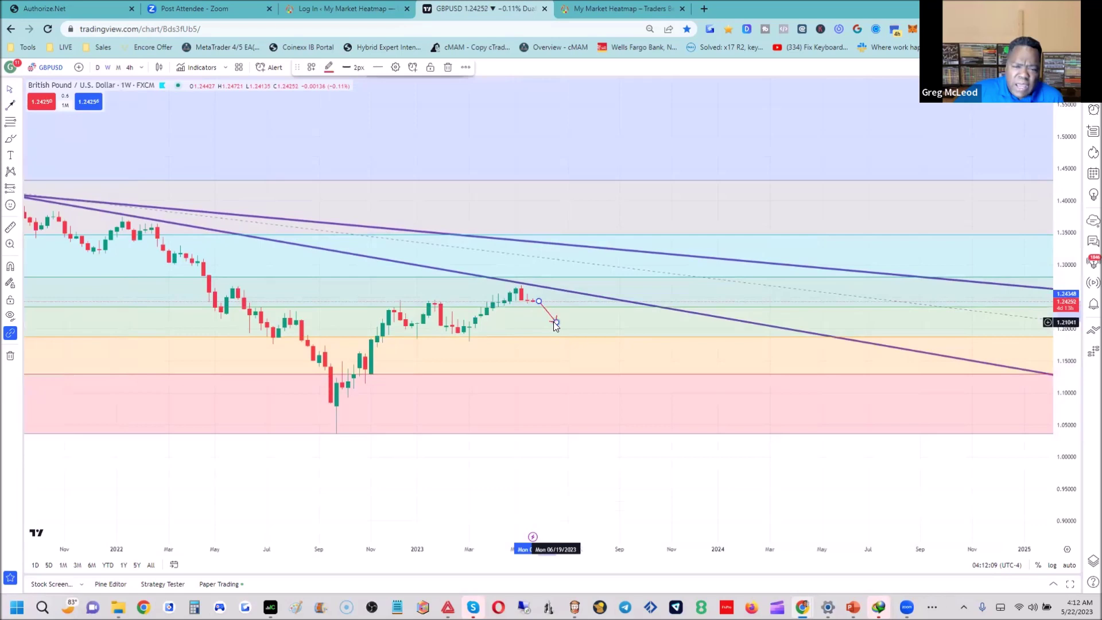
# Step: On the daily timeframe, draw a falling trend line from the 10 May 2023 high at about 1.2688 to 12 July 2023 at about 1.1532
pyautogui.click(98, 67)
pyautogui.moveTo(1072, 399); pyautogui.dragTo(1069, 327)
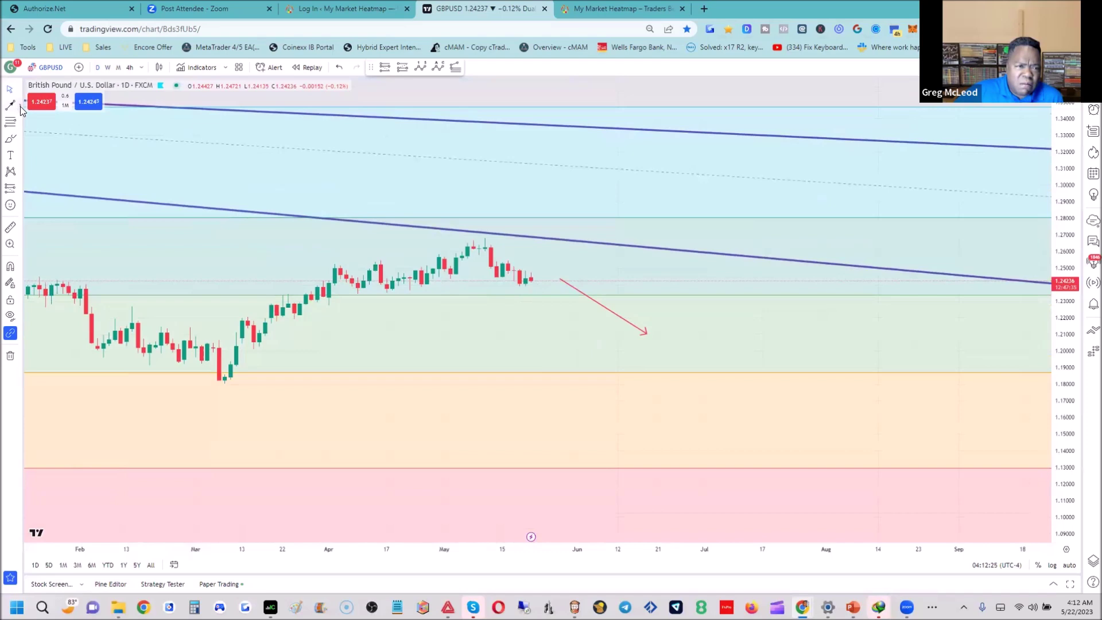
pyautogui.click(484, 236)
pyautogui.click(745, 430)
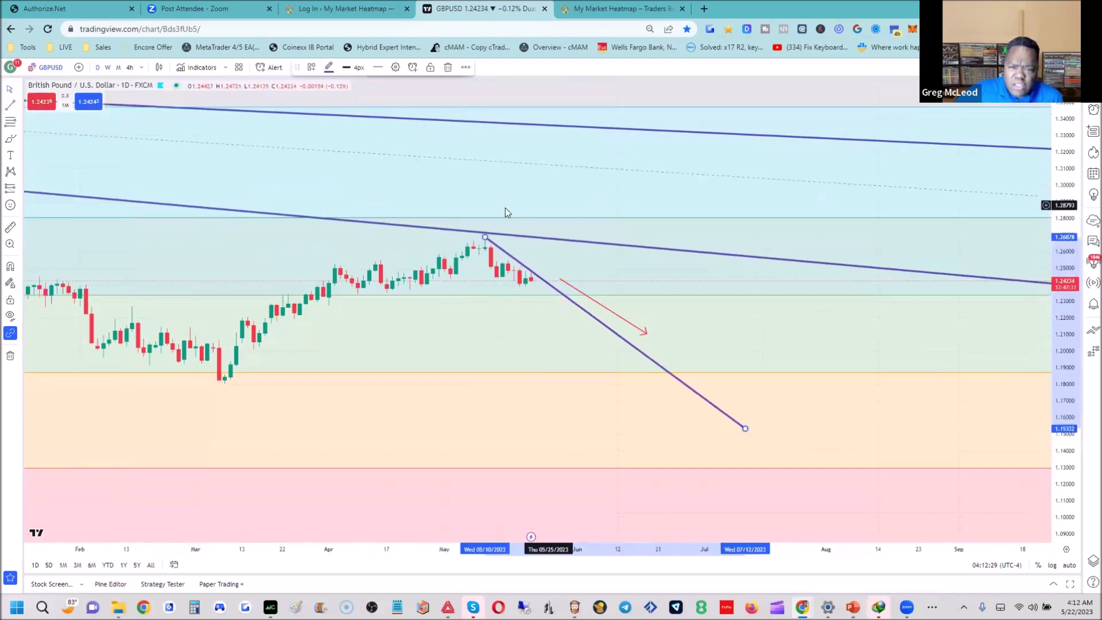
# Step: Place a horizontal line across the May 2023 high at about 1.2677
pyautogui.click(22, 106)
pyautogui.click(51, 218)
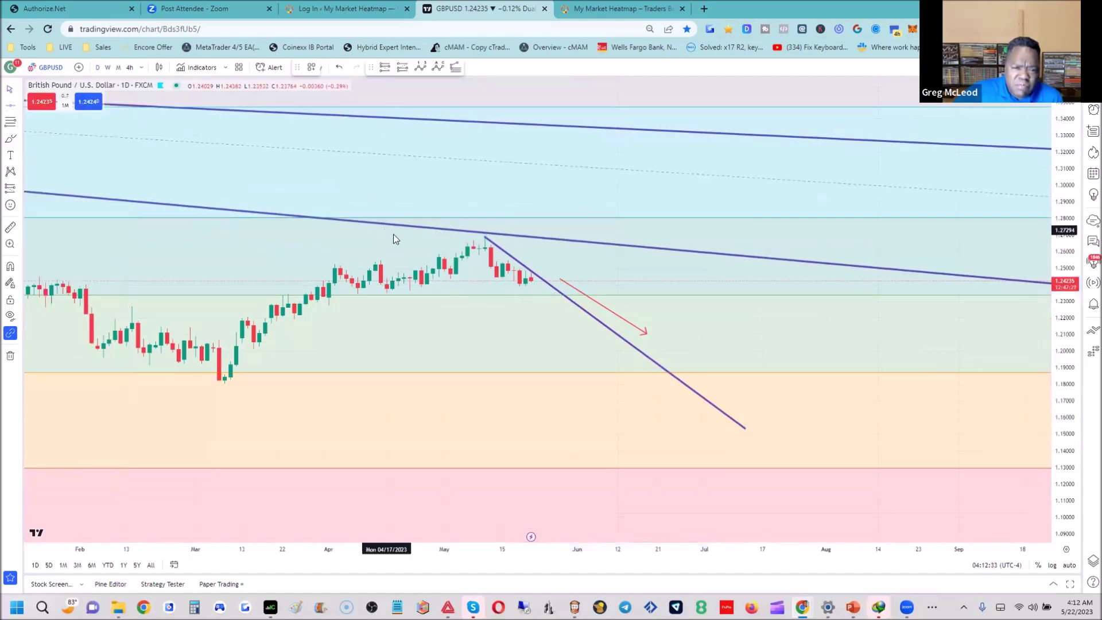
pyautogui.click(482, 238)
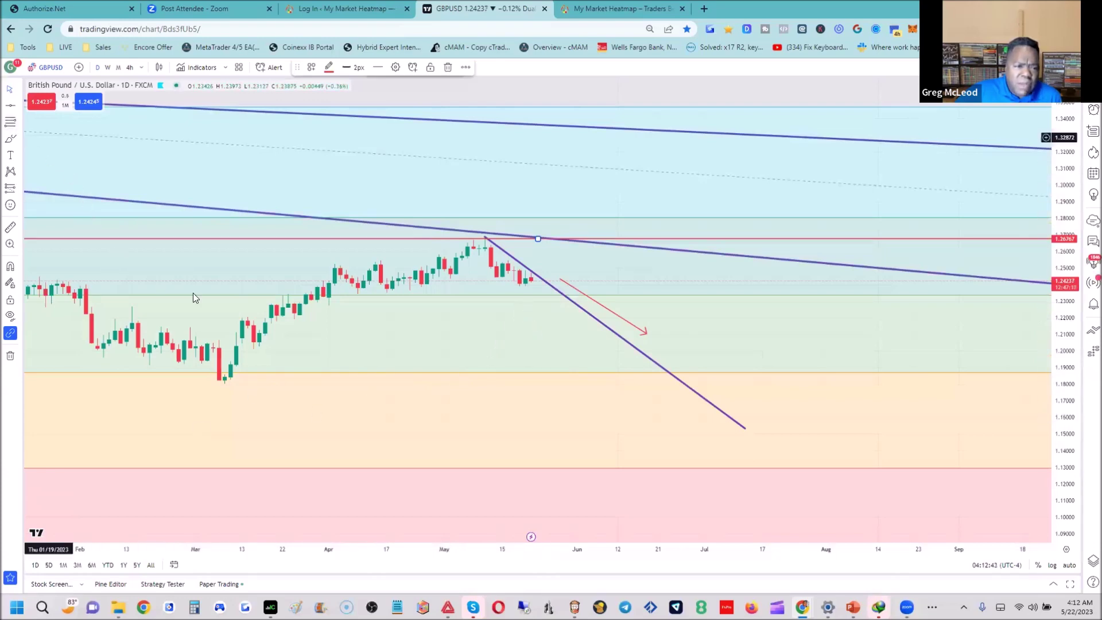
# Step: Draw a Fib retracement from the 8 March 2023 low at about 1.1797 to mid-June at about 1.2677, level with the May high
pyautogui.click(225, 384)
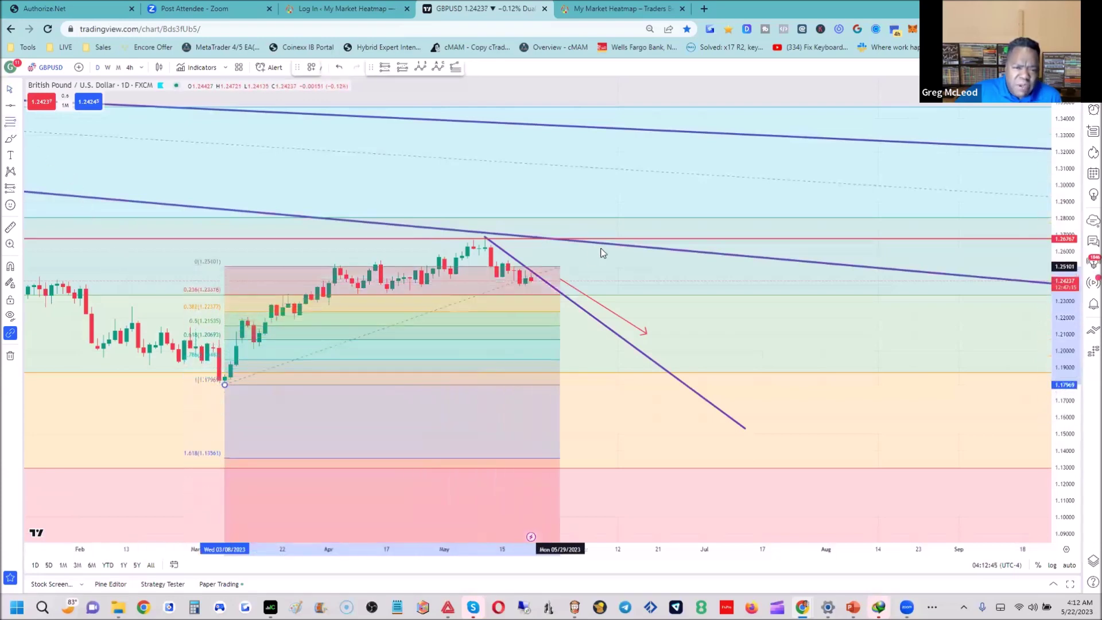
pyautogui.click(635, 239)
pyautogui.doubleClick(267, 336)
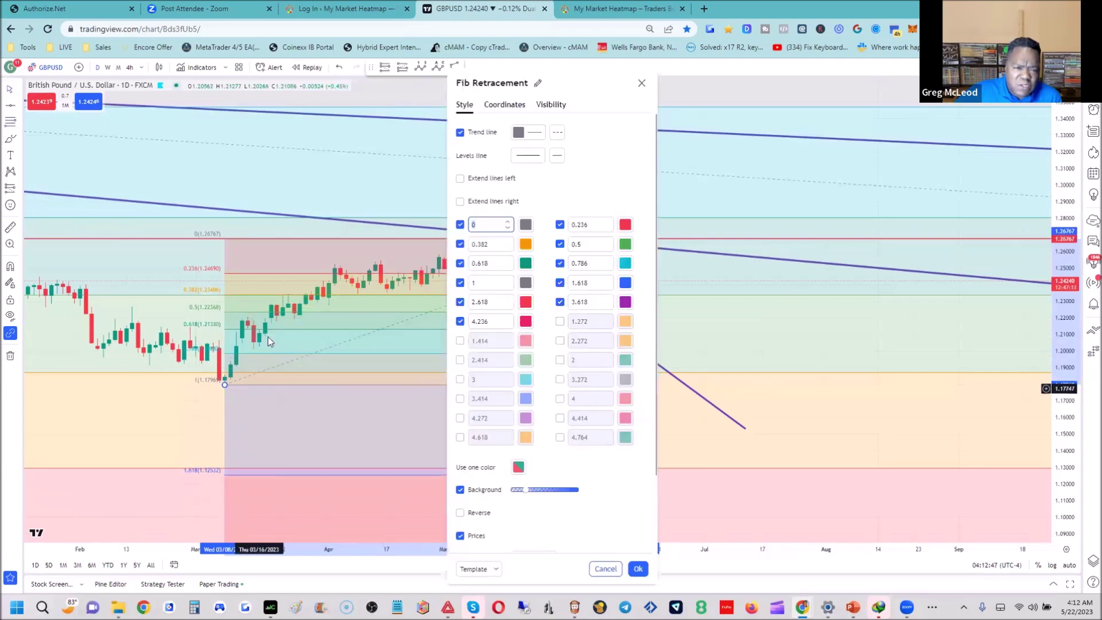
pyautogui.press('Escape')
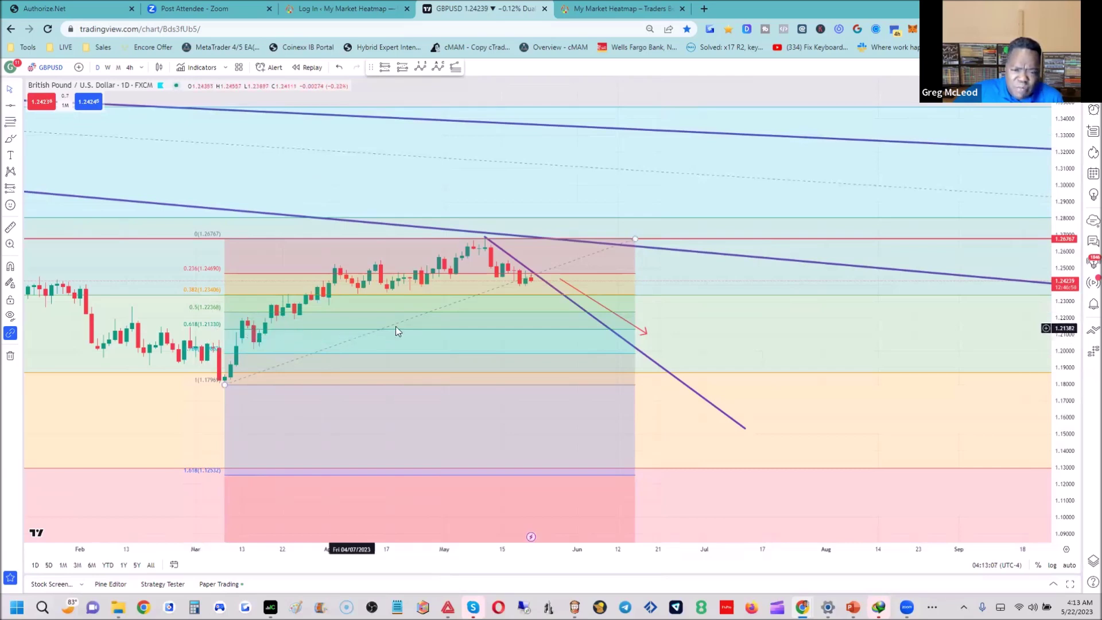
# Step: Move the arrow's tip to 2 June 2023 at about 1.2122 and add a horizontal line at about 1.2133 on the 0.618 level
pyautogui.moveTo(646, 335); pyautogui.dragTo(584, 336)
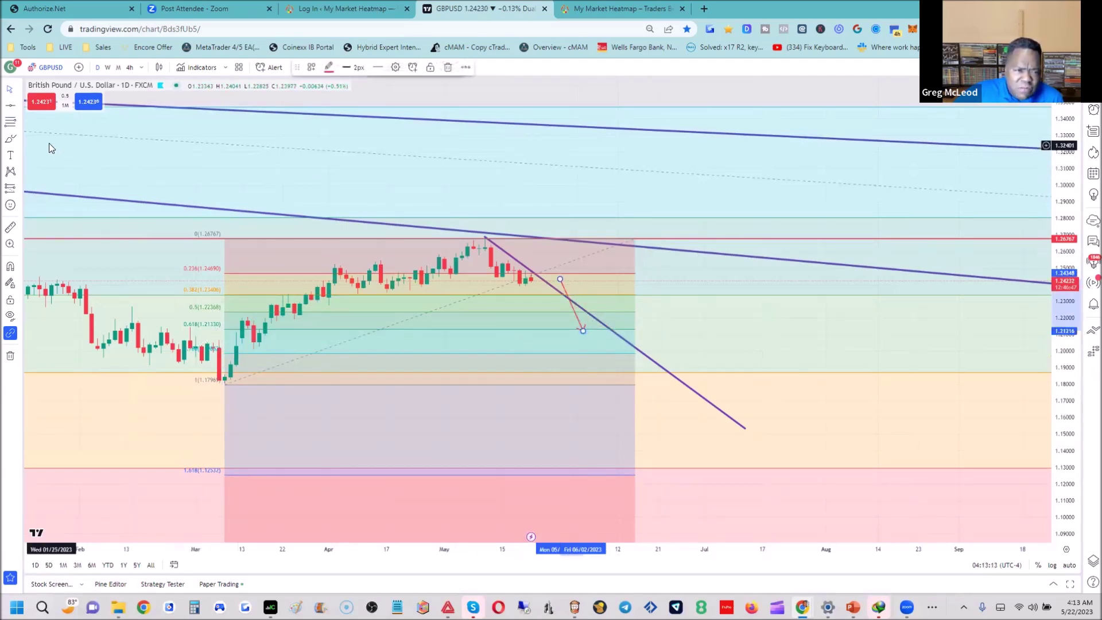
pyautogui.click(390, 294)
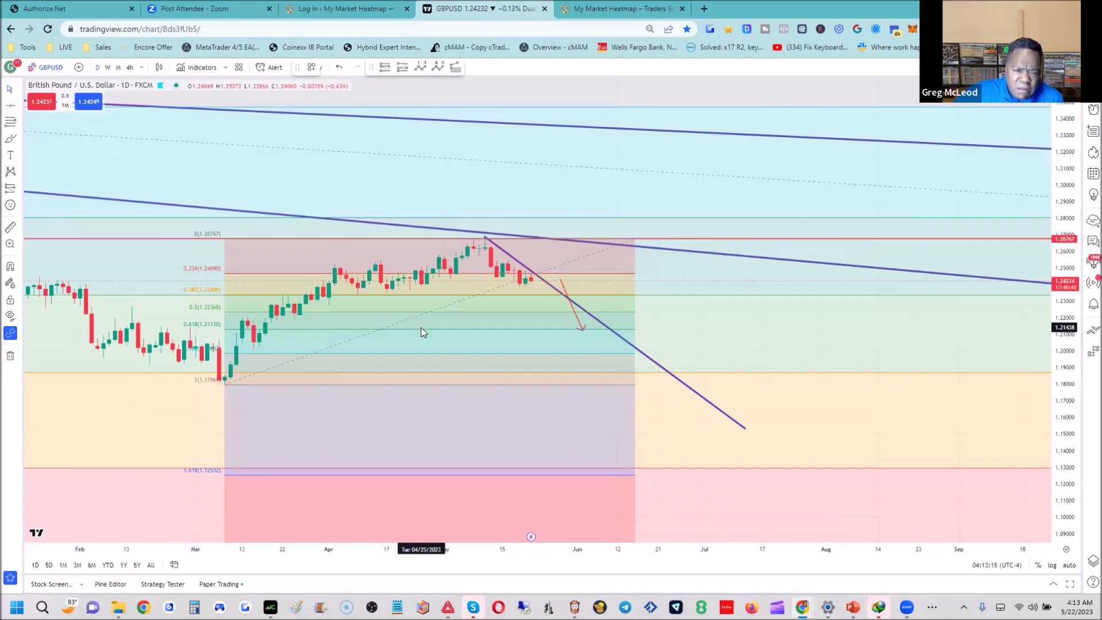
pyautogui.hotkey('alt', 'h')
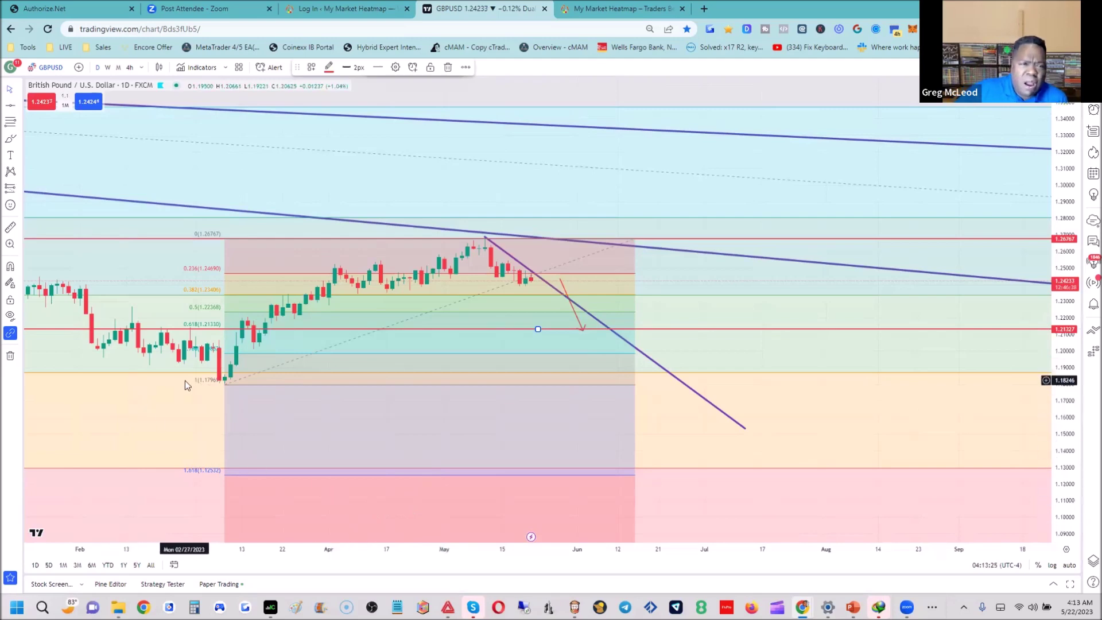
# Step: Switch GBPUSD to the 4-hour timeframe and review it, then load the FXCM AUDUSD symbol
pyautogui.click(130, 67)
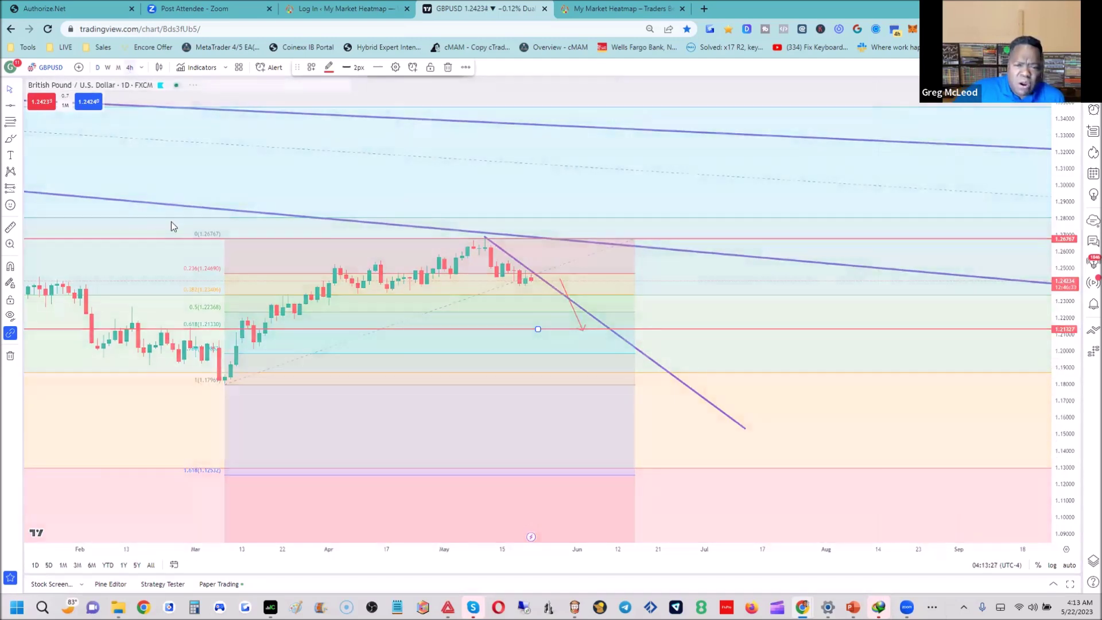
pyautogui.moveTo(1067, 383); pyautogui.dragTo(1016, 167)
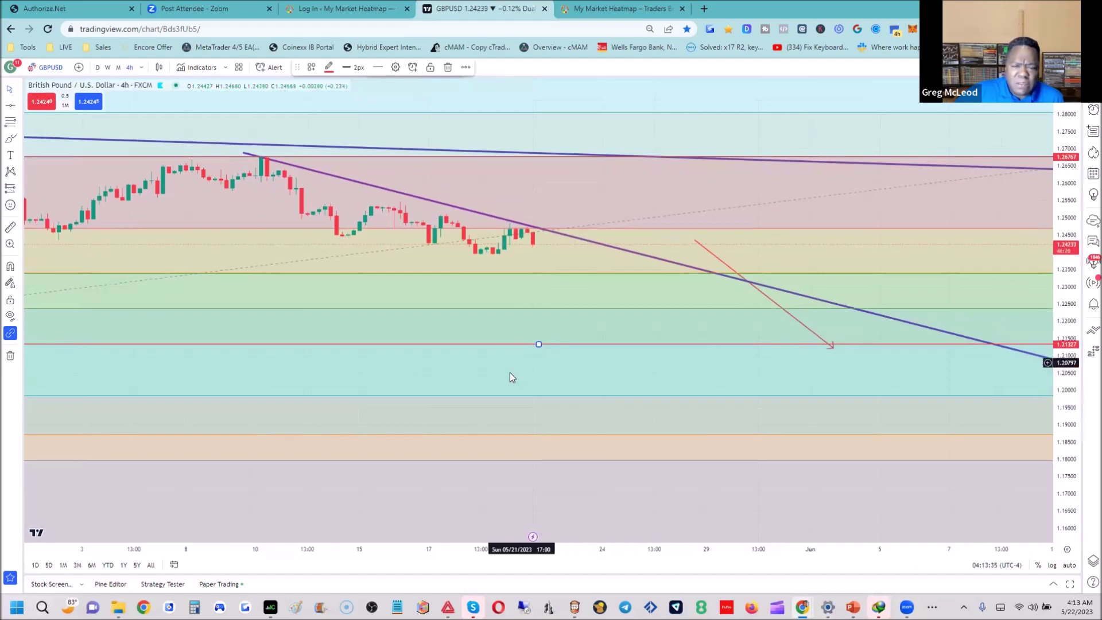
pyautogui.click(50, 67)
pyautogui.write('AUD')
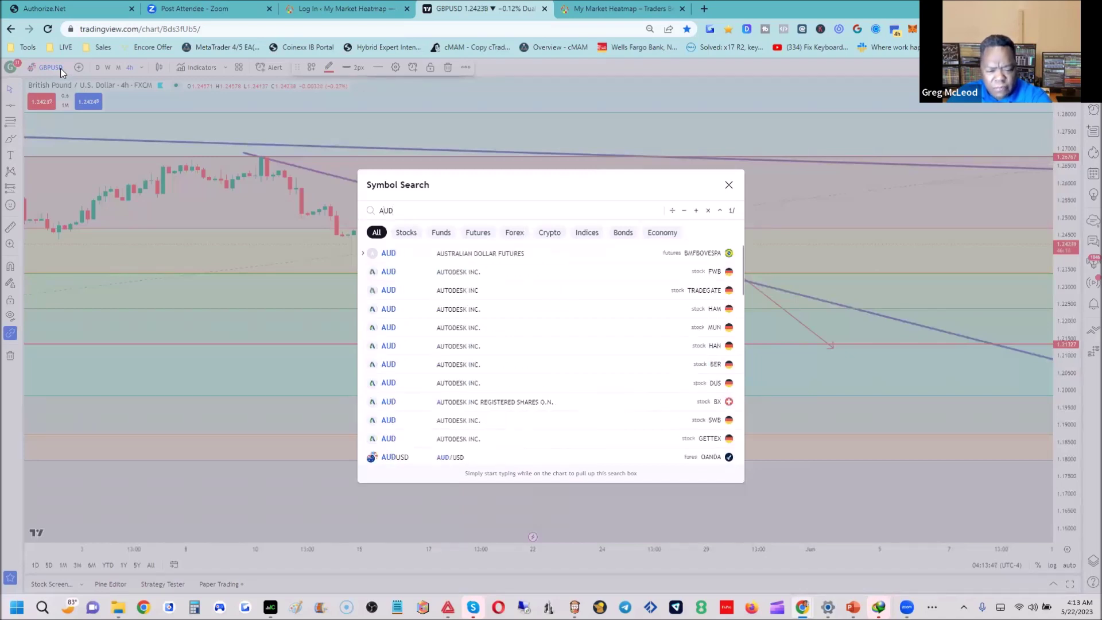
pyautogui.write('USD')
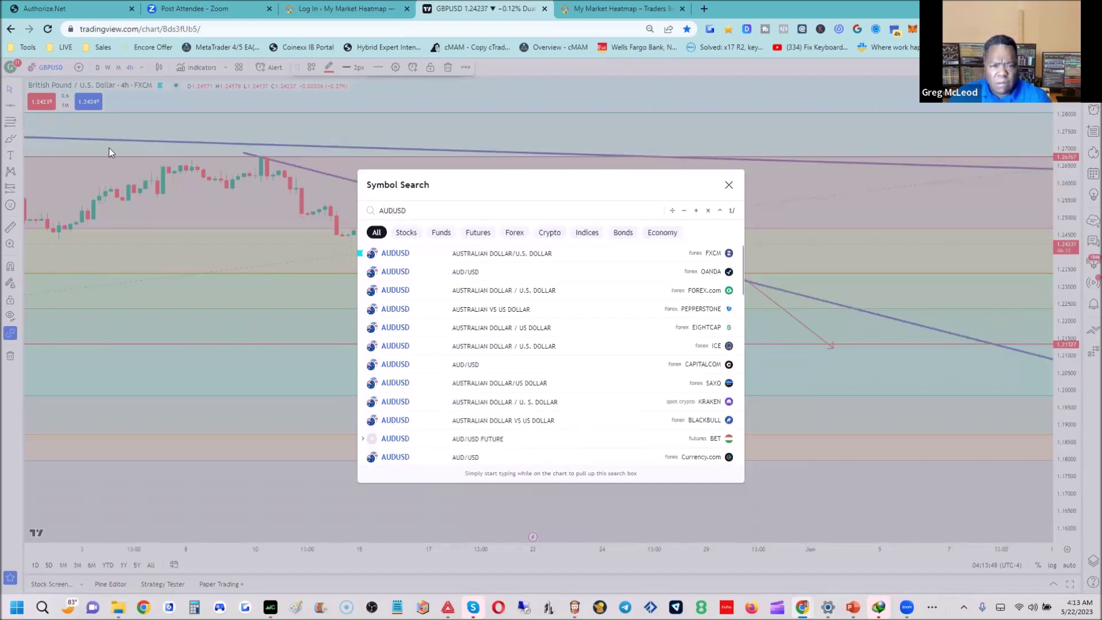
pyautogui.click(411, 253)
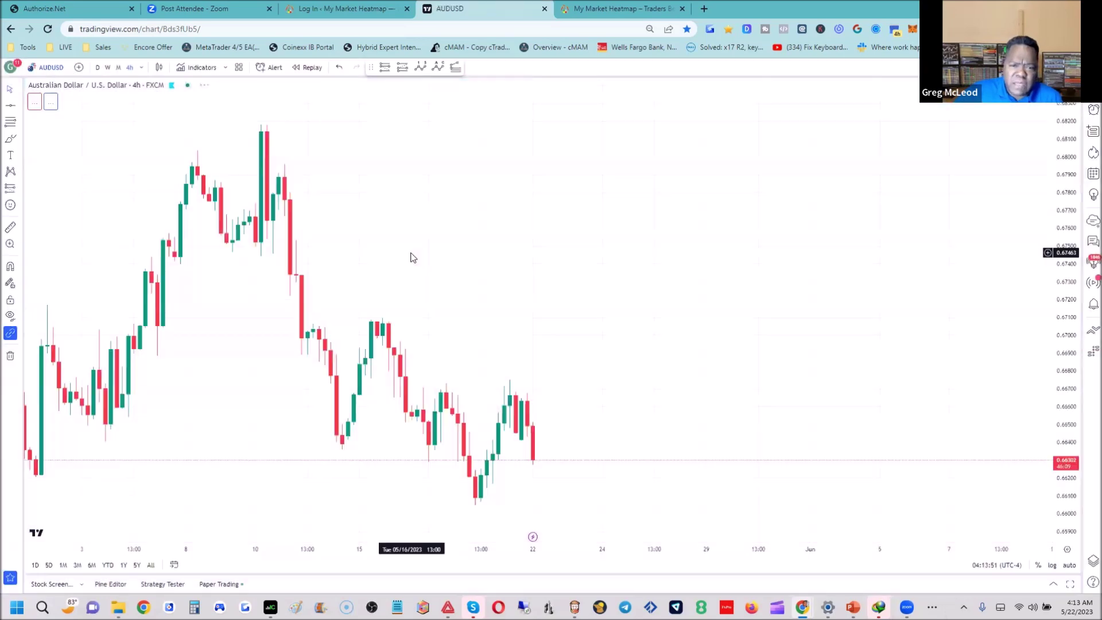
# Step: Remove any existing drawings from the AUDUSD chart
pyautogui.rightClick(629, 202)
pyautogui.moveTo(707, 391)
pyautogui.click(698, 408)
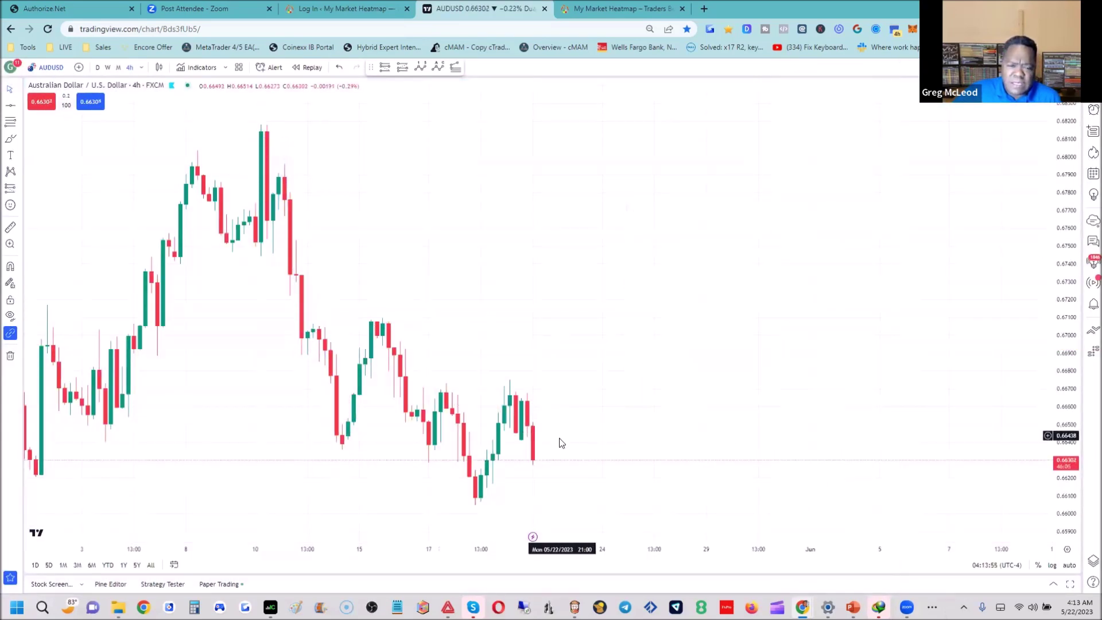
# Step: On the 4-hour chart, draw a falling trend line from the 10 May 2023 high at about 0.6820 to 25 May 2023 at about 0.6589
pyautogui.moveTo(555, 267); pyautogui.dragTo(703, 218)
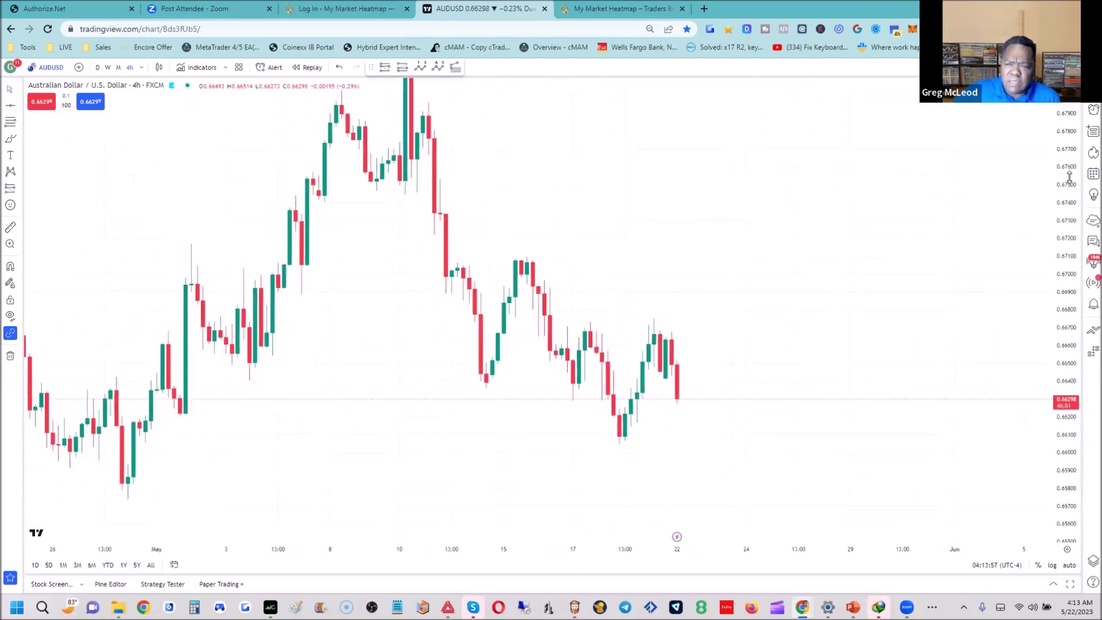
pyautogui.scroll(-2, 1077, 285)
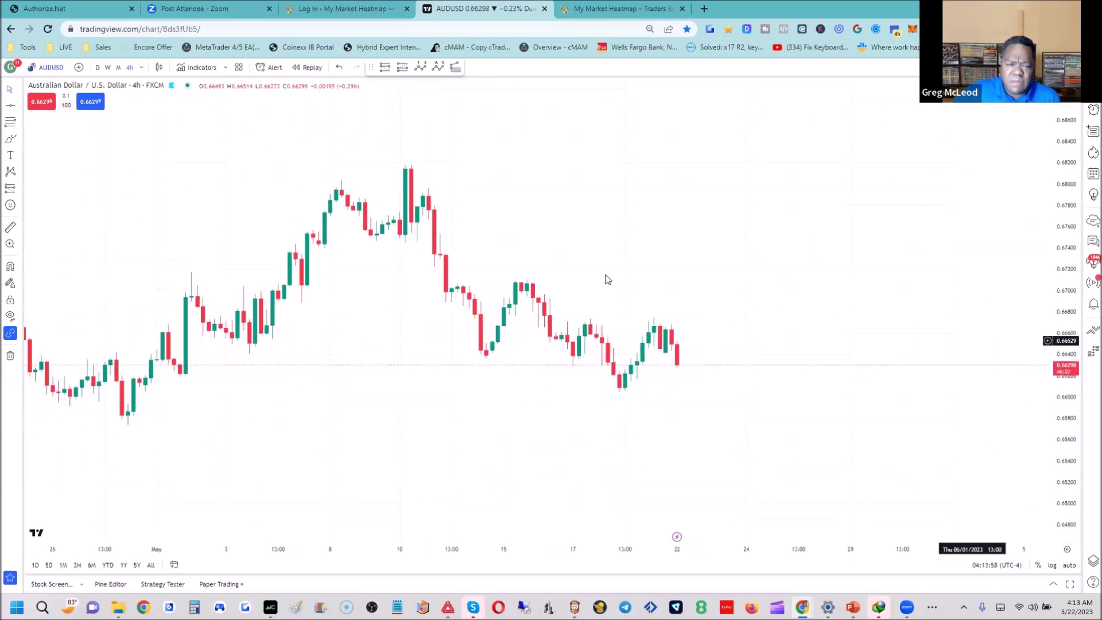
pyautogui.click(20, 109)
pyautogui.click(49, 106)
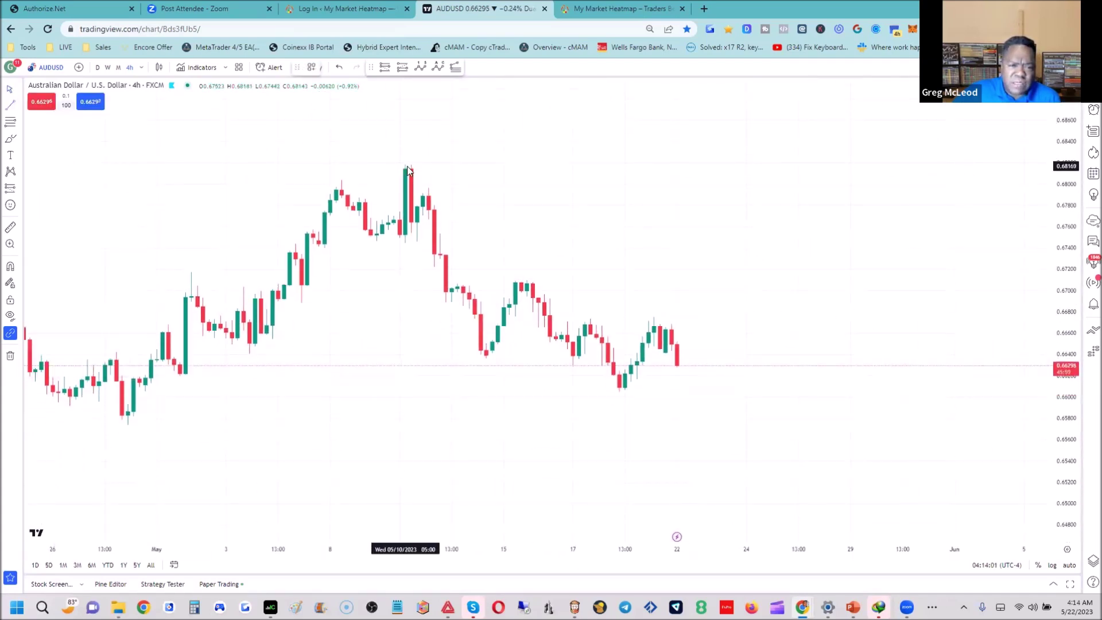
pyautogui.moveTo(411, 163); pyautogui.dragTo(457, 194)
pyautogui.moveTo(589, 279); pyautogui.dragTo(800, 413)
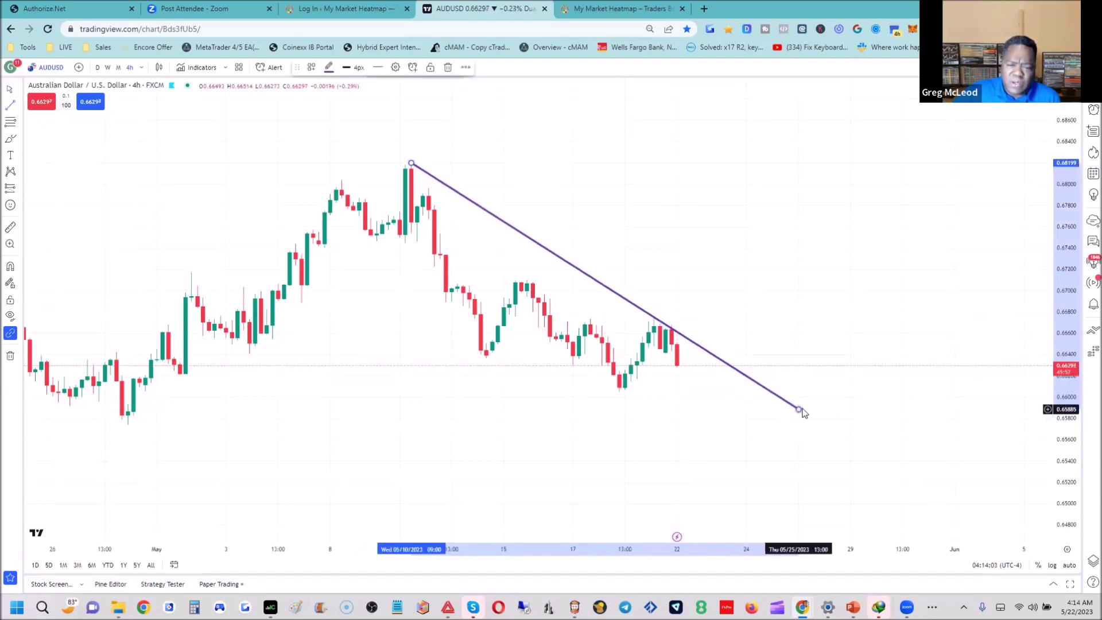
# Step: Draw a rising trend line from the 28 April 2023 low at about 0.6572 to 29 May 2023 at about 0.6620
pyautogui.click(20, 109)
pyautogui.click(98, 333)
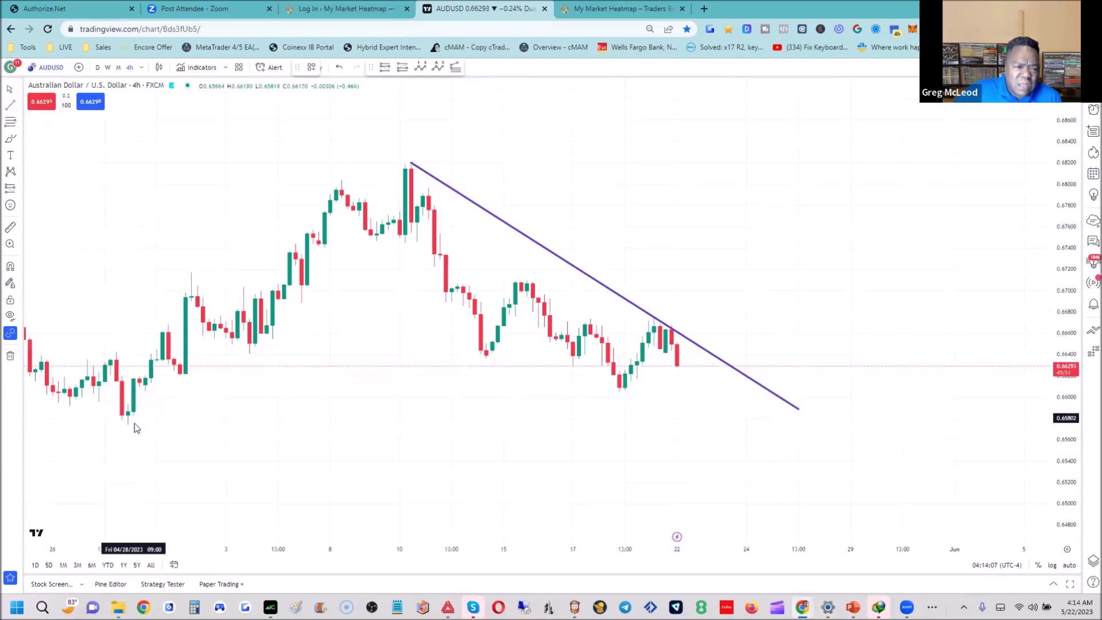
pyautogui.moveTo(128, 426); pyautogui.dragTo(855, 376)
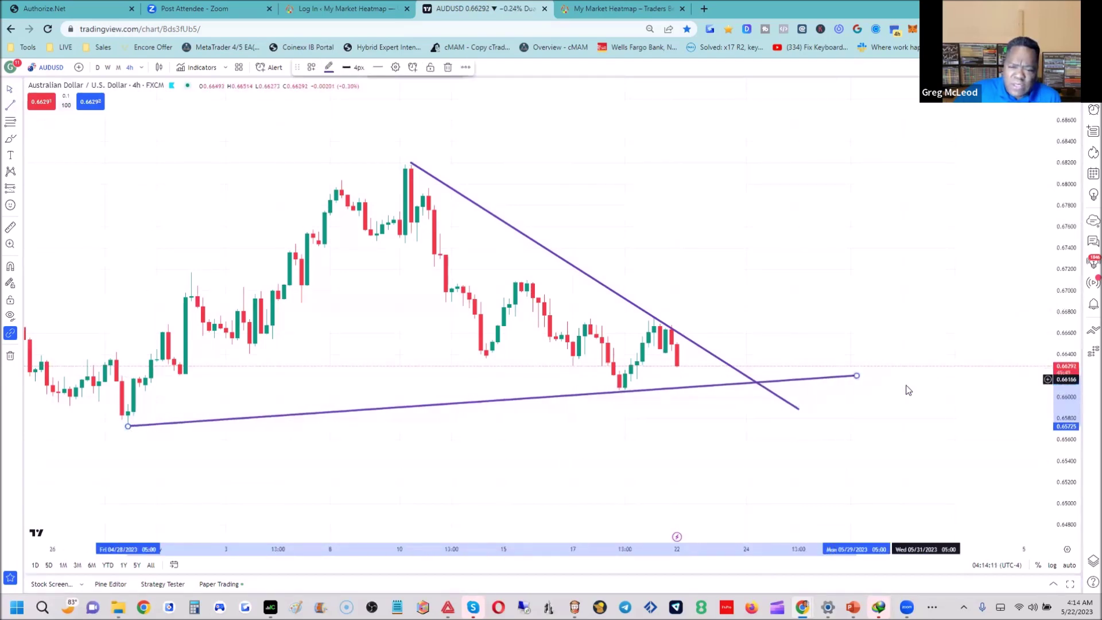
# Step: Draw a steep rising trend line from the 18 May 2023 low at about 0.6603 to 23 May 2023 at about 0.6694
pyautogui.moveTo(680, 550); pyautogui.dragTo(861, 505)
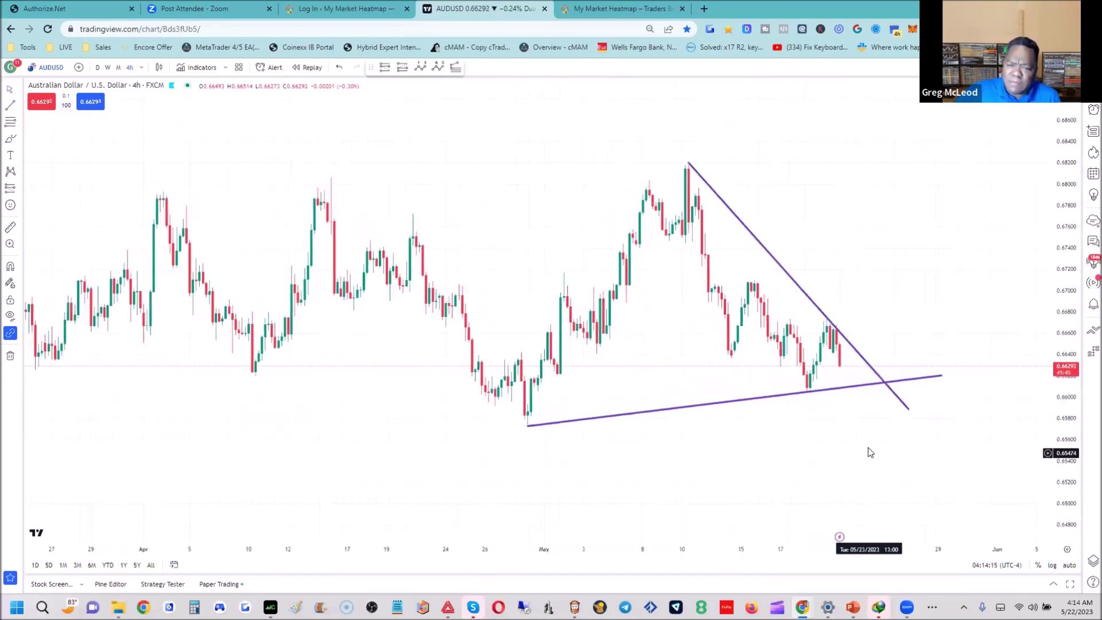
pyautogui.moveTo(868, 447); pyautogui.dragTo(873, 401)
pyautogui.moveTo(1067, 284); pyautogui.dragTo(1066, 241)
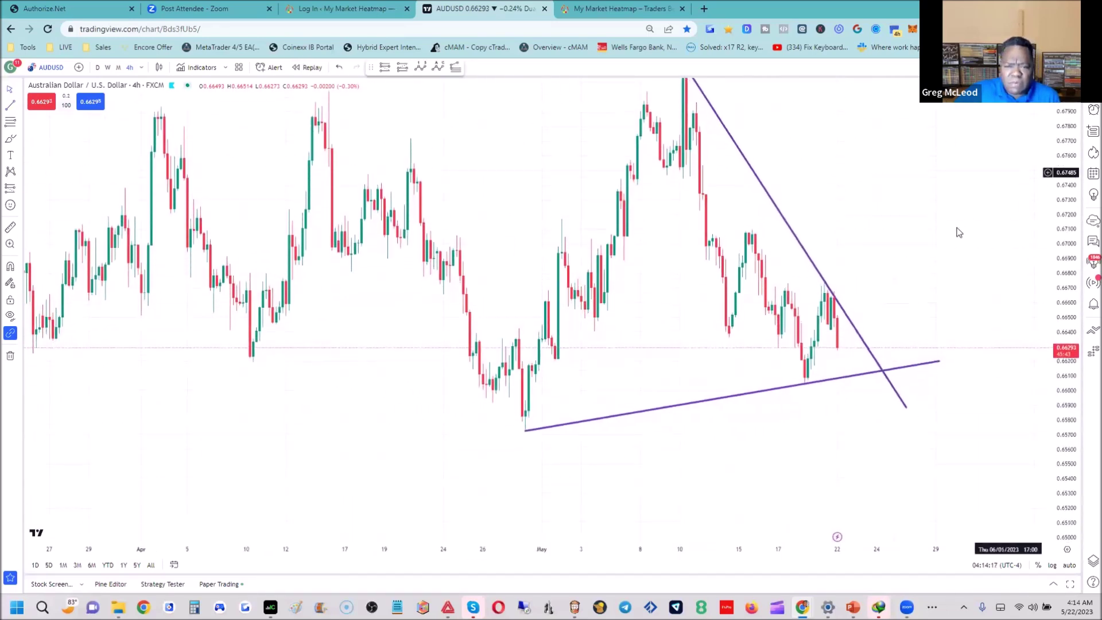
pyautogui.moveTo(717, 551); pyautogui.dragTo(622, 362)
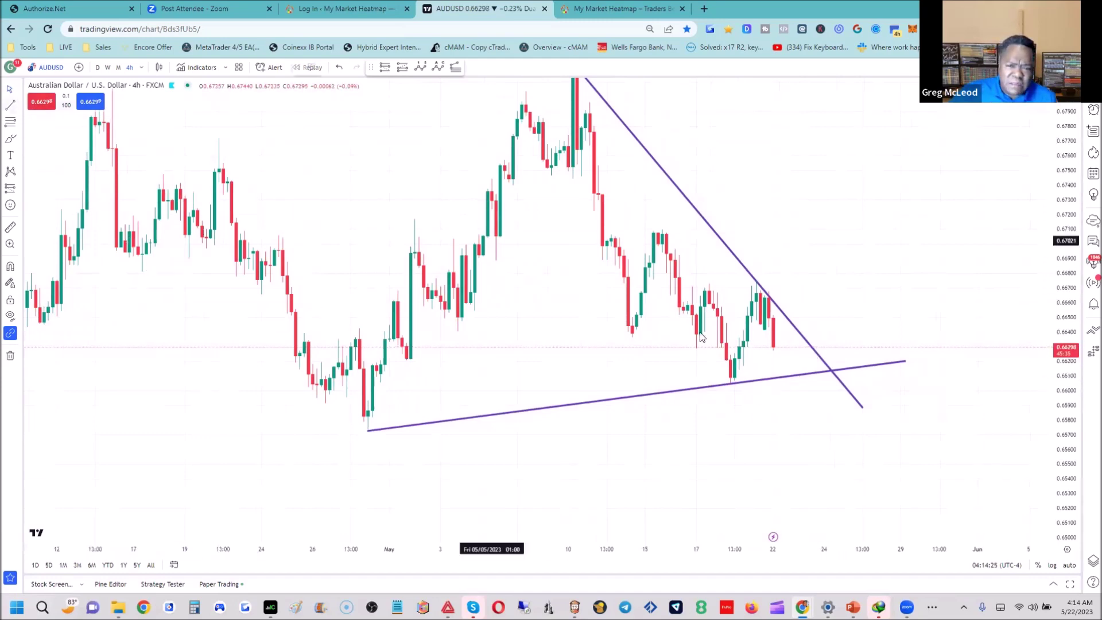
pyautogui.click(735, 386)
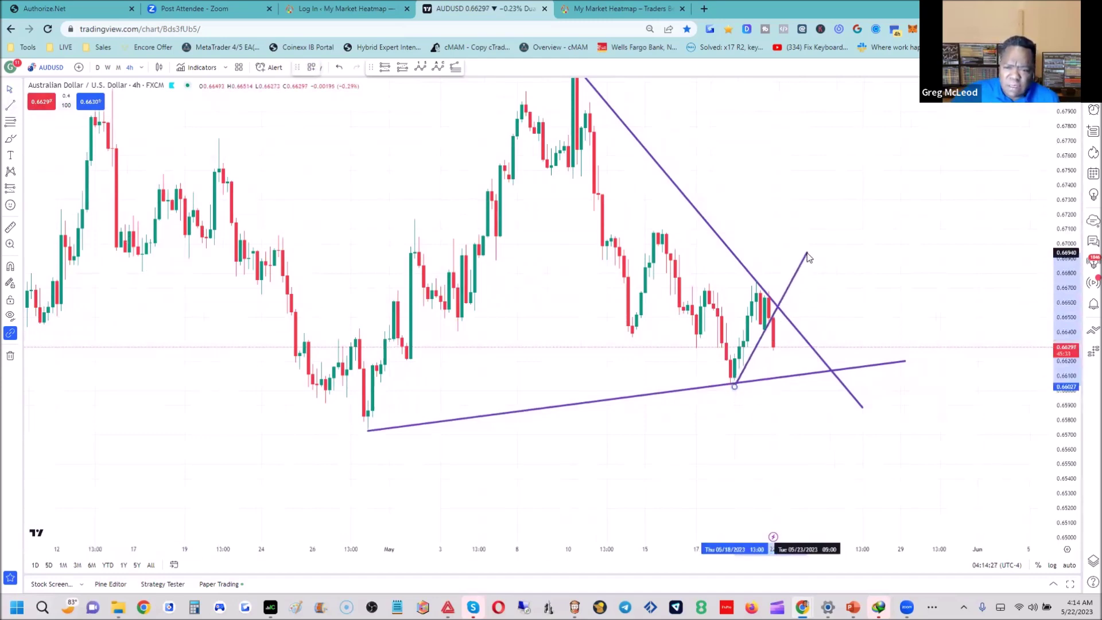
pyautogui.click(807, 253)
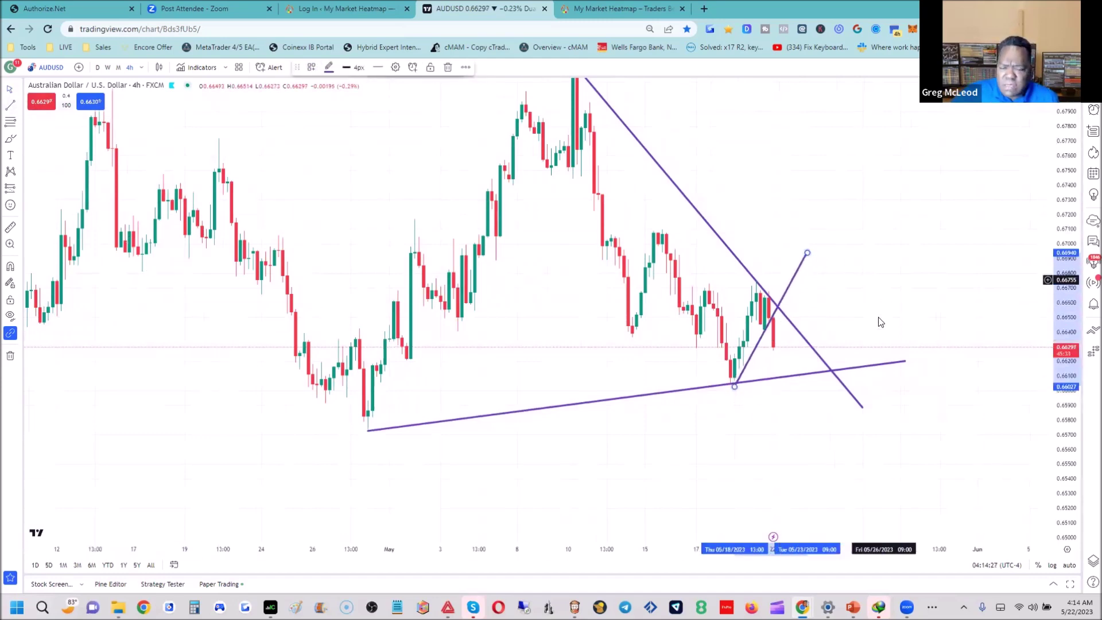
# Step: Add horizontal lines at the 18 May 2023 low, about 0.6605, and at the late-April low, about 0.6574
pyautogui.click(20, 110)
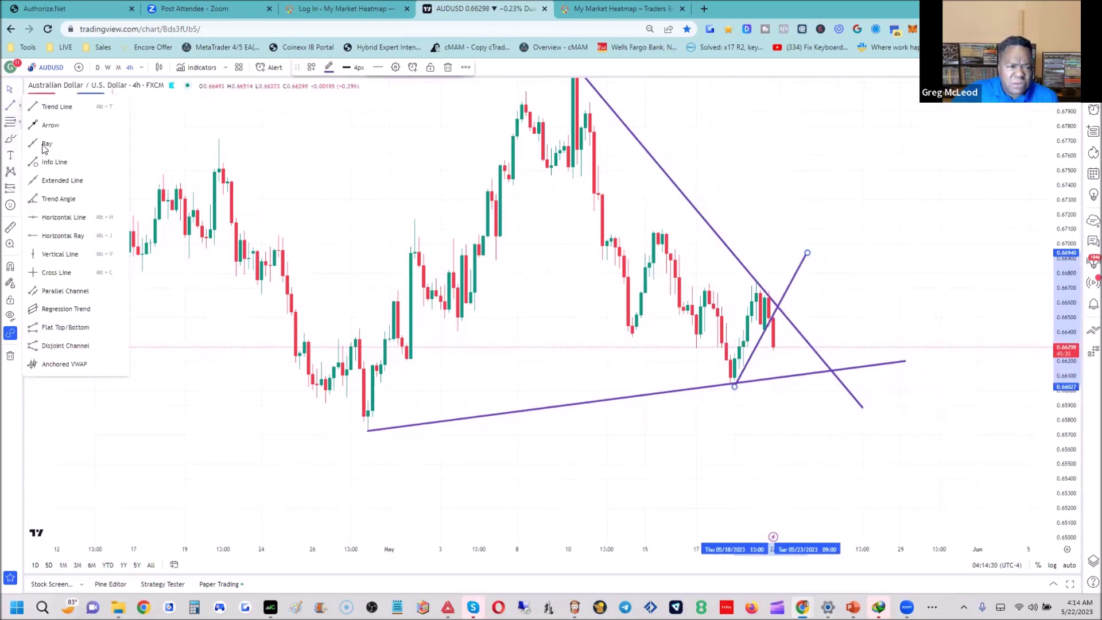
pyautogui.click(42, 225)
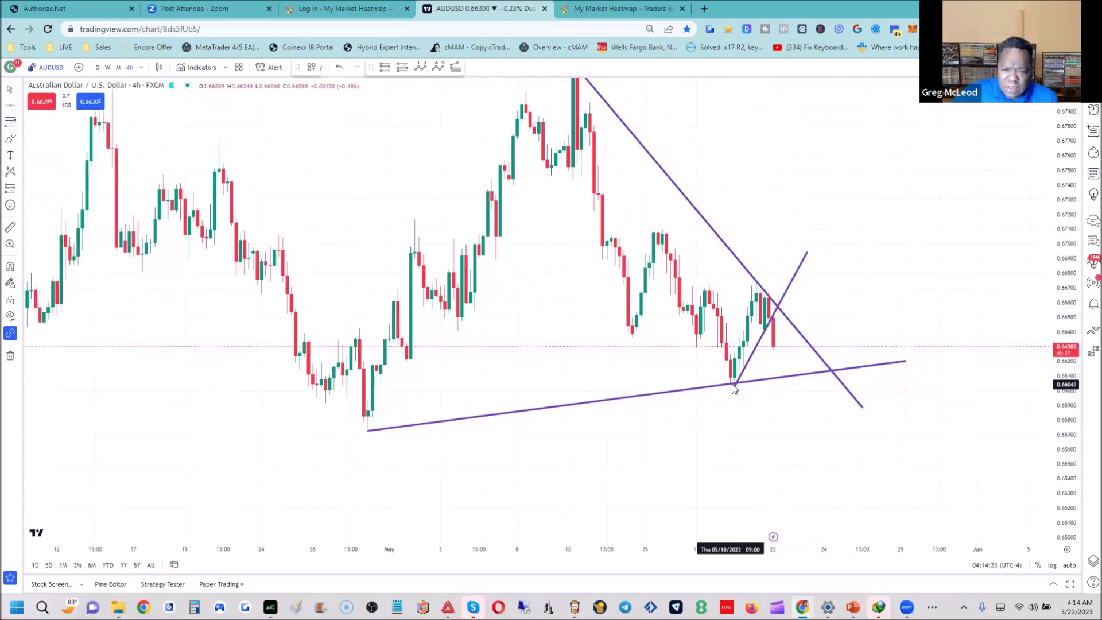
pyautogui.click(730, 384)
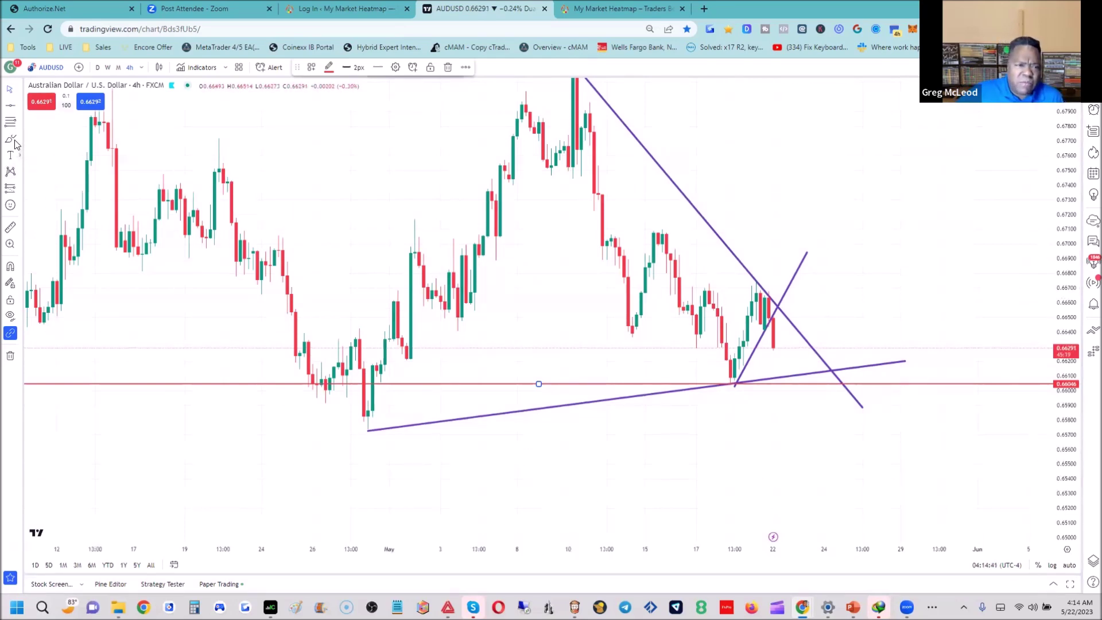
pyautogui.click(12, 106)
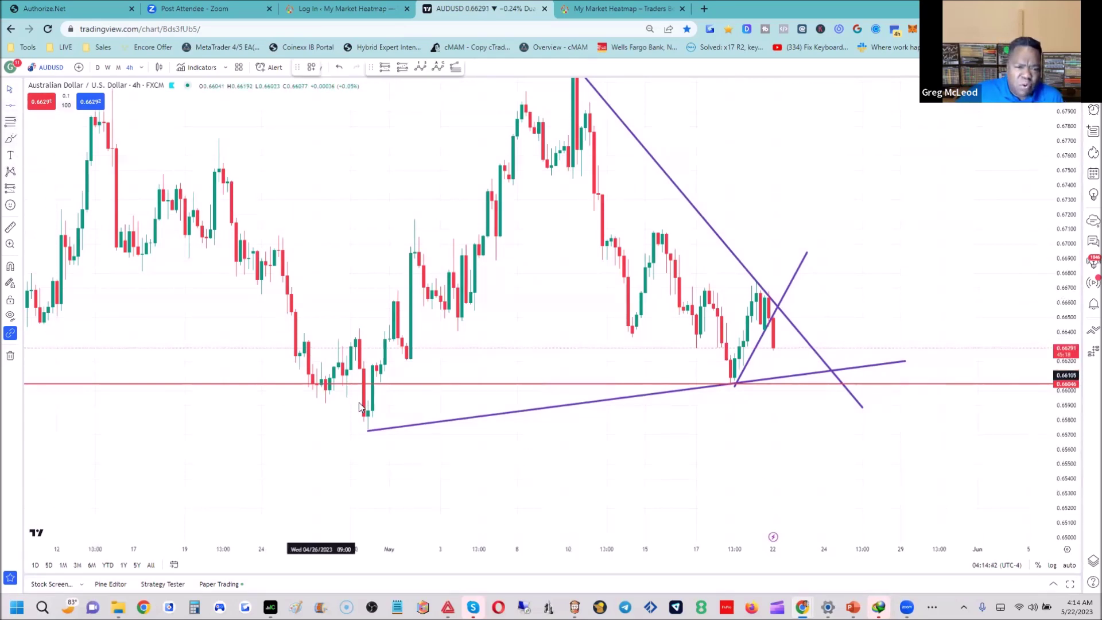
pyautogui.click(371, 432)
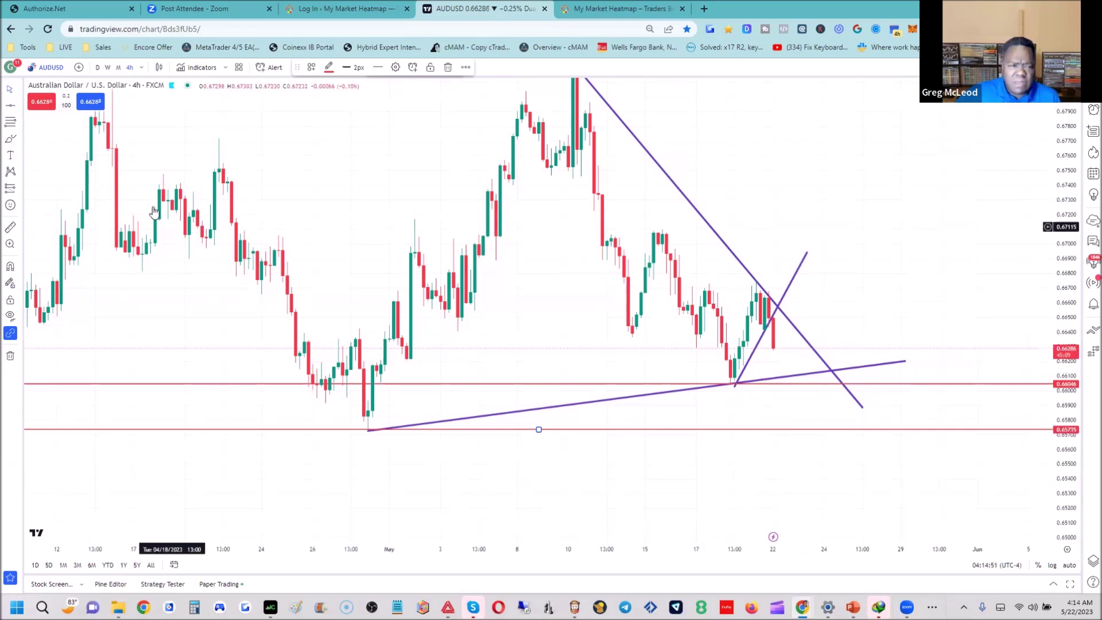
# Step: Draw two falling arrows, one from below the latest candle toward the upper horizontal line and one from there to the lower line
pyautogui.click(19, 107)
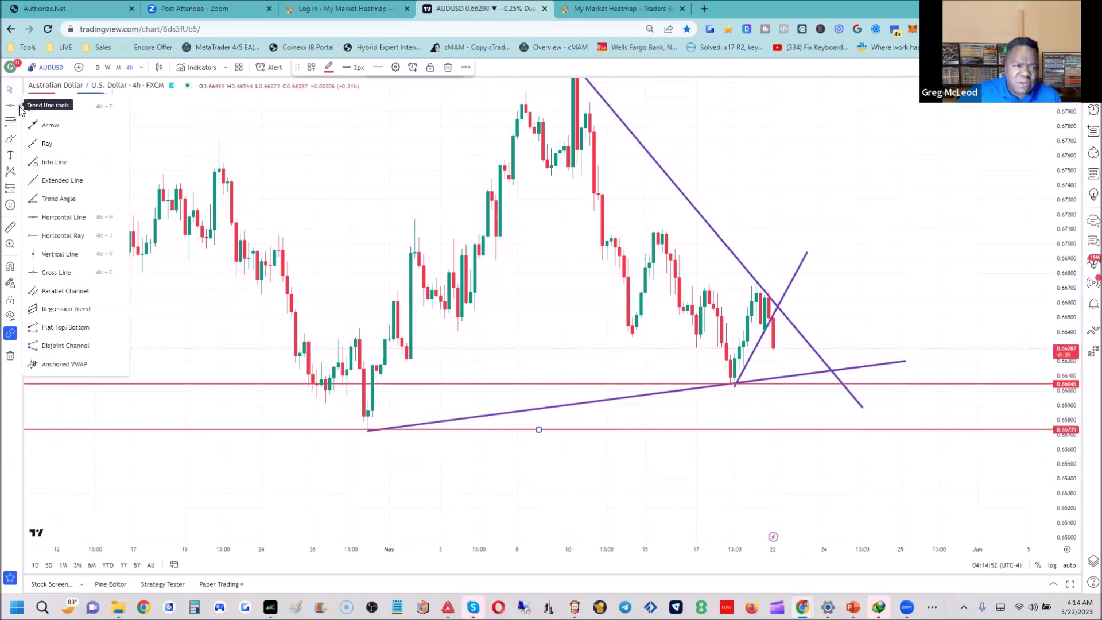
pyautogui.click(49, 132)
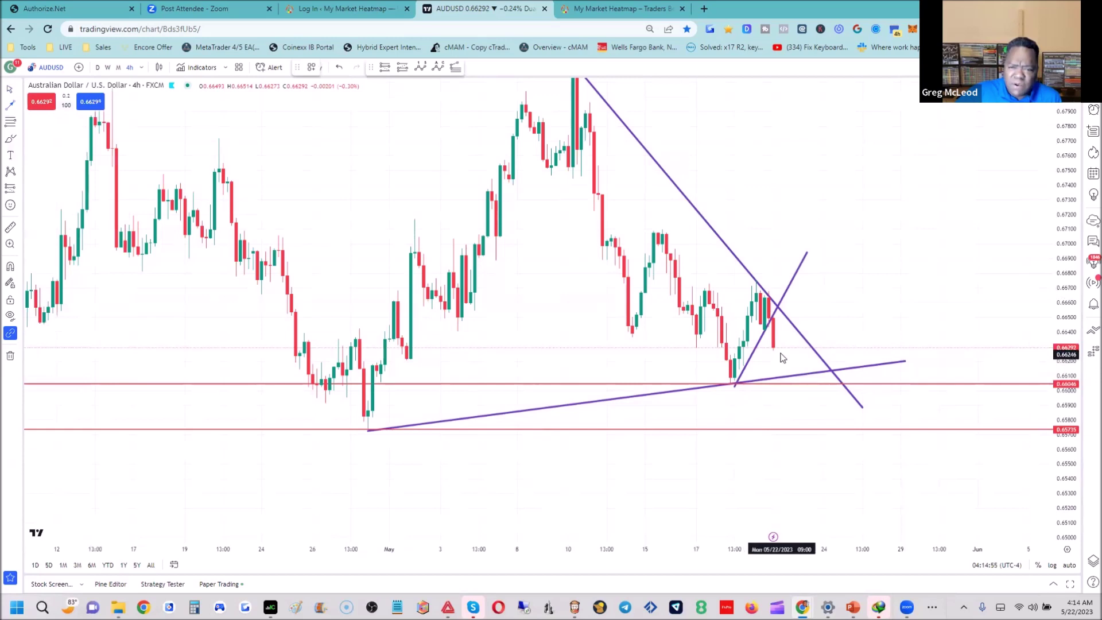
pyautogui.click(790, 381)
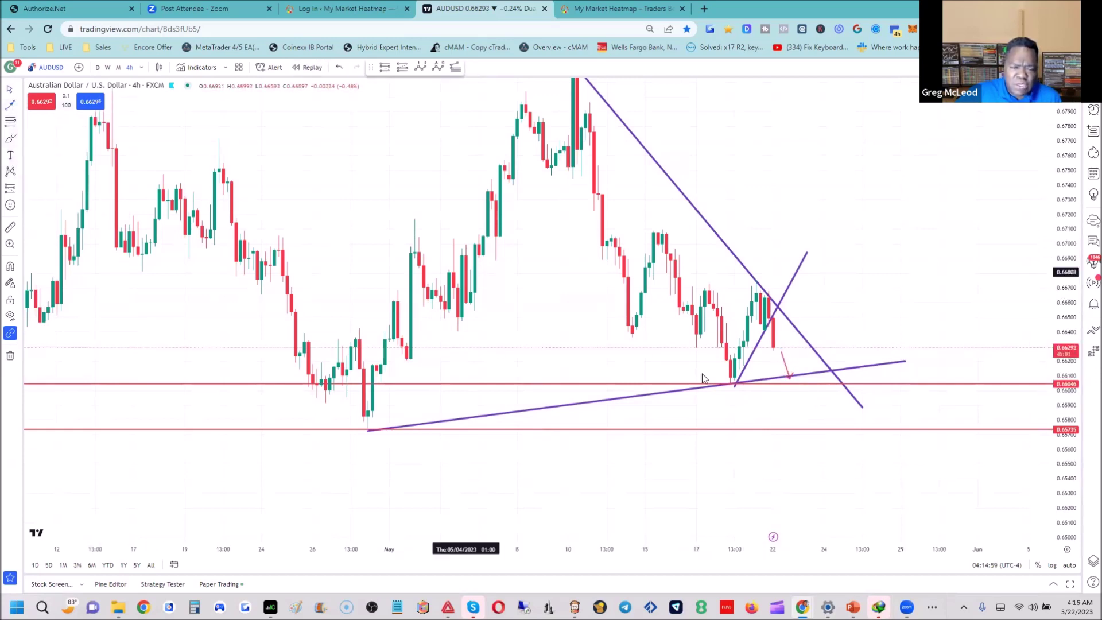
pyautogui.click(808, 388)
pyautogui.click(828, 428)
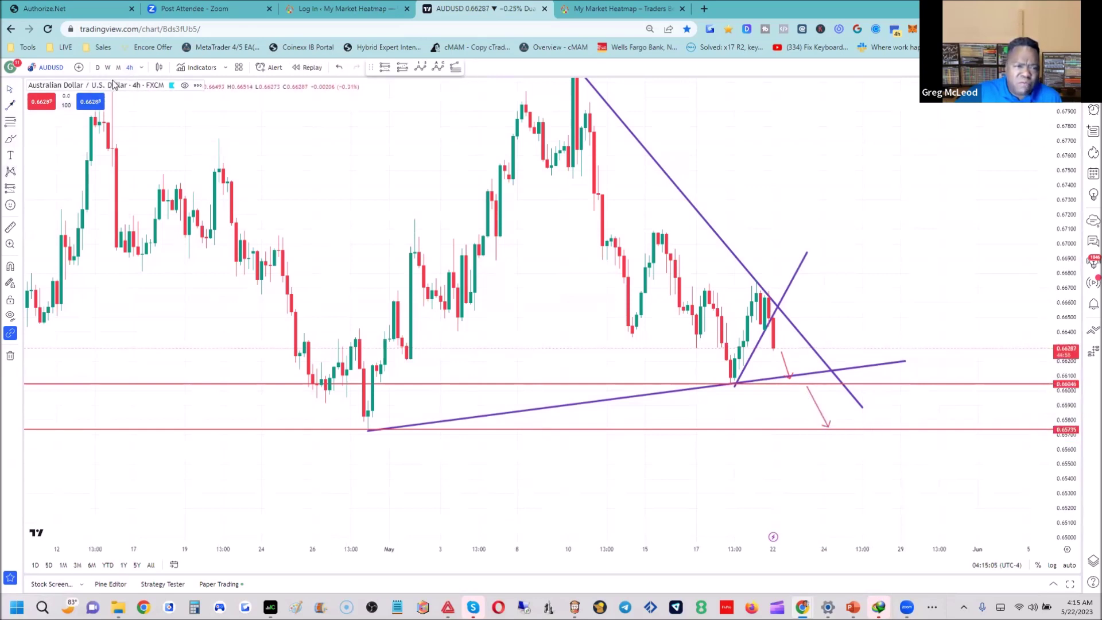
# Step: Load the FXCM USDJPY chart and remove its existing drawings
pyautogui.click(64, 71)
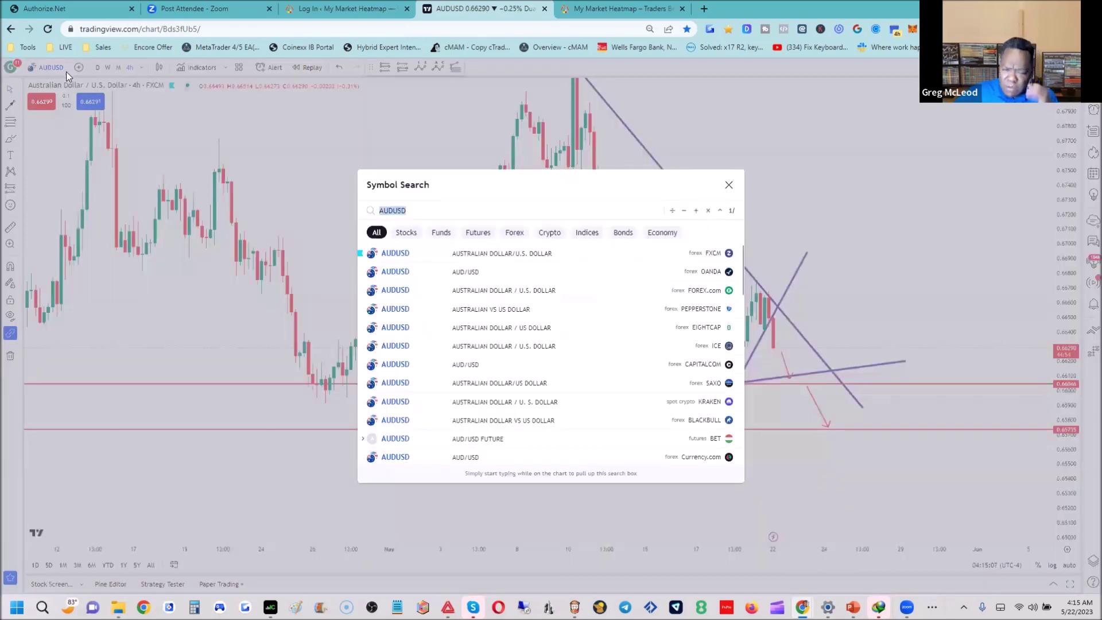
pyautogui.write('USDJP')
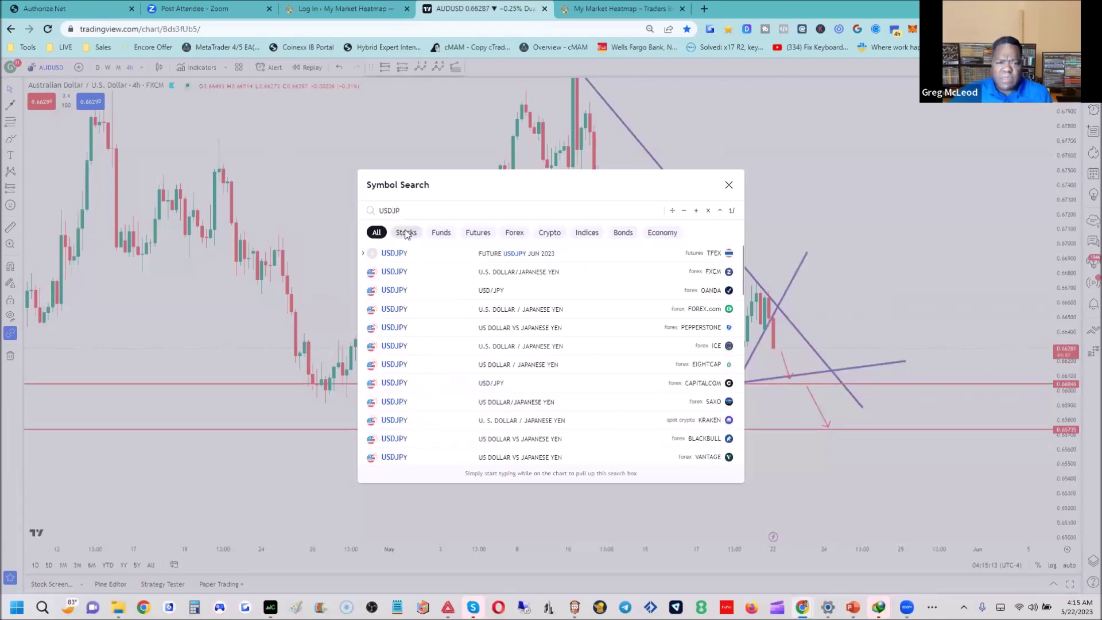
pyautogui.click(413, 279)
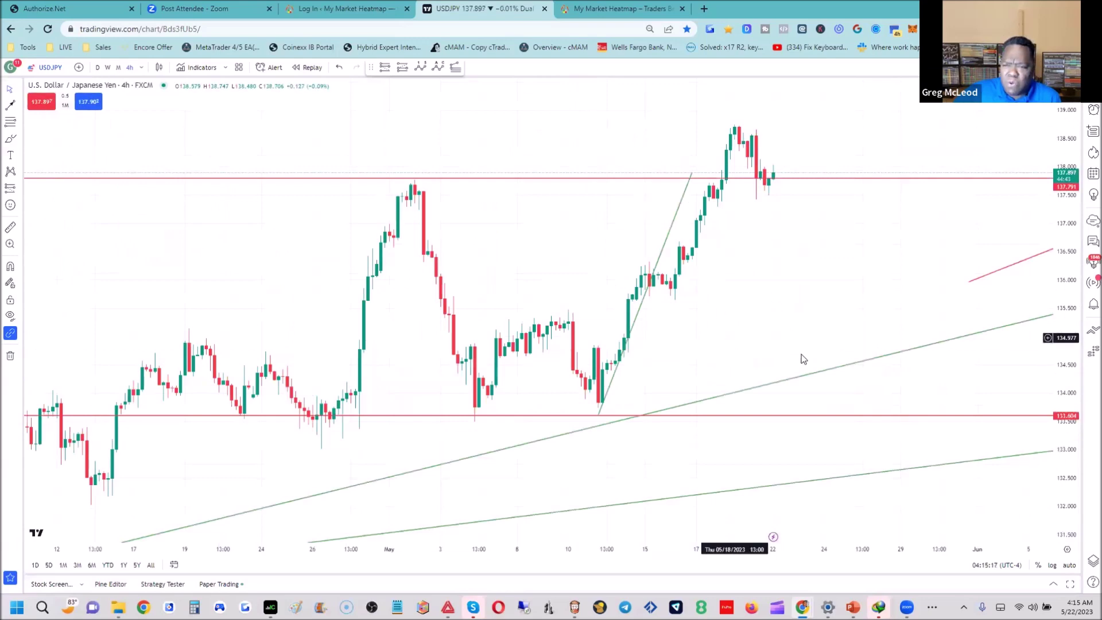
pyautogui.rightClick(668, 264)
pyautogui.click(714, 467)
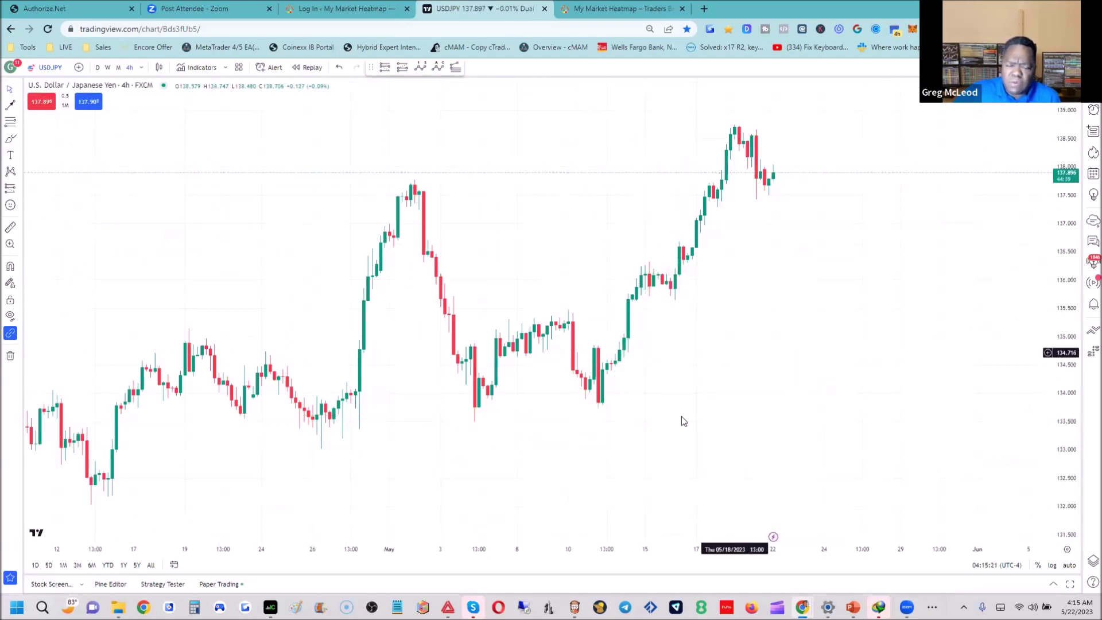
# Step: Switch the USDJPY chart to the monthly timeframe
pyautogui.hscroll(5, 681, 421)
pyautogui.scroll(3, 563, 283)
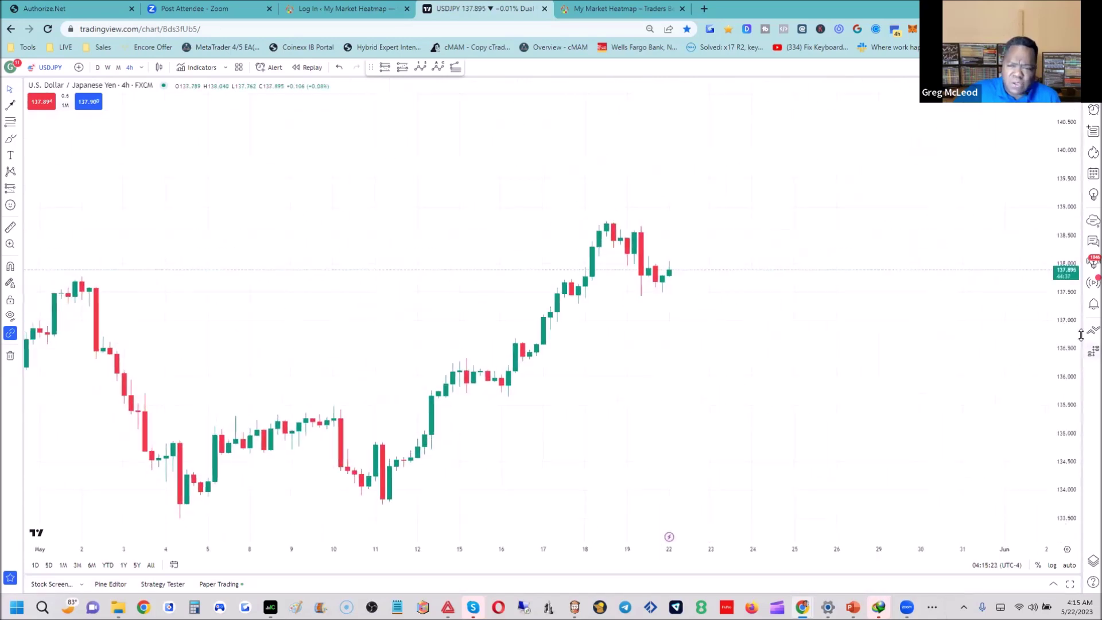
pyautogui.moveTo(1062, 341); pyautogui.dragTo(1062, 310)
pyautogui.hscroll(-3, 688, 348)
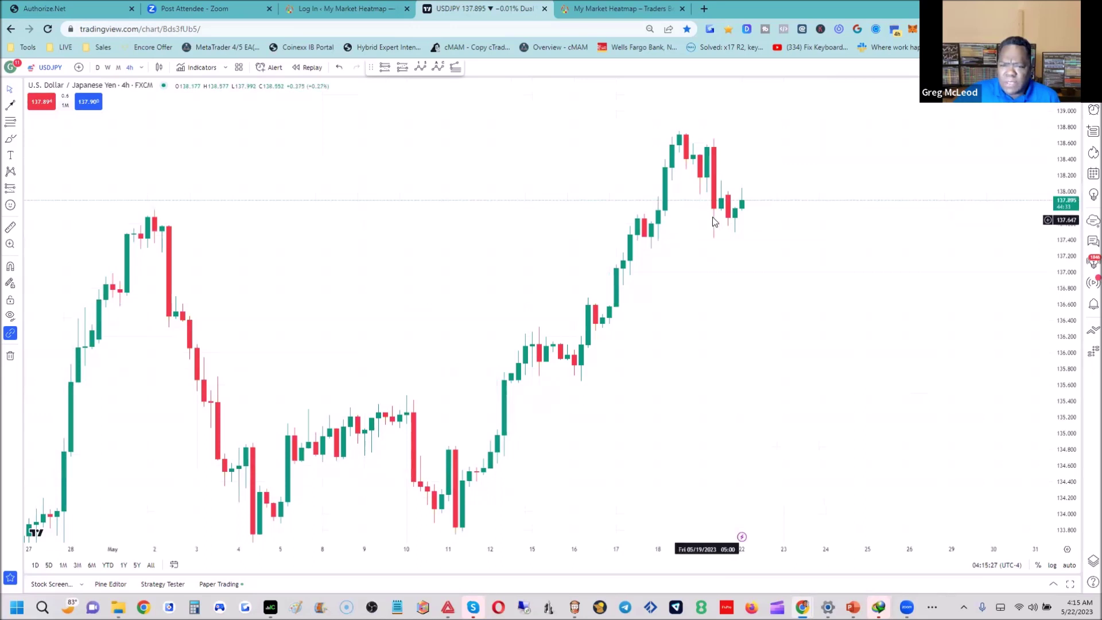
pyautogui.moveTo(276, 249); pyautogui.dragTo(256, 211)
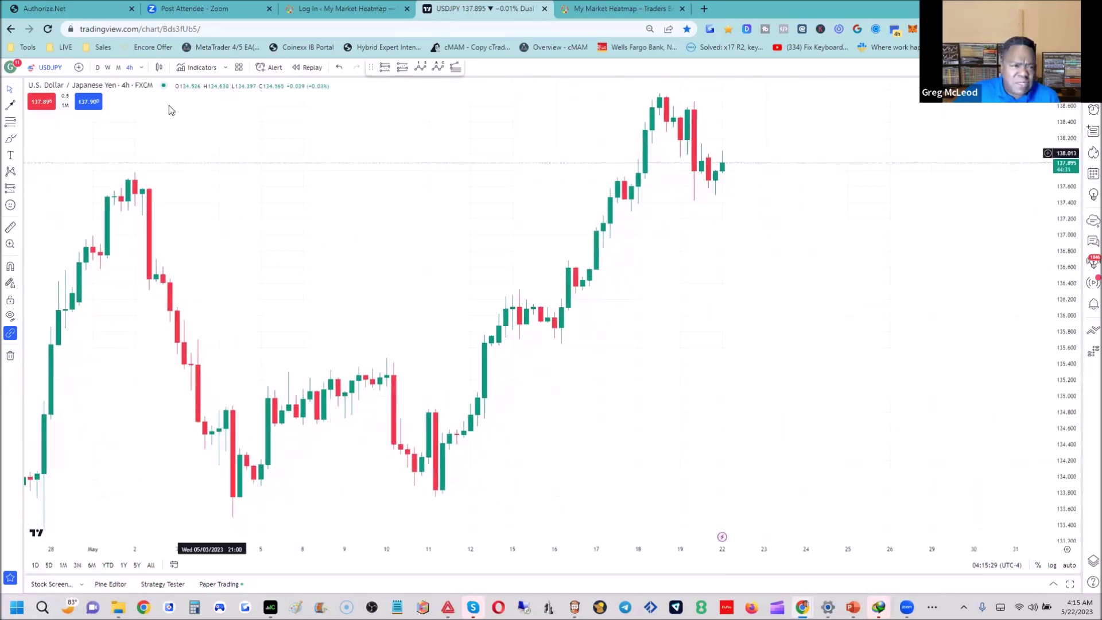
pyautogui.click(118, 68)
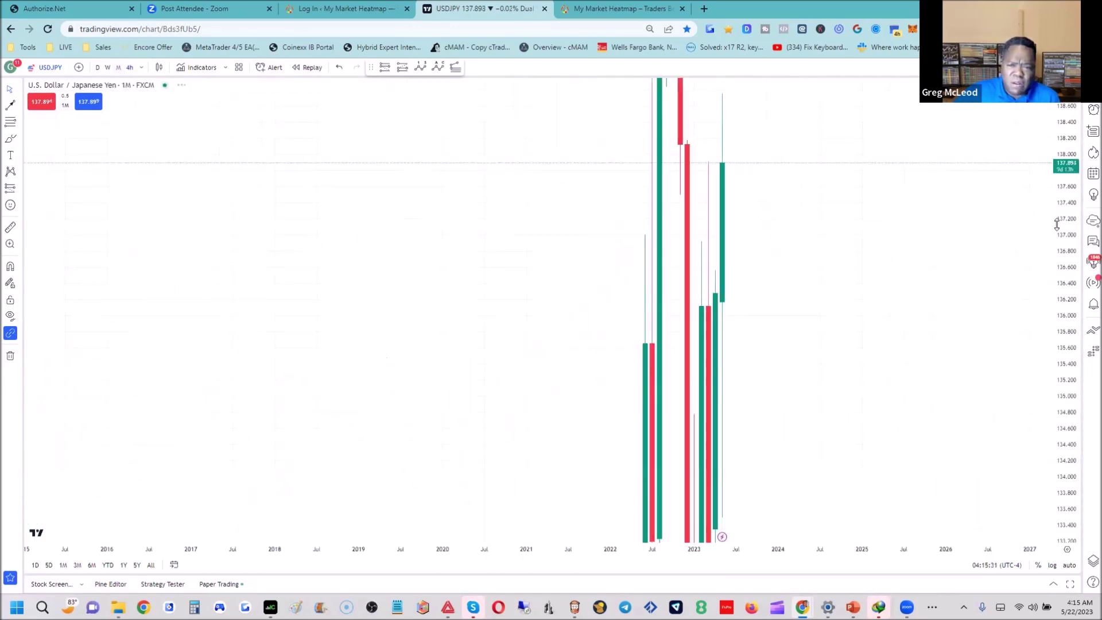
pyautogui.moveTo(1057, 313); pyautogui.dragTo(1057, 383)
pyautogui.moveTo(1061, 288); pyautogui.dragTo(1060, 356)
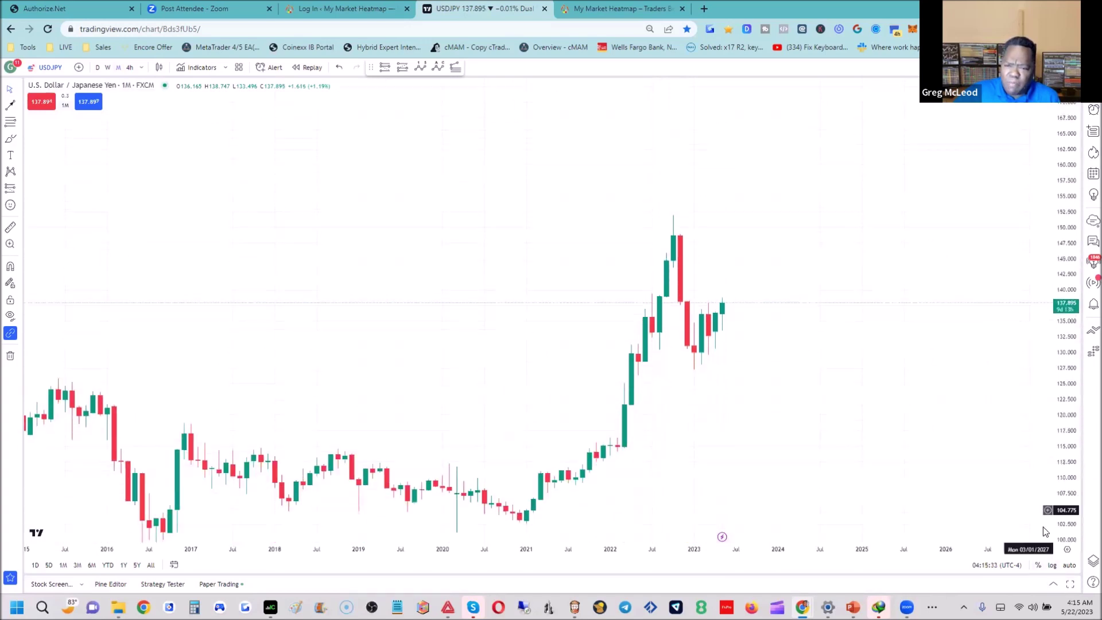
# Step: Draw a rising trend line from the January 2021 low at about 102.5 to June 2026 at about 154.7
pyautogui.click(21, 107)
pyautogui.click(31, 108)
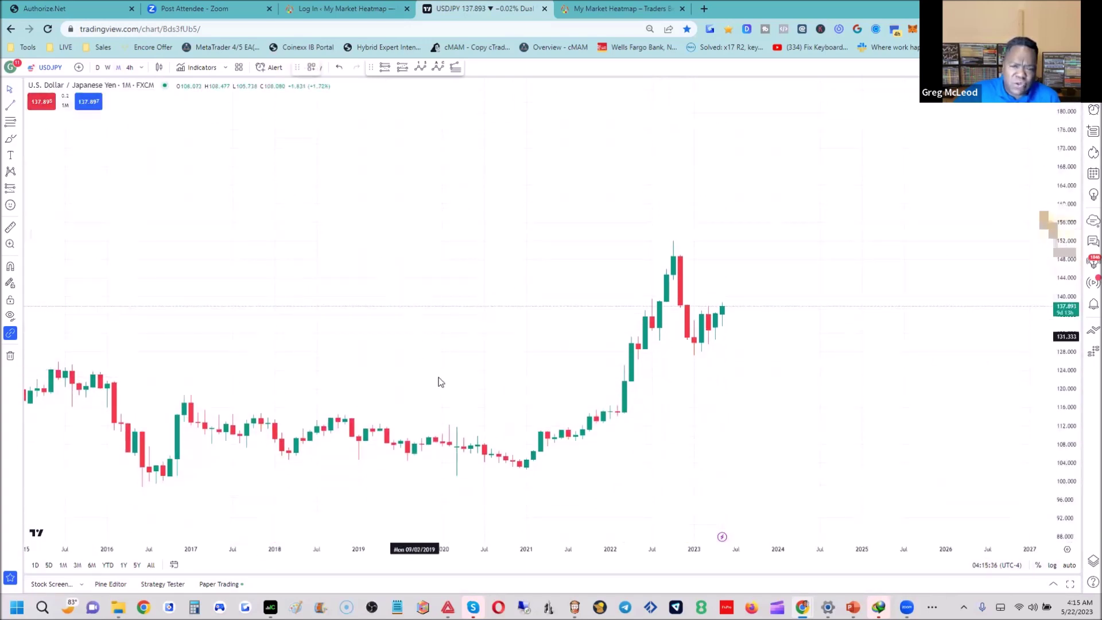
pyautogui.click(527, 469)
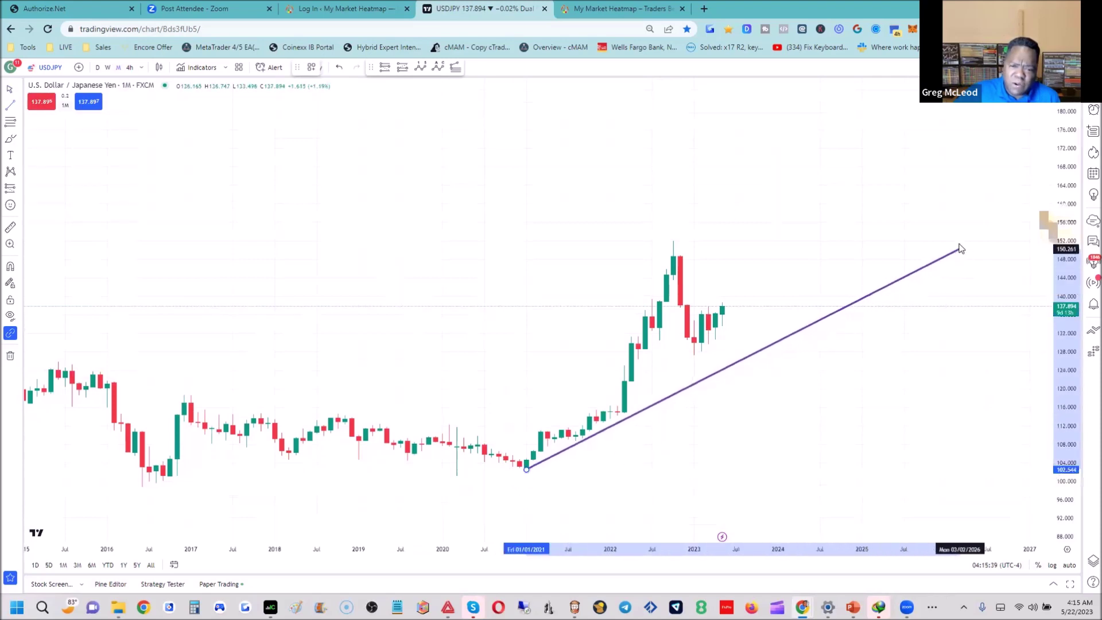
pyautogui.doubleClick(981, 229)
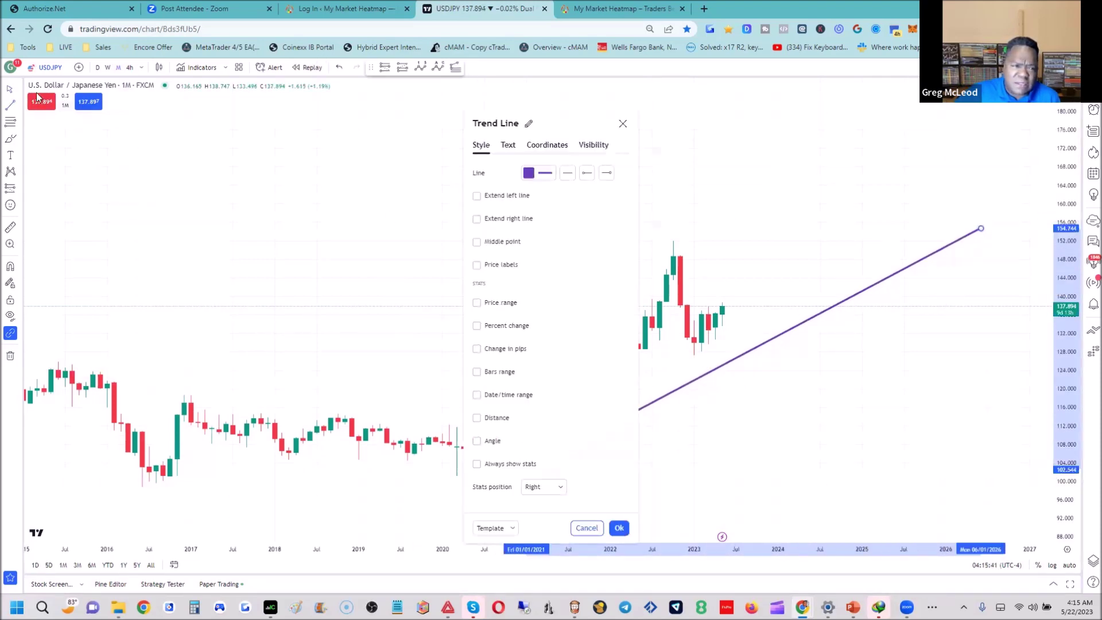
pyautogui.press('Escape')
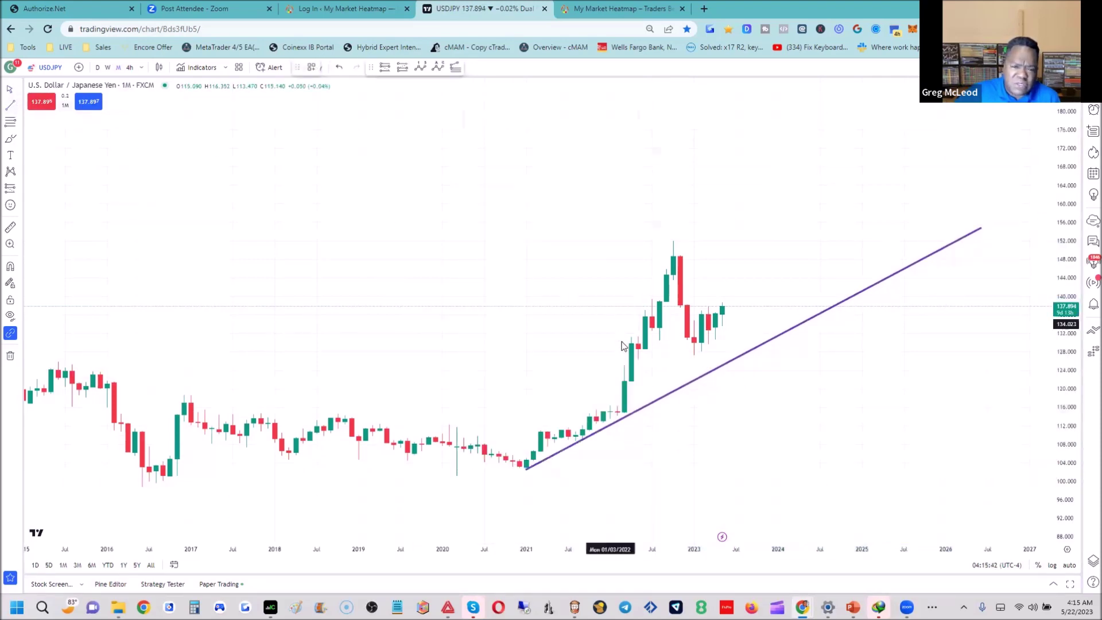
# Step: Draw a steeper rising trend line from February 2022 at about 114.2 to May 2025 at about 158.8
pyautogui.click(618, 419)
pyautogui.click(893, 211)
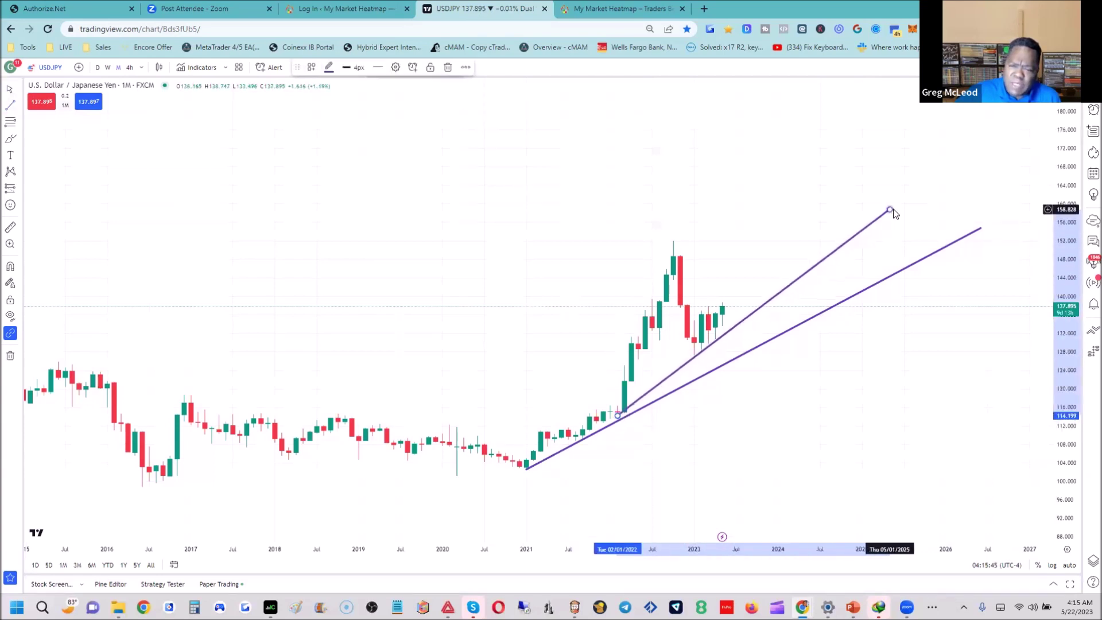
pyautogui.click(423, 247)
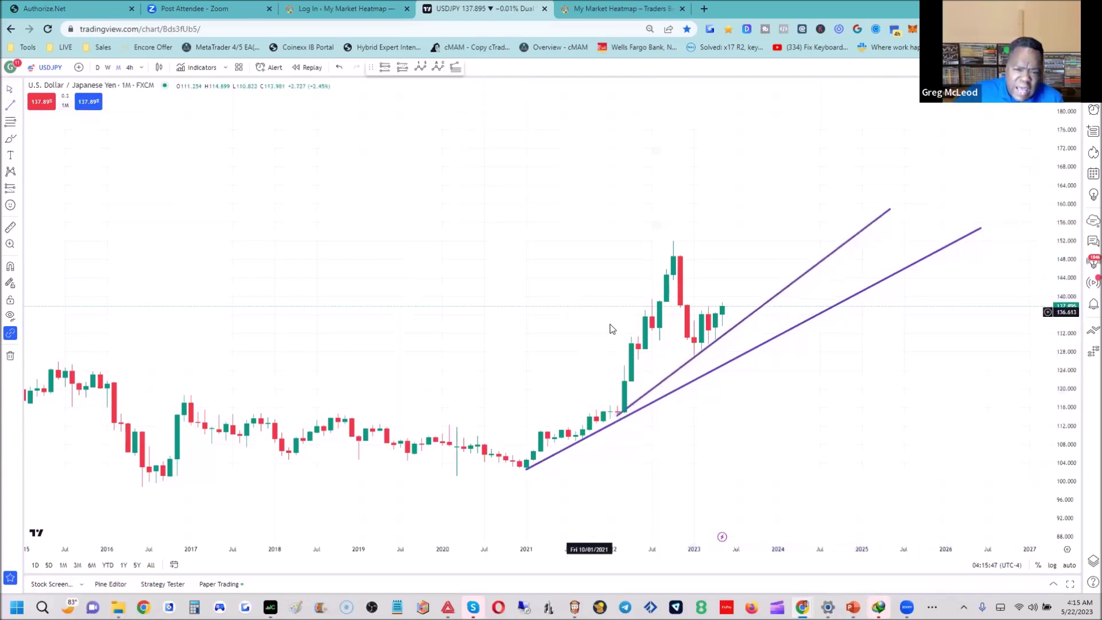
pyautogui.moveTo(618, 421); pyautogui.dragTo(624, 418)
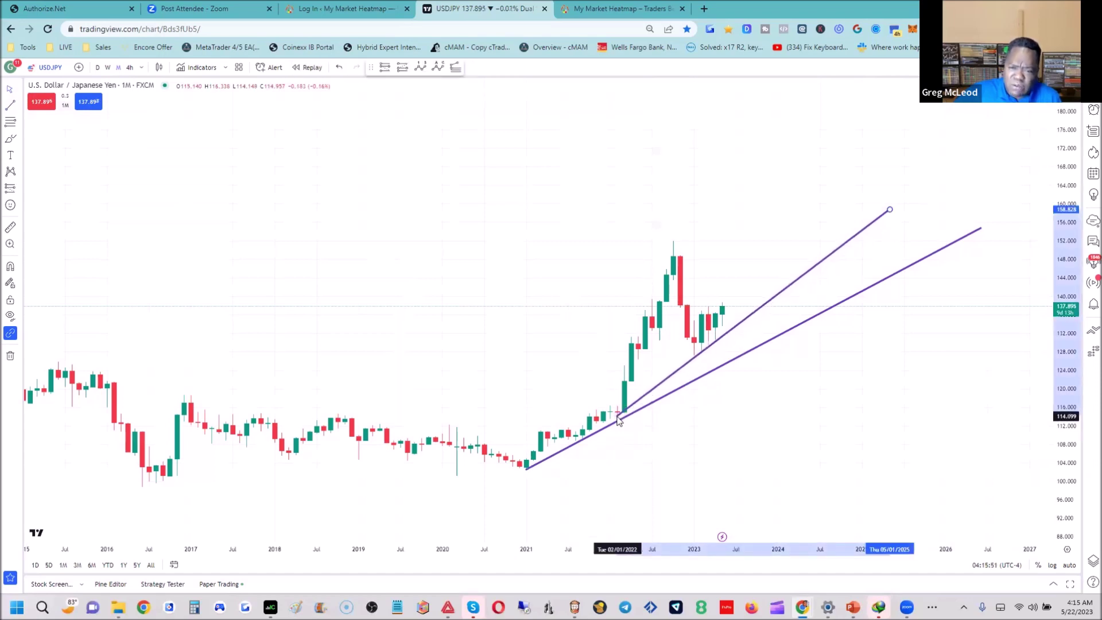
pyautogui.click(574, 431)
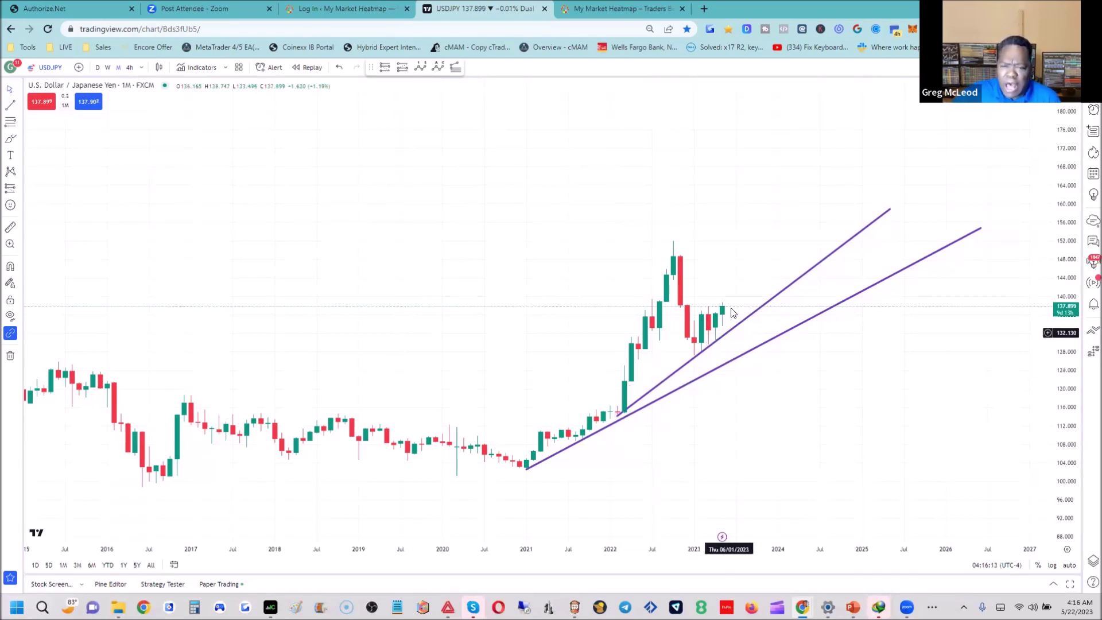
# Step: Add a horizontal line at the October 2022 high, about 151.76
pyautogui.click(18, 104)
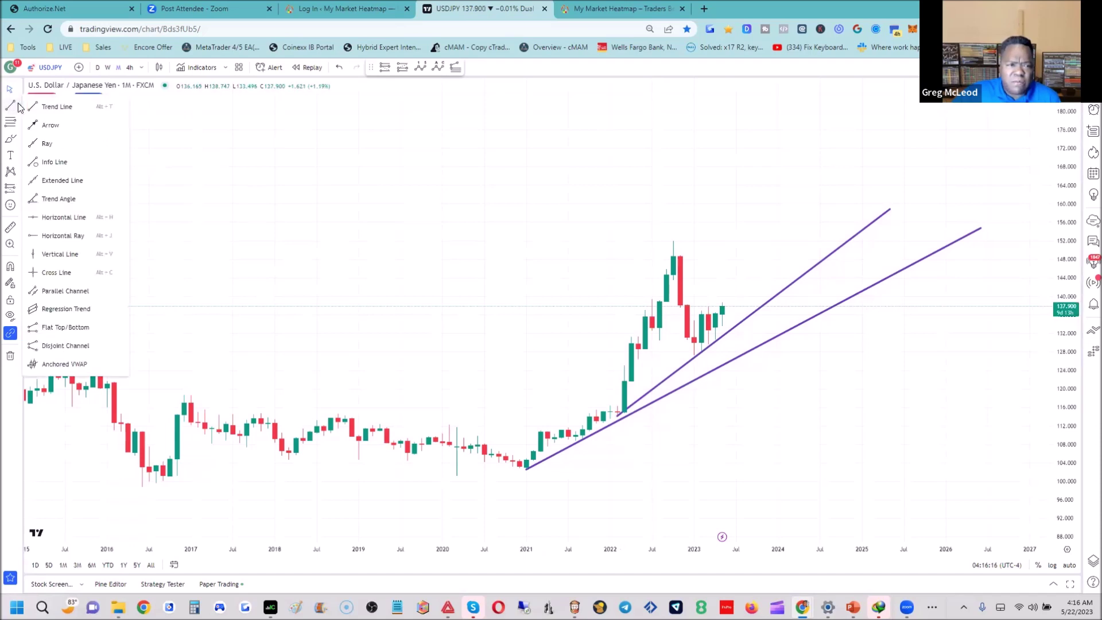
pyautogui.click(56, 218)
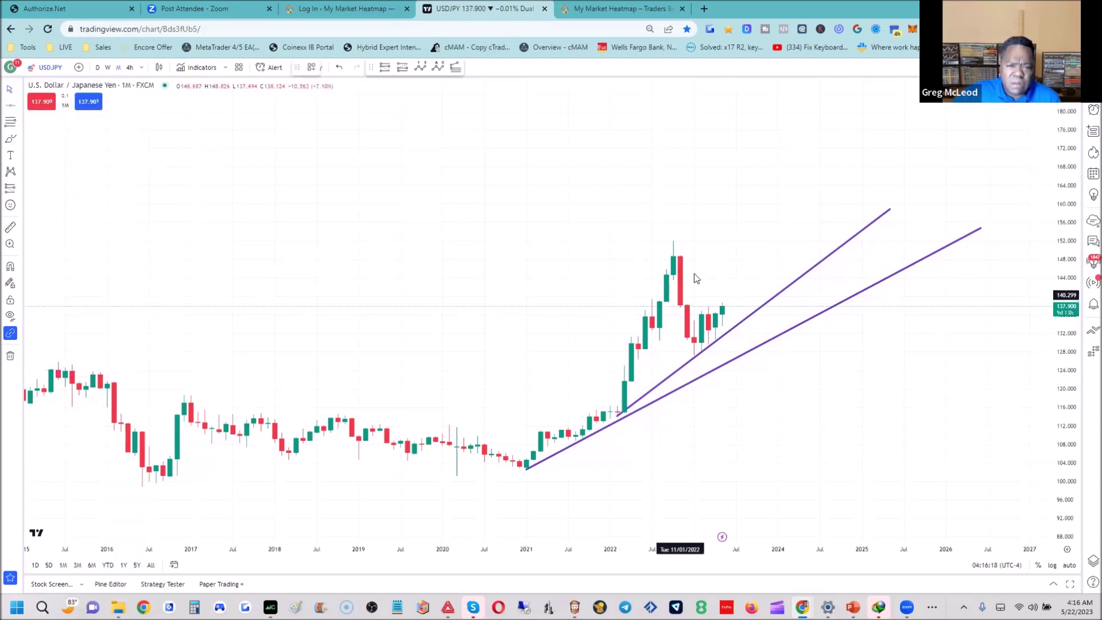
pyautogui.click(677, 242)
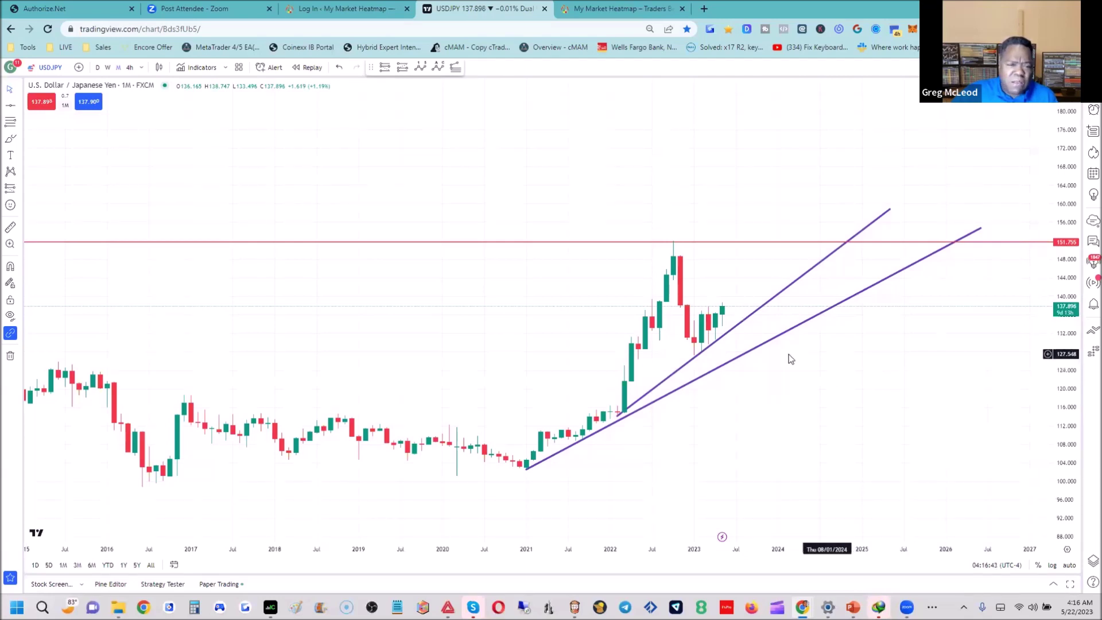
# Step: Switch USDJPY to the weekly timeframe and add a horizontal line at about 141.5, across the late-2022 decline
pyautogui.moveTo(660, 549); pyautogui.dragTo(1010, 549)
pyautogui.moveTo(1049, 367); pyautogui.dragTo(958, 261)
pyautogui.moveTo(1061, 271); pyautogui.dragTo(1059, 397)
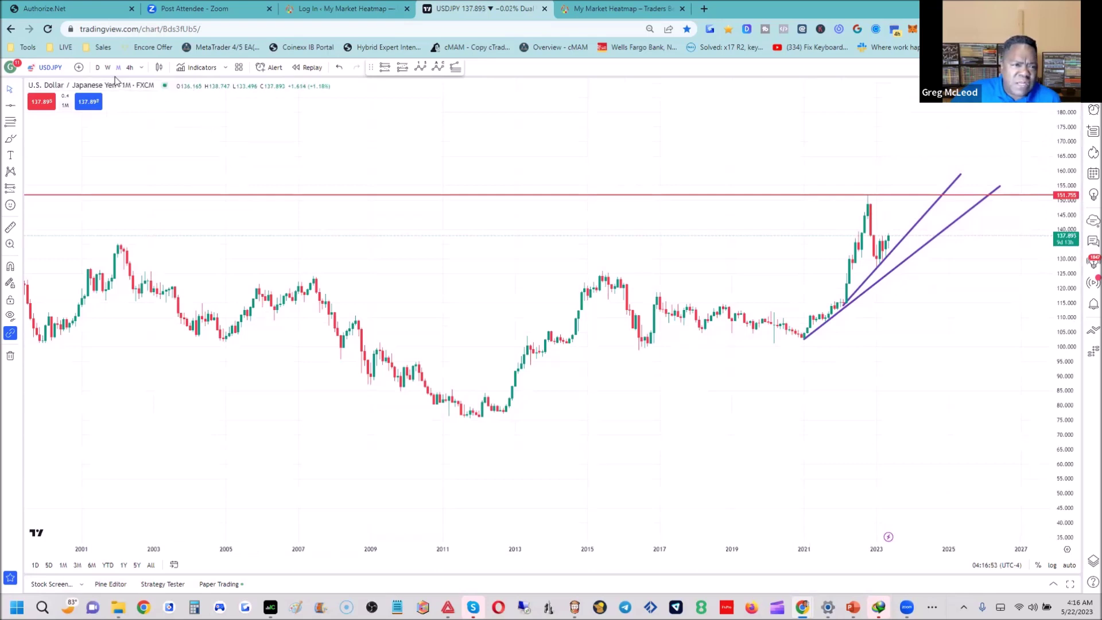
pyautogui.click(108, 68)
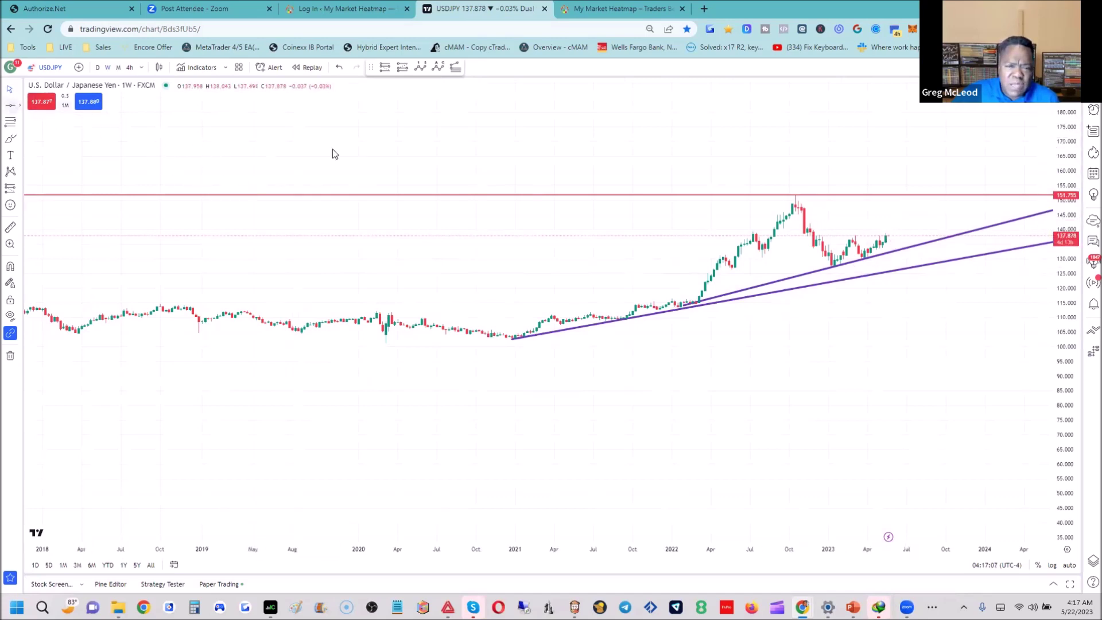
pyautogui.click(811, 226)
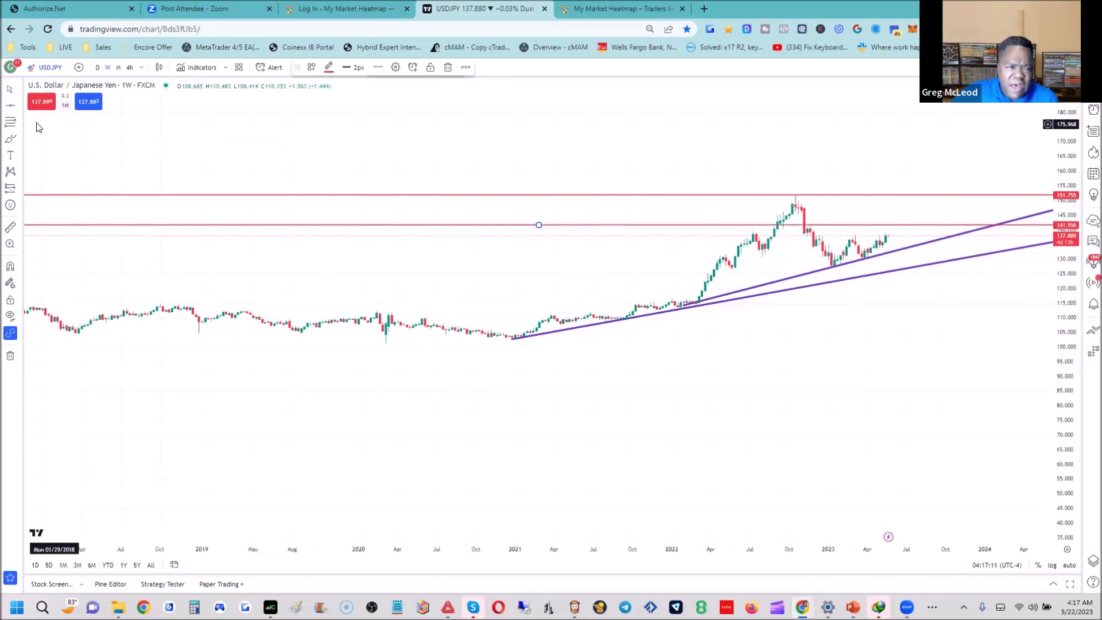
# Step: Draw a Fibonacci retracement from the October 2022 high at about 152.2 down to the January 2023 low level at about 127.4
pyautogui.click(4, 124)
pyautogui.click(796, 194)
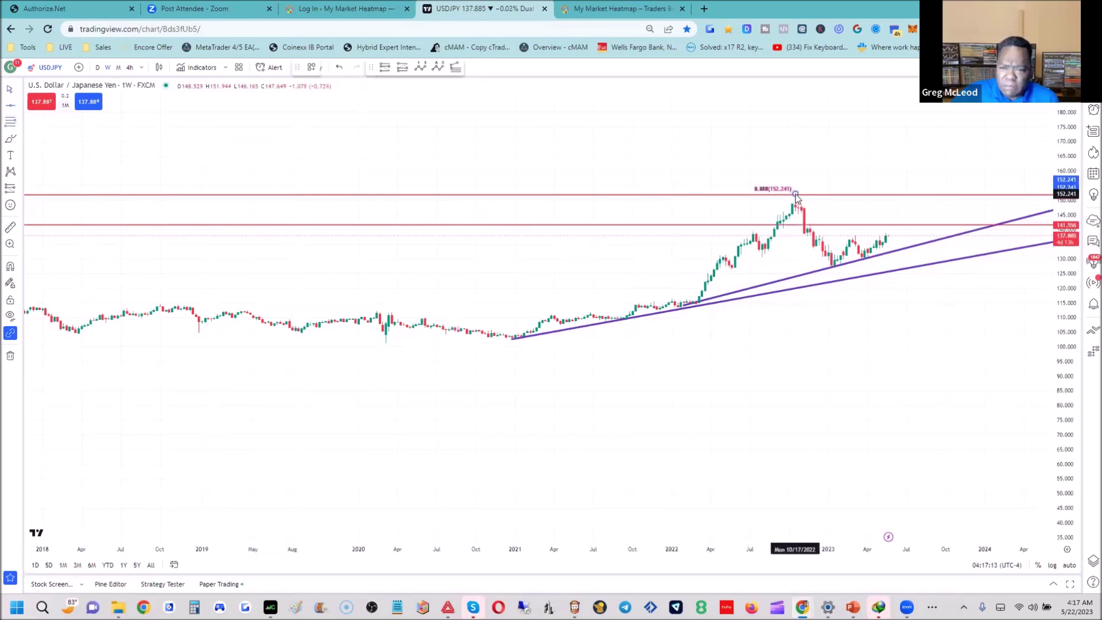
pyautogui.click(918, 273)
pyautogui.click(990, 266)
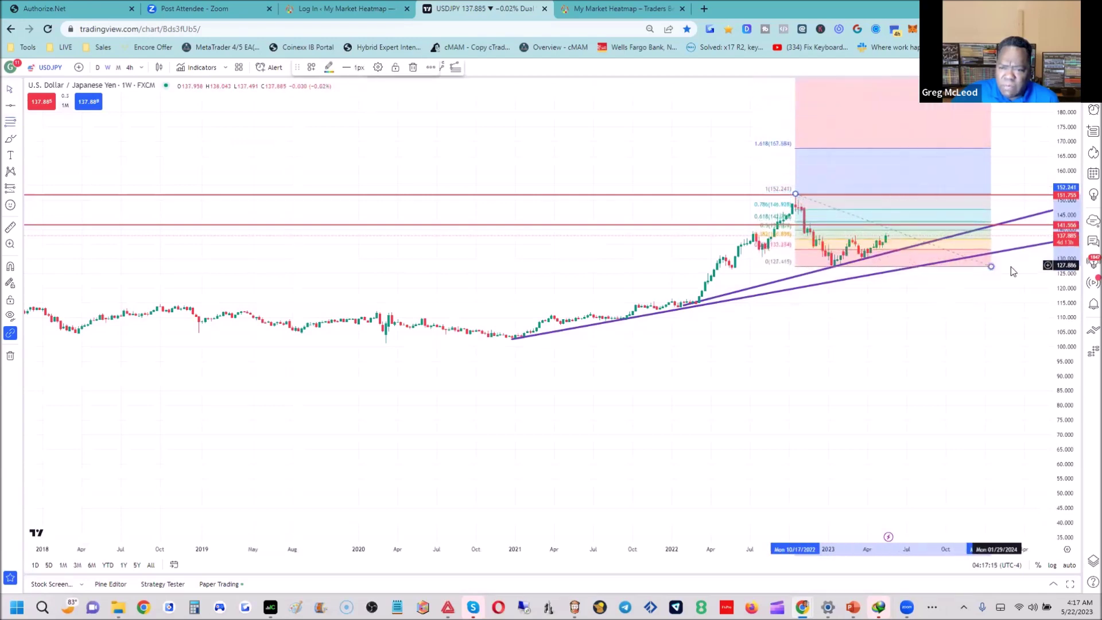
pyautogui.scroll(4, 1053, 368)
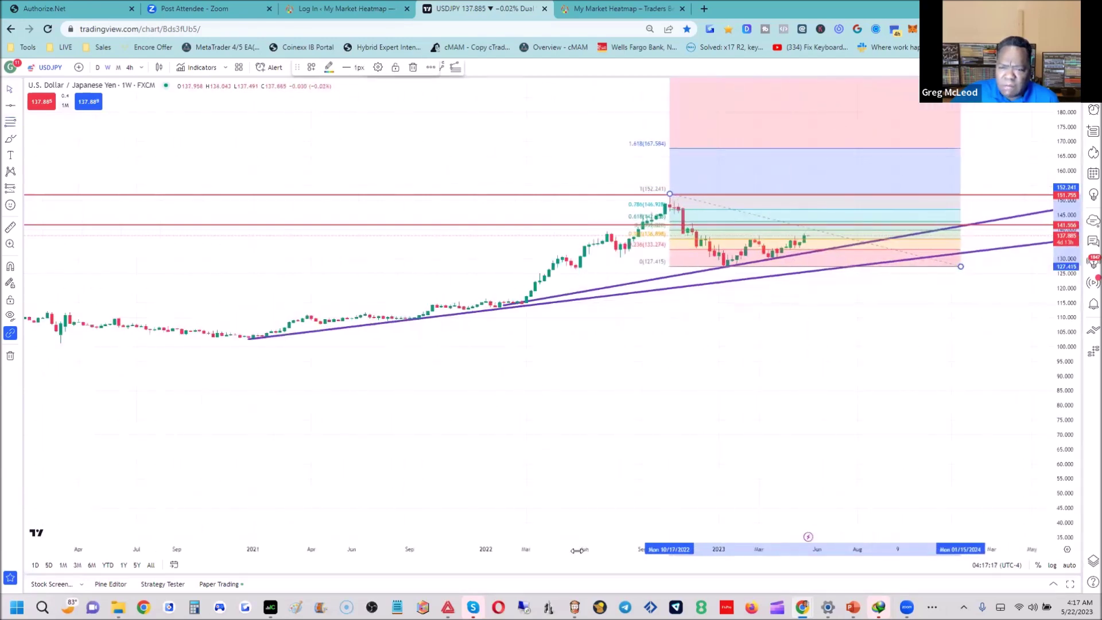
pyautogui.moveTo(1063, 376); pyautogui.dragTo(1063, 345)
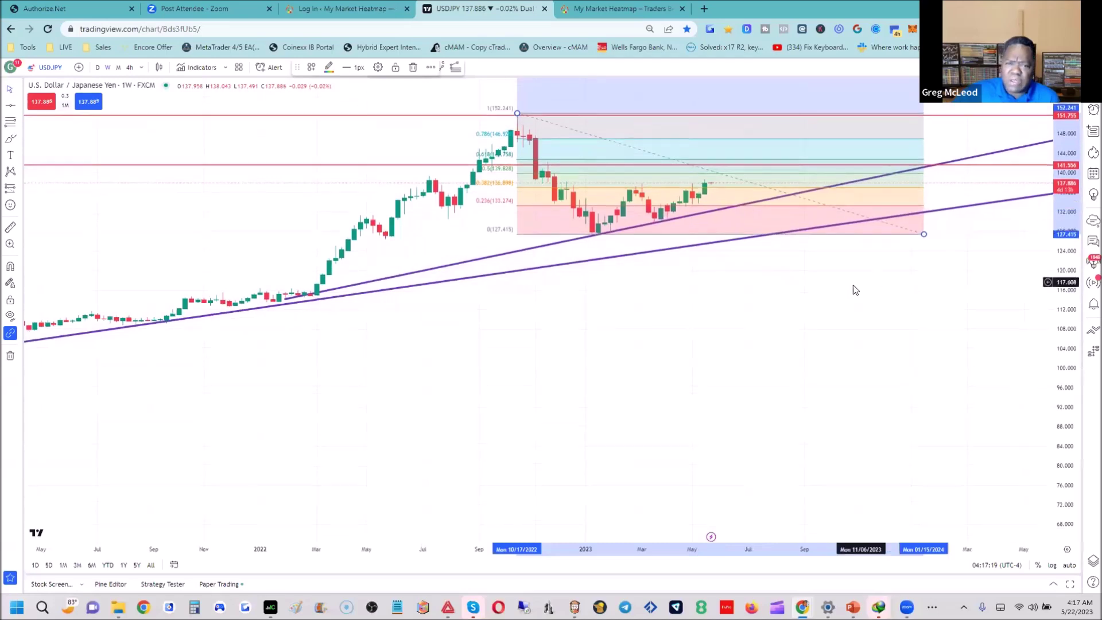
pyautogui.moveTo(853, 287); pyautogui.dragTo(944, 387)
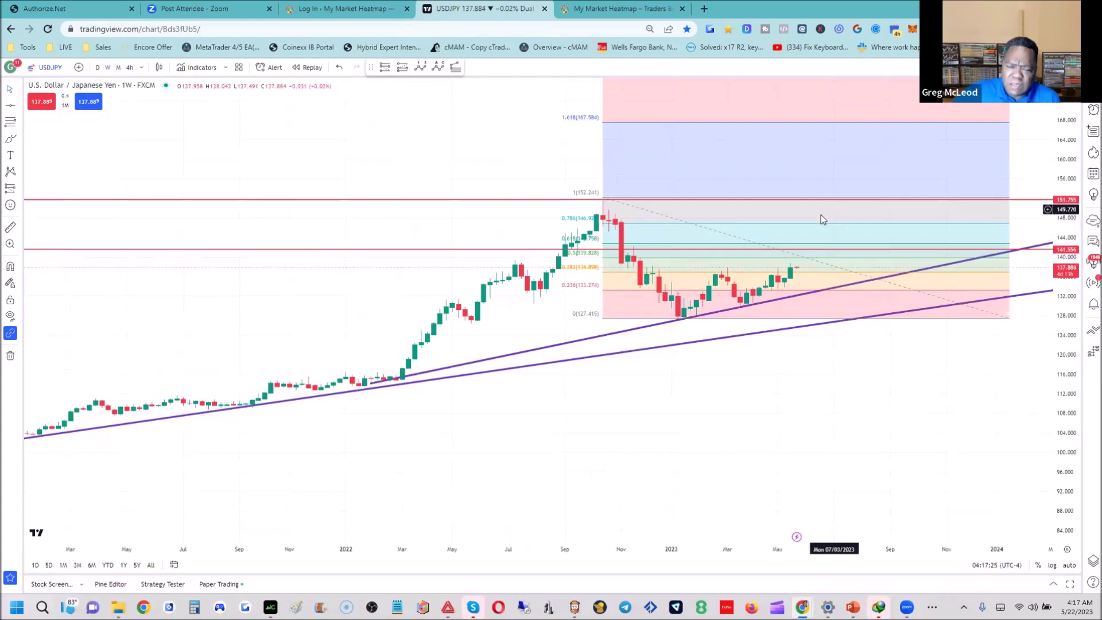
# Step: Open the symbol search, and on the My Market Heatmap site review the economic calendar's high-impact events for May 22 to June 3, 2023
pyautogui.click(56, 68)
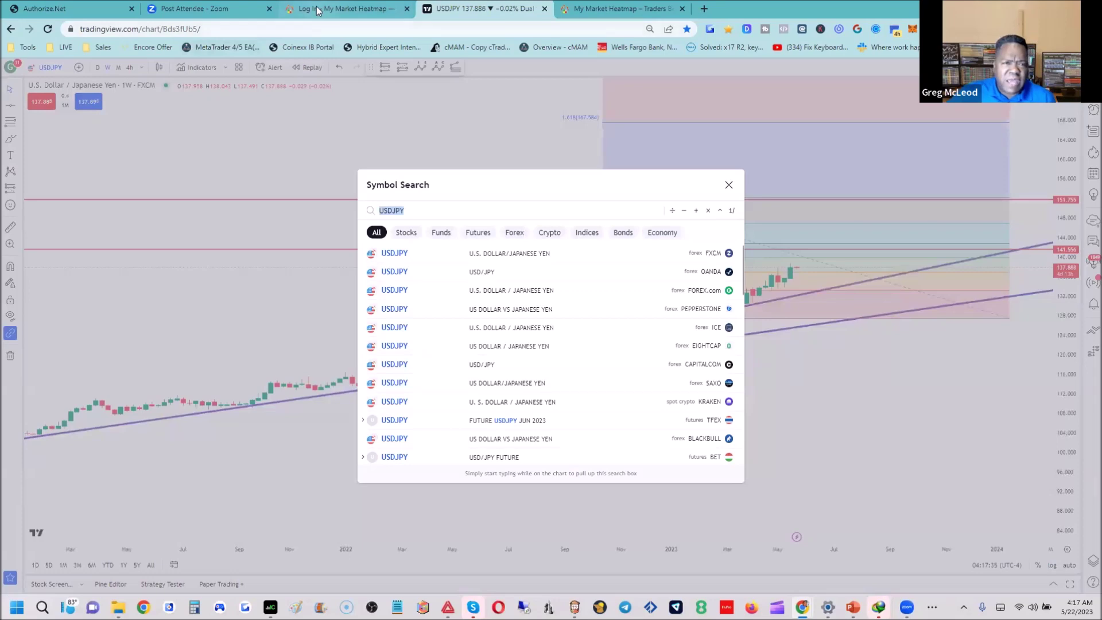
pyautogui.click(613, 10)
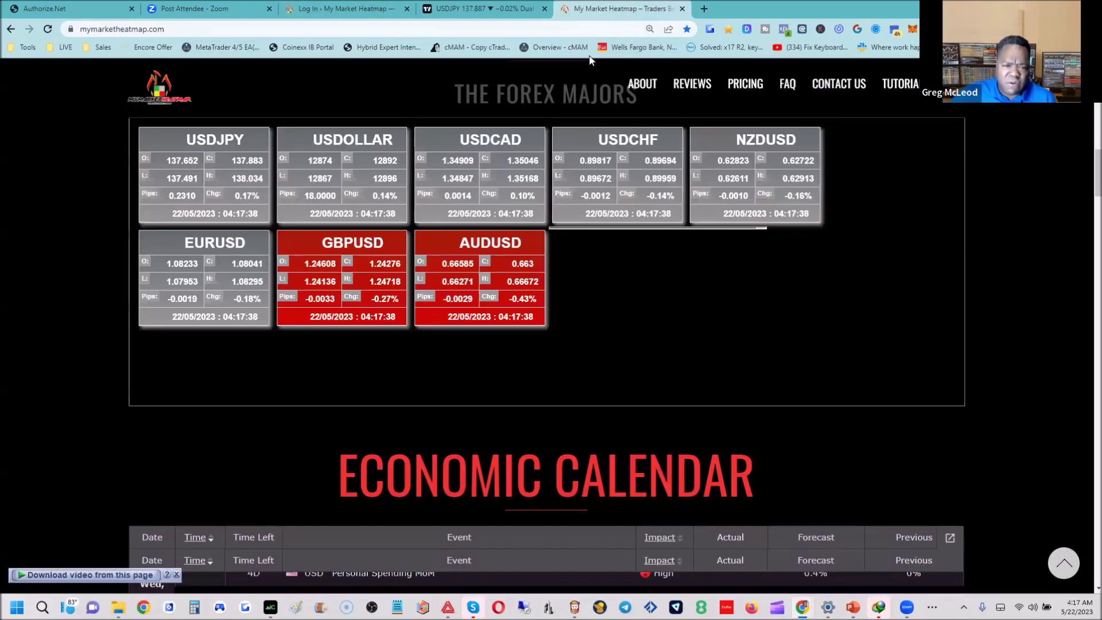
pyautogui.scroll(-2, 510, 413)
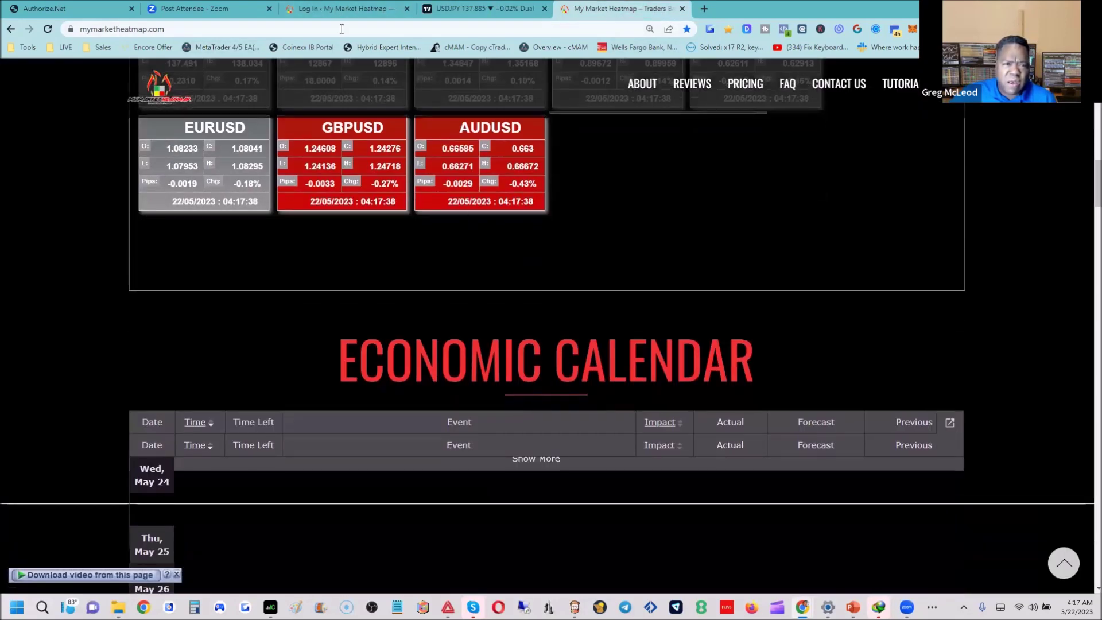
pyautogui.click(382, 8)
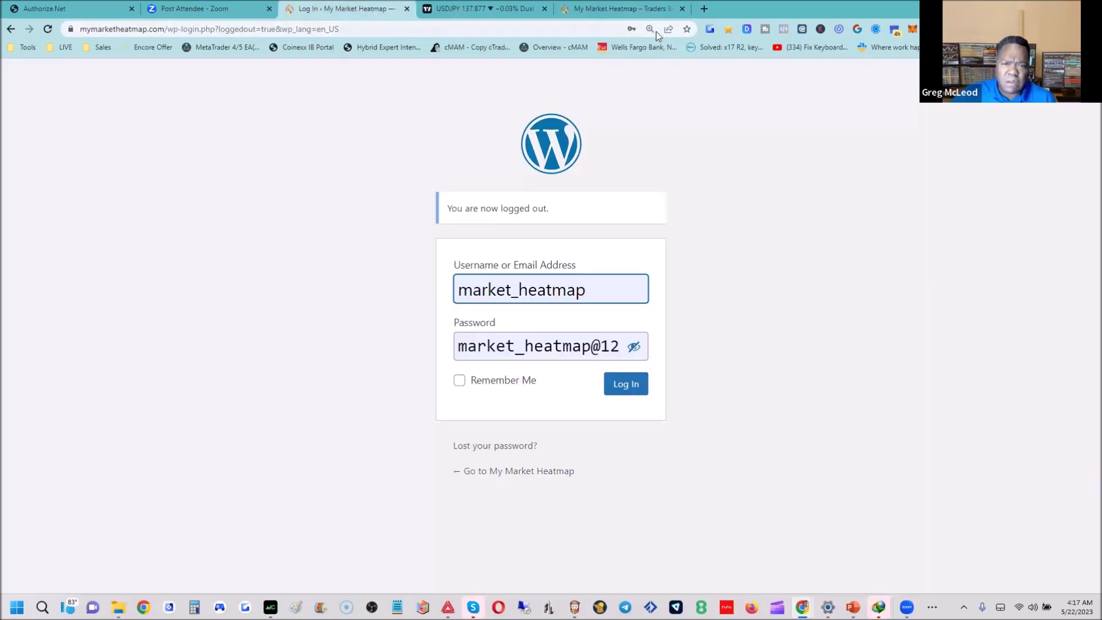
pyautogui.click(620, 8)
pyautogui.scroll(-3, 655, 380)
pyautogui.click(553, 295)
pyautogui.scroll(-2, 561, 331)
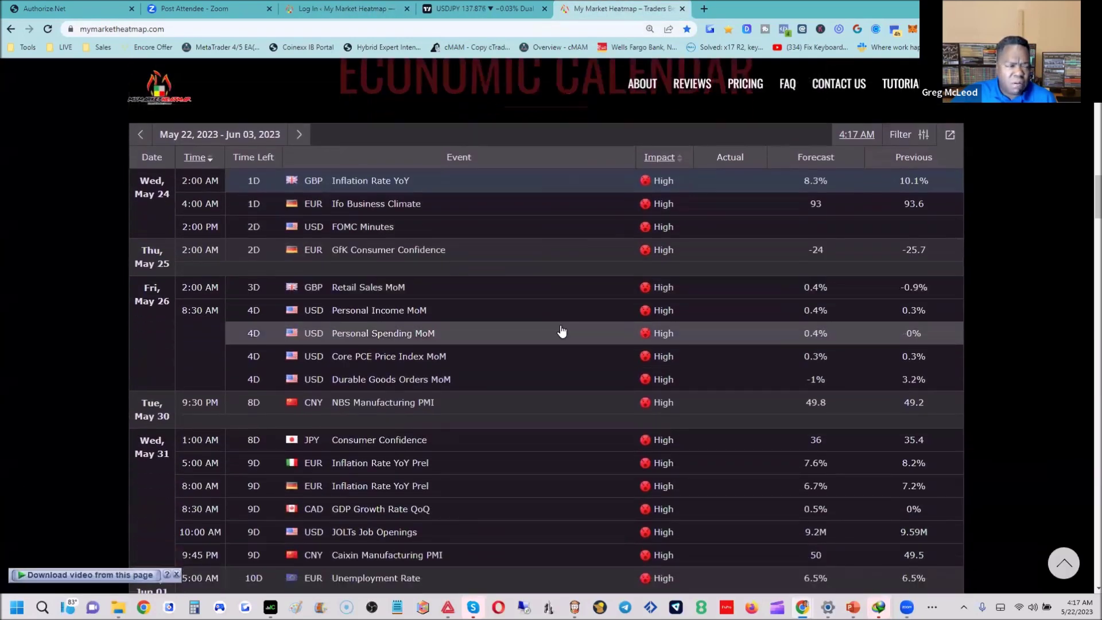
pyautogui.scroll(-2, 563, 329)
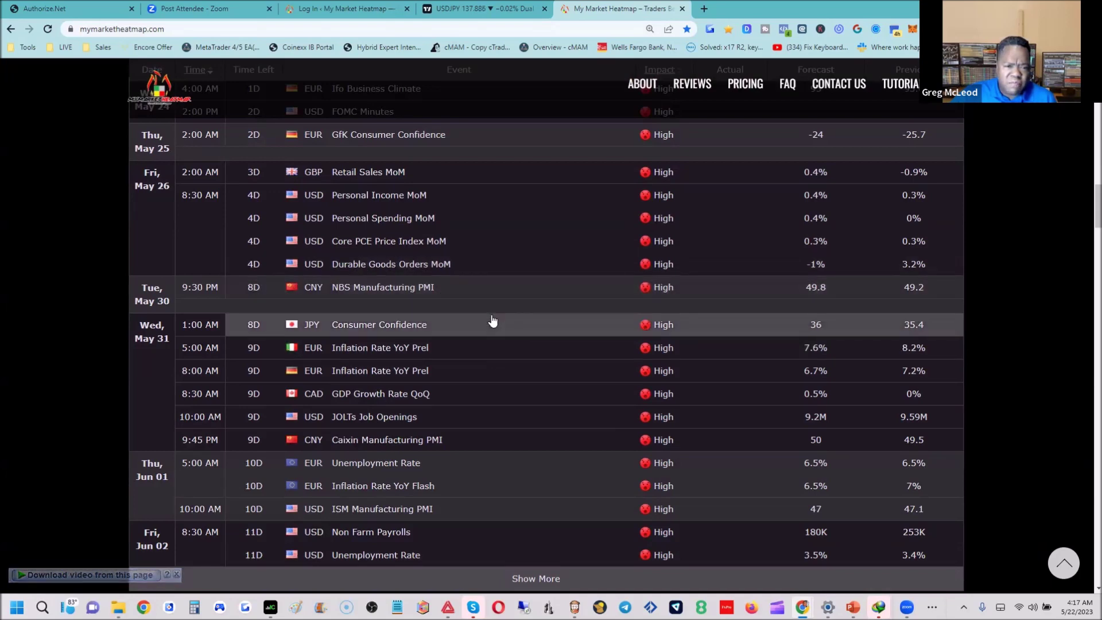
pyautogui.scroll(2, 492, 320)
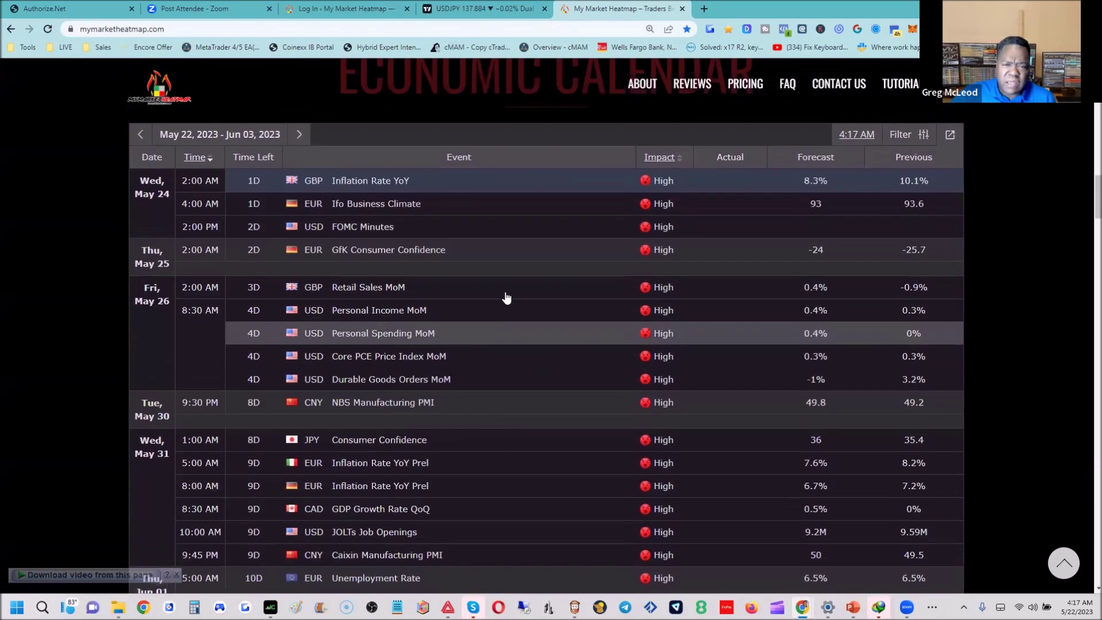
# Step: Return to TradingView, load the EIGHTCAP SPX500 chart and remove all of its existing drawings
pyautogui.click(457, 8)
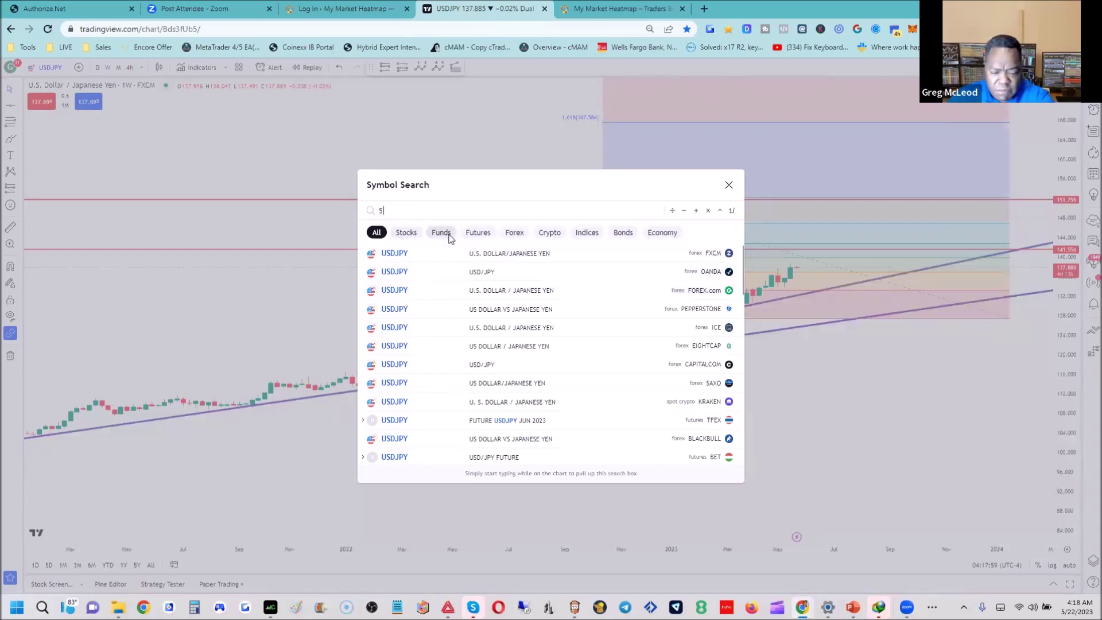
pyautogui.write('PX5')
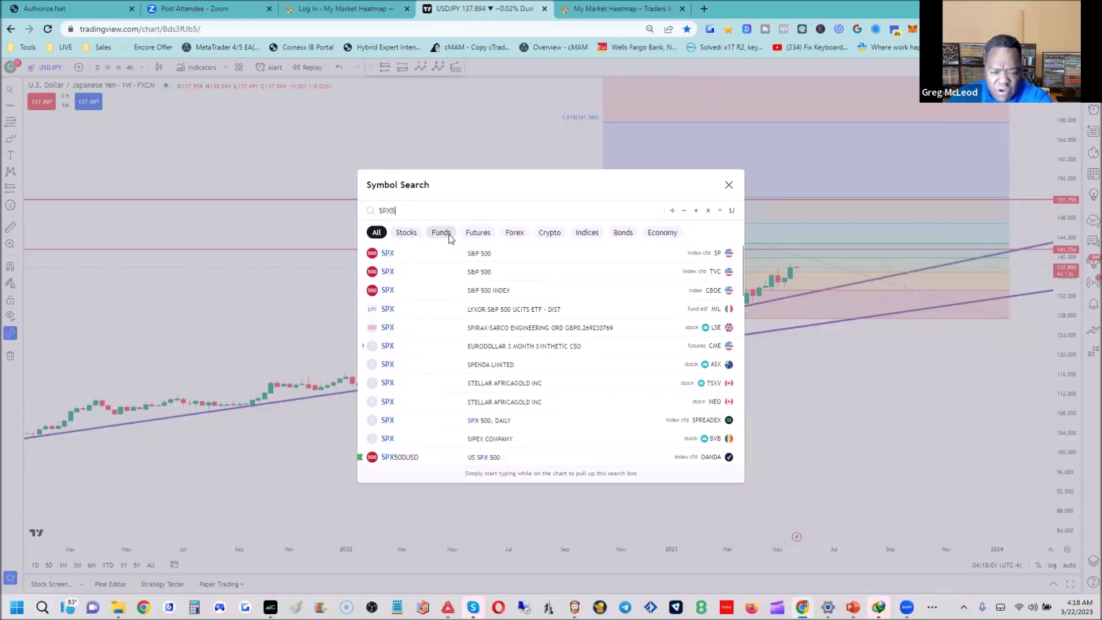
pyautogui.write('00')
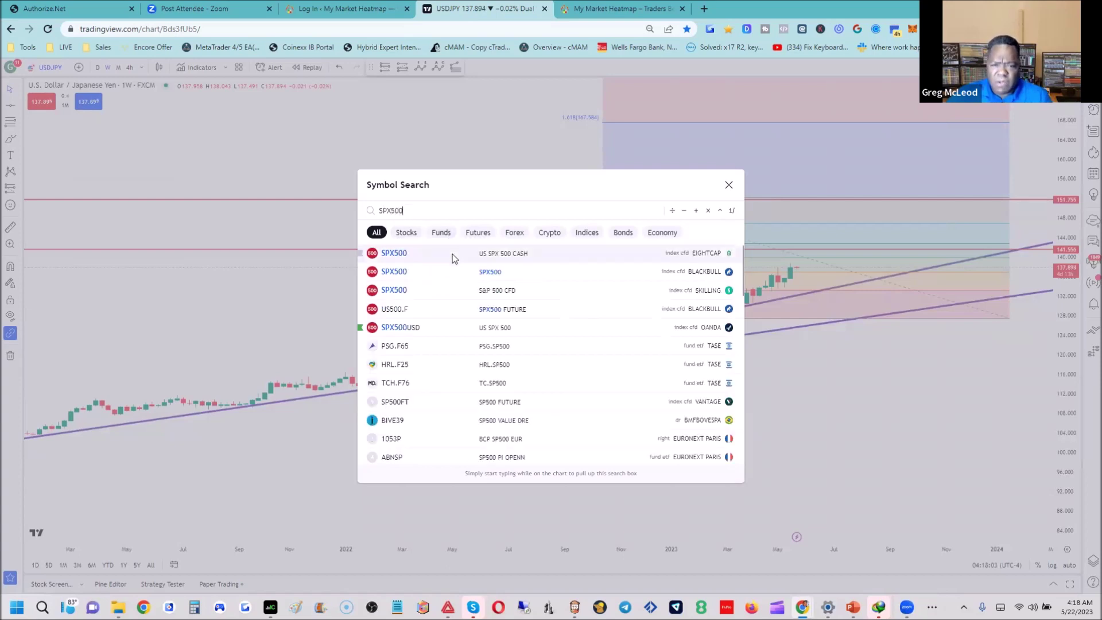
pyautogui.click(452, 255)
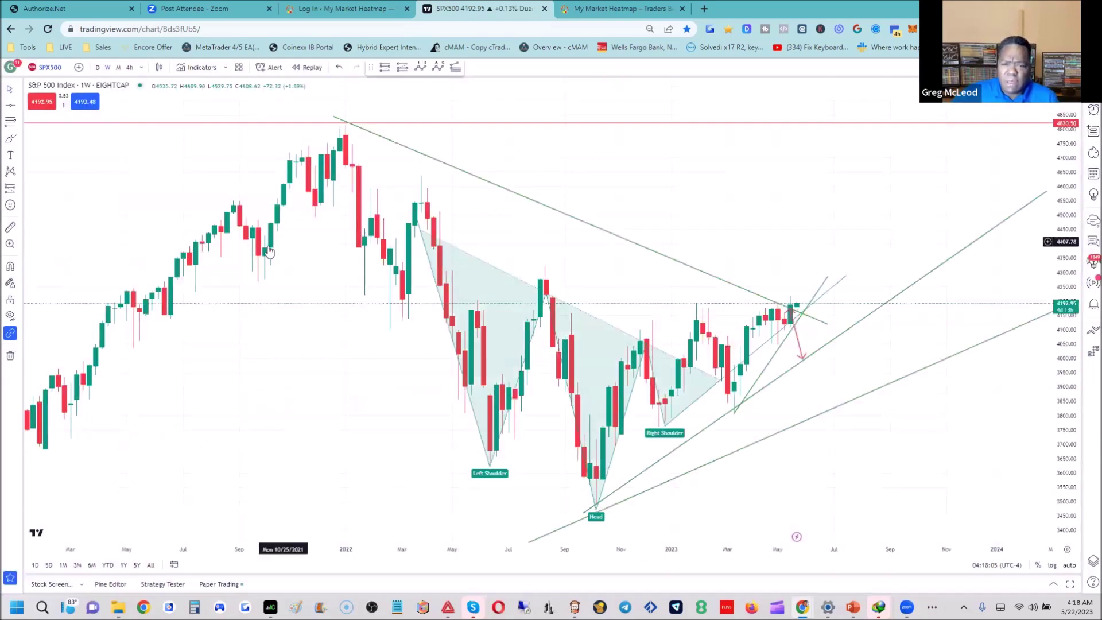
pyautogui.rightClick(304, 294)
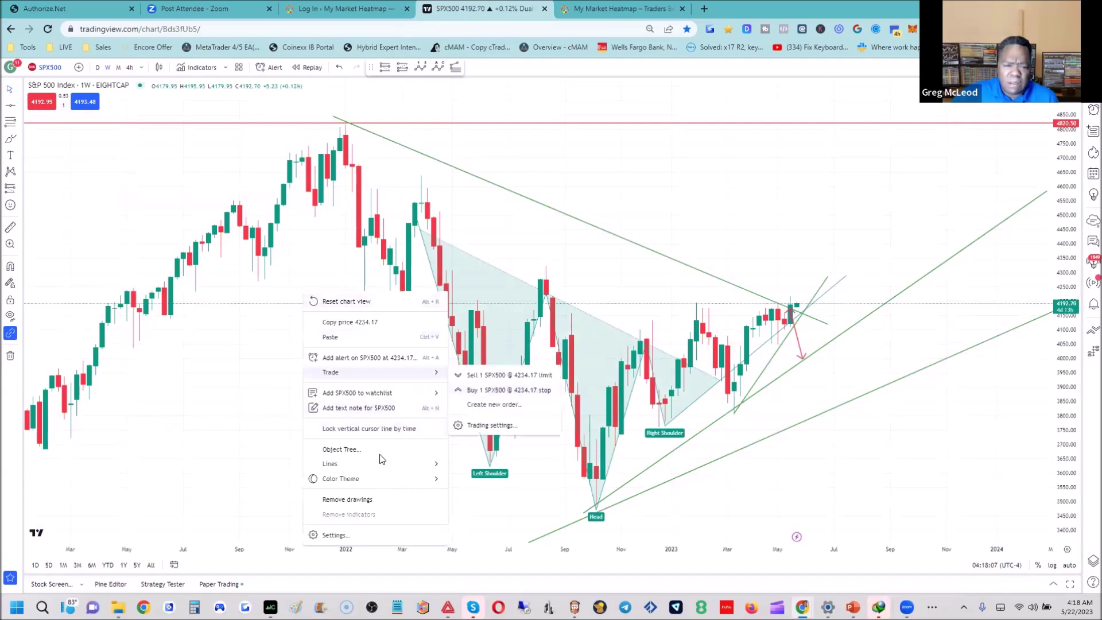
pyautogui.click(360, 501)
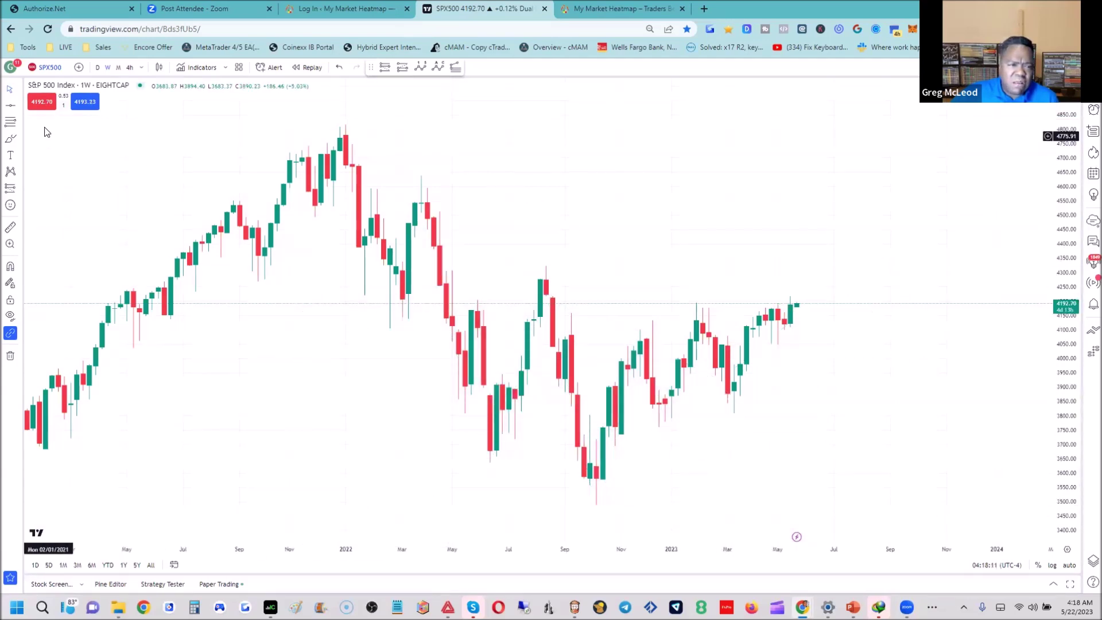
# Step: Draw a rising trend line from the March 2023 low at about 3811 to July 2023 at about 4385
pyautogui.click(18, 108)
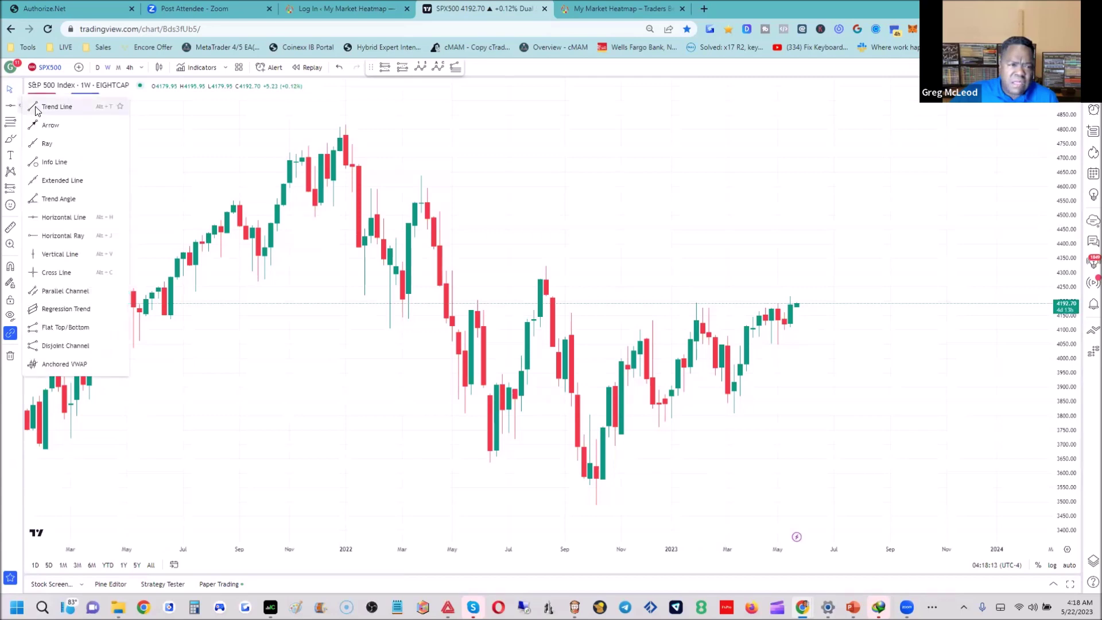
pyautogui.click(43, 105)
pyautogui.click(734, 411)
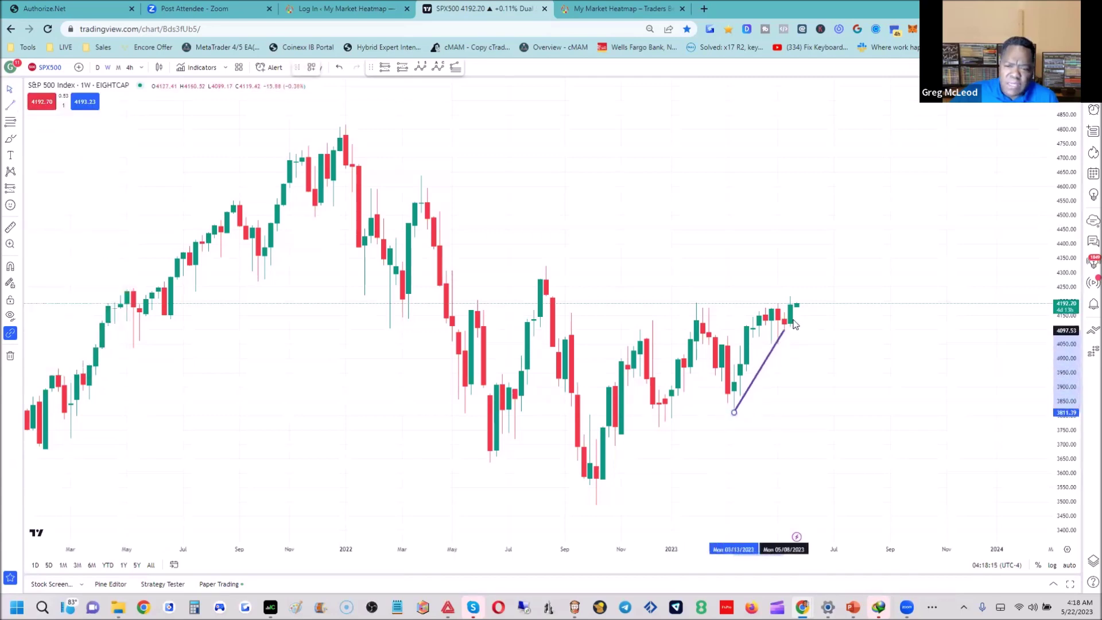
pyautogui.click(845, 249)
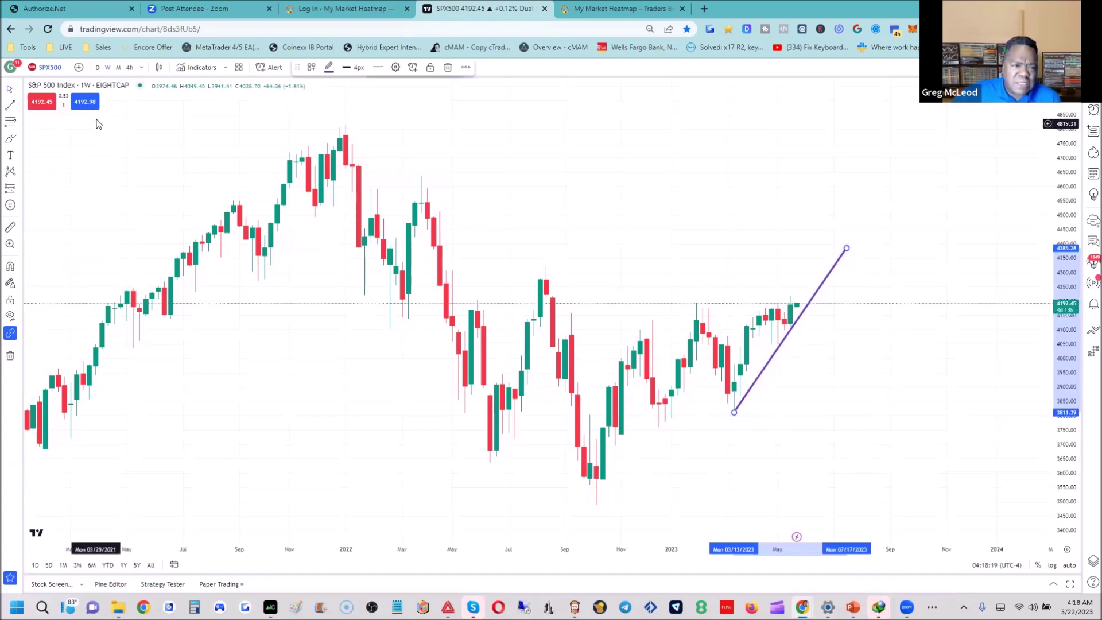
# Step: Draw a falling trend line from the January 2022 high at about 4821 to September 2023 at about 4073
pyautogui.click(270, 146)
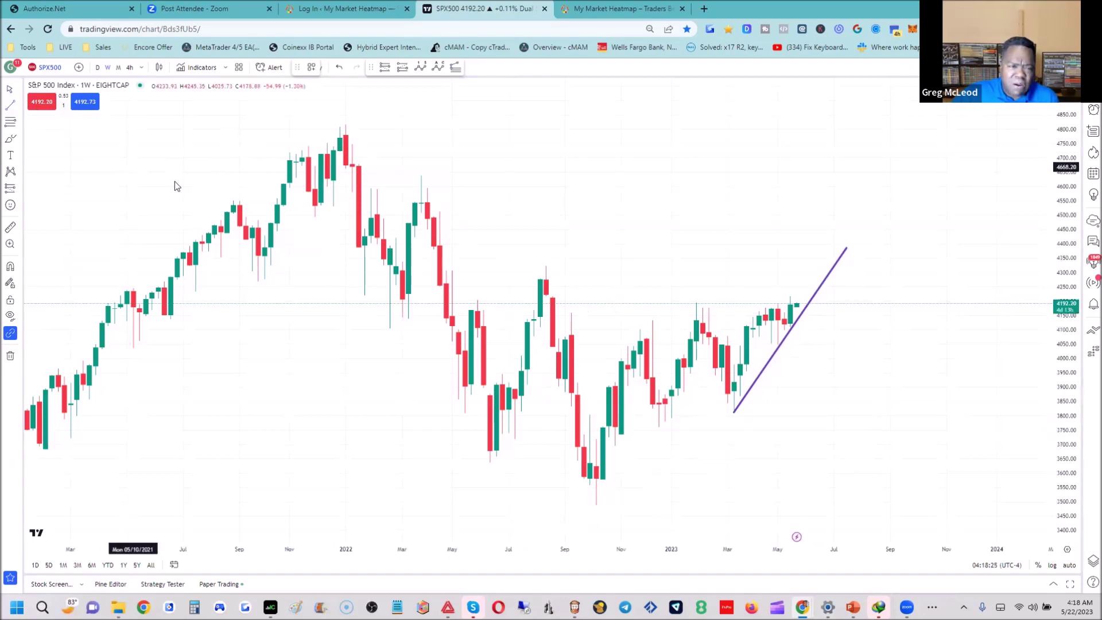
pyautogui.click(346, 123)
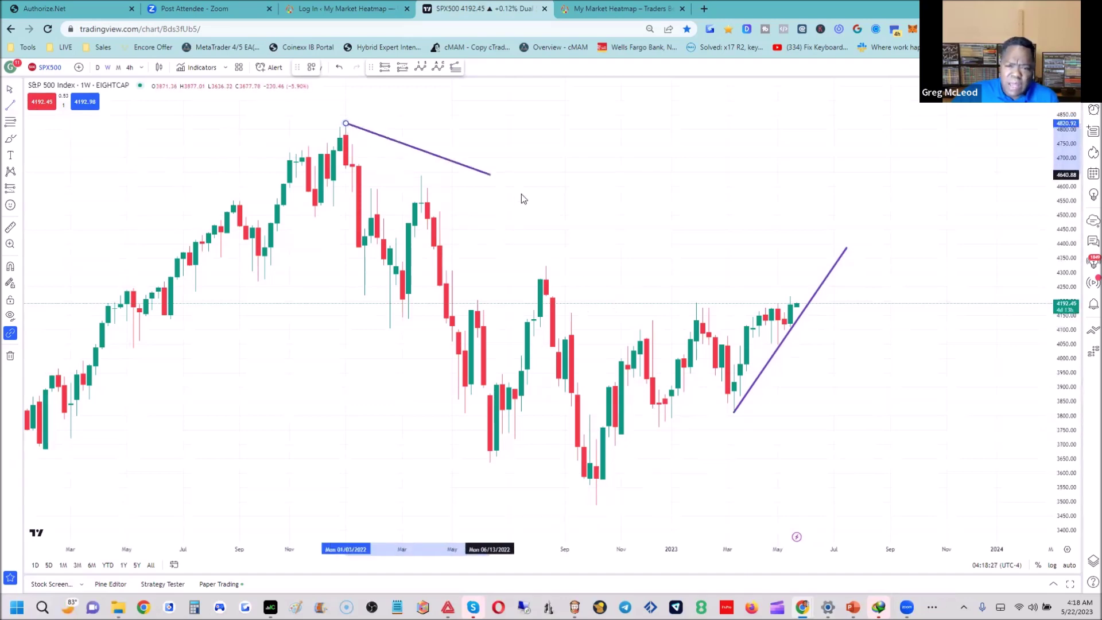
pyautogui.click(665, 337)
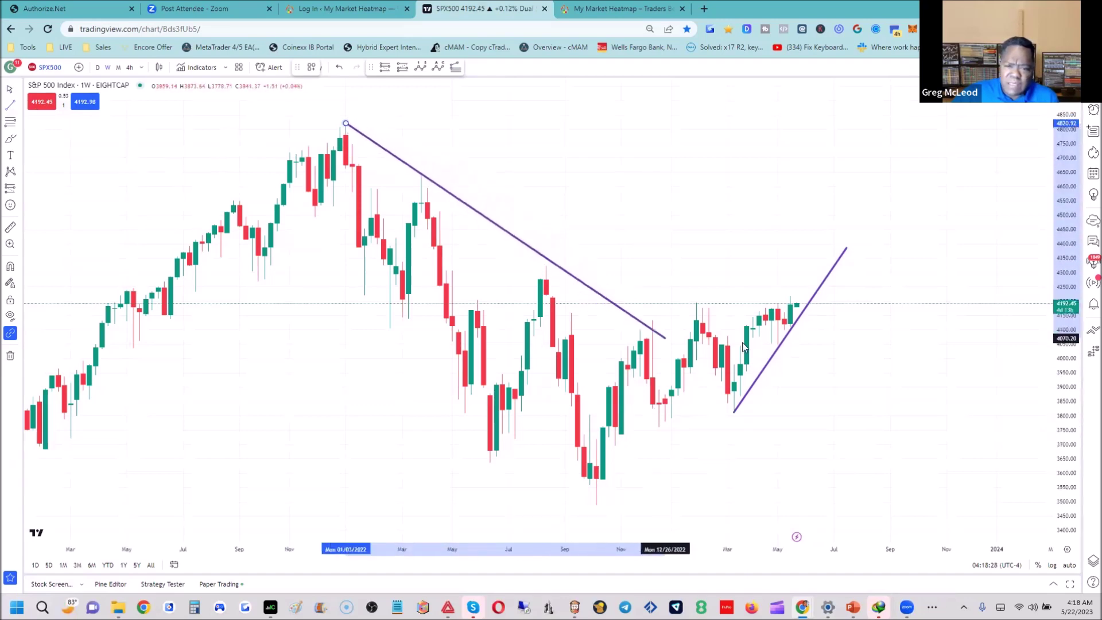
pyautogui.click(892, 337)
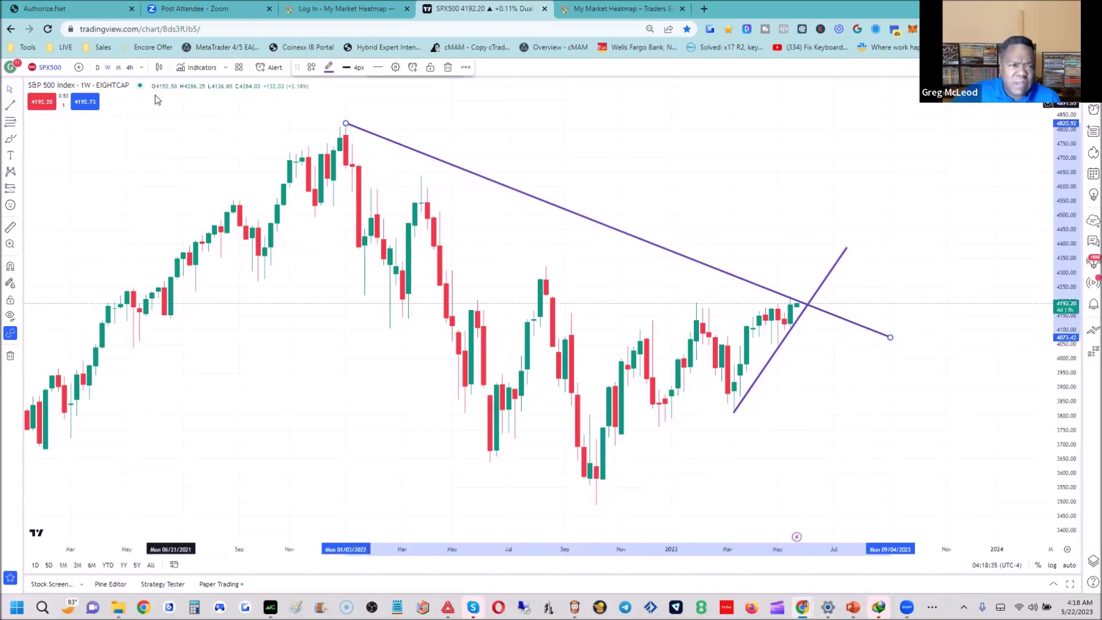
# Step: Check SPX500 on the monthly and weekly timeframes, and switch the chart to the daily timeframe
pyautogui.click(121, 69)
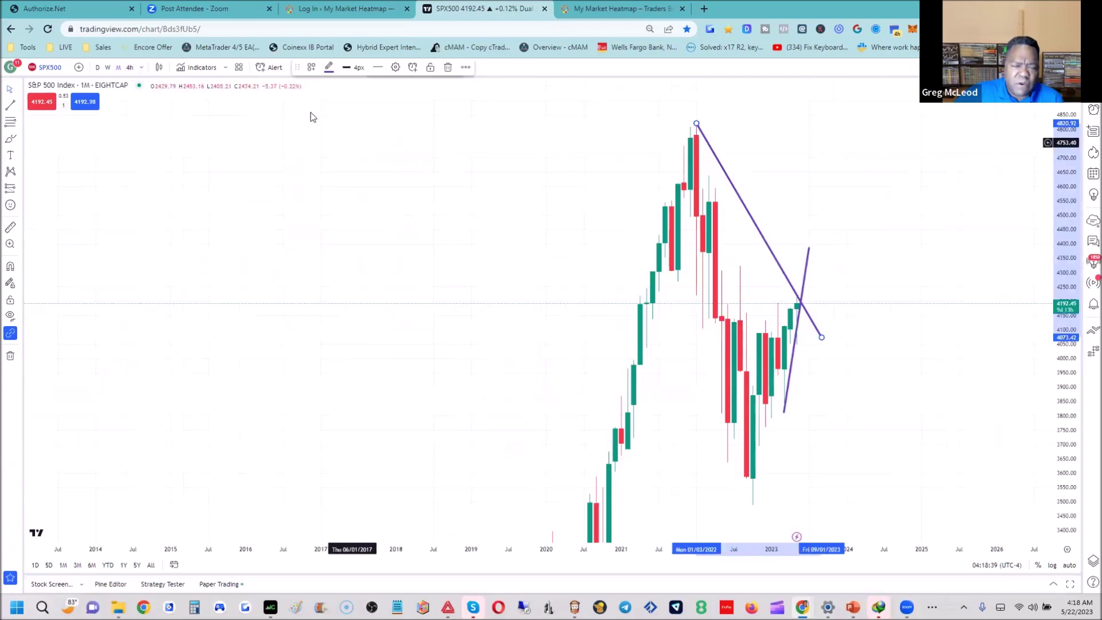
pyautogui.click(109, 68)
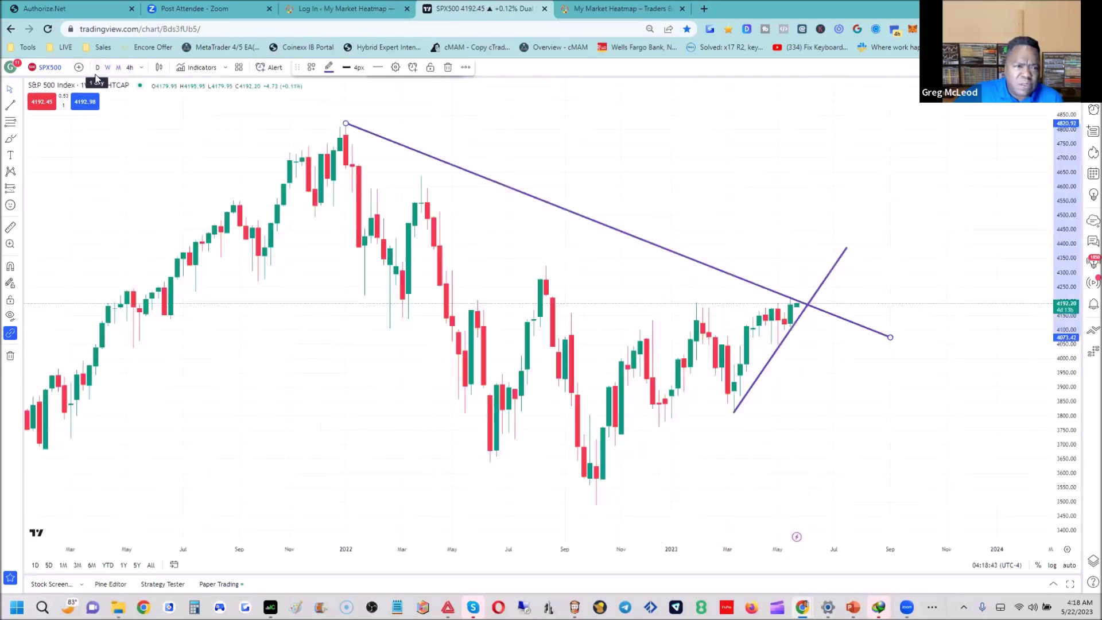
pyautogui.click(97, 68)
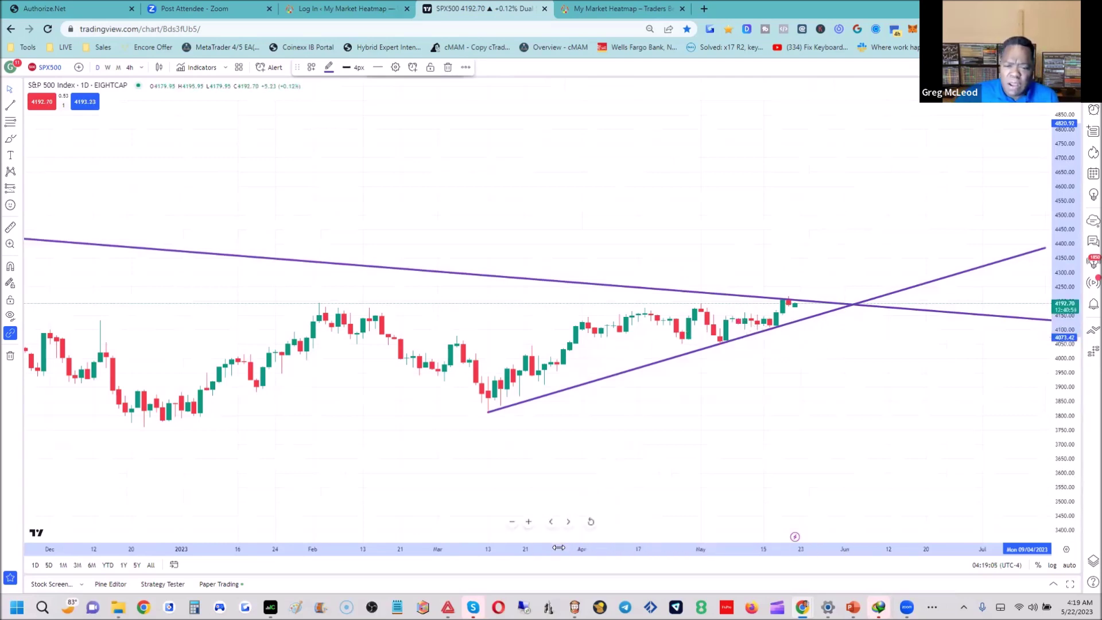
pyautogui.scroll(-1, 573, 544)
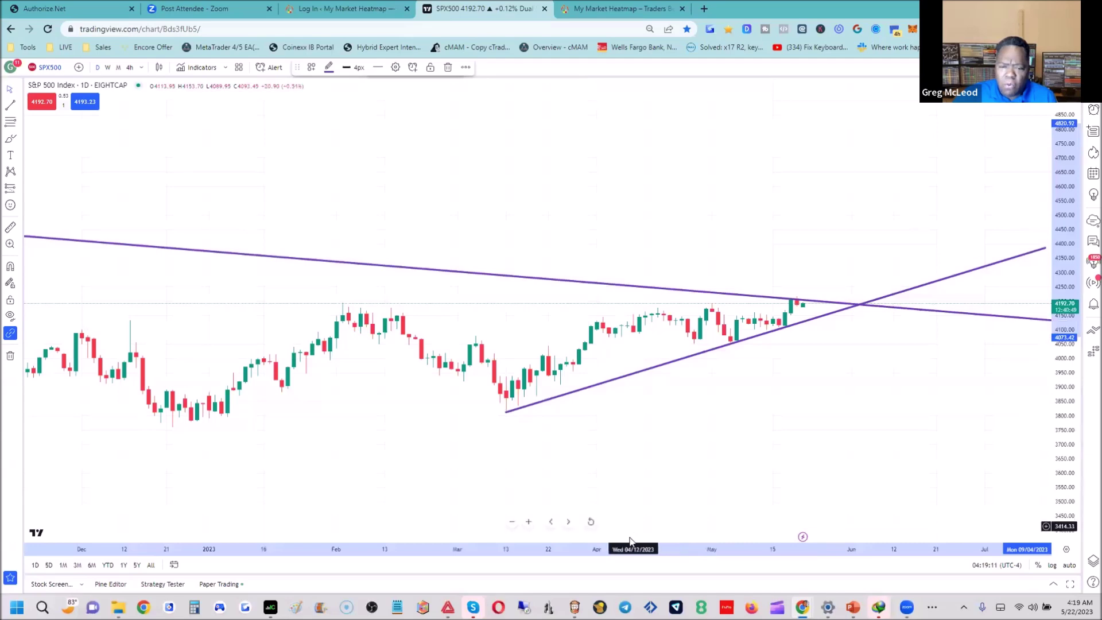
pyautogui.moveTo(629, 548); pyautogui.dragTo(854, 545)
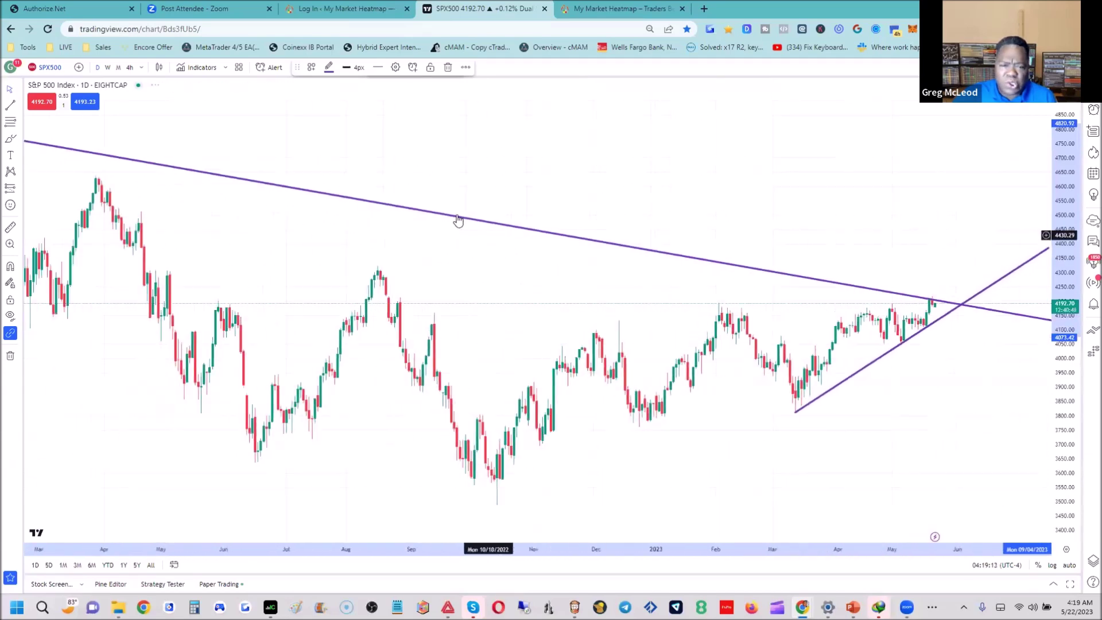
# Step: Add a horizontal line at the August 2022 high, about 4319
pyautogui.click(22, 109)
pyautogui.click(60, 217)
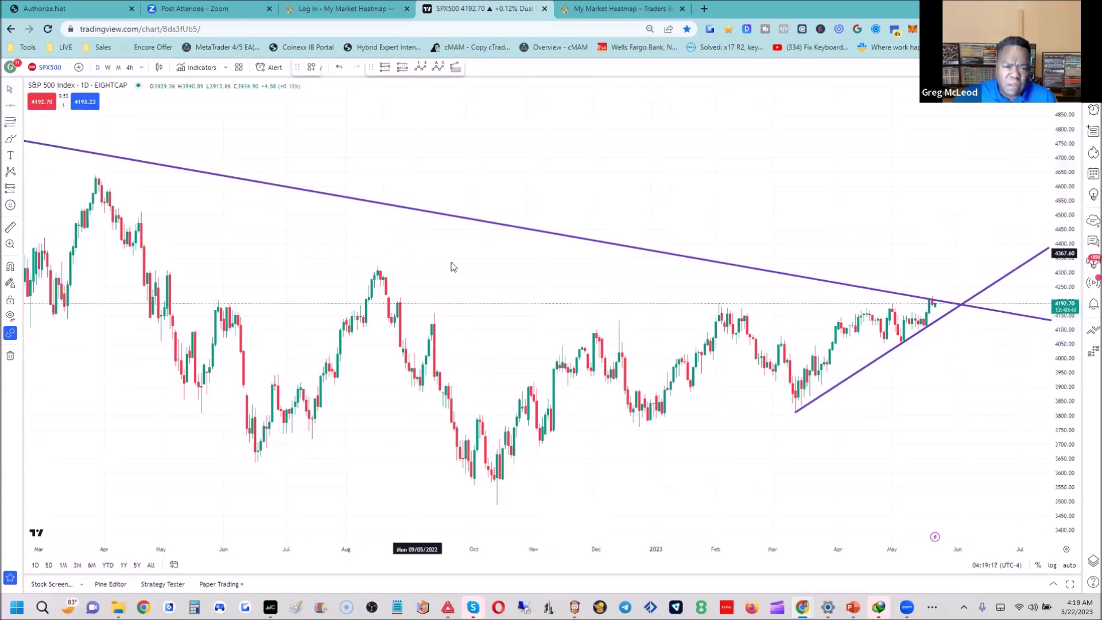
pyautogui.click(377, 267)
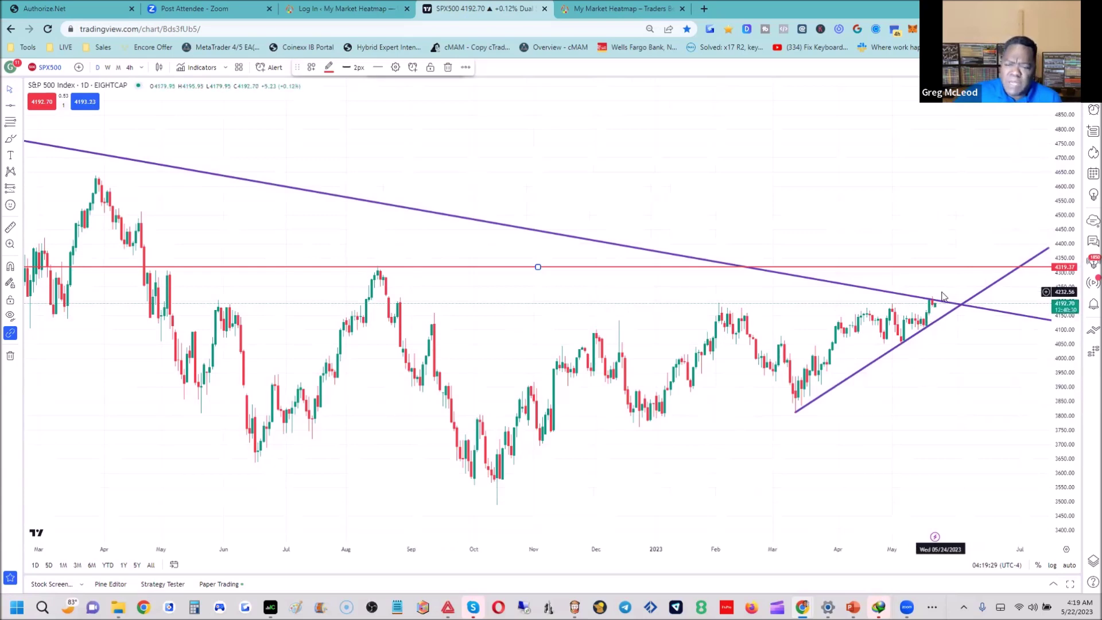
# Step: Draw an upward arrow from the latest price at about 4197 to the horizontal line, ending at about 4315 in early June 2023
pyautogui.click(20, 108)
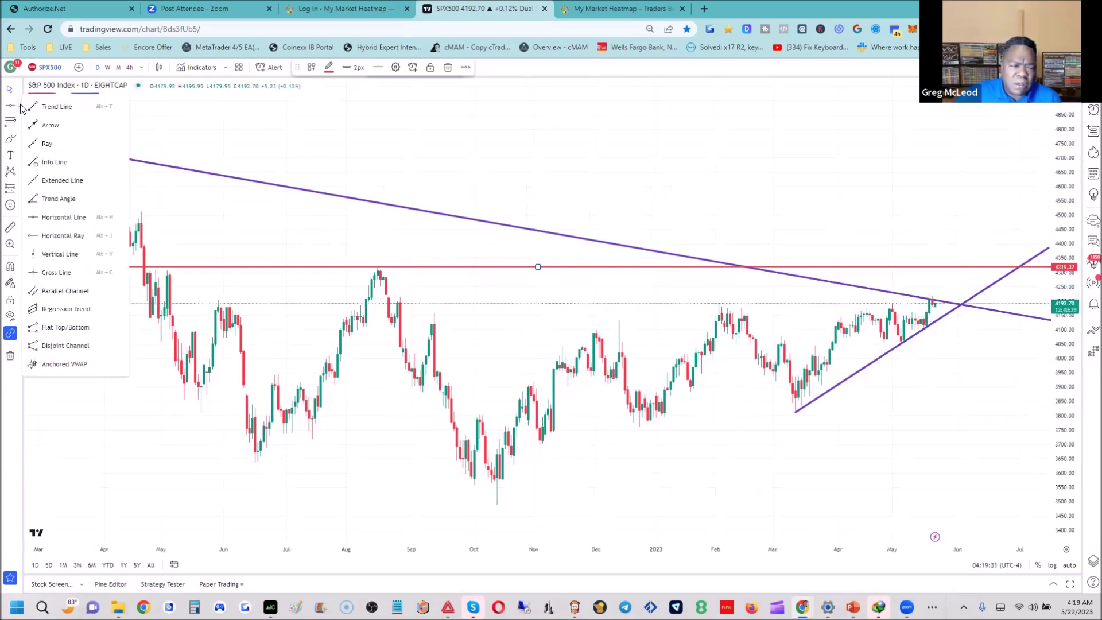
pyautogui.click(51, 125)
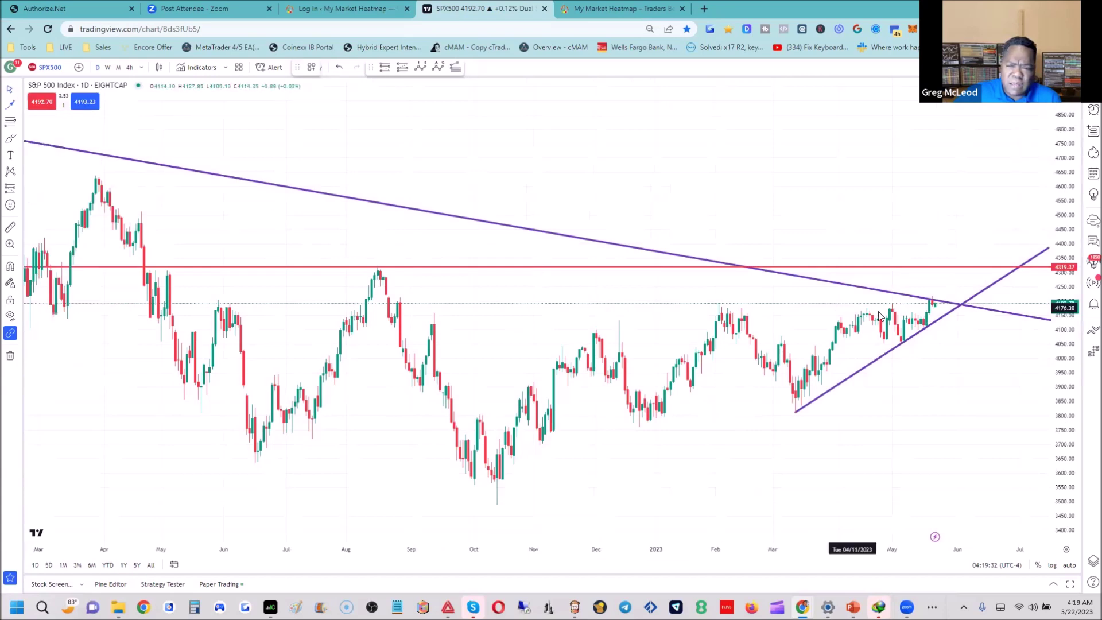
pyautogui.click(943, 302)
pyautogui.click(960, 269)
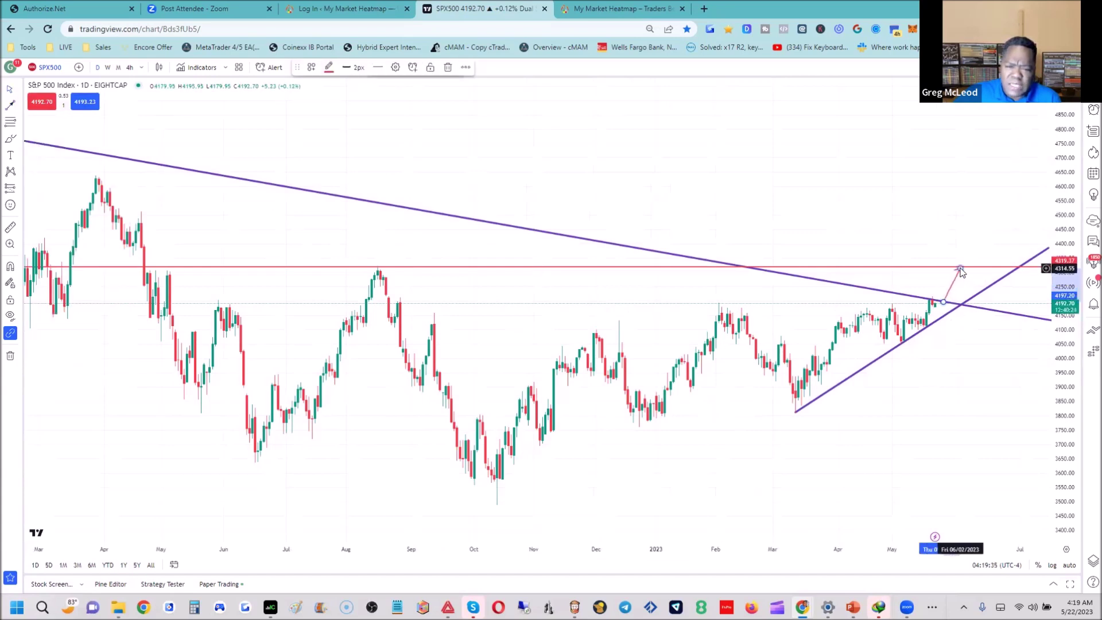
pyautogui.click(590, 313)
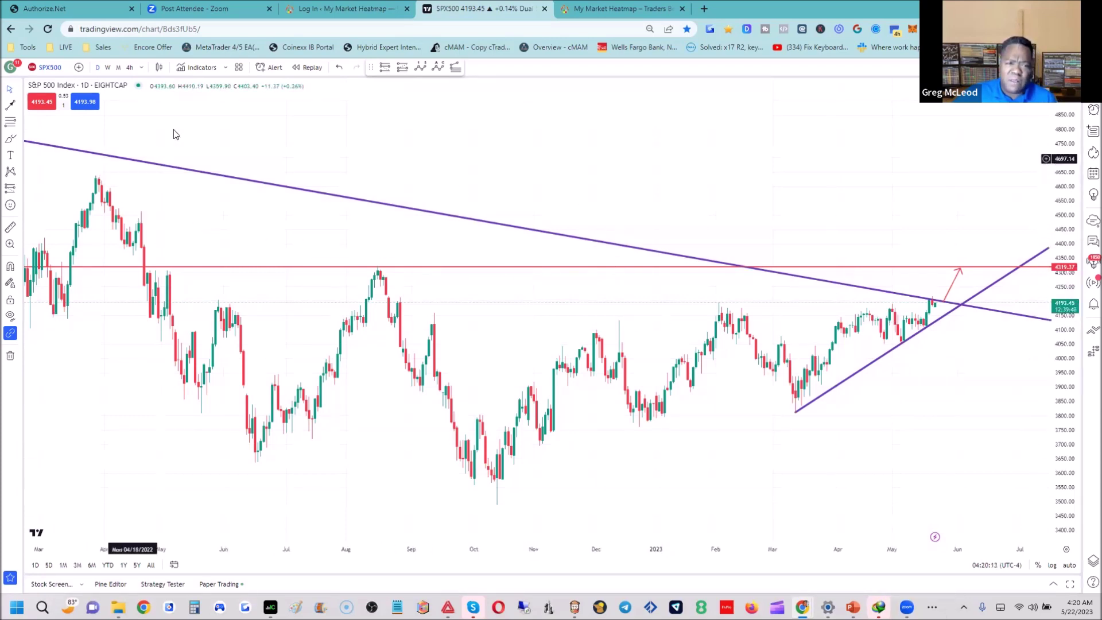
# Step: Add a horizontal line at the late March 2022 high, about 4633
pyautogui.click(20, 105)
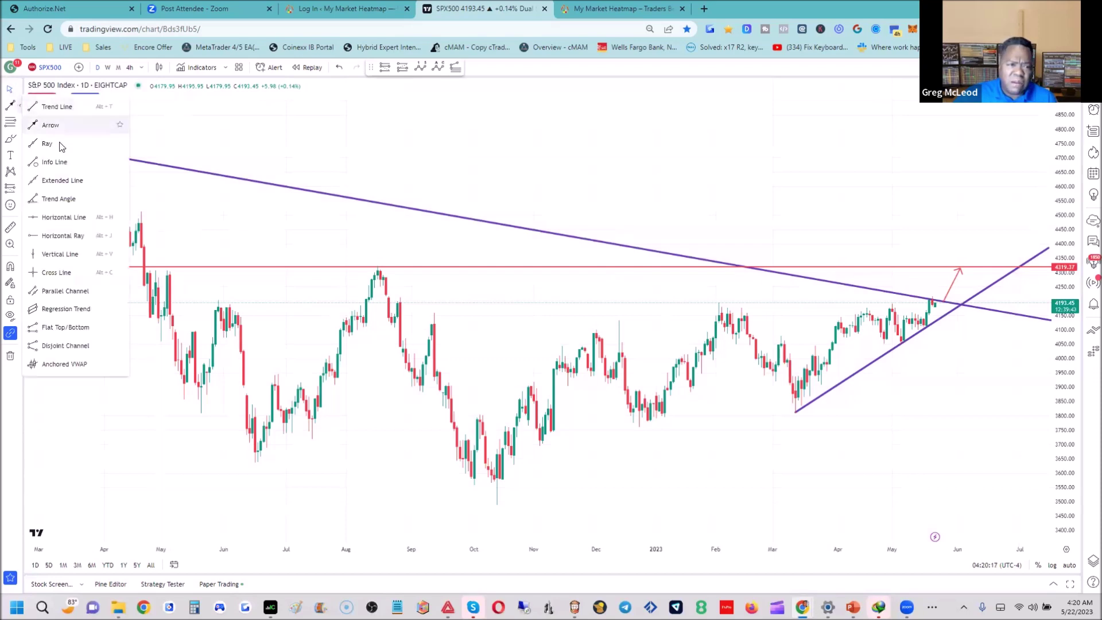
pyautogui.click(55, 220)
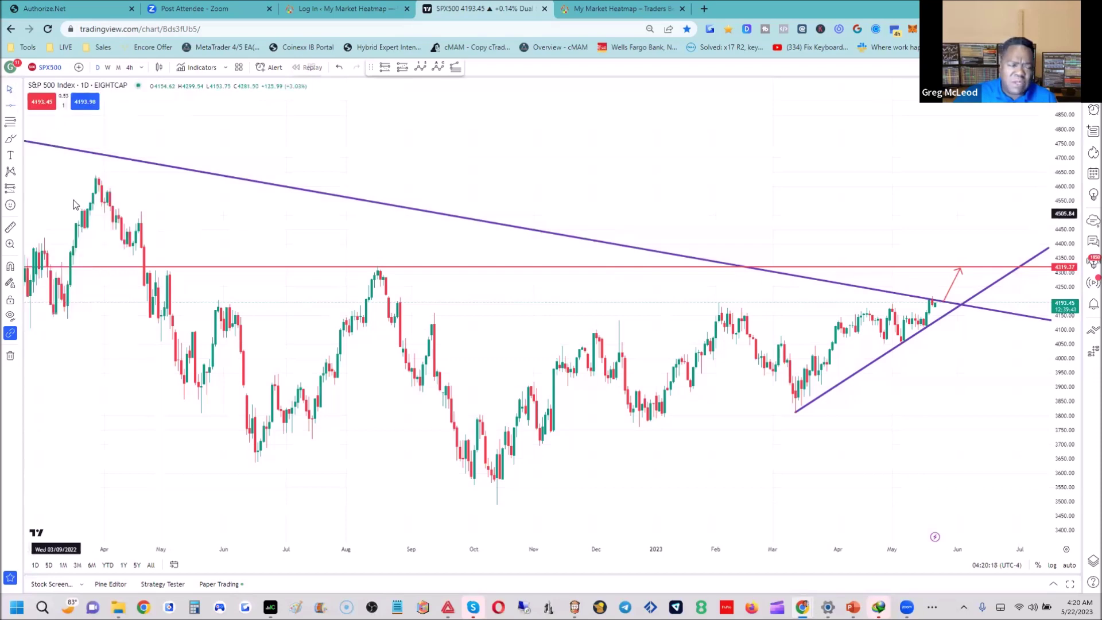
pyautogui.click(98, 177)
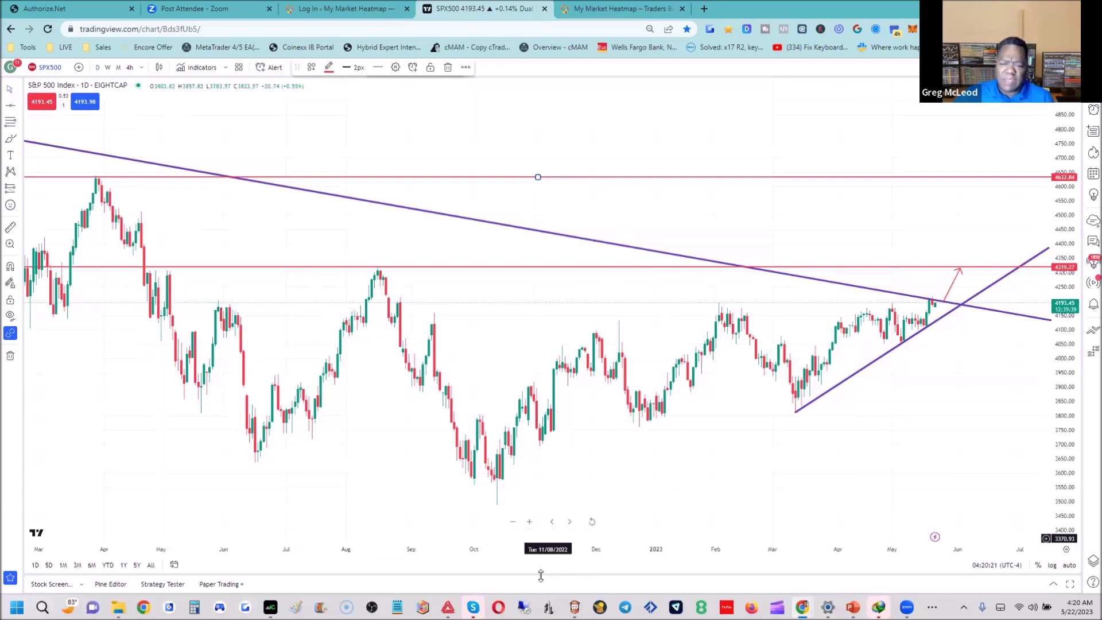
# Step: Add another horizontal line at the January 2022 high where the falling trend line starts, about 4813
pyautogui.moveTo(507, 543); pyautogui.dragTo(729, 545)
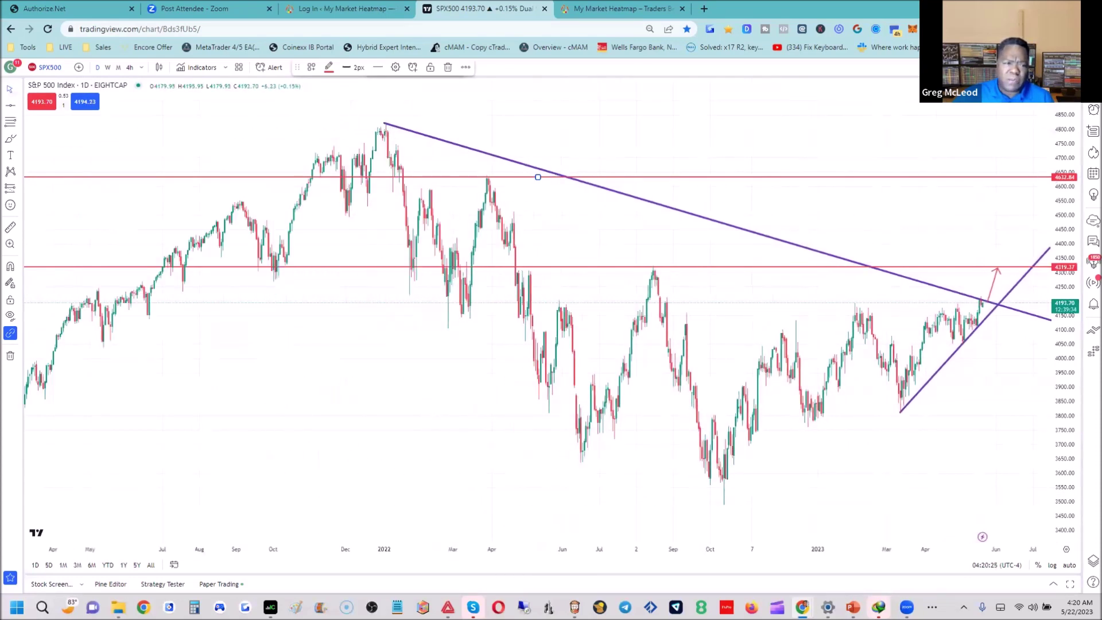
pyautogui.click(10, 108)
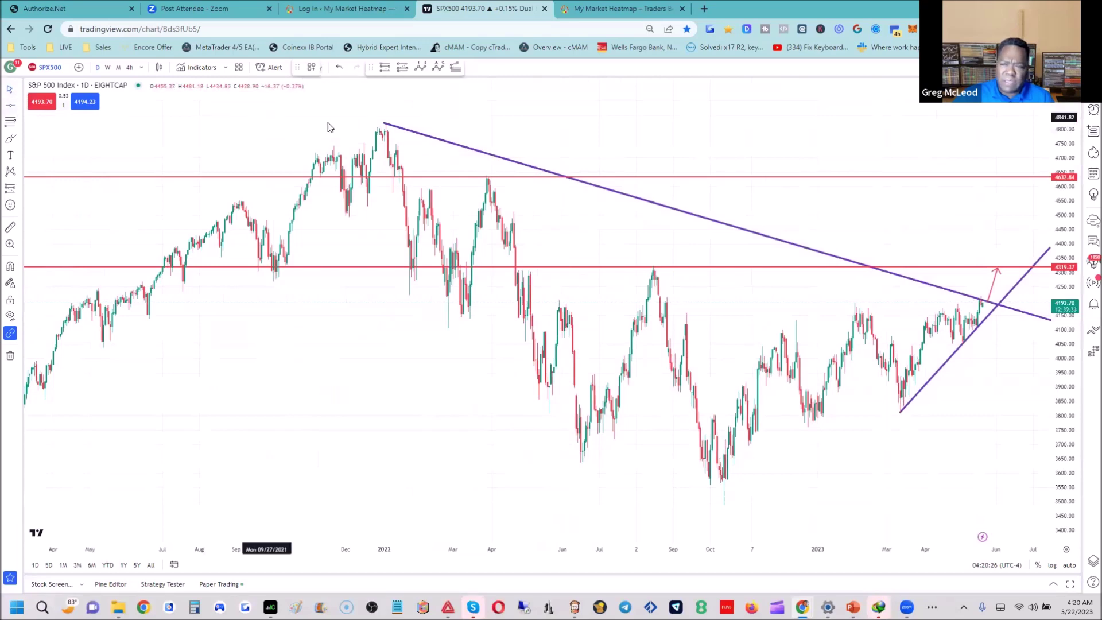
pyautogui.click(382, 125)
pyautogui.moveTo(373, 357); pyautogui.dragTo(238, 339)
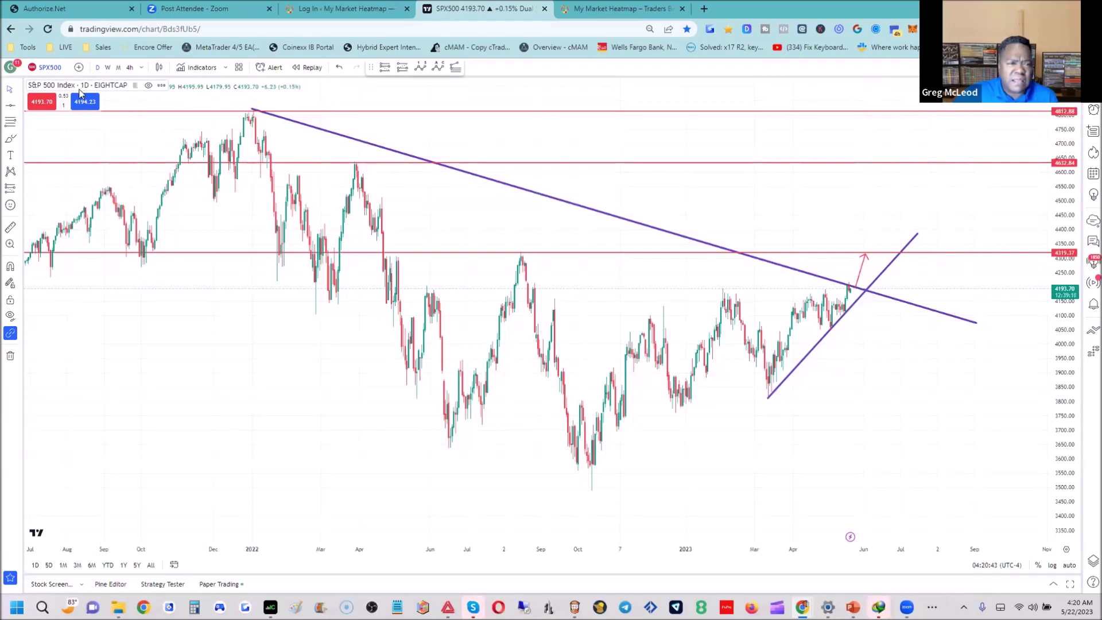
# Step: Switch the chart to the NAS100 US Tech 100 index from Pepperstone
pyautogui.click(57, 73)
pyautogui.write('N')
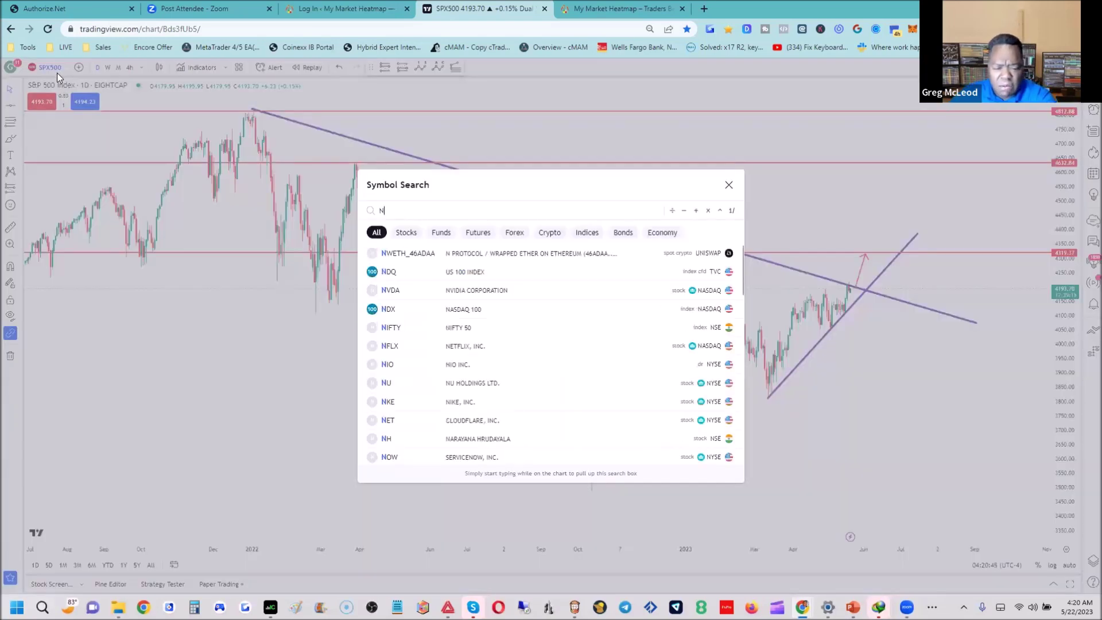
pyautogui.write('AS')
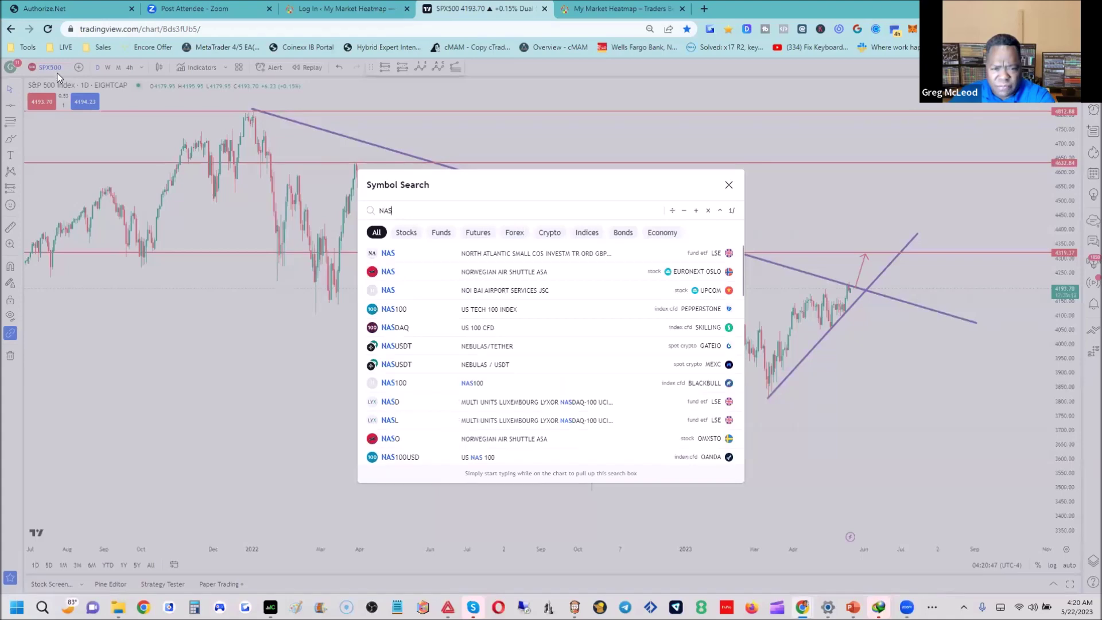
pyautogui.write('100')
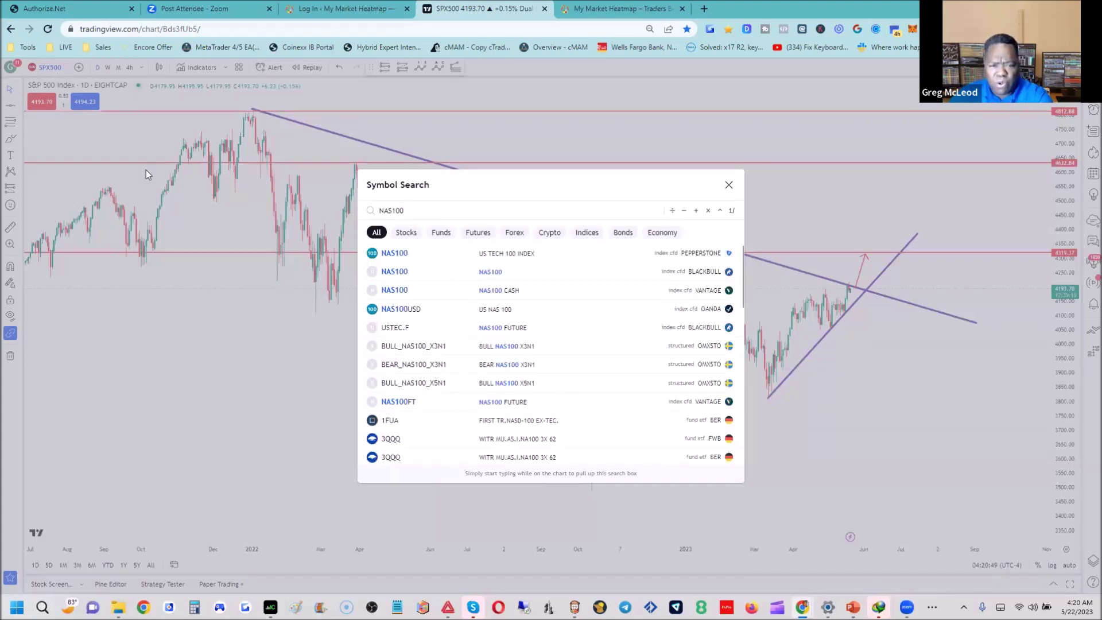
pyautogui.click(431, 254)
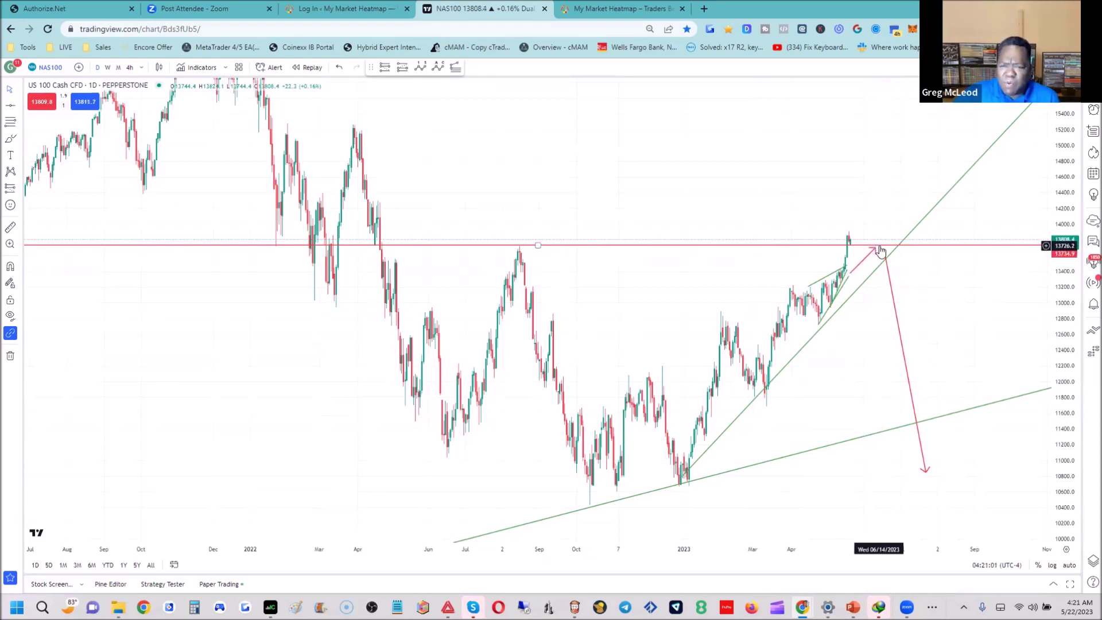
# Step: Remove the long downward projection arrow that starts below the horizontal line in mid-June 2023
pyautogui.scroll(5, 467, 528)
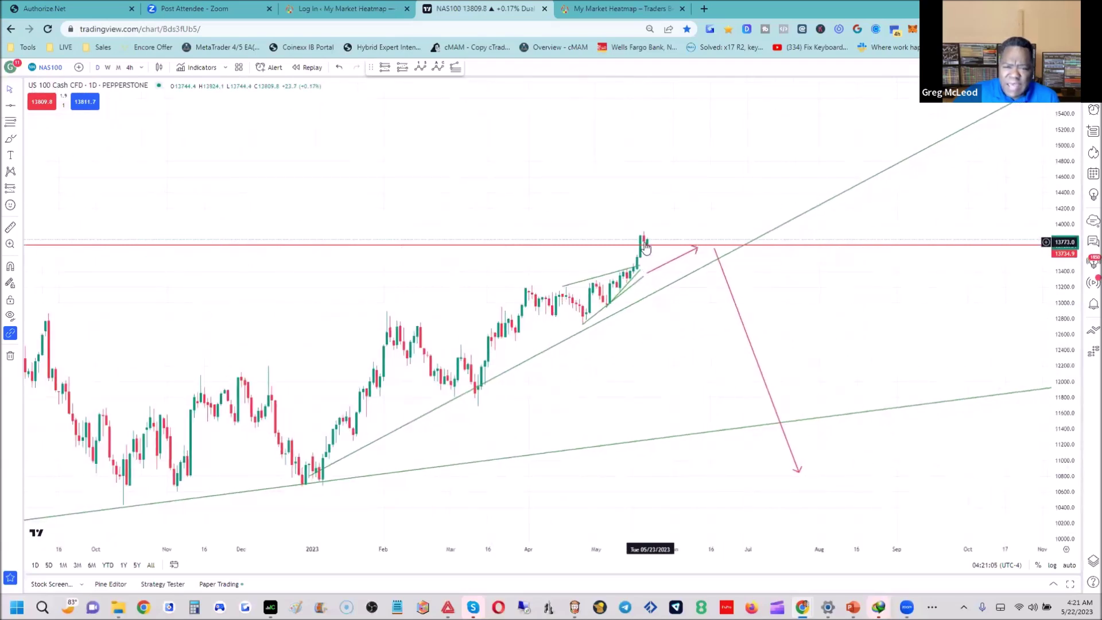
pyautogui.moveTo(1065, 345); pyautogui.dragTo(1065, 304)
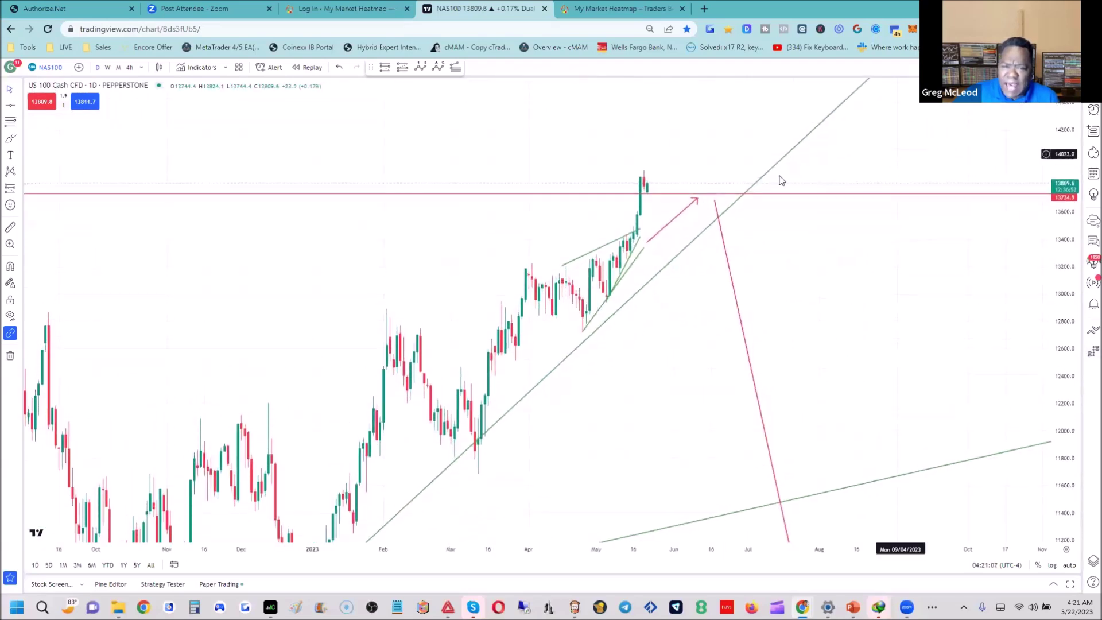
pyautogui.moveTo(470, 253); pyautogui.dragTo(518, 253)
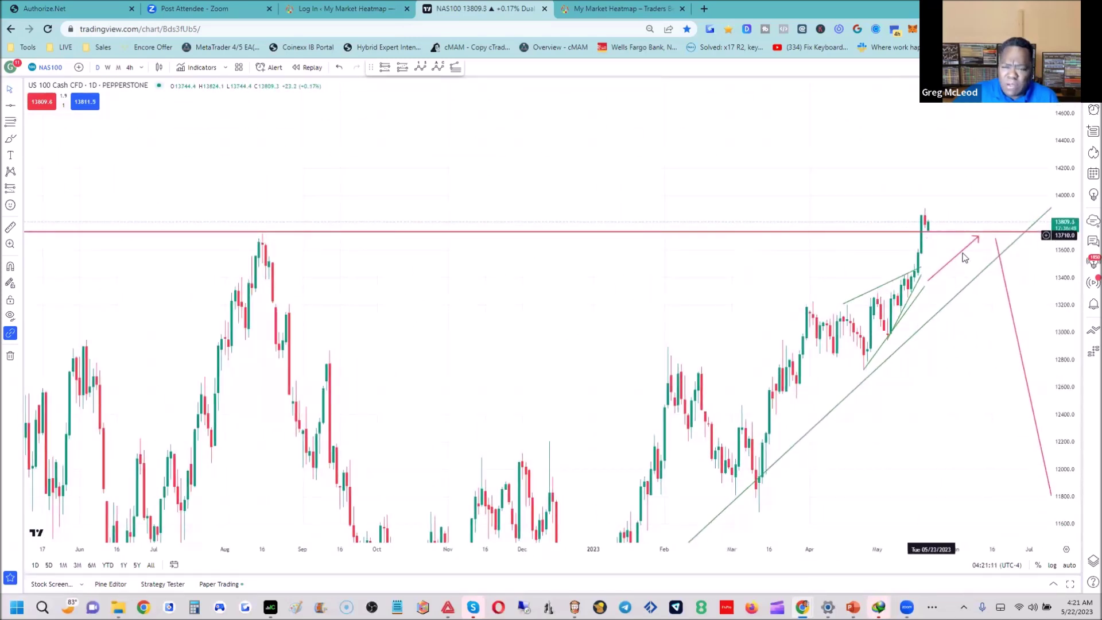
pyautogui.rightClick(1031, 395)
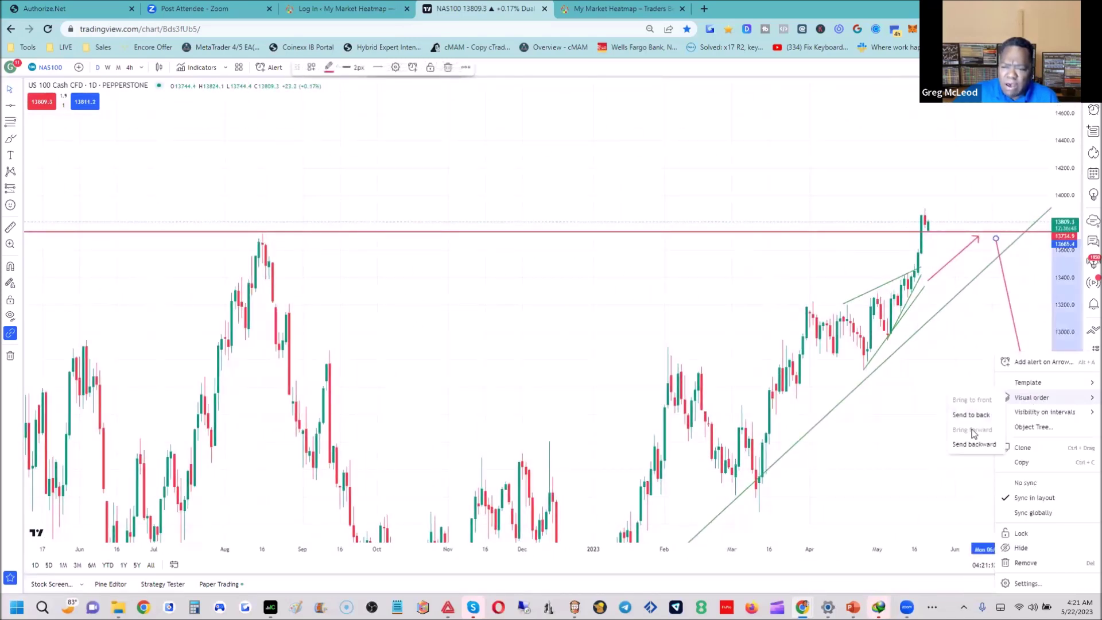
pyautogui.moveTo(919, 494); pyautogui.dragTo(785, 439)
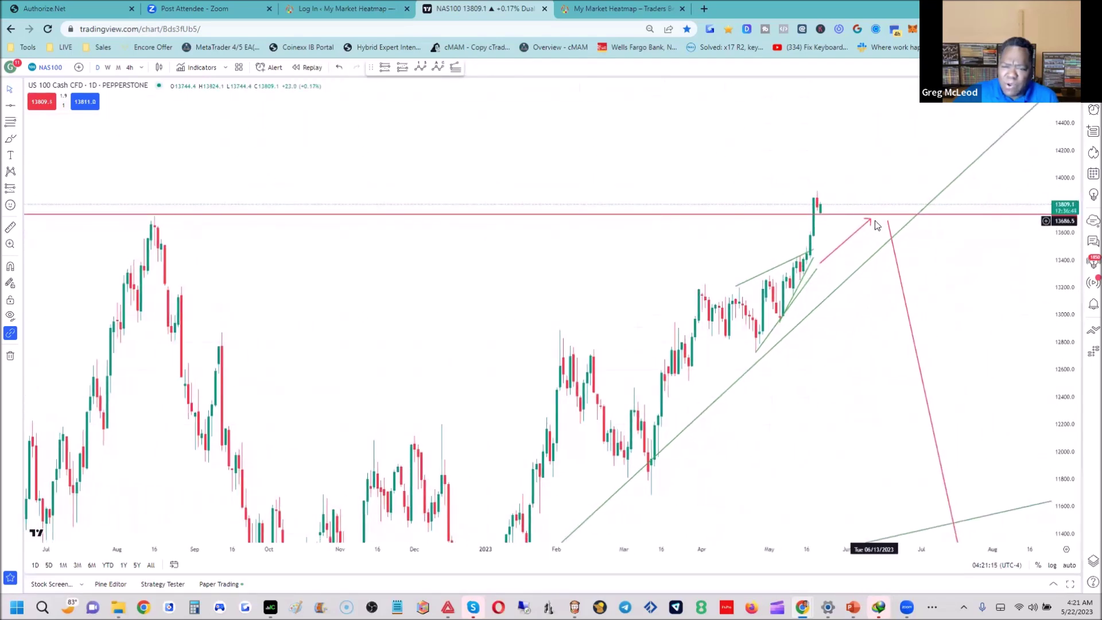
pyautogui.moveTo(956, 311); pyautogui.dragTo(835, 322)
pyautogui.rightClick(855, 489)
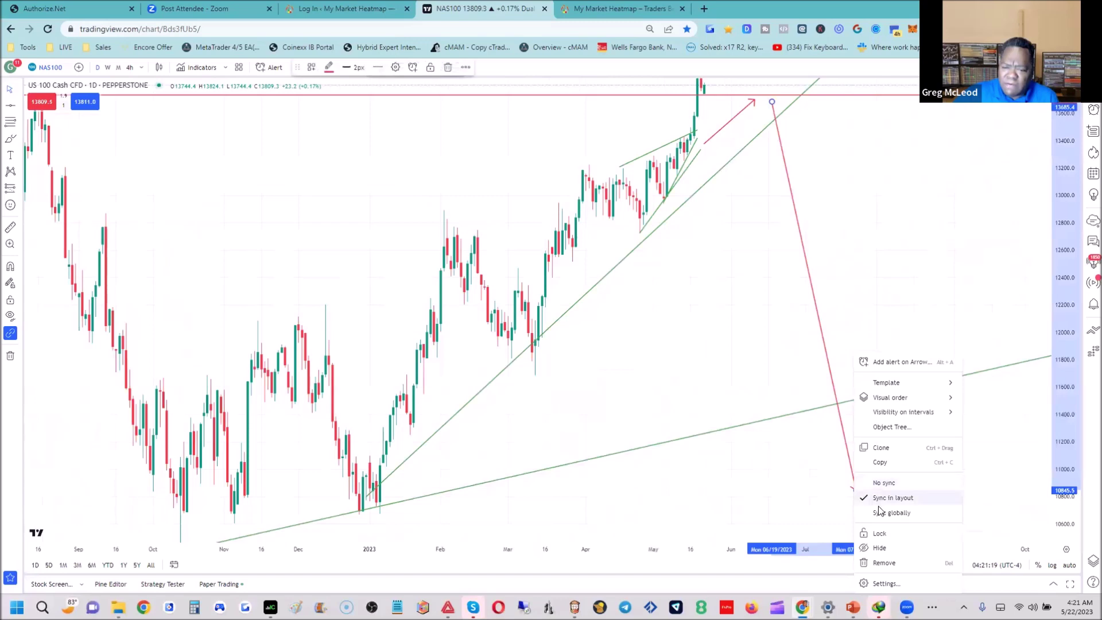
pyautogui.click(881, 563)
# Step: Draw an upward arrow from just above the horizontal line, about 13771 in late May 2023, to about 14215 on 12 June 2023
pyautogui.moveTo(803, 264); pyautogui.dragTo(1020, 428)
pyautogui.click(893, 246)
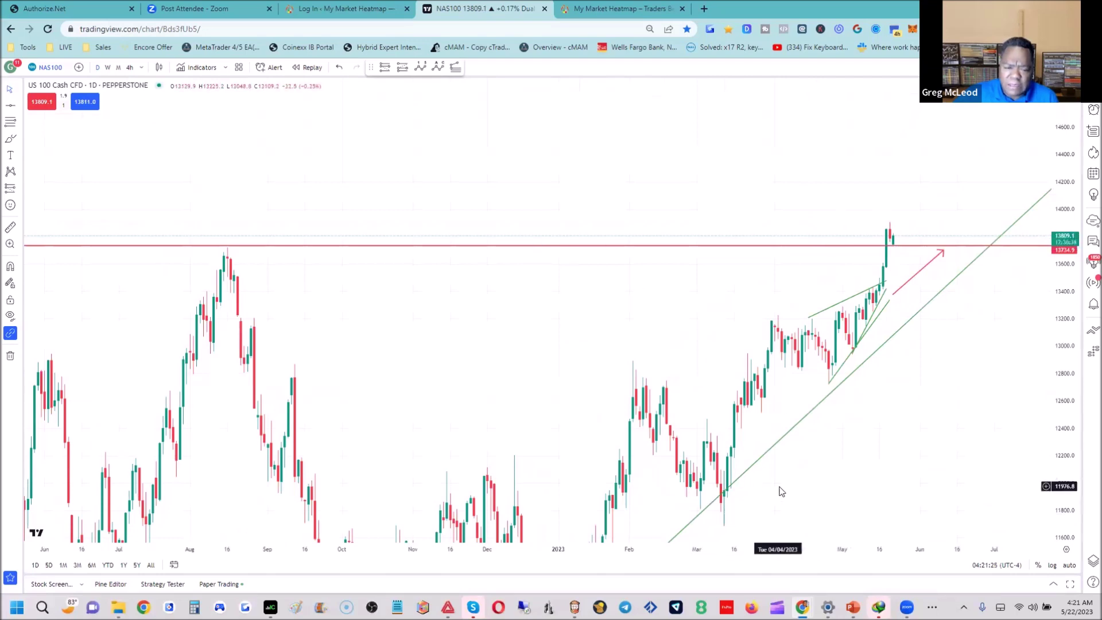
pyautogui.moveTo(717, 551); pyautogui.dragTo(919, 552)
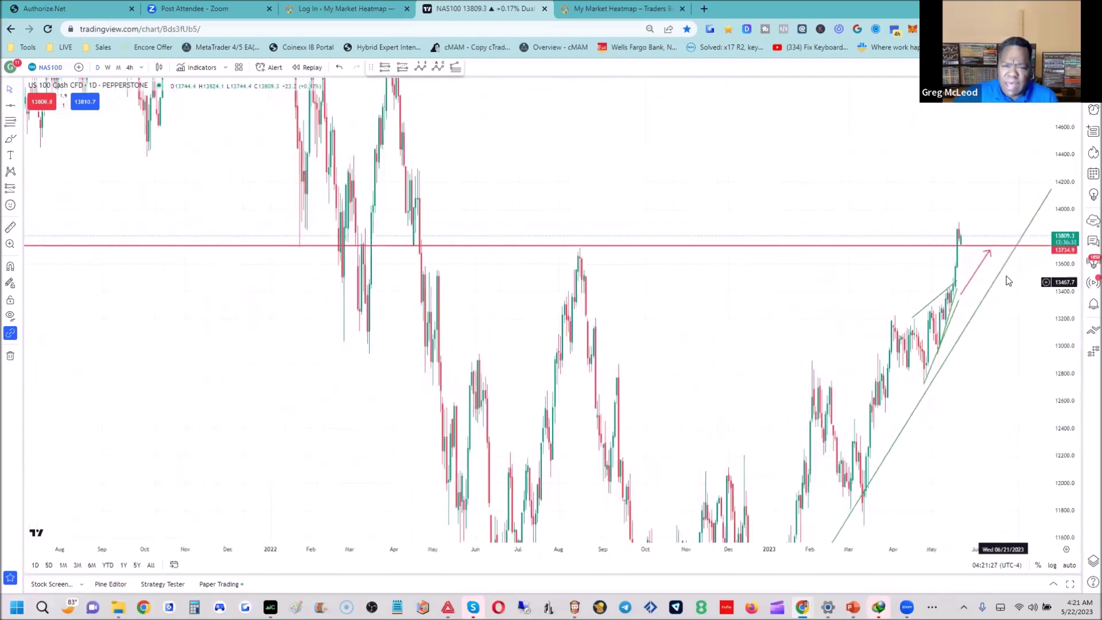
pyautogui.click(20, 106)
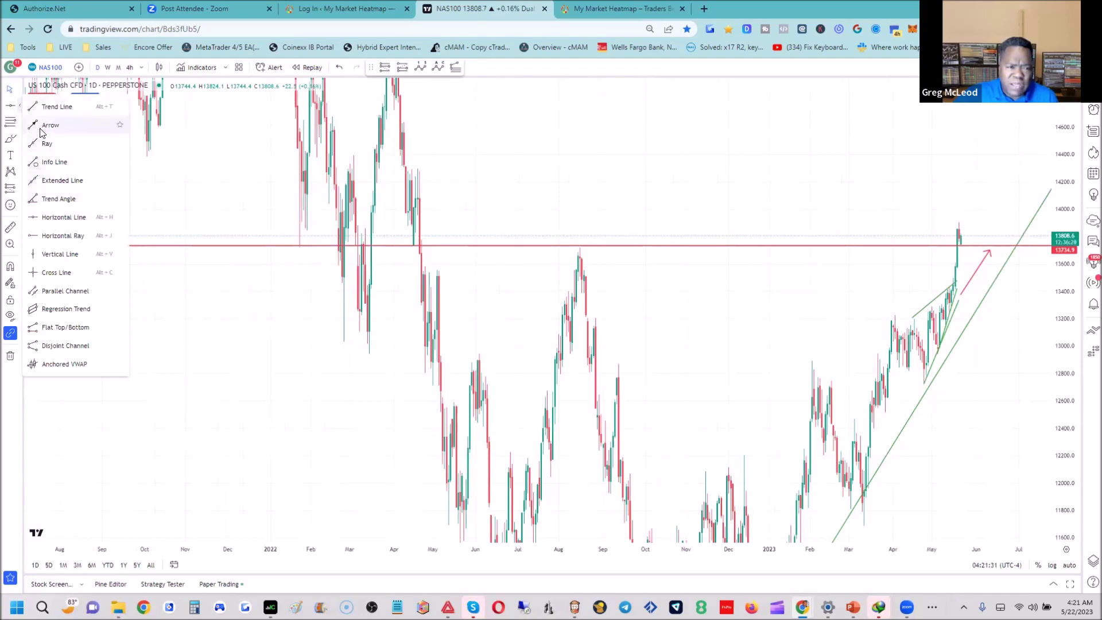
pyautogui.click(40, 130)
pyautogui.click(967, 241)
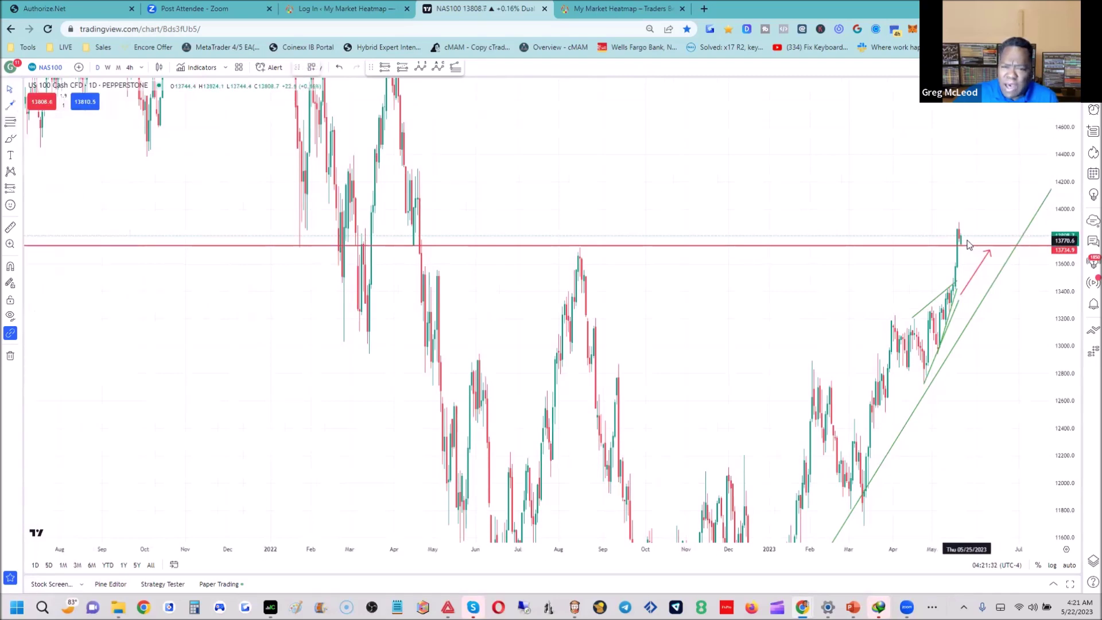
pyautogui.click(989, 181)
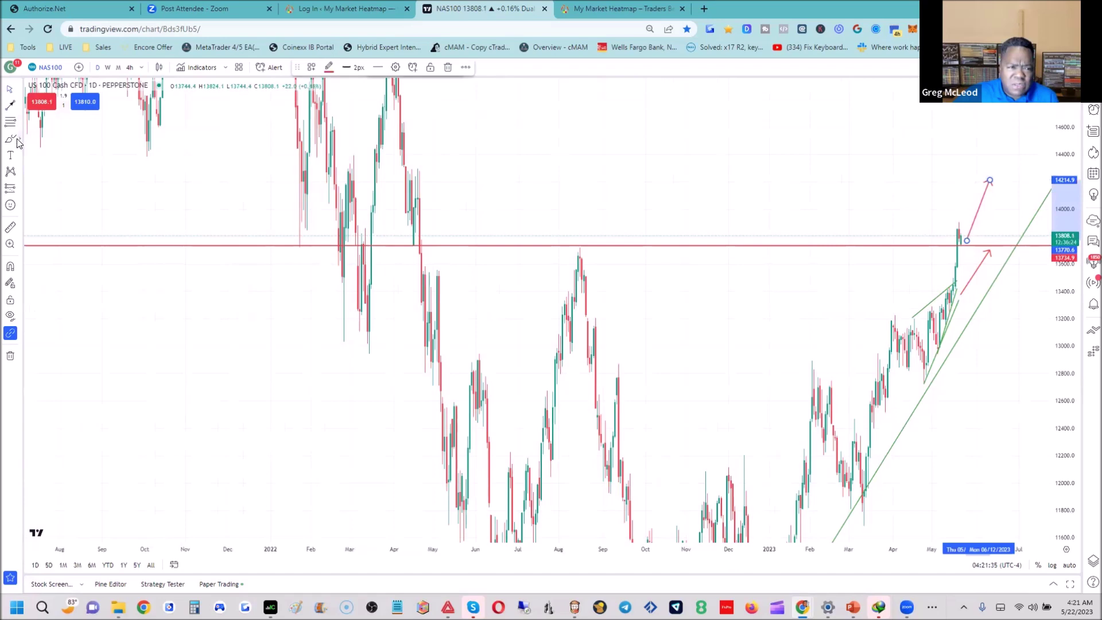
# Step: Add a horizontal line at the April 2022 swing high above the new arrow, about 14285
pyautogui.click(21, 108)
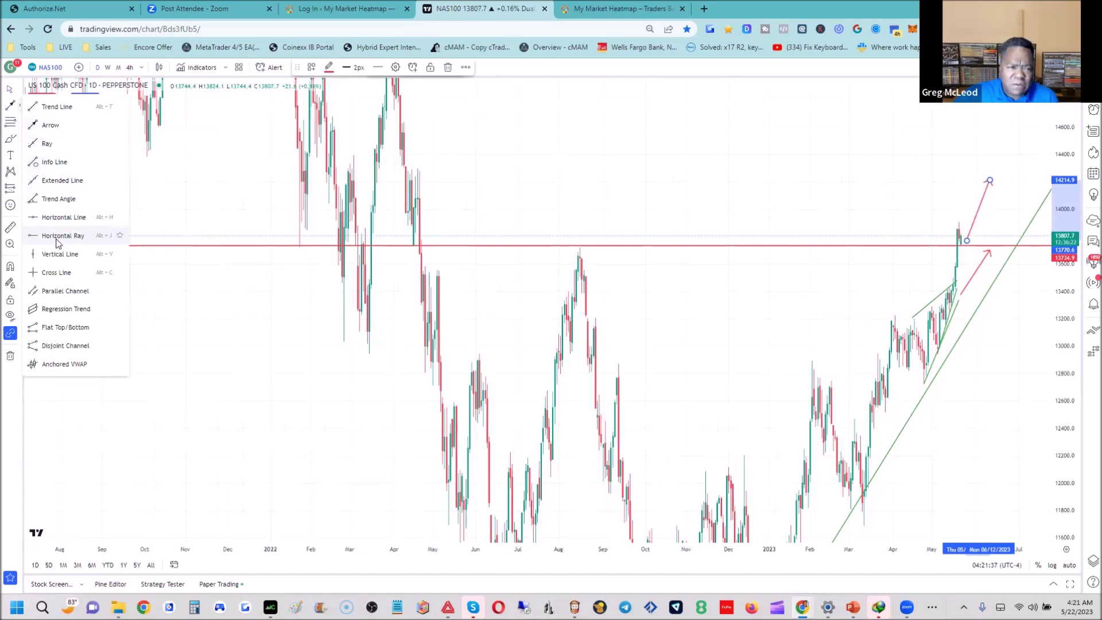
pyautogui.click(47, 218)
pyautogui.click(420, 170)
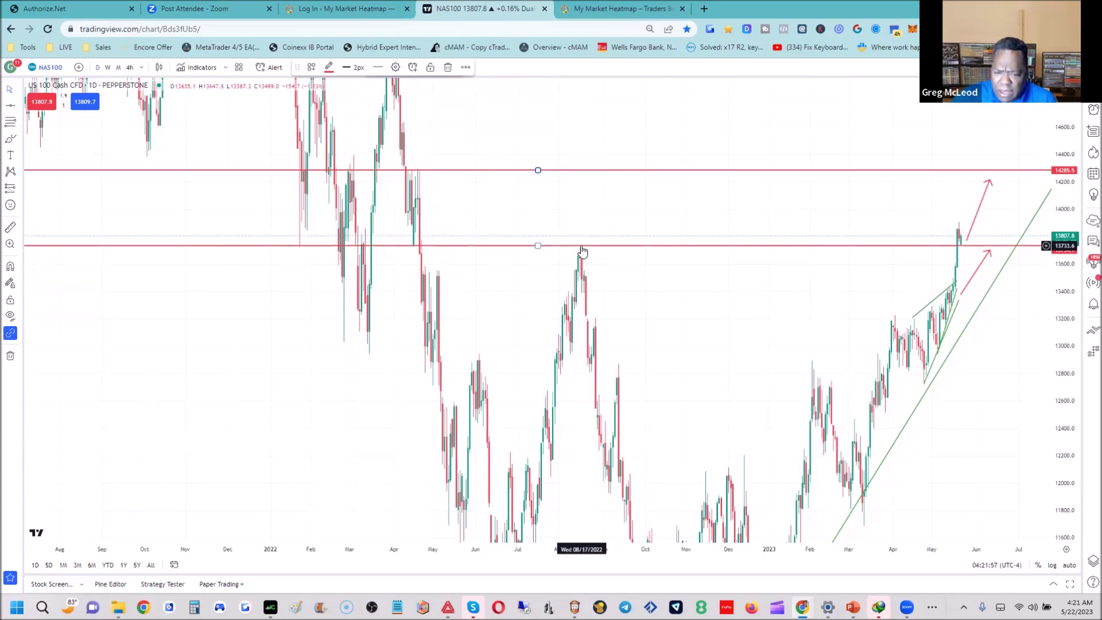
pyautogui.click(962, 247)
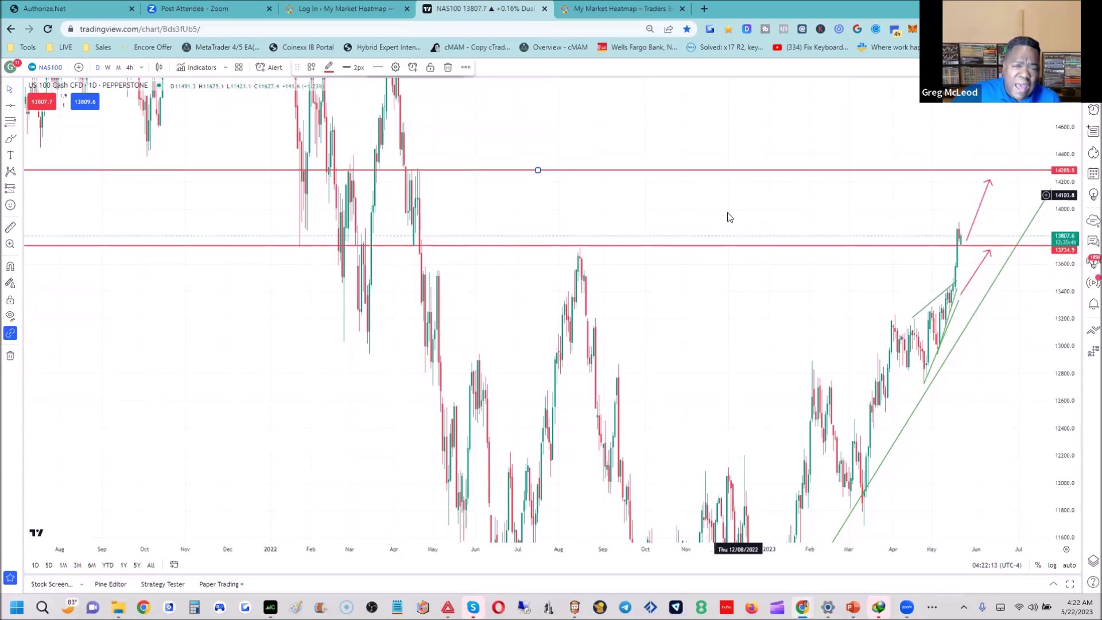
pyautogui.click(684, 308)
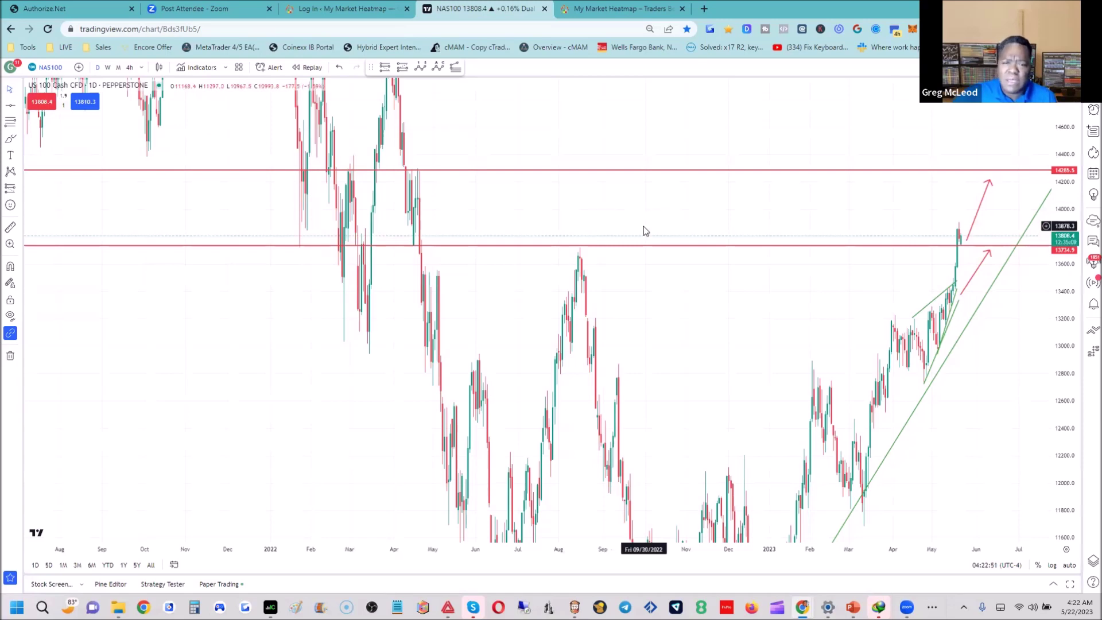
pyautogui.scroll(-3, 718, 349)
pyautogui.scroll(2, 718, 347)
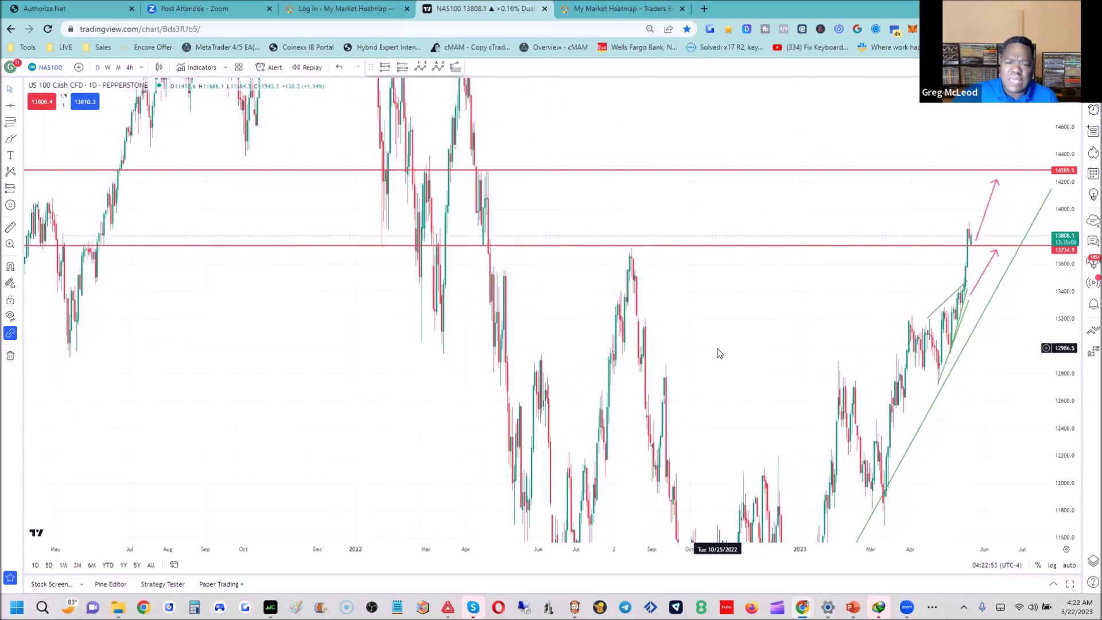
pyautogui.scroll(2, 715, 353)
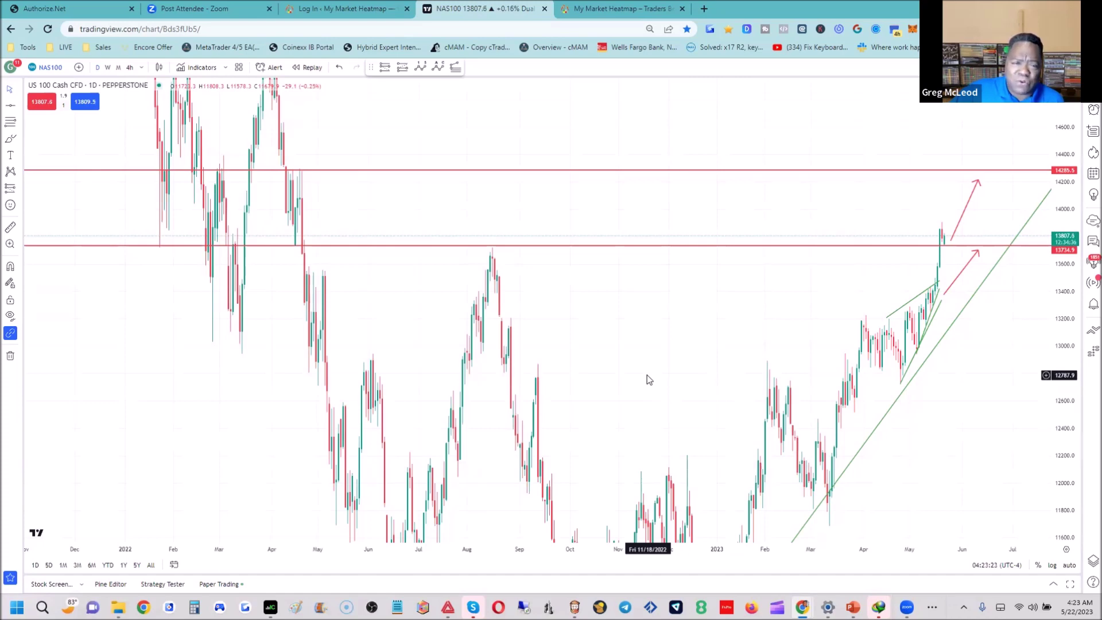
pyautogui.scroll(-2, 646, 373)
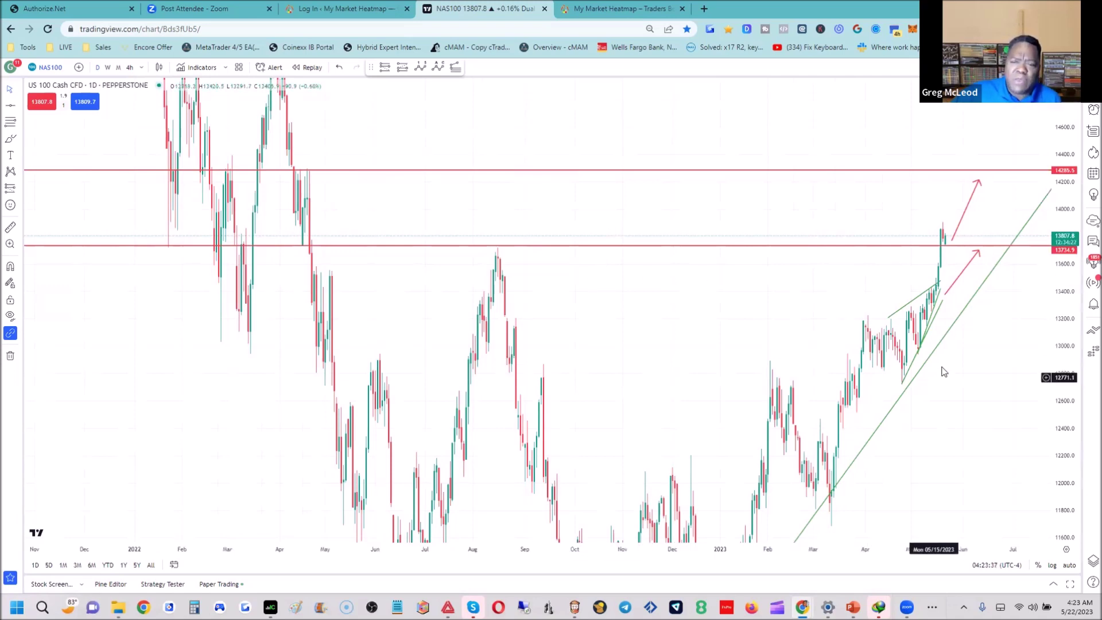
# Step: Switch the chart to Amazon stock using the symbol AMZN
pyautogui.click(61, 73)
pyautogui.write('AM')
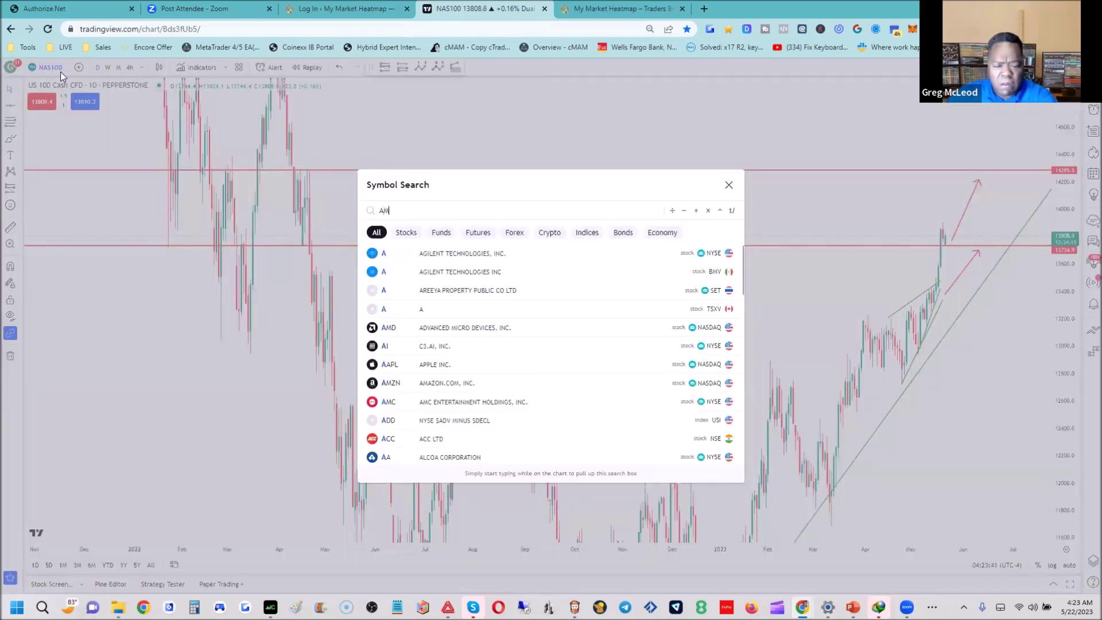
pyautogui.write('Z')
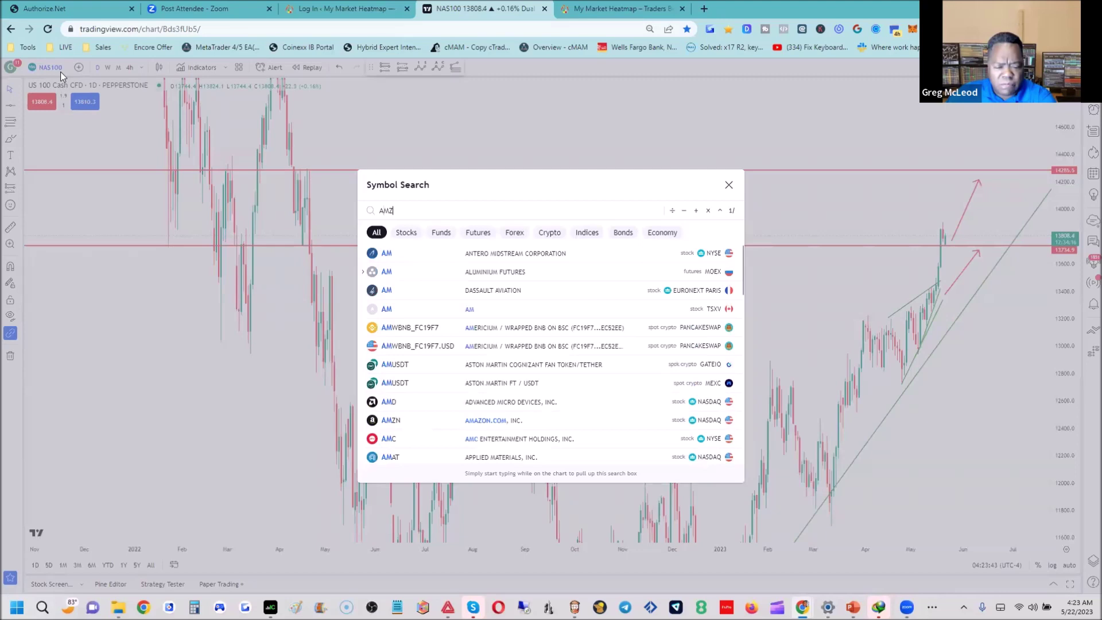
pyautogui.write('N')
pyautogui.press('Return')
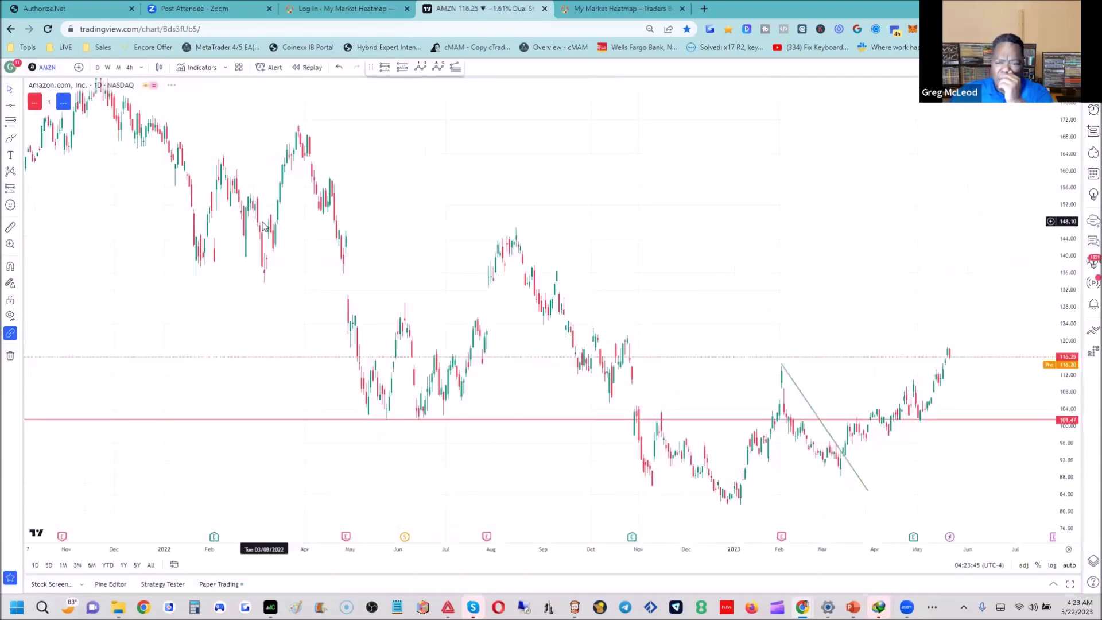
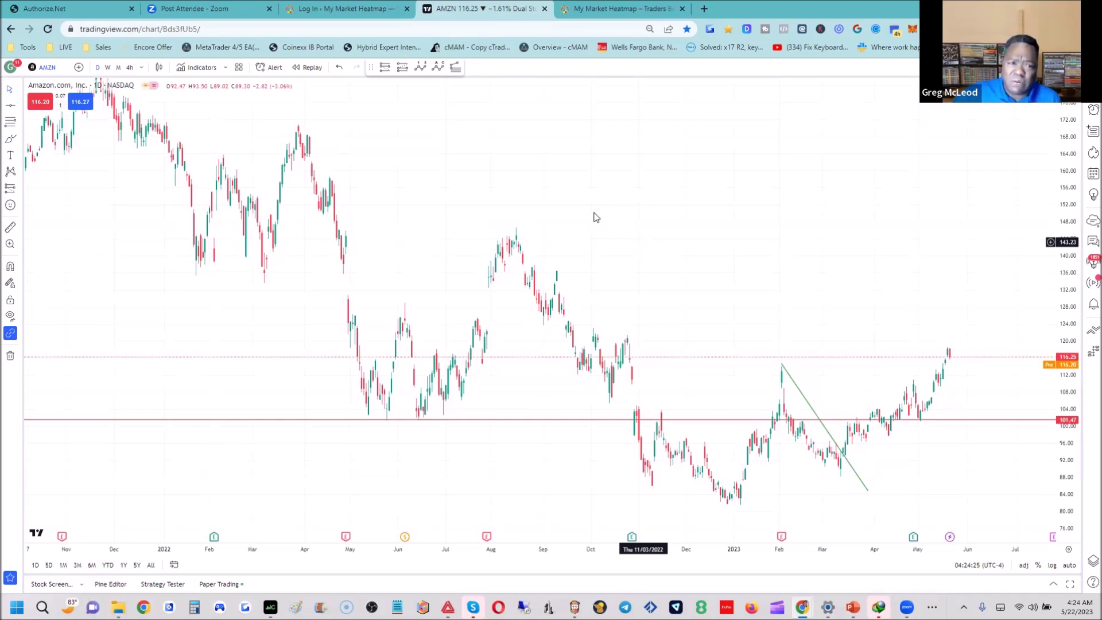
# Step: Switch the chart to spot gold using the FXOPEN symbol XAUUSD
pyautogui.click(47, 68)
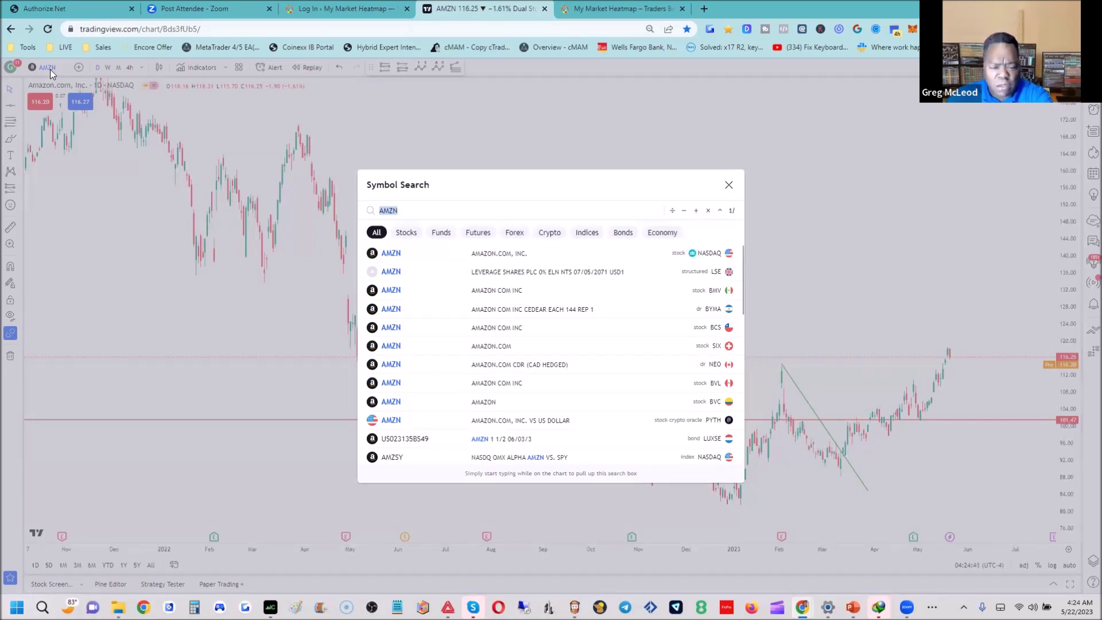
pyautogui.write('AU')
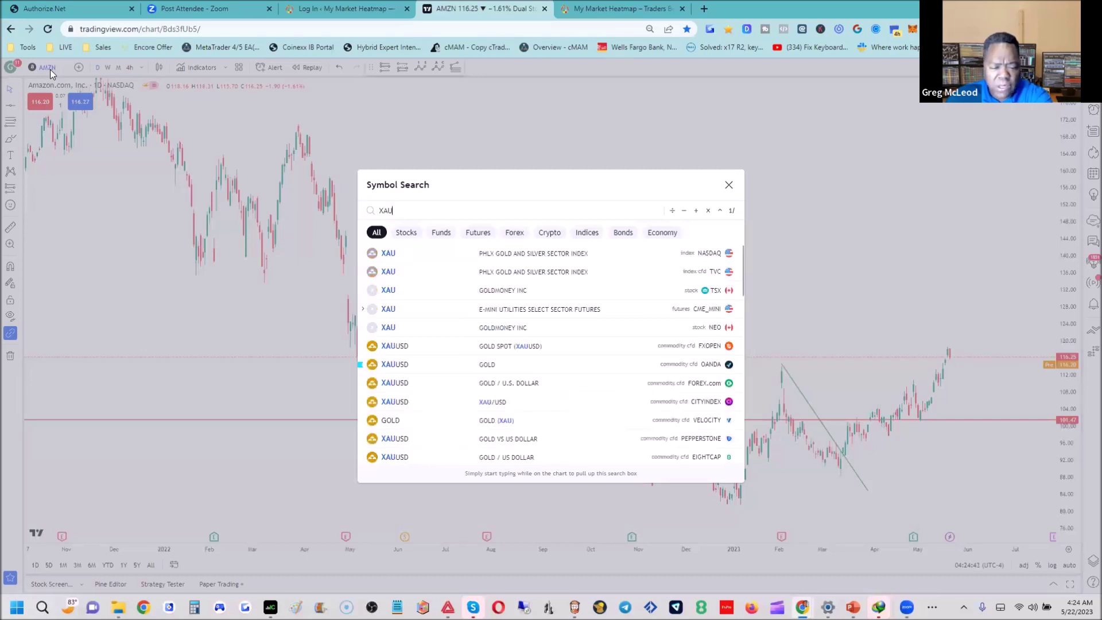
pyautogui.write('SD')
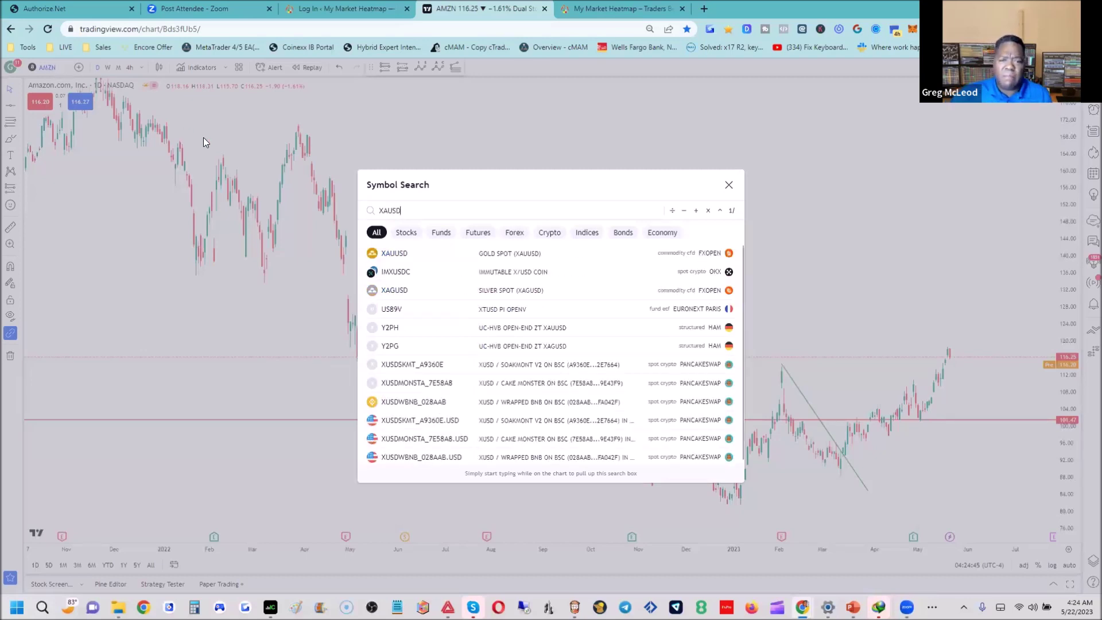
pyautogui.click(480, 257)
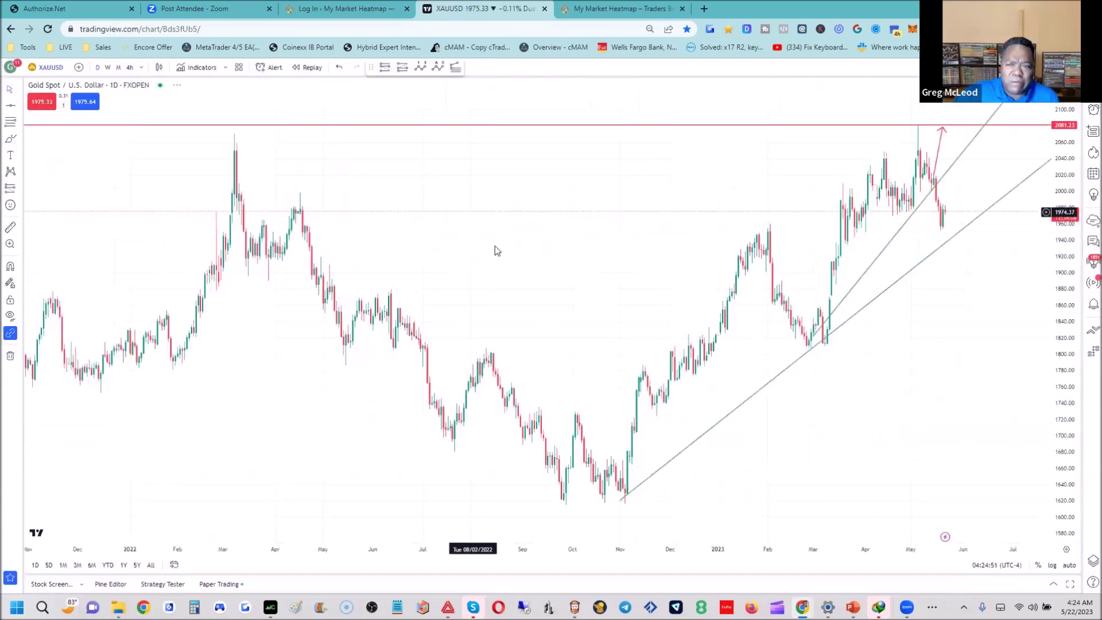
# Step: Remove the upward projection arrow that points to the horizontal line above the May 2023 candles
pyautogui.moveTo(745, 547); pyautogui.dragTo(333, 459)
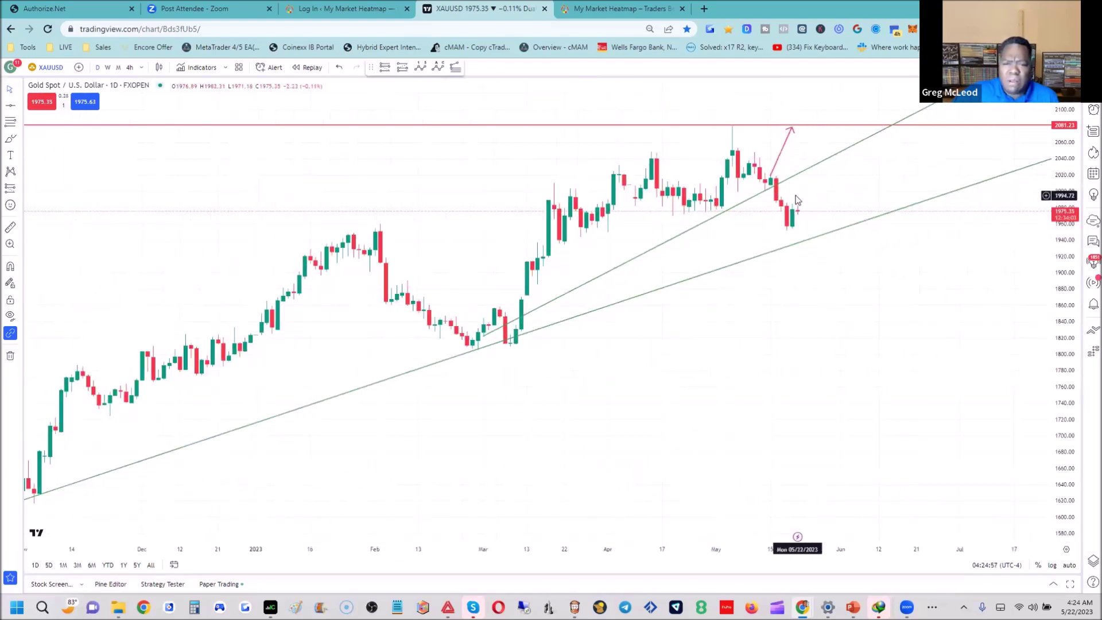
pyautogui.rightClick(783, 151)
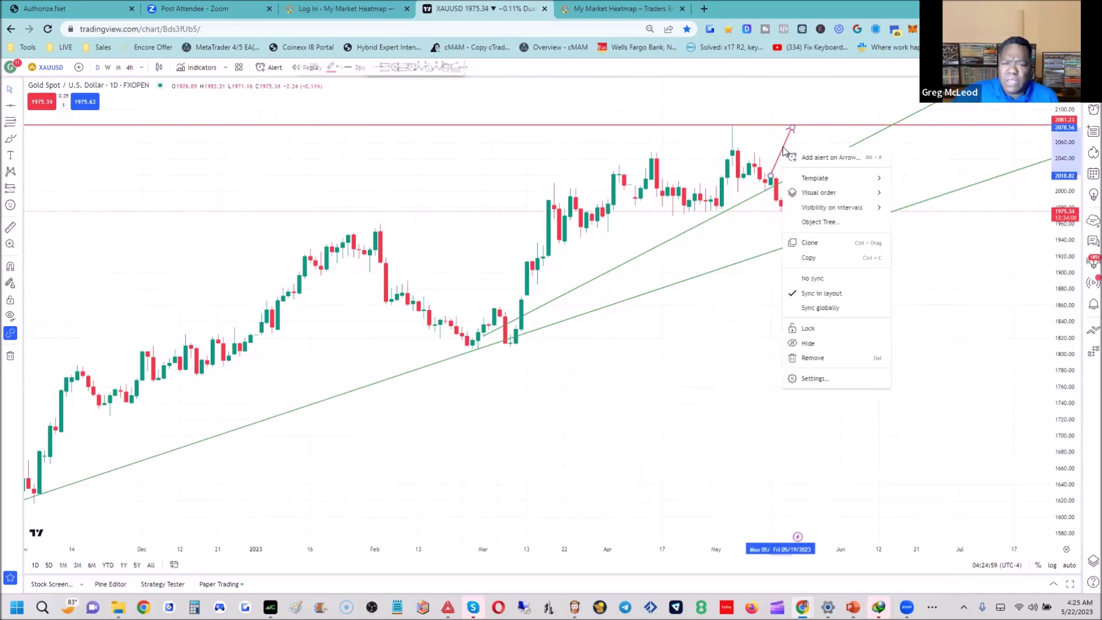
pyautogui.click(813, 357)
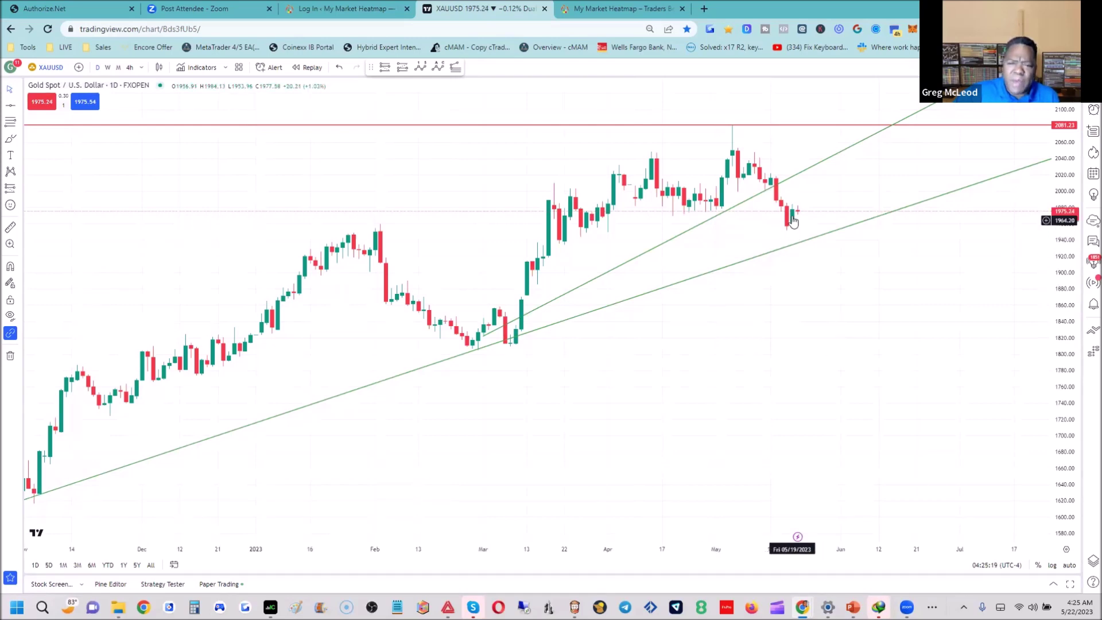
# Step: Reset the view of the daily gold chart
pyautogui.rightClick(571, 298)
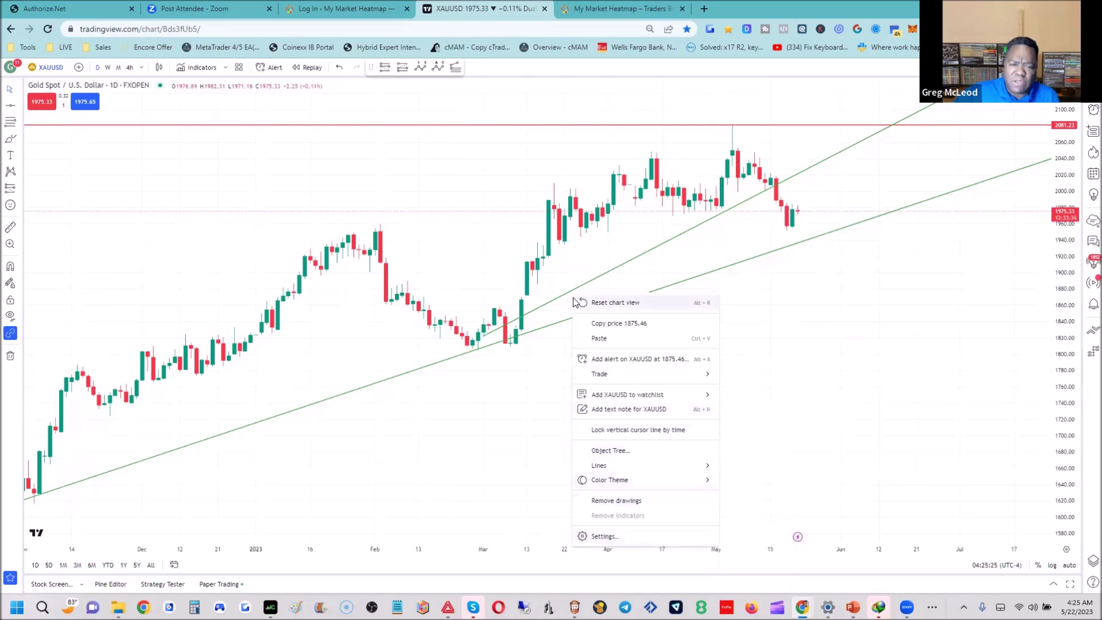
pyautogui.click(632, 303)
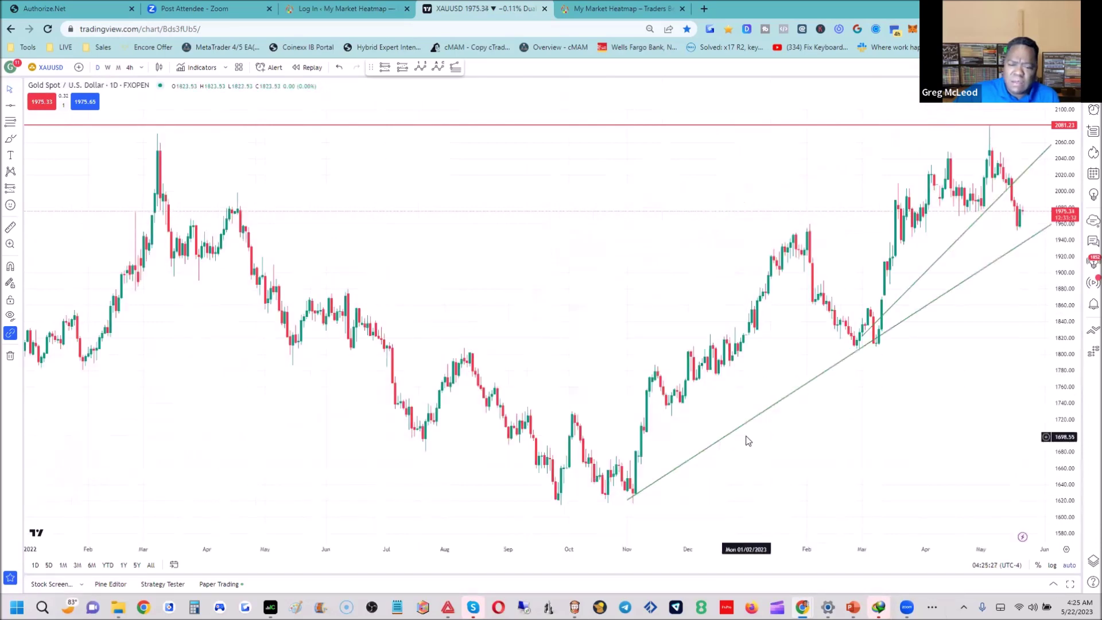
pyautogui.rightClick(873, 326)
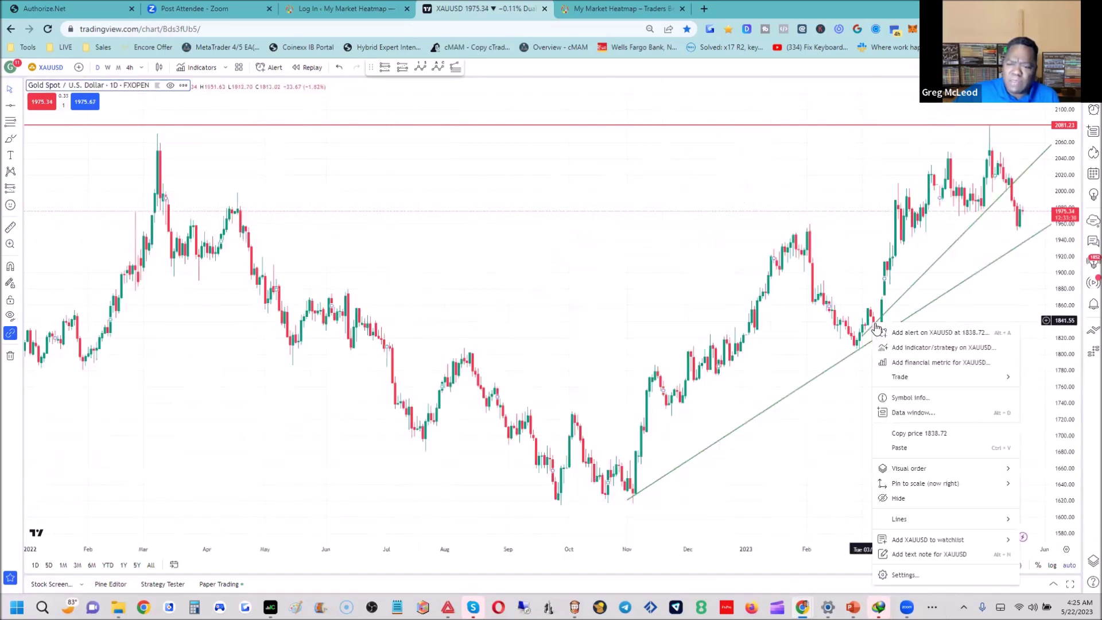
pyautogui.click(755, 345)
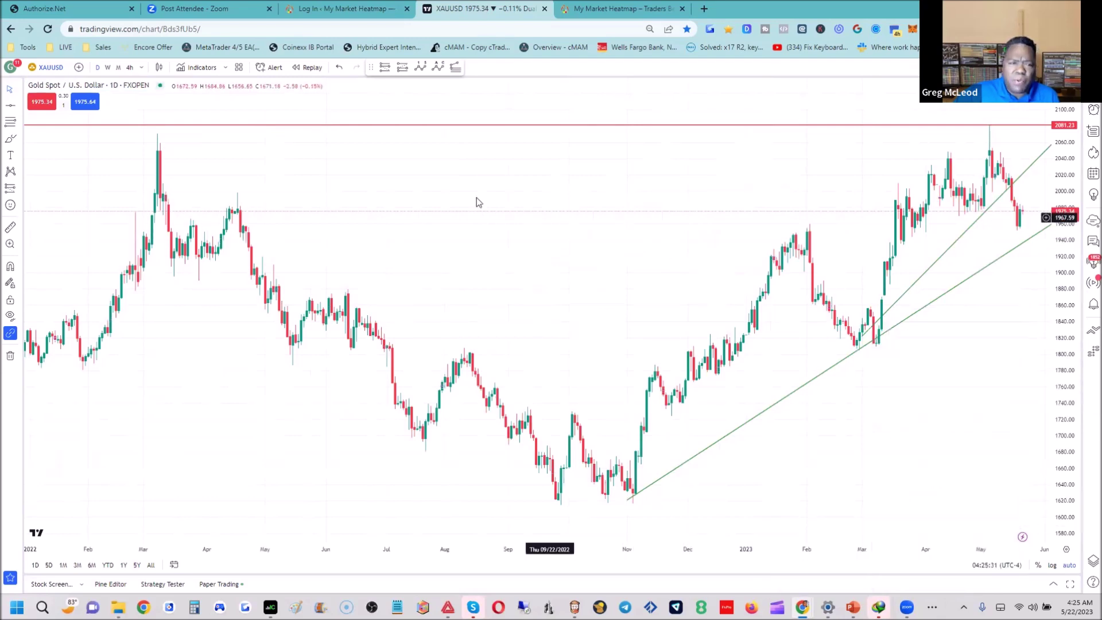
# Step: Switch the gold chart to the monthly timeframe and remove all of its drawings
pyautogui.click(118, 68)
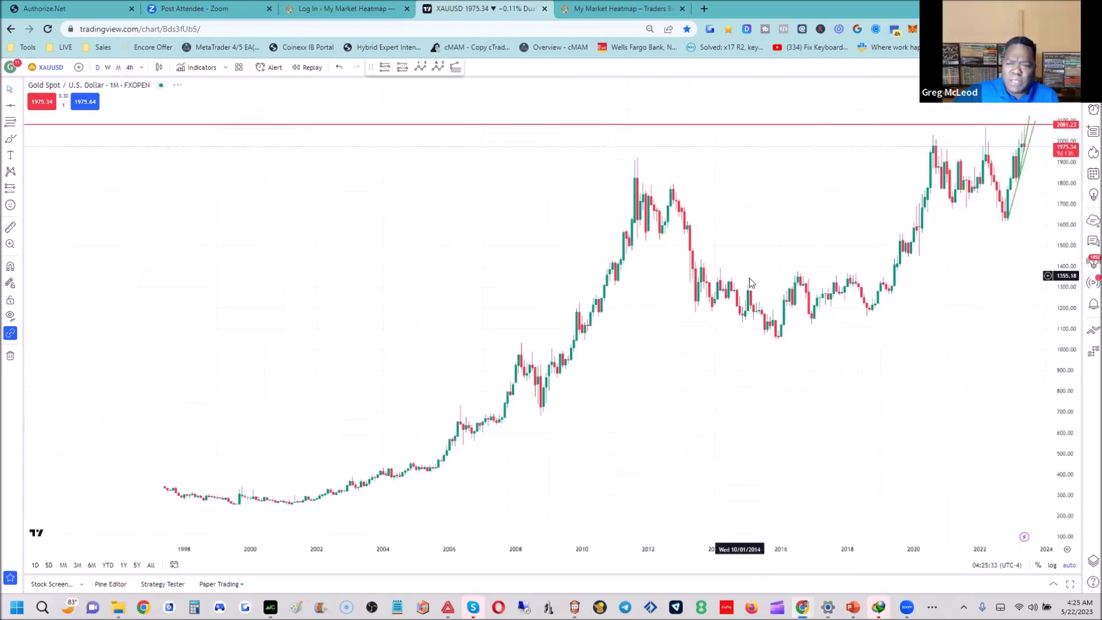
pyautogui.moveTo(647, 317); pyautogui.dragTo(621, 317)
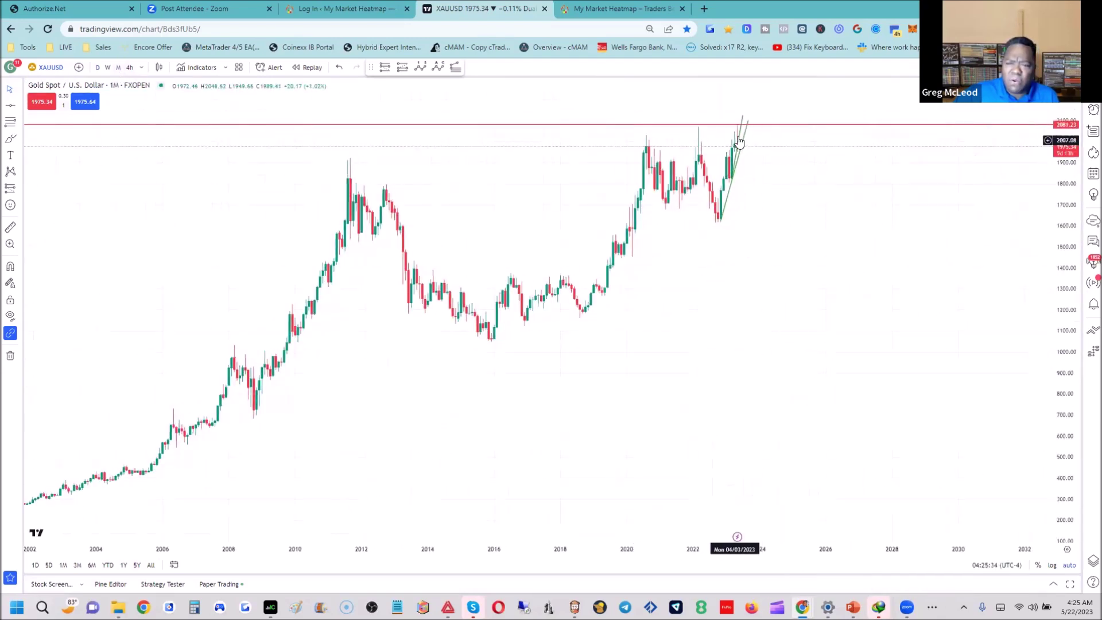
pyautogui.rightClick(804, 190)
pyautogui.click(850, 395)
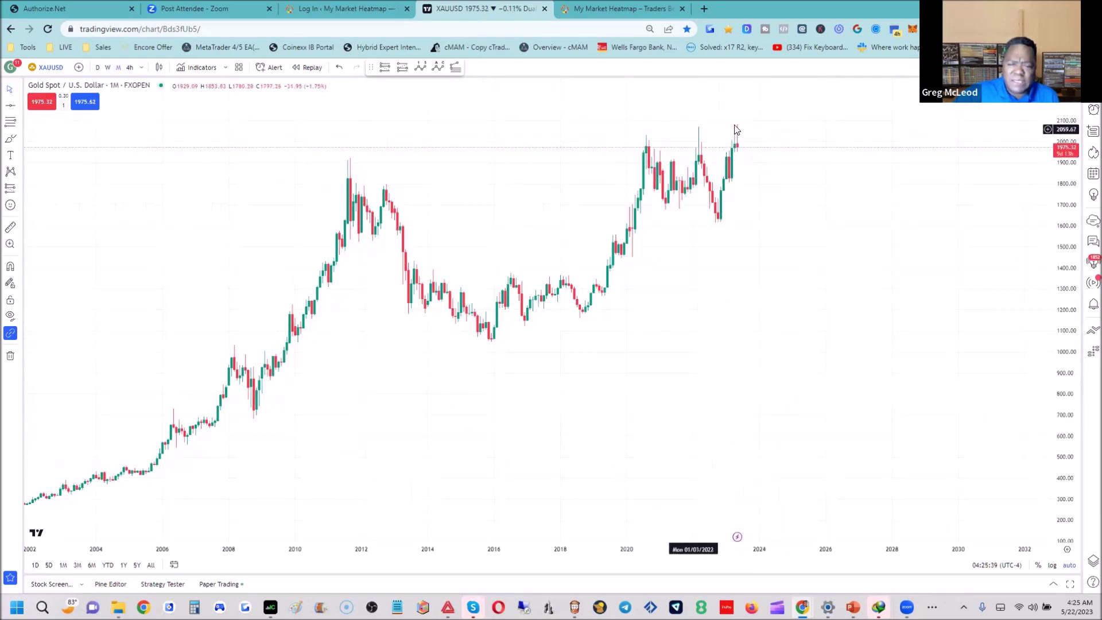
# Step: Add a horizontal line across the 2020 to 2023 highs of the monthly gold chart, at about 2037
pyautogui.click(12, 108)
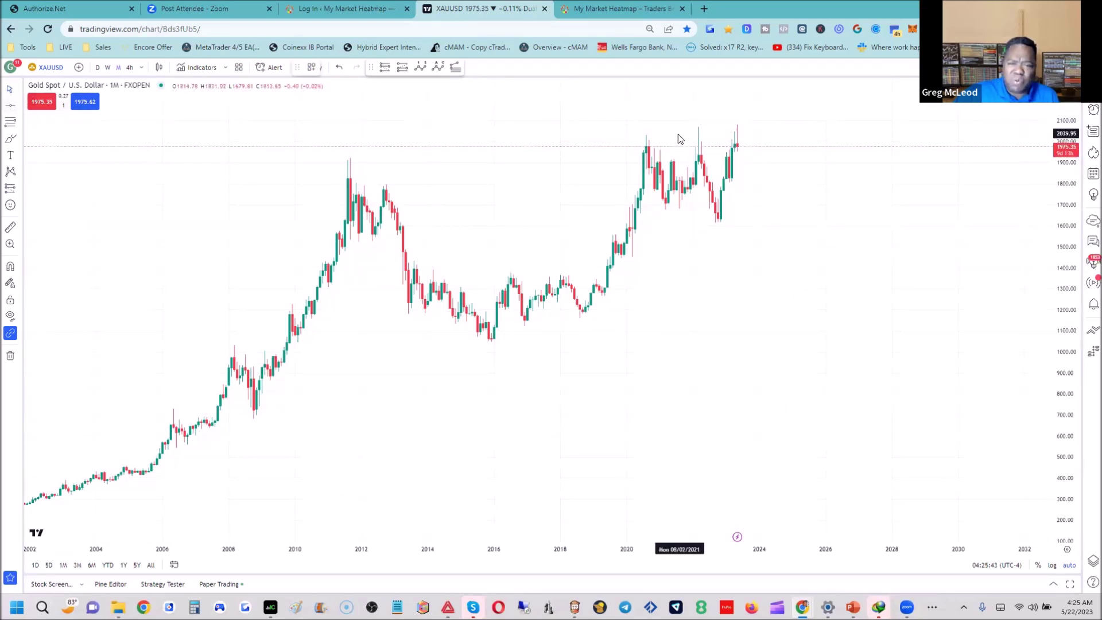
pyautogui.click(675, 135)
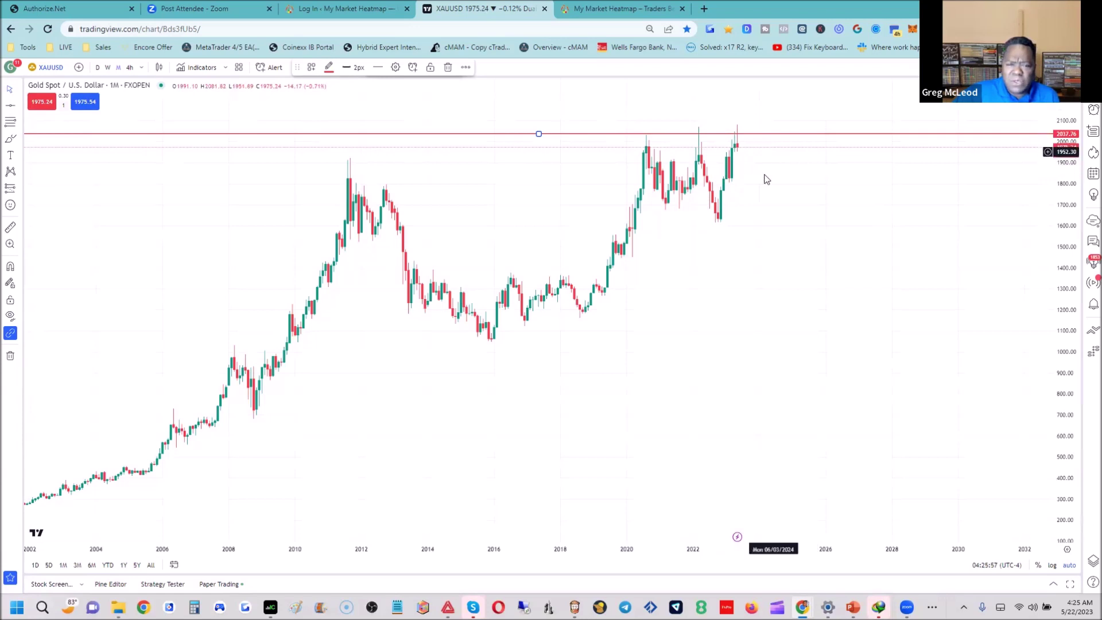
pyautogui.scroll(-5, 646, 548)
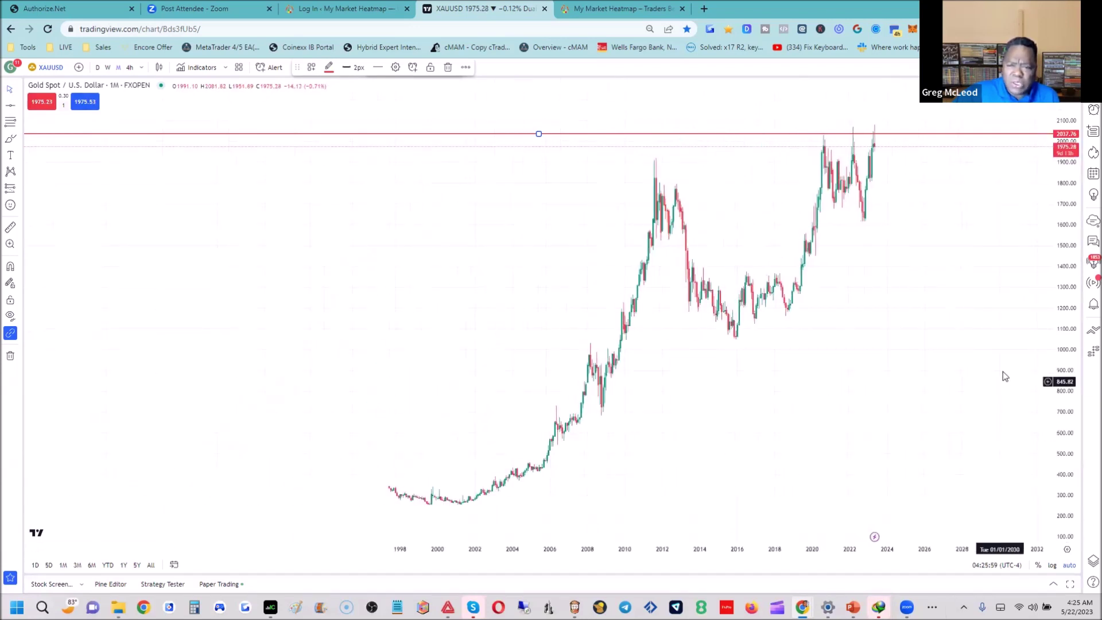
pyautogui.moveTo(1059, 330); pyautogui.dragTo(1001, 394)
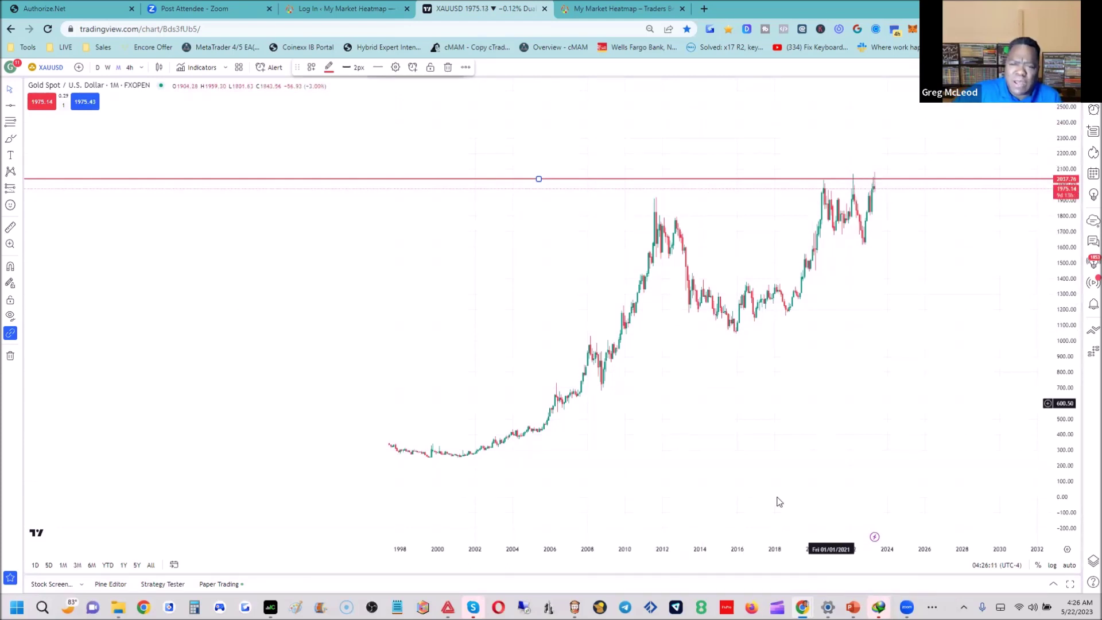
pyautogui.scroll(3, 349, 348)
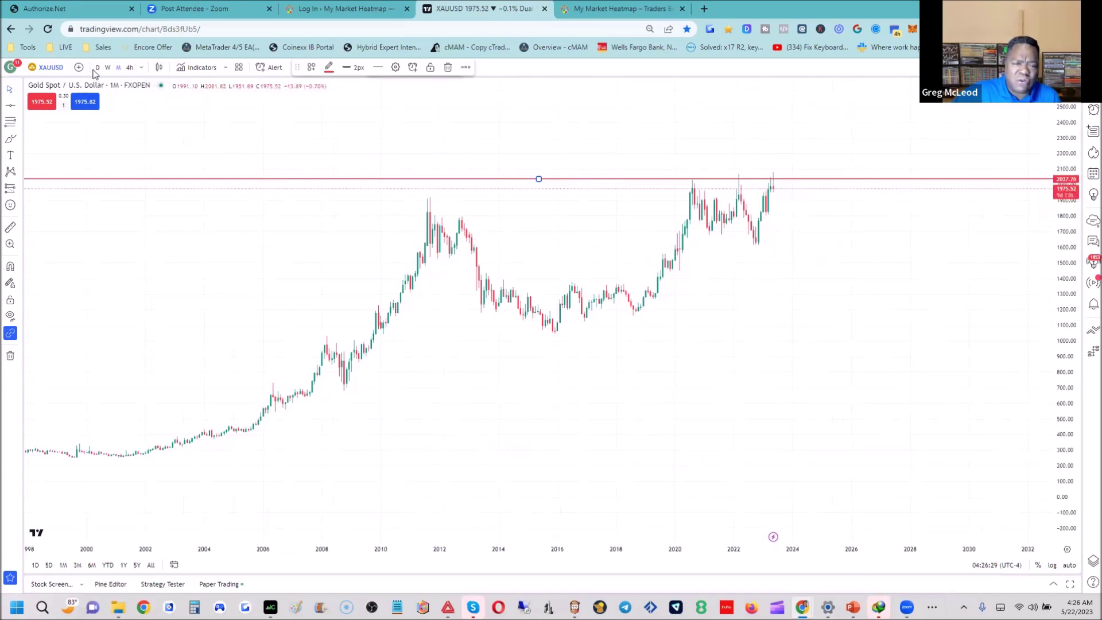
# Step: Switch the gold chart to the 1-hour timeframe
pyautogui.click(143, 68)
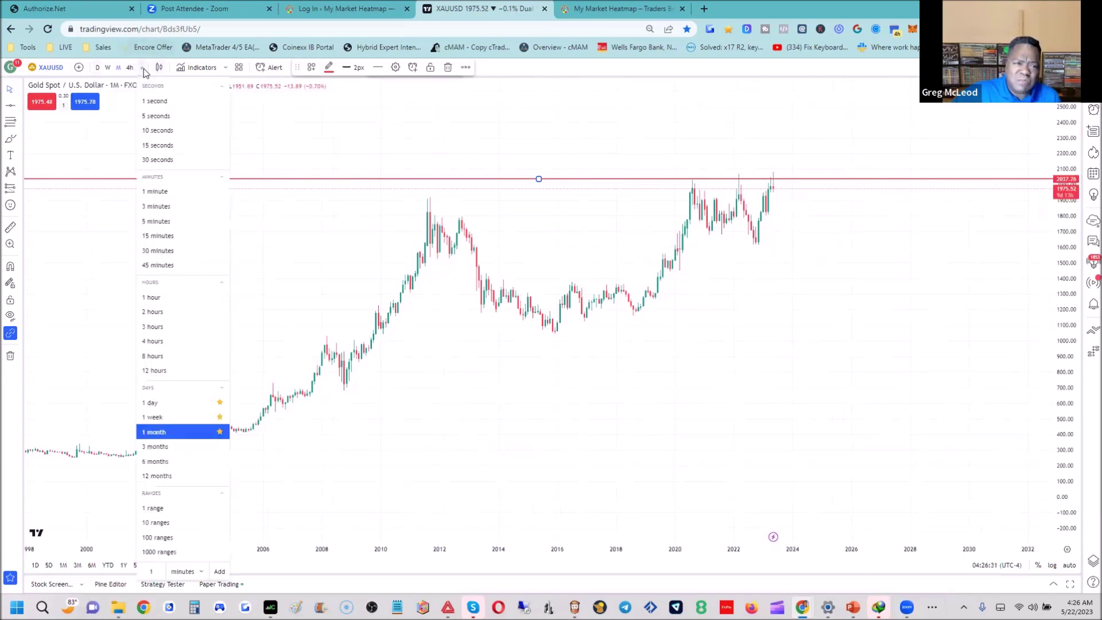
pyautogui.click(168, 297)
pyautogui.moveTo(1062, 410); pyautogui.dragTo(717, 370)
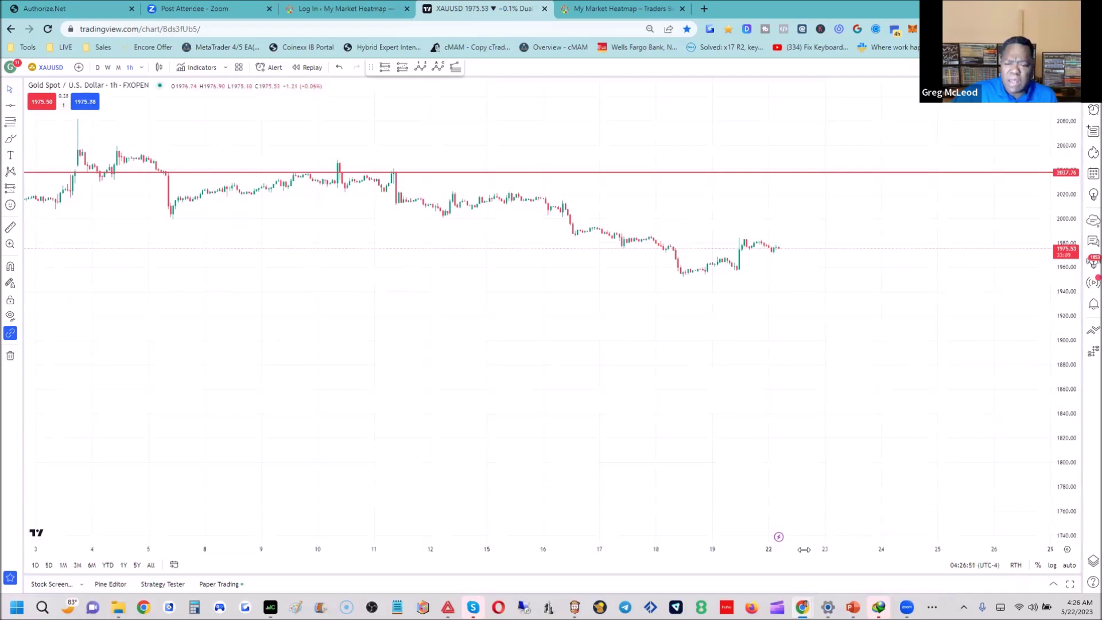
# Step: Add a horizontal line below the 18 May 2023 low on the hourly gold chart, at about 1933.79
pyautogui.scroll(3, 764, 485)
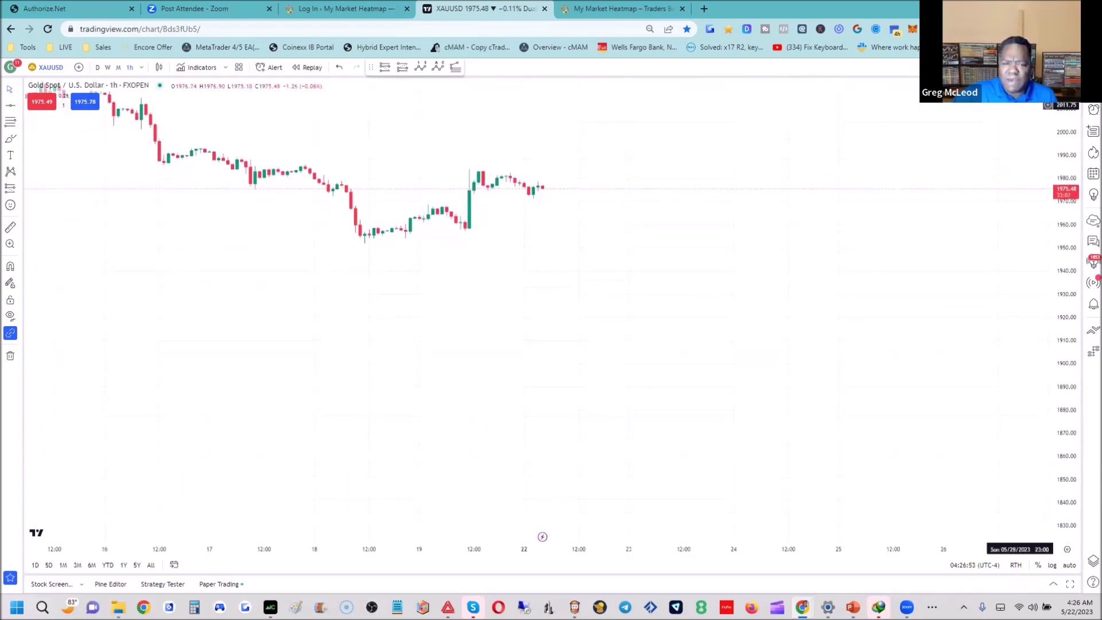
pyautogui.moveTo(835, 344); pyautogui.dragTo(881, 436)
pyautogui.moveTo(1063, 418); pyautogui.dragTo(876, 334)
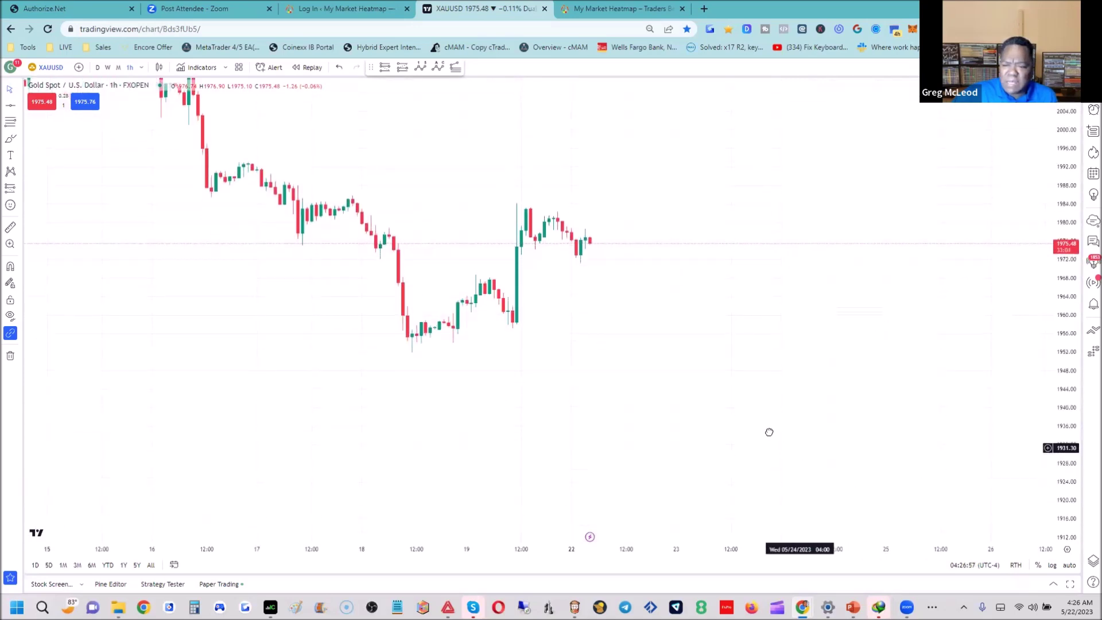
pyautogui.moveTo(770, 432); pyautogui.dragTo(722, 411)
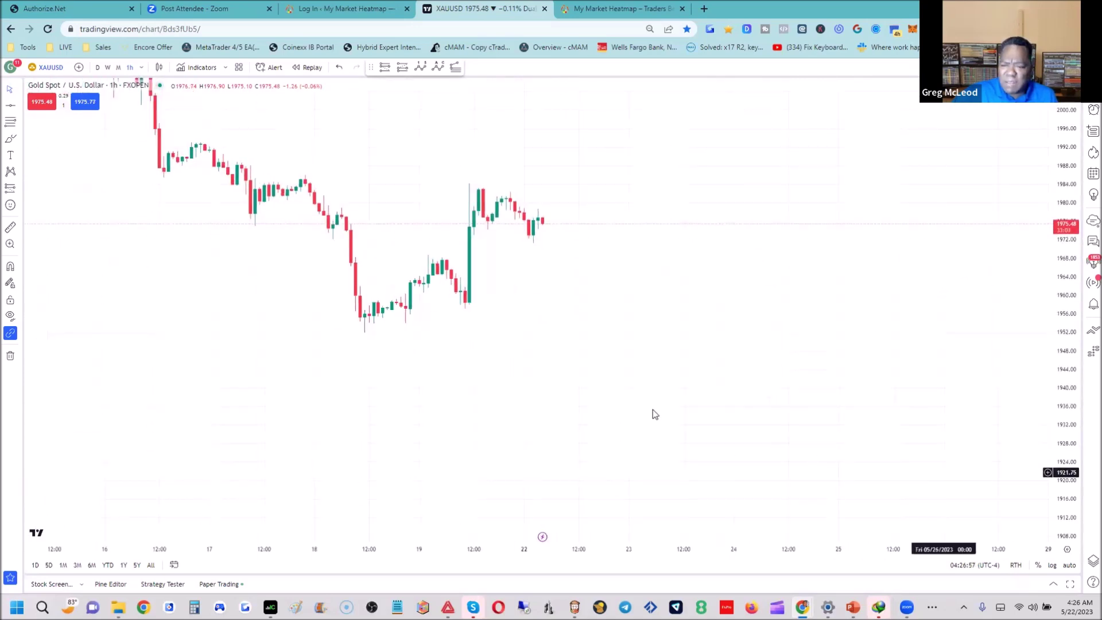
pyautogui.click(10, 108)
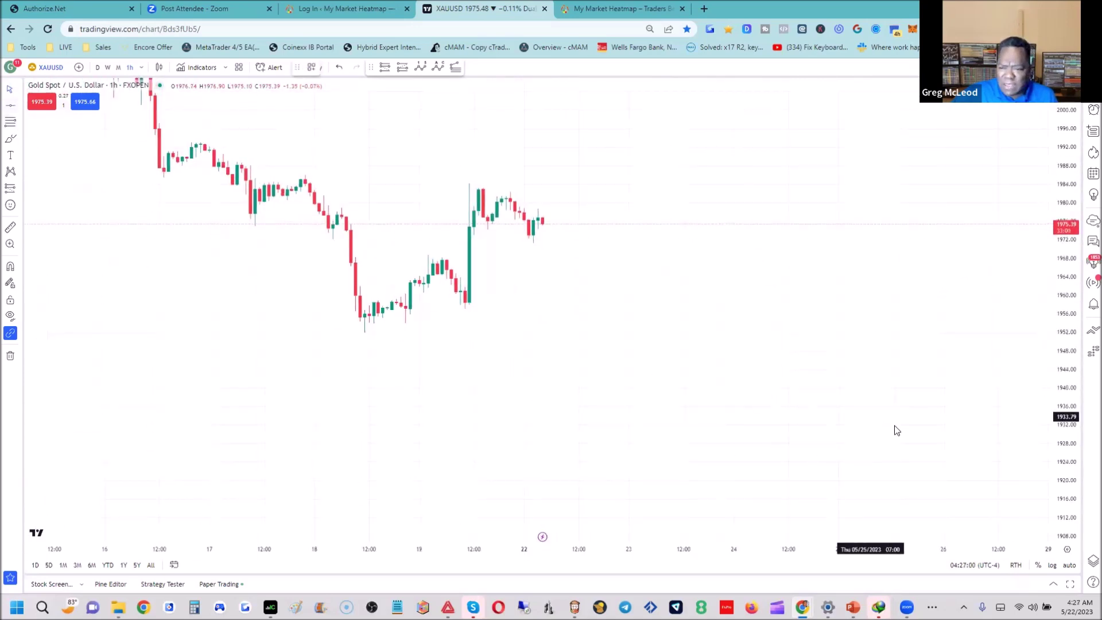
pyautogui.click(996, 417)
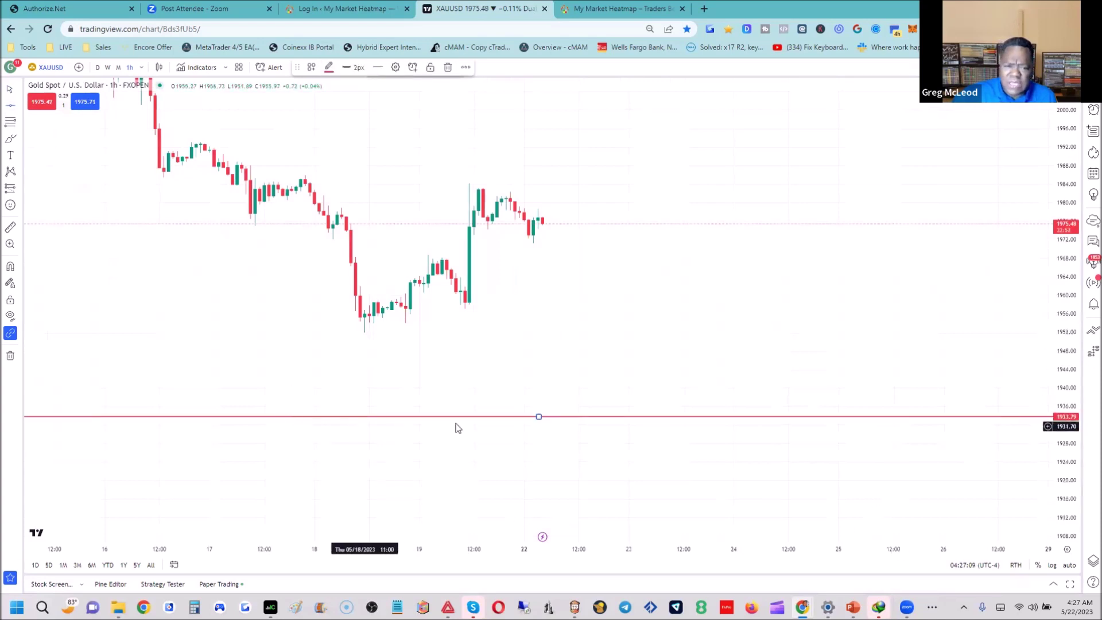
pyautogui.click(574, 454)
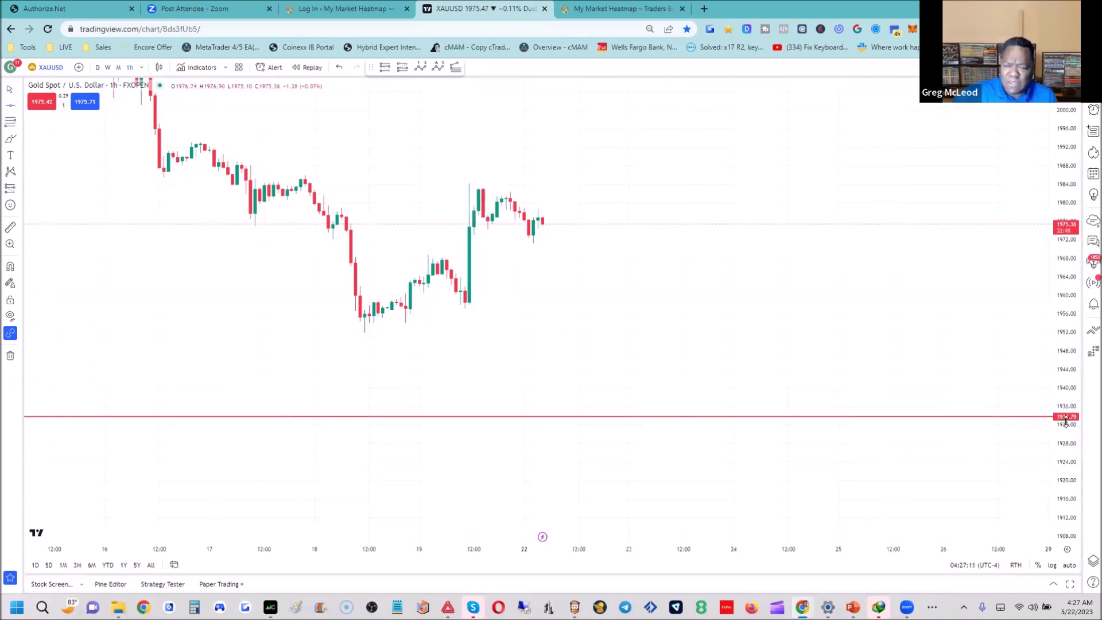
# Step: Draw a downward arrow from about 1974 at the latest candle on 22 May 2023 to the lower horizontal line at 23 May
pyautogui.moveTo(670, 551); pyautogui.dragTo(632, 552)
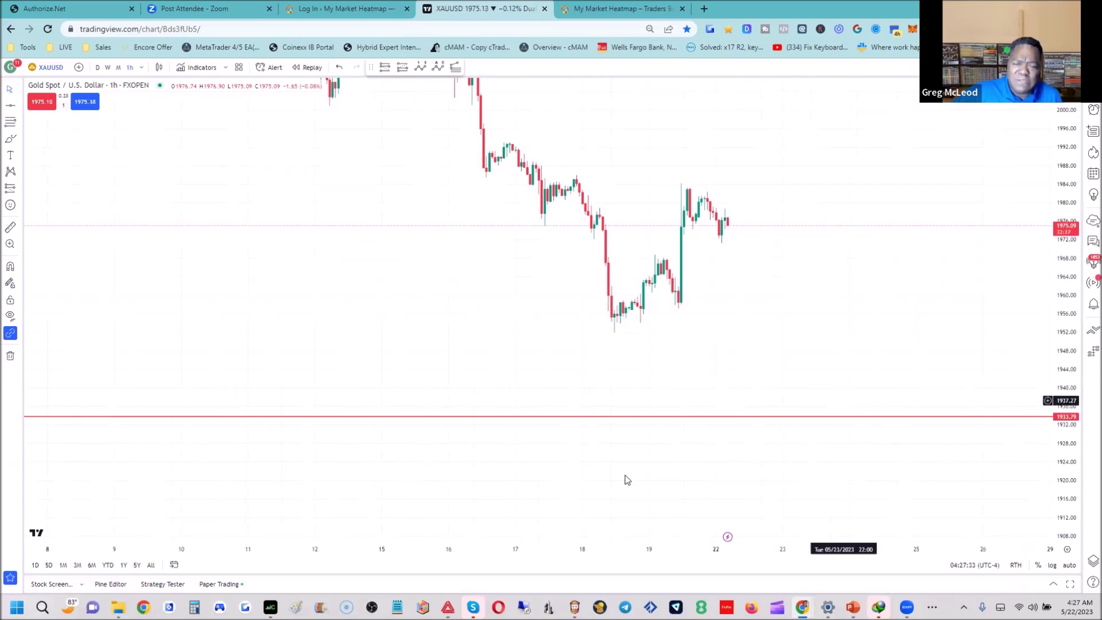
pyautogui.scroll(2, 683, 549)
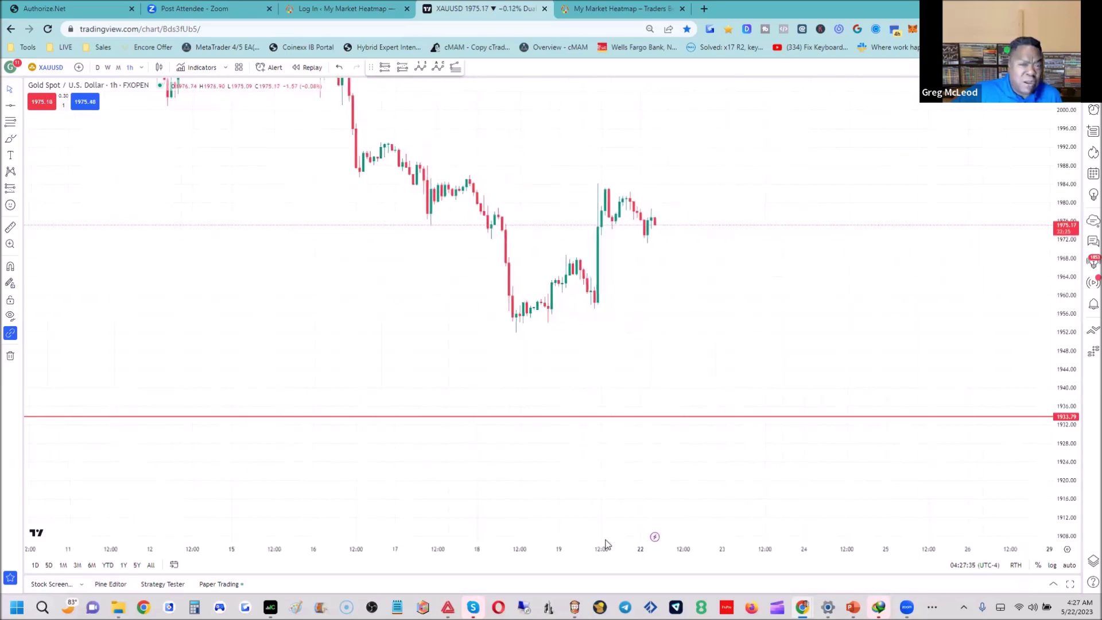
pyautogui.moveTo(676, 351); pyautogui.dragTo(679, 374)
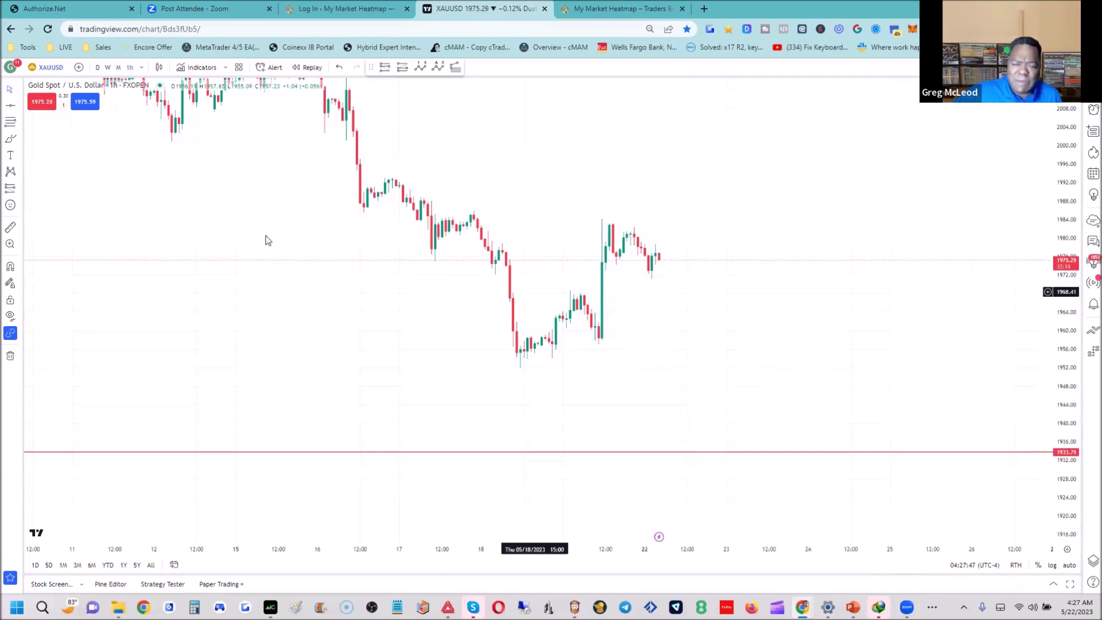
pyautogui.click(19, 108)
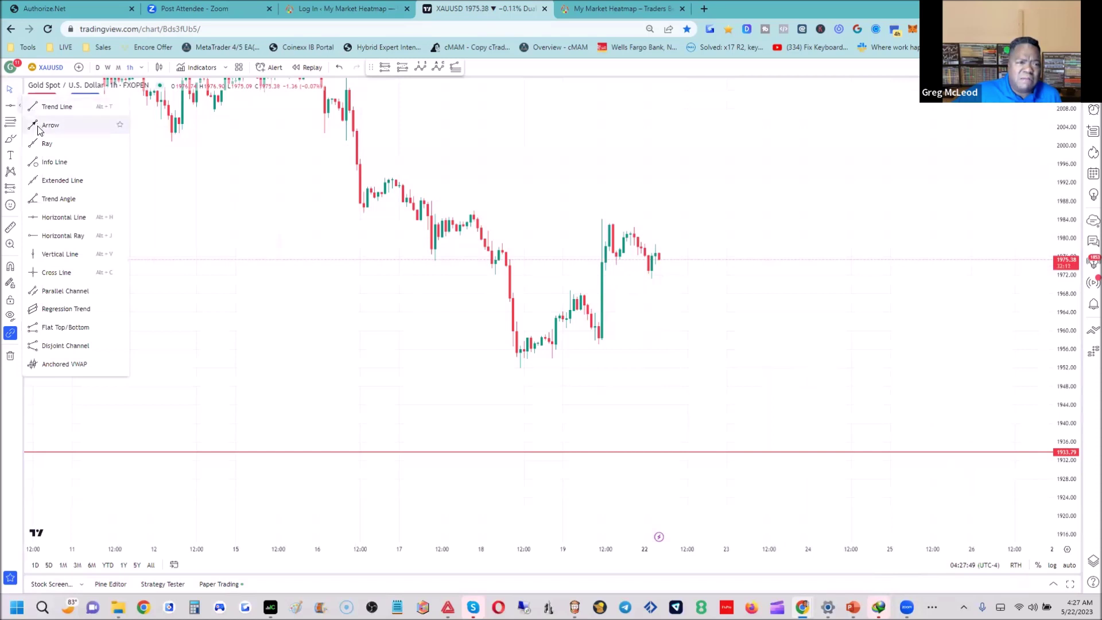
pyautogui.click(55, 122)
pyautogui.click(659, 266)
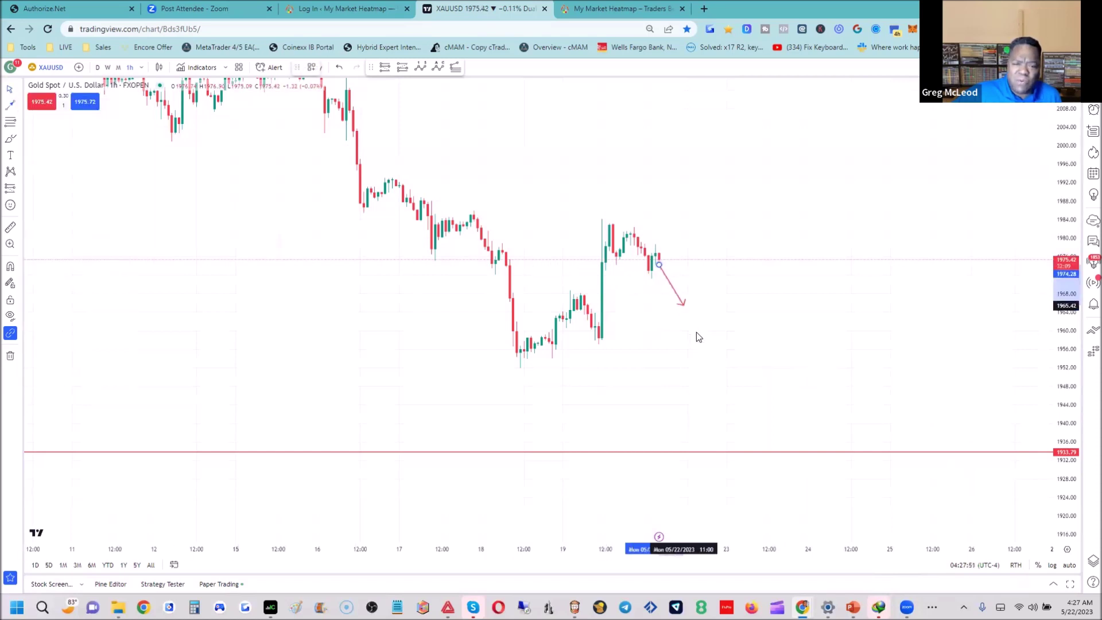
pyautogui.click(729, 450)
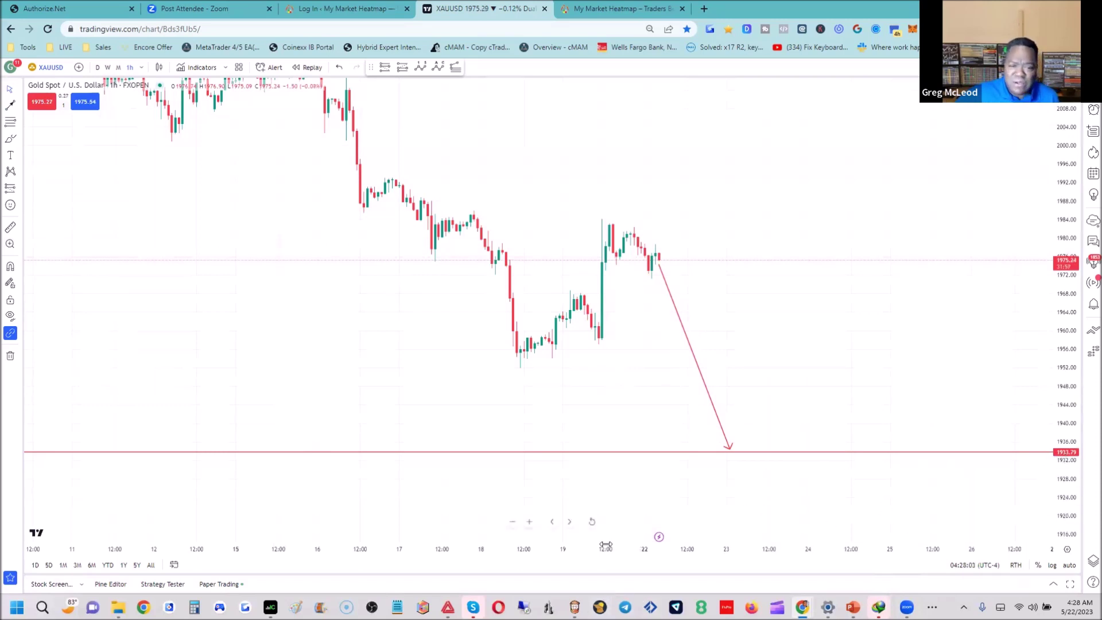
pyautogui.moveTo(580, 544); pyautogui.dragTo(972, 344)
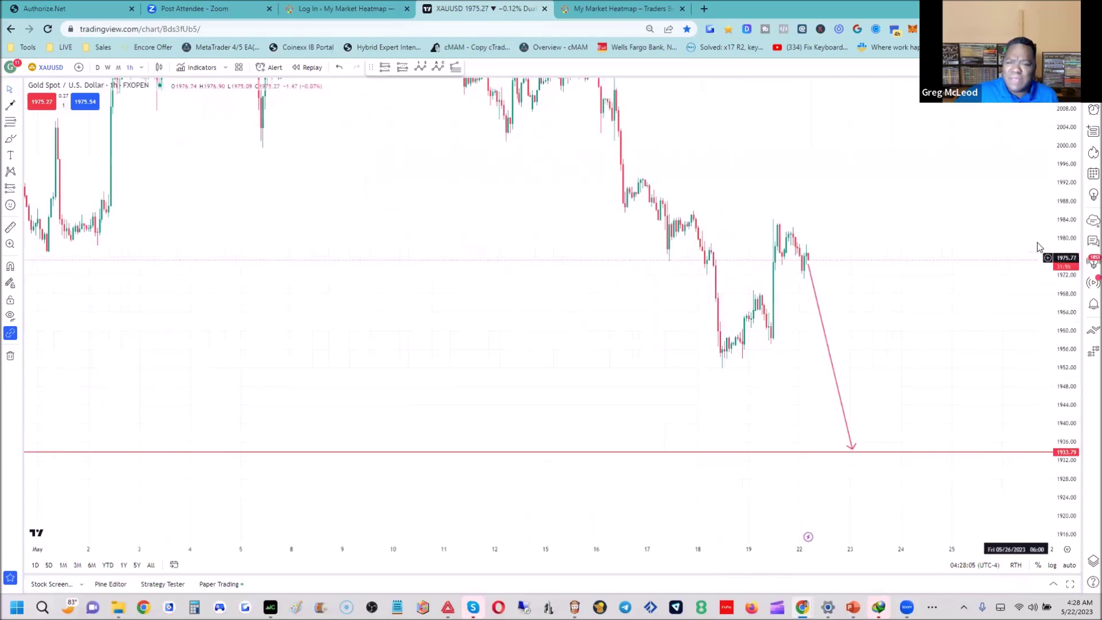
pyautogui.moveTo(1063, 226); pyautogui.dragTo(1064, 264)
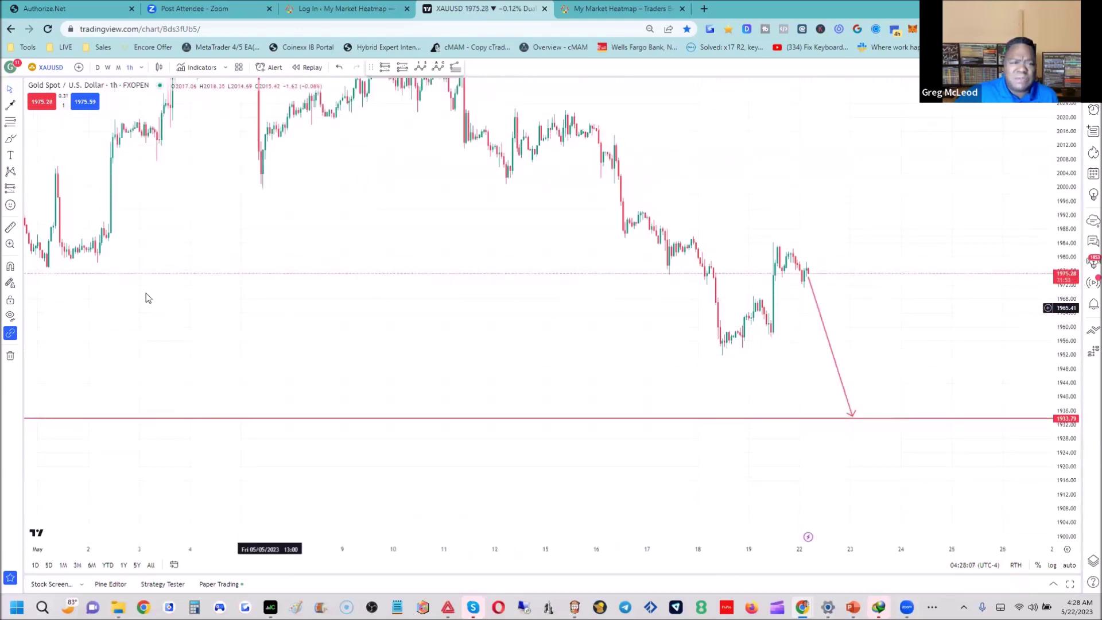
# Step: Draw a trend-based Fib extension on hourly gold from the 15 May 2023 high to the 18 May low, ending at about 1983.74 on 25 May
pyautogui.click(21, 124)
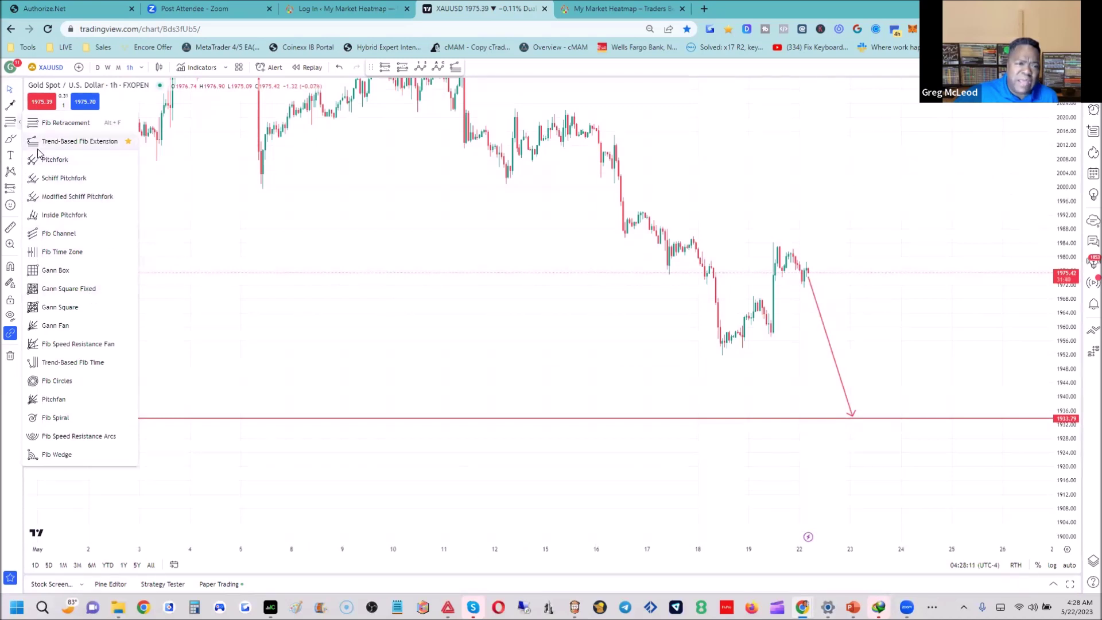
pyautogui.click(38, 144)
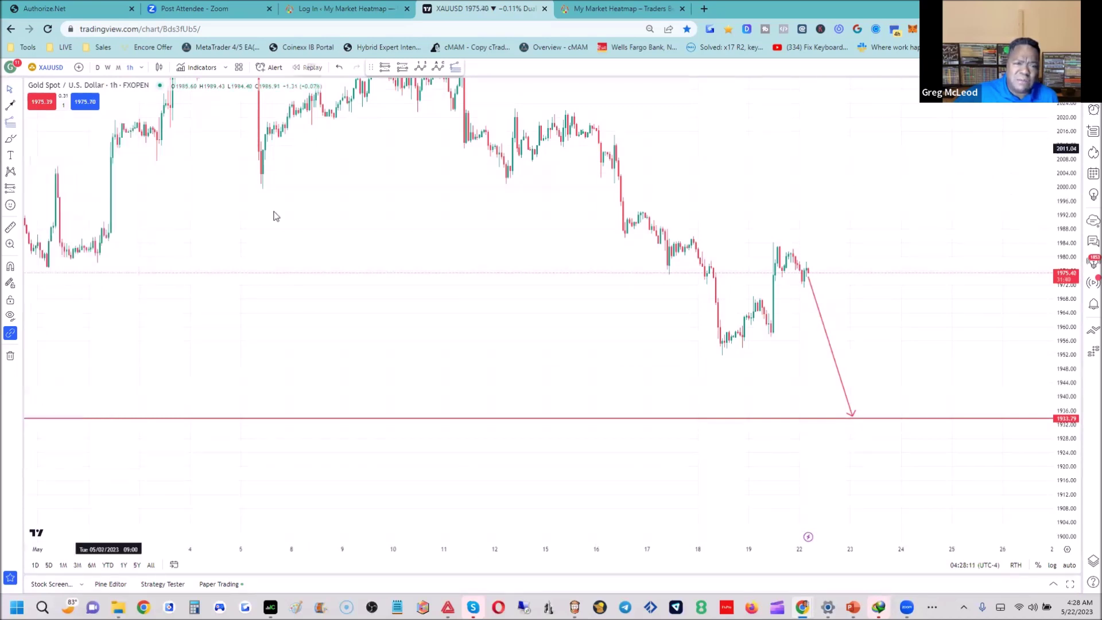
pyautogui.click(563, 113)
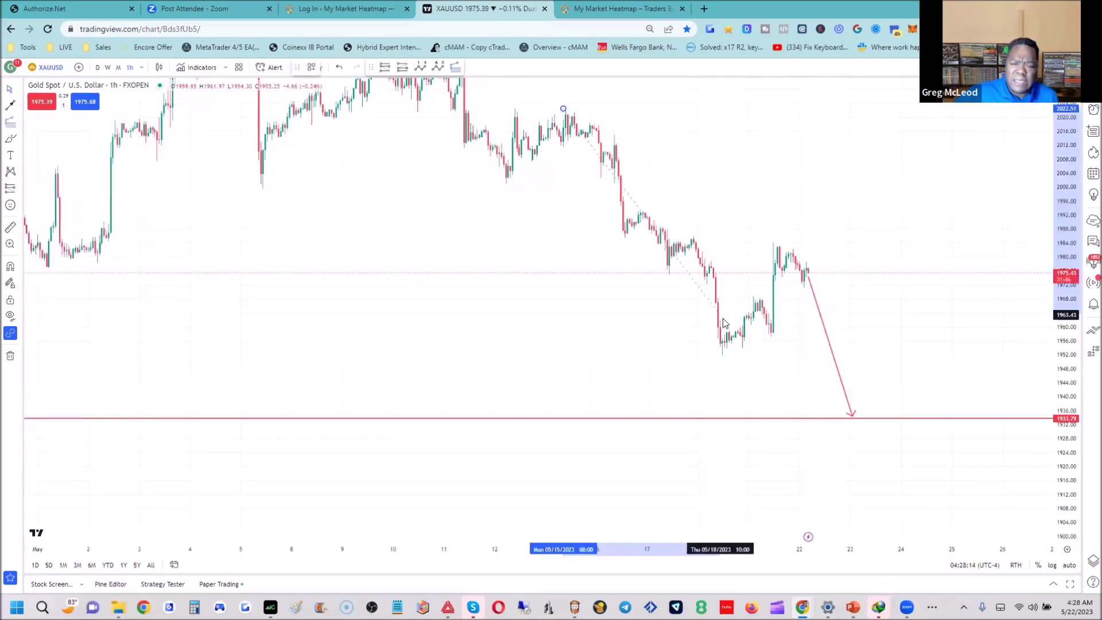
pyautogui.click(718, 355)
pyautogui.click(965, 245)
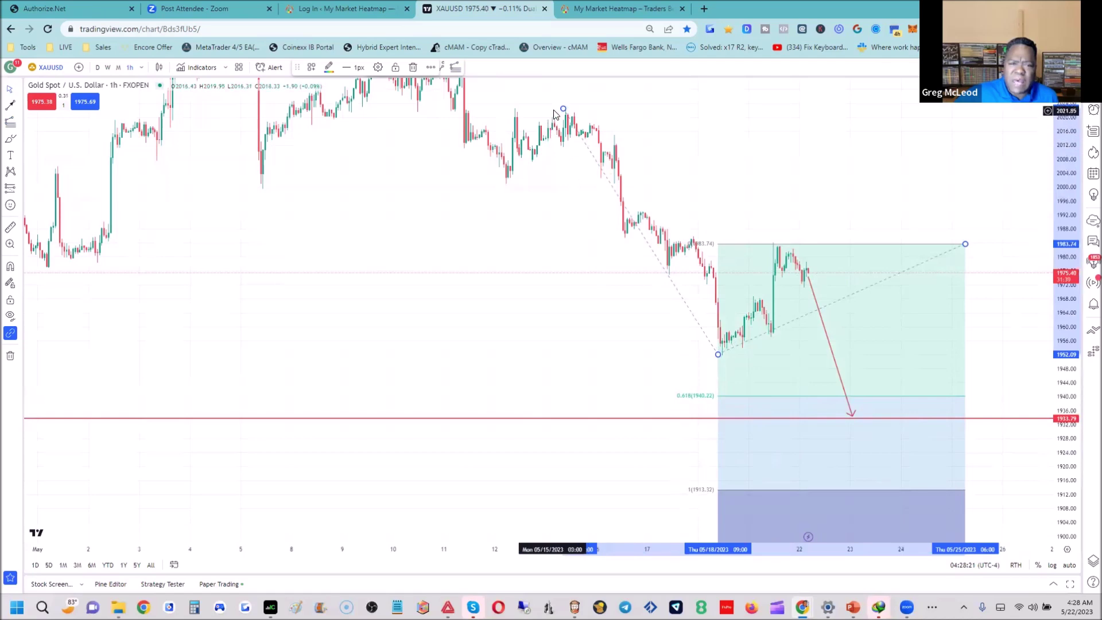
# Step: Move the Fib extension's first anchor back to the 3 May 2023 spike high, at about 2082
pyautogui.moveTo(563, 109)
pyautogui.mouseDown()
pyautogui.moveTo(582, 107)
pyautogui.moveTo(513, 108)
pyautogui.mouseUp()
pyautogui.click(624, 337)
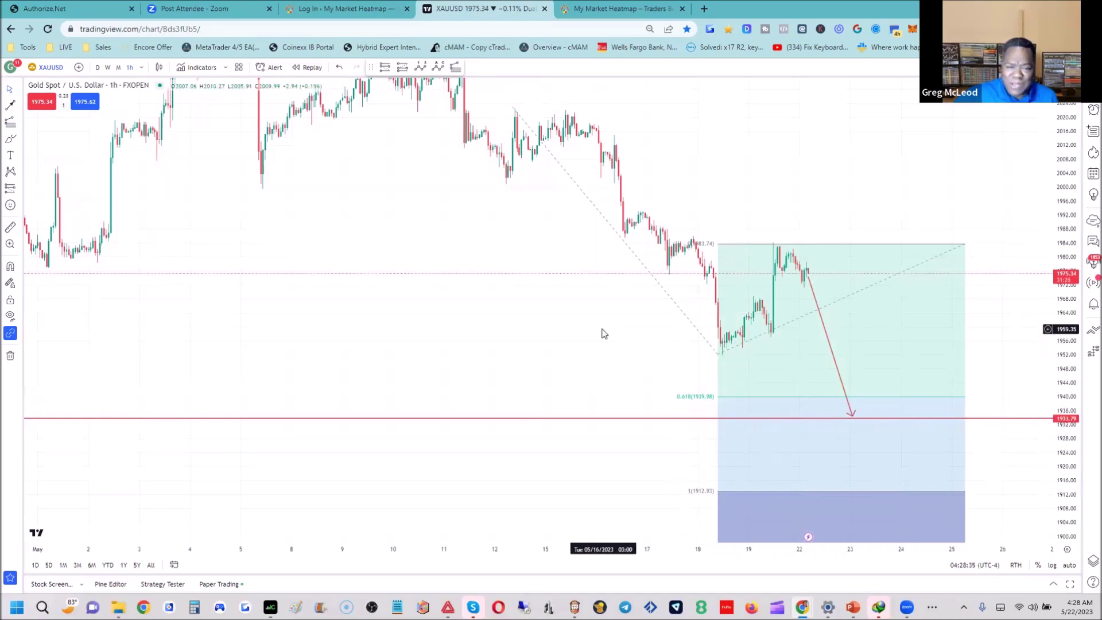
pyautogui.moveTo(512, 264); pyautogui.dragTo(504, 319)
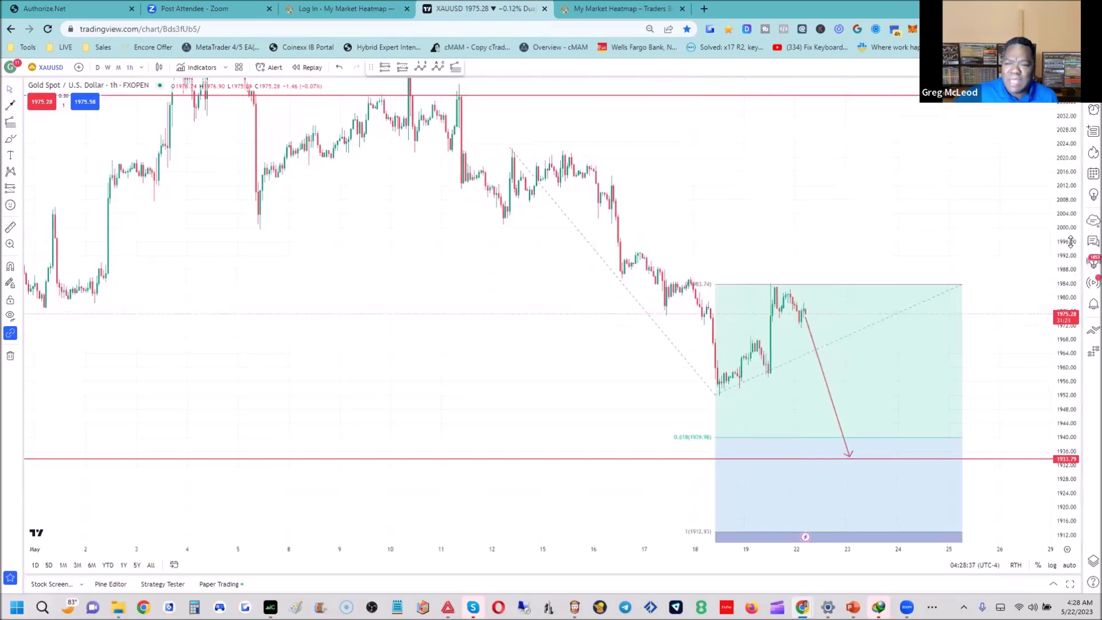
pyautogui.moveTo(1071, 241); pyautogui.dragTo(1071, 261)
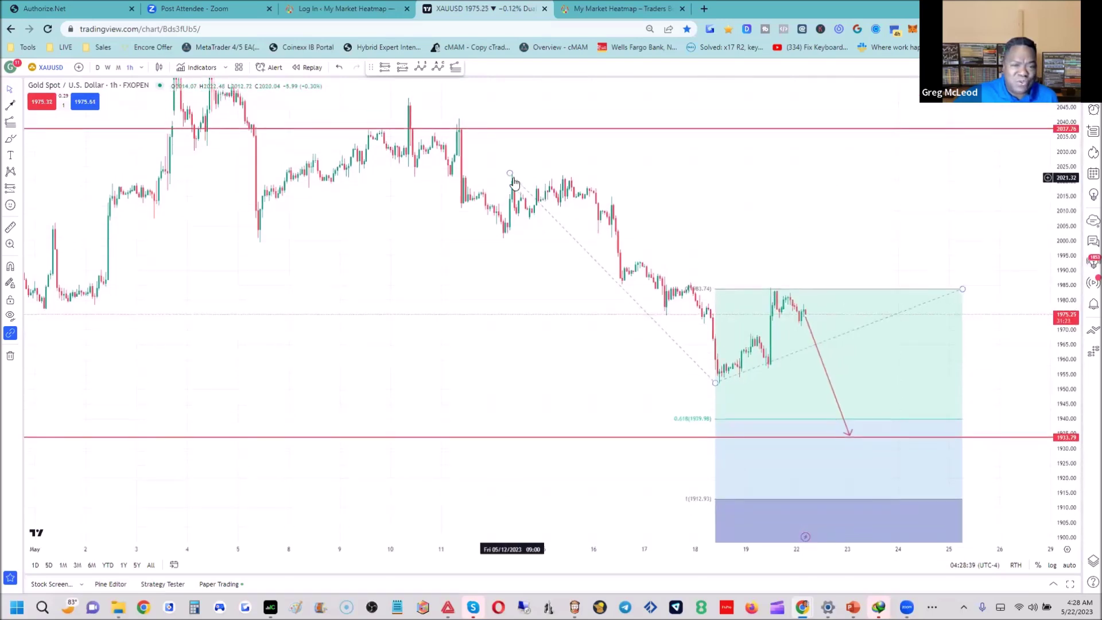
pyautogui.moveTo(508, 176); pyautogui.dragTo(407, 101)
pyautogui.moveTo(373, 209); pyautogui.dragTo(353, 126)
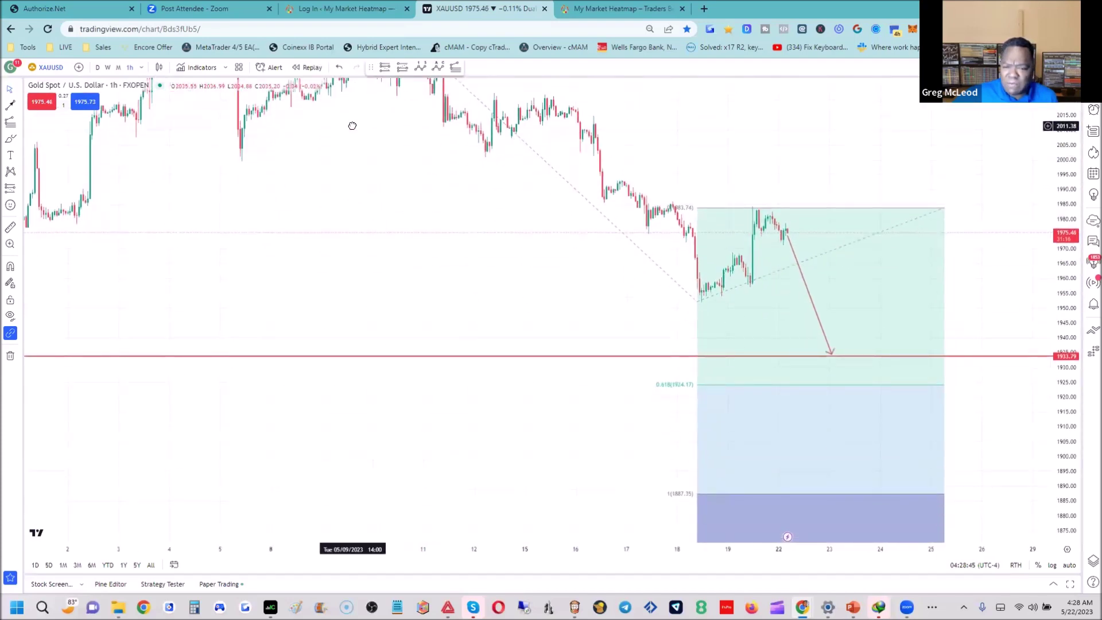
pyautogui.moveTo(366, 142); pyautogui.dragTo(600, 330)
pyautogui.moveTo(624, 222); pyautogui.dragTo(394, 123)
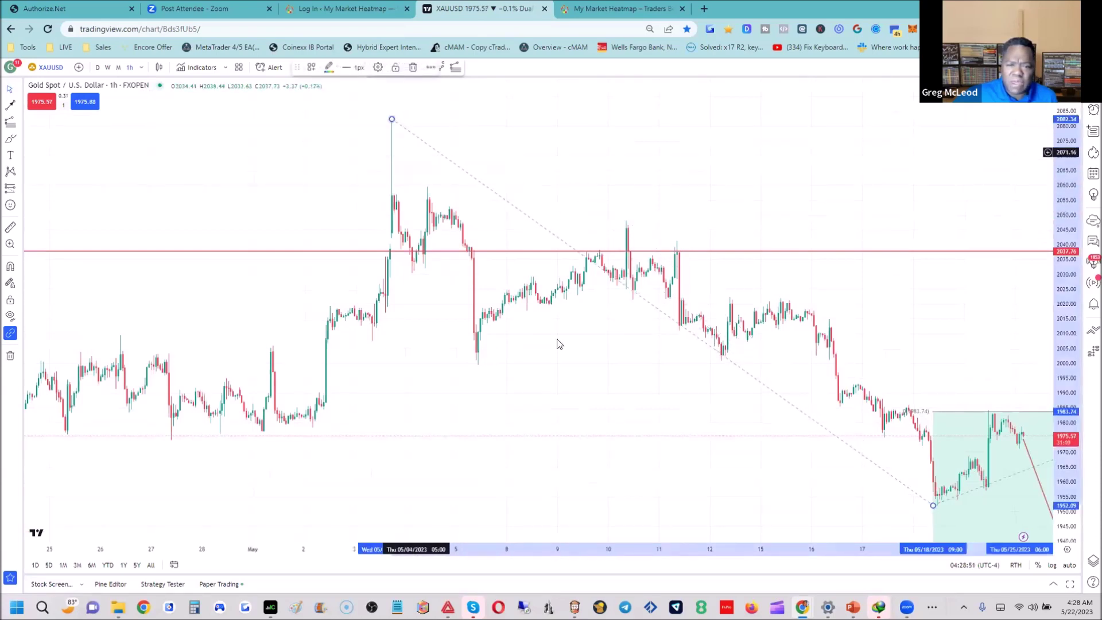
# Step: Move the Fib extension's second anchor to the 5 May low at about 2001.59 and its third to the 10 May high at about 2048.02
pyautogui.moveTo(593, 404); pyautogui.dragTo(438, 316)
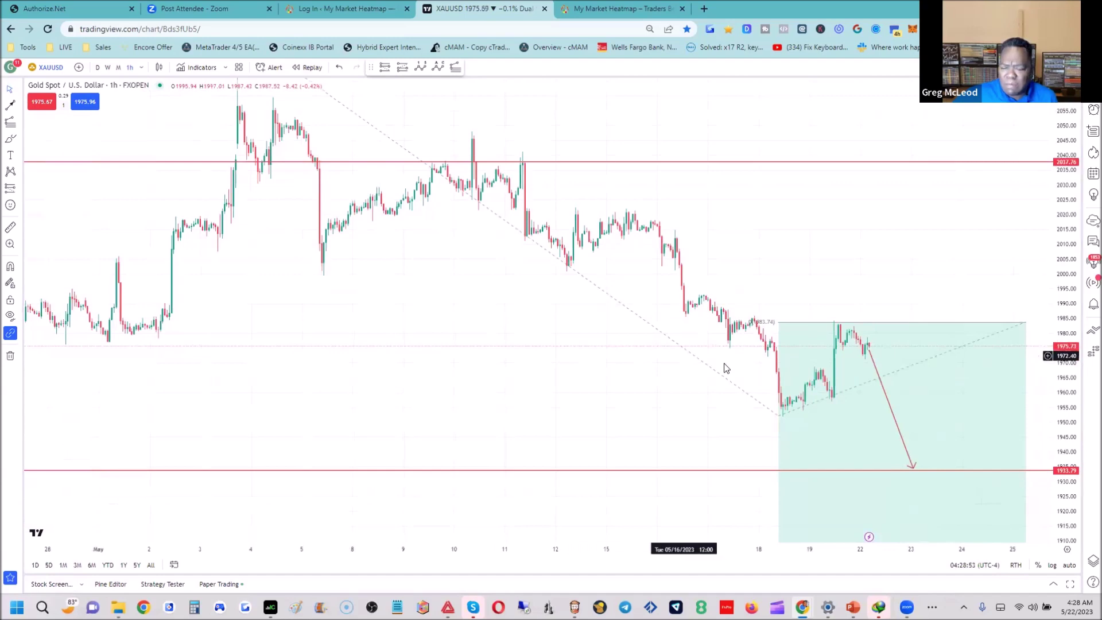
pyautogui.moveTo(1023, 322)
pyautogui.mouseDown()
pyautogui.moveTo(877, 319)
pyautogui.moveTo(962, 333)
pyautogui.moveTo(1038, 332)
pyautogui.moveTo(1052, 319)
pyautogui.mouseUp()
pyautogui.moveTo(778, 416)
pyautogui.mouseDown()
pyautogui.moveTo(438, 295)
pyautogui.moveTo(322, 269)
pyautogui.mouseUp()
pyautogui.hscroll(2, 748, 243)
pyautogui.moveTo(1006, 315)
pyautogui.mouseDown()
pyautogui.moveTo(541, 175)
pyautogui.moveTo(430, 129)
pyautogui.mouseUp()
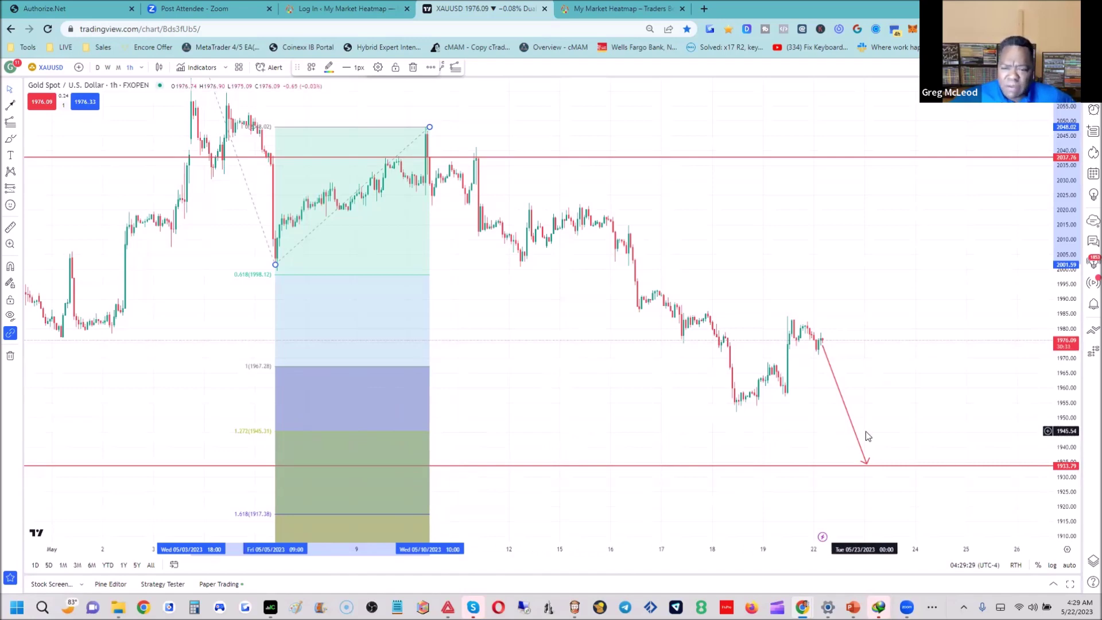
# Step: Raise the lower horizontal line to the 1.272 extension level at about 1945.07 and move the red arrow's tip onto it
pyautogui.click(577, 468)
pyautogui.moveTo(574, 459); pyautogui.dragTo(574, 424)
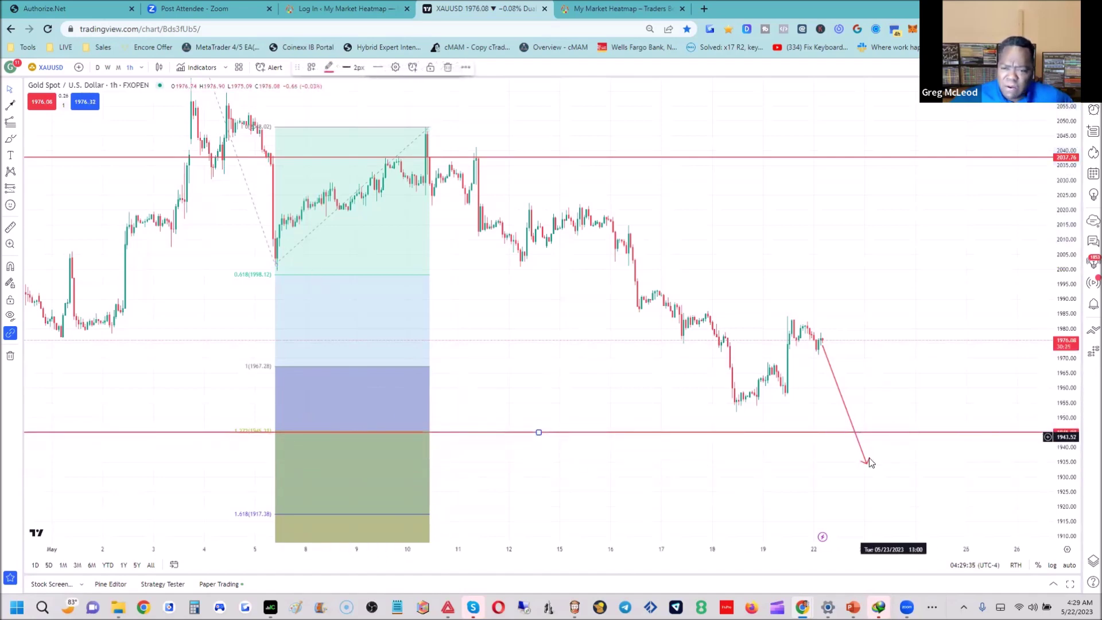
pyautogui.moveTo(865, 462); pyautogui.dragTo(868, 438)
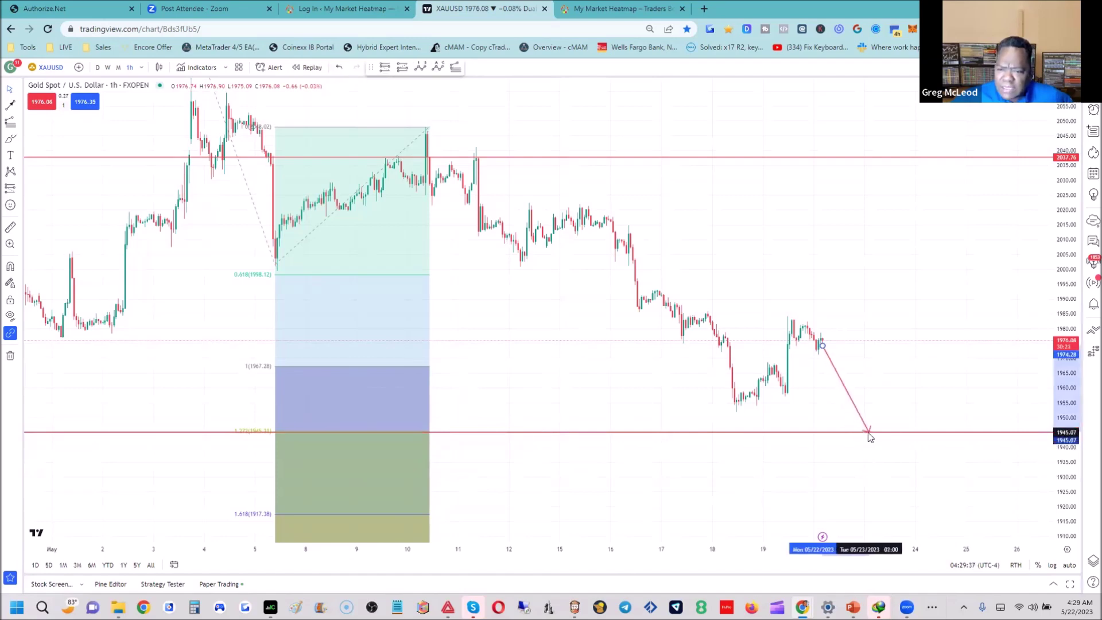
pyautogui.doubleClick(869, 436)
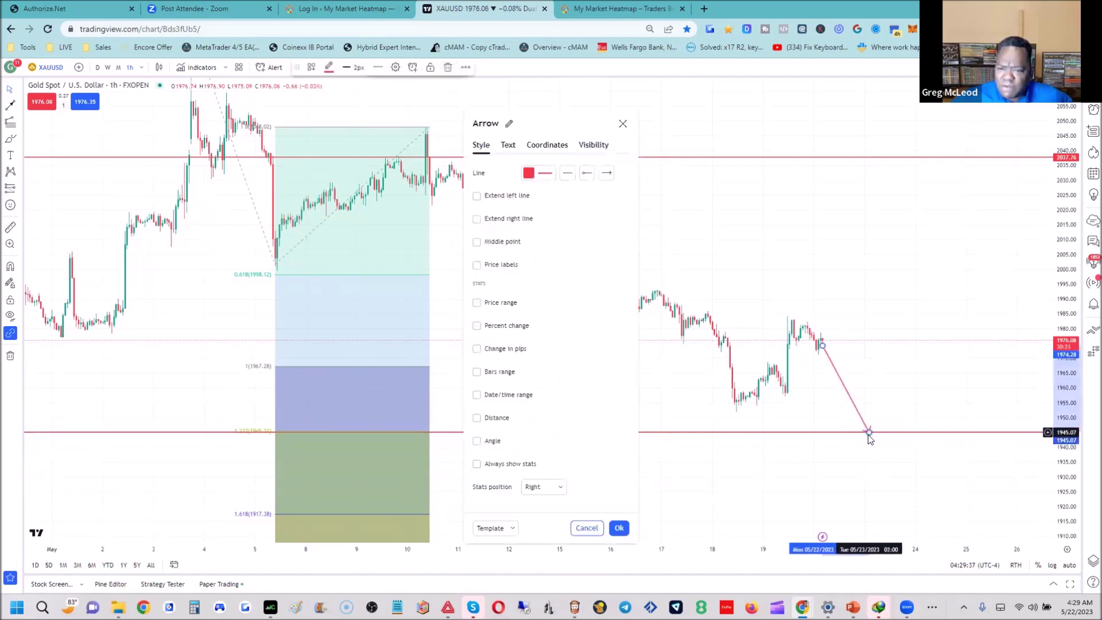
# Step: Add a horizontal line at the 18 May 2023 low on the hourly gold chart, at about 1951.75
pyautogui.click(20, 106)
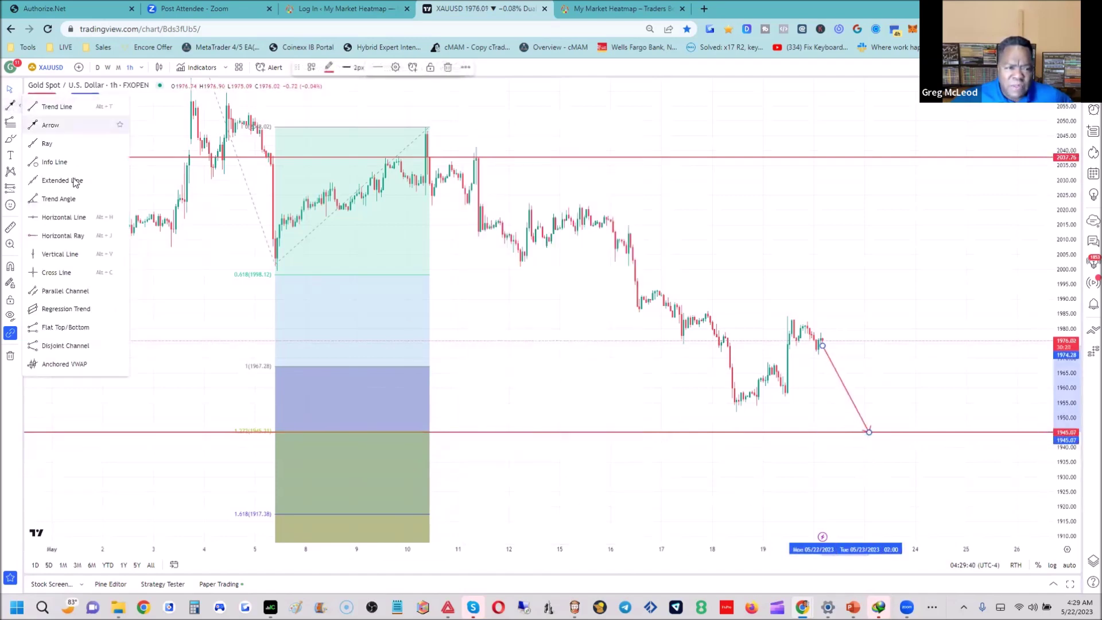
pyautogui.click(55, 219)
pyautogui.click(736, 412)
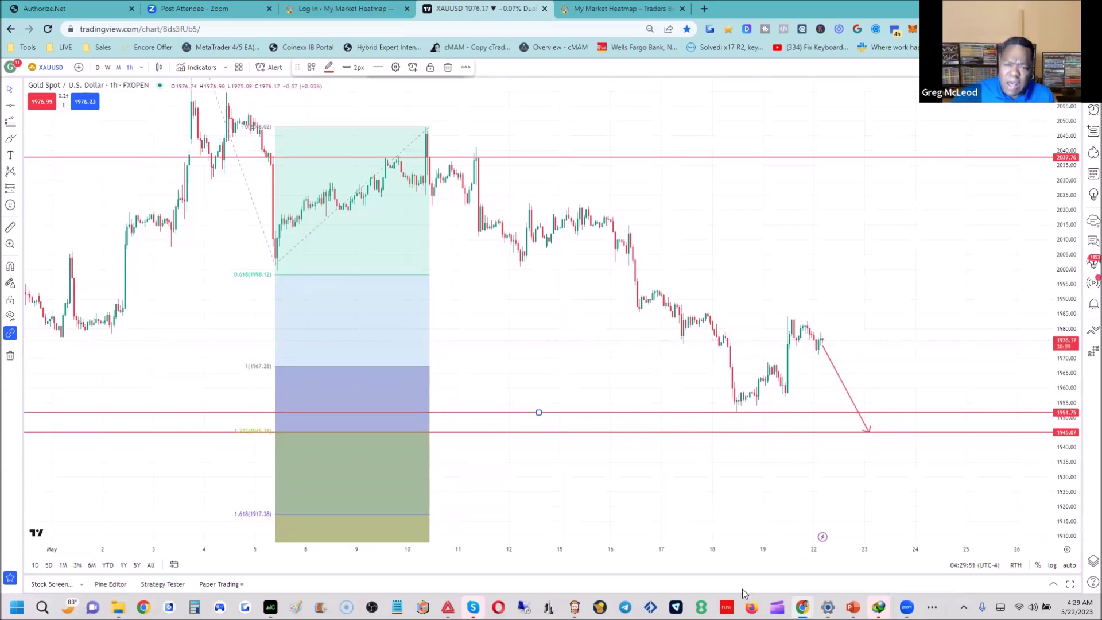
pyautogui.click(631, 382)
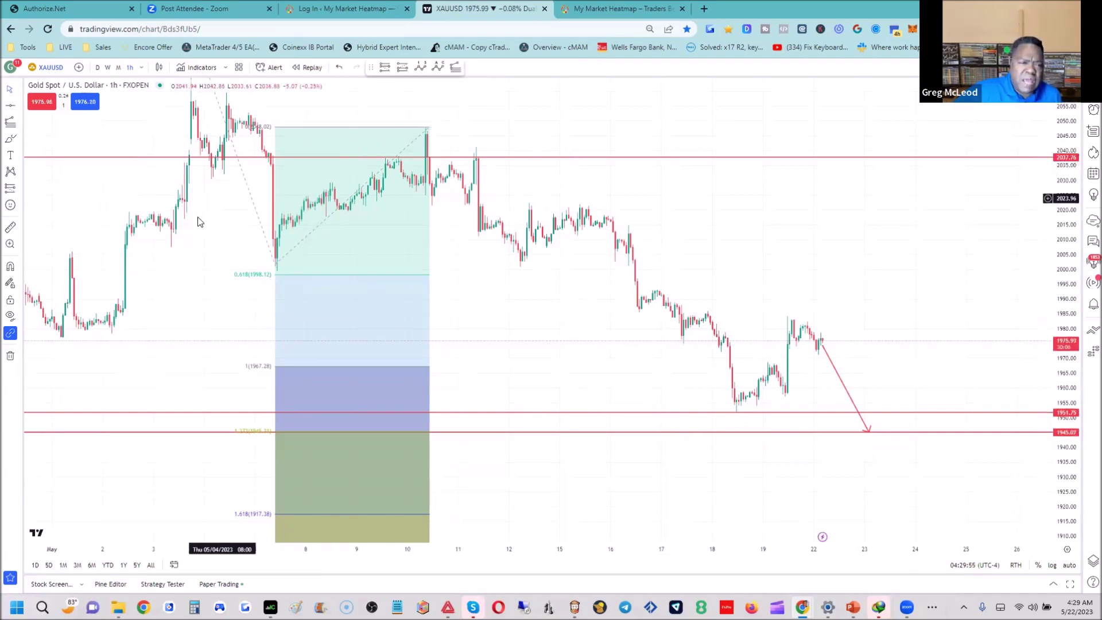
# Step: Switch the chart to the Coinbase BTCUSD symbol
pyautogui.moveTo(1067, 218); pyautogui.dragTo(1066, 258)
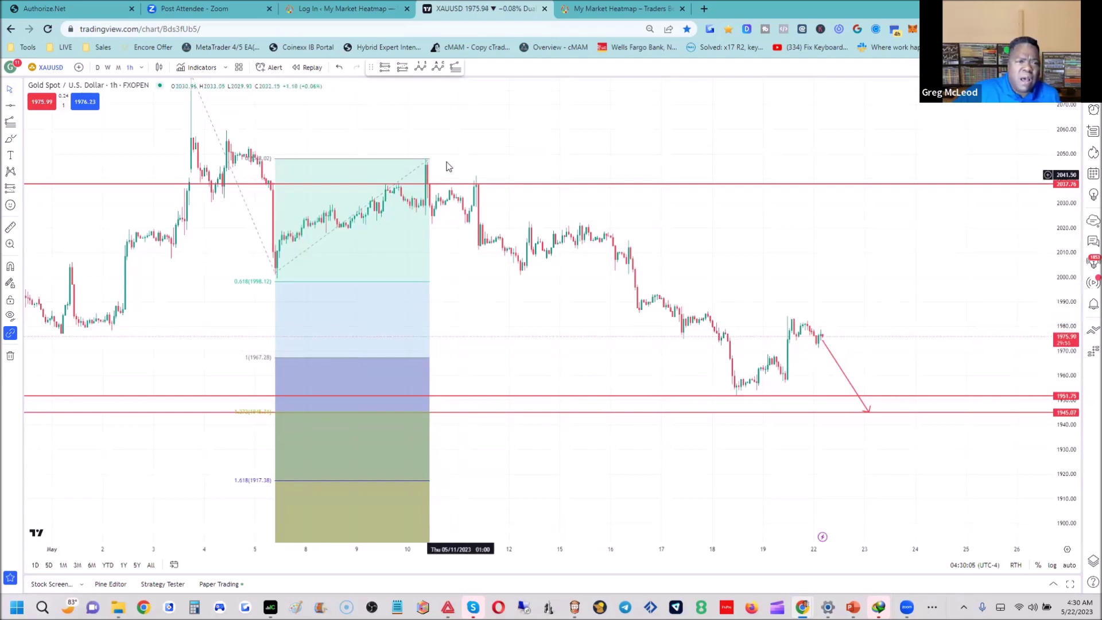
pyautogui.click(54, 69)
pyautogui.write('BT')
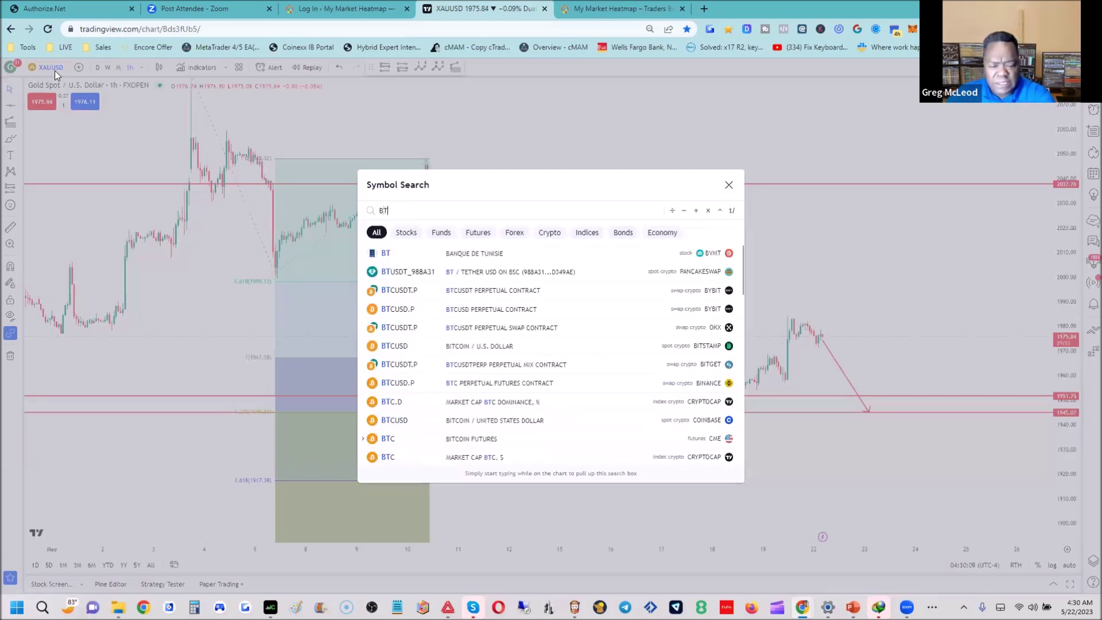
pyautogui.write('CUSD')
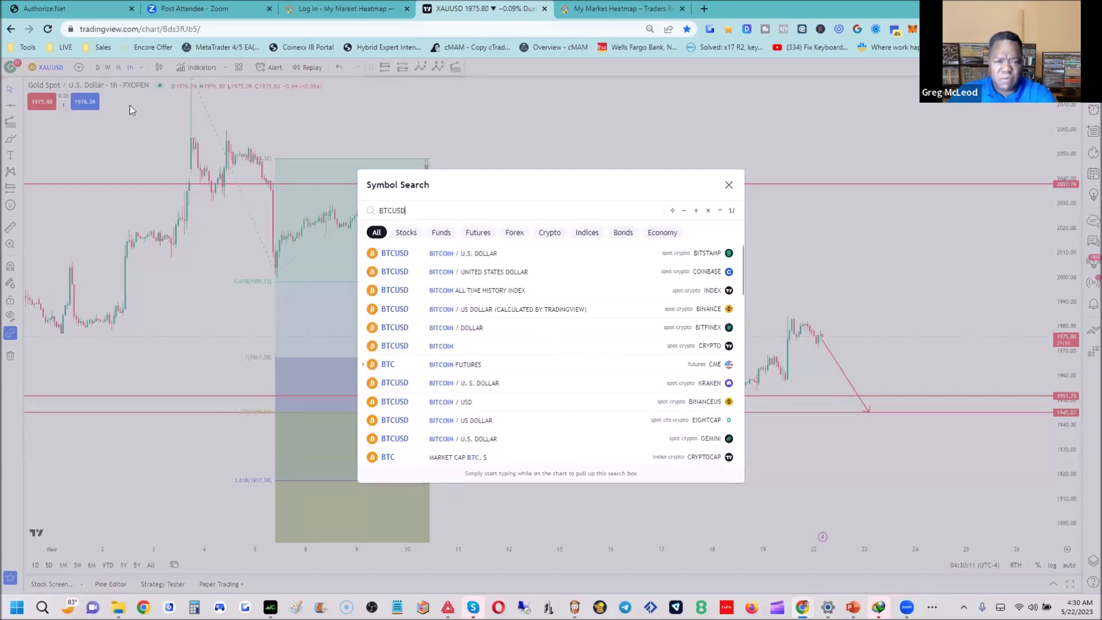
pyautogui.click(443, 275)
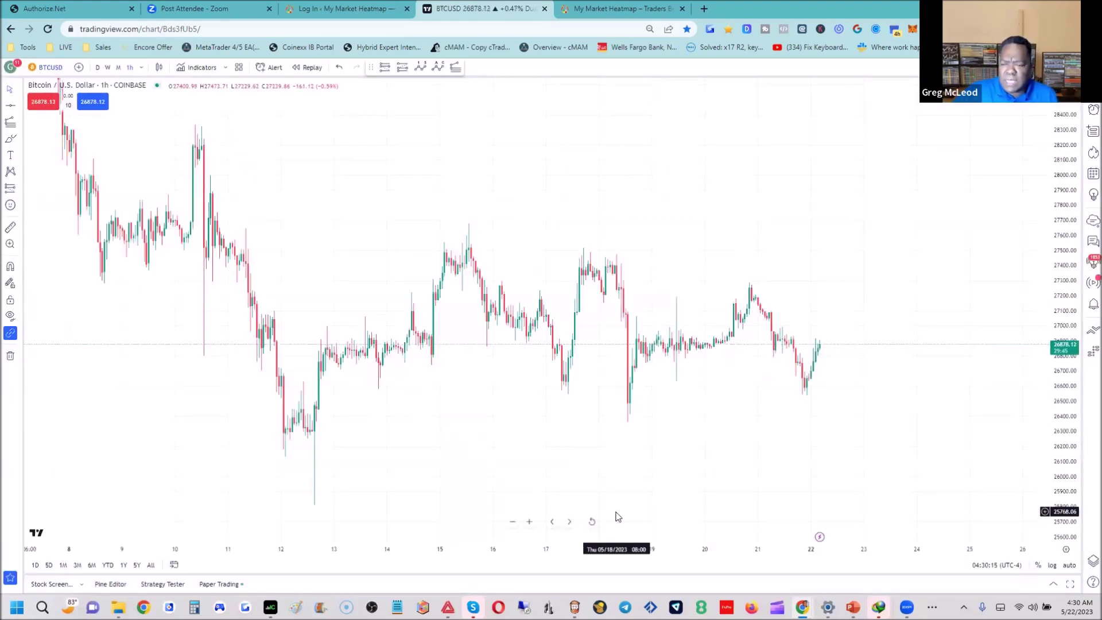
# Step: Switch the Bitcoin chart to the monthly timeframe
pyautogui.moveTo(507, 554); pyautogui.dragTo(660, 548)
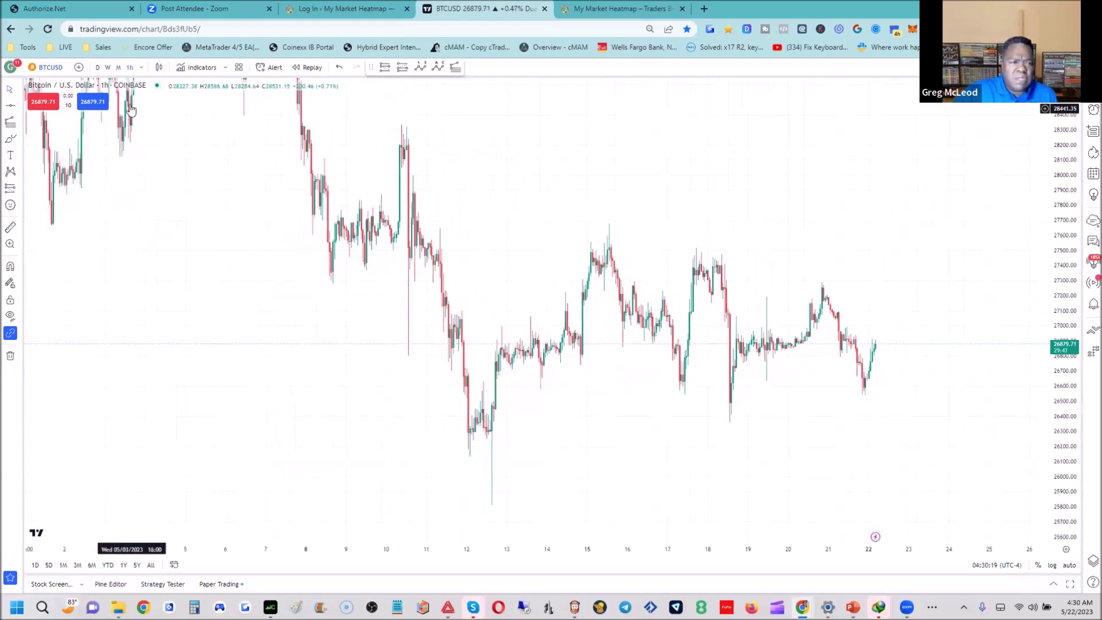
pyautogui.click(119, 68)
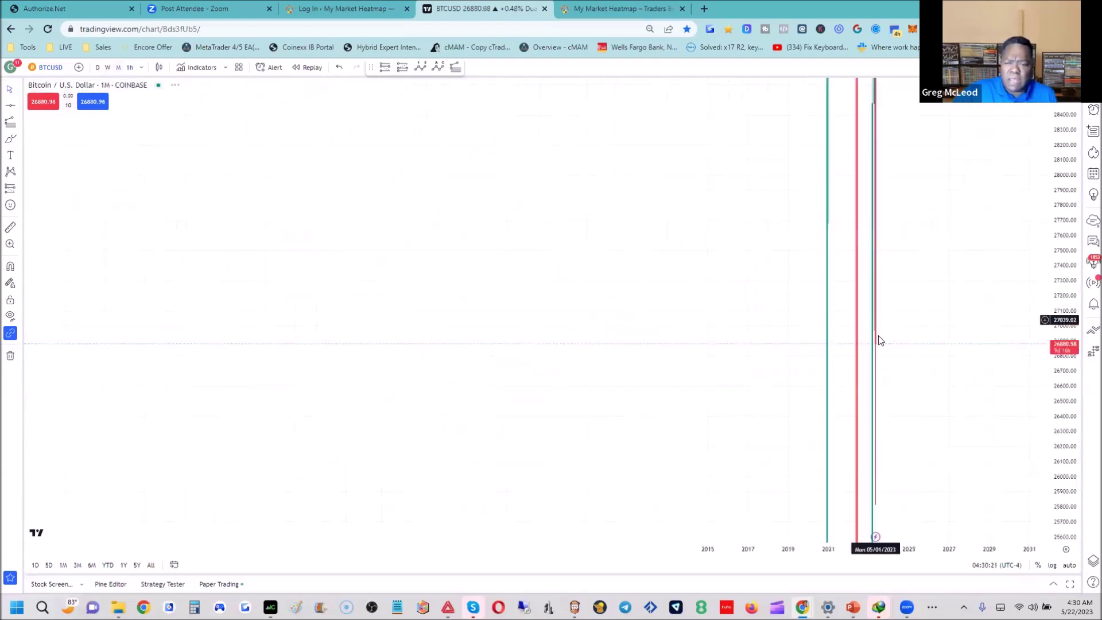
pyautogui.moveTo(1072, 340); pyautogui.dragTo(1071, 396)
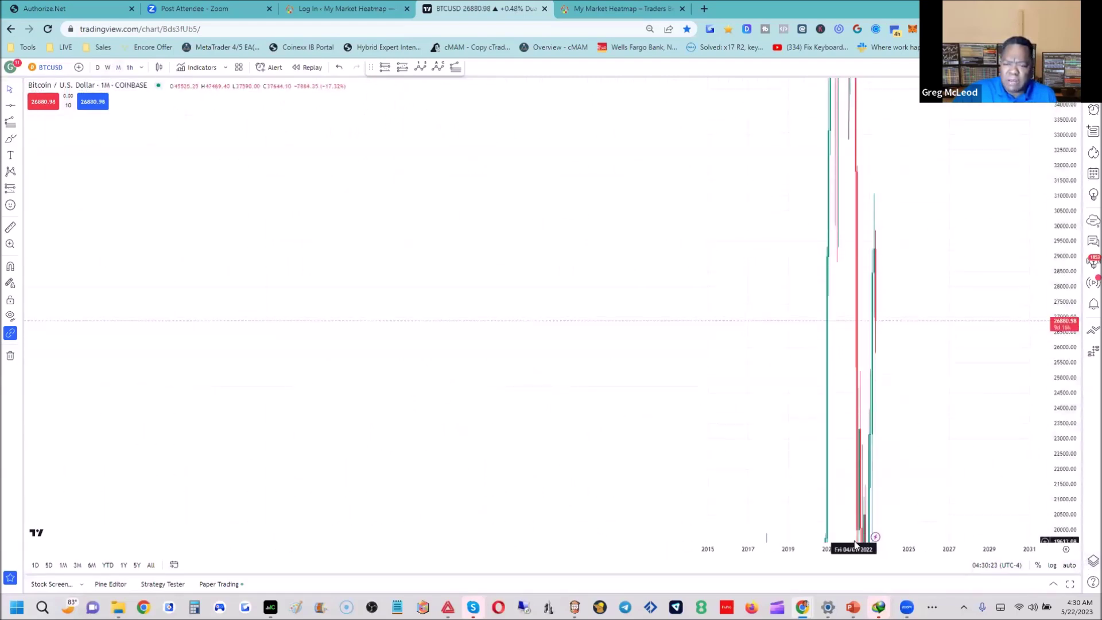
pyautogui.moveTo(857, 548); pyautogui.dragTo(525, 388)
pyautogui.moveTo(623, 344); pyautogui.dragTo(824, 320)
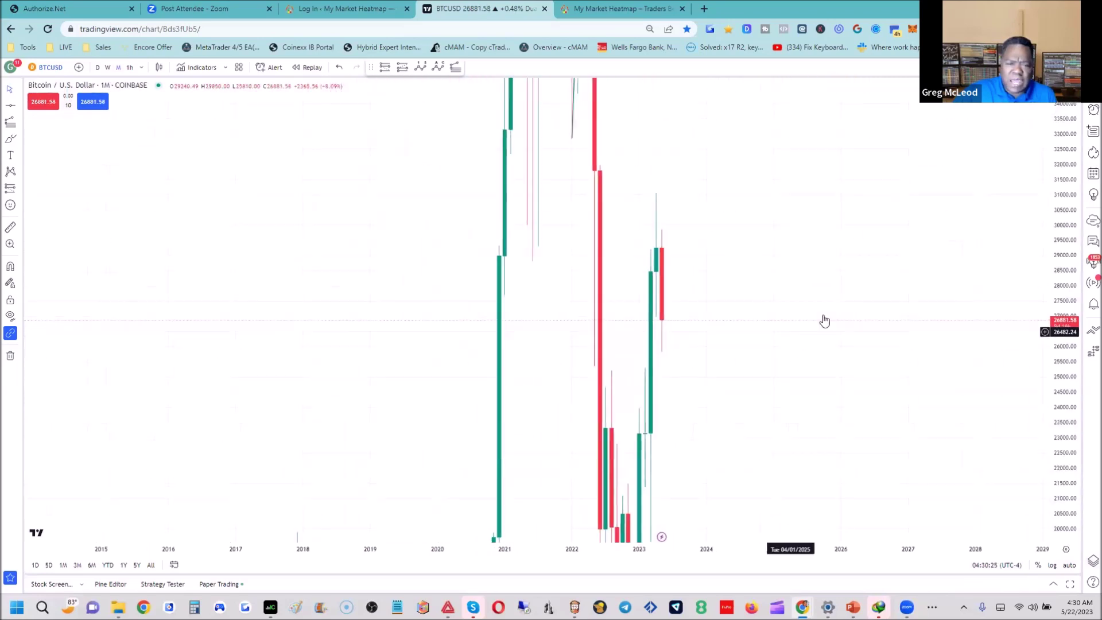
pyautogui.moveTo(1055, 215); pyautogui.dragTo(1039, 524)
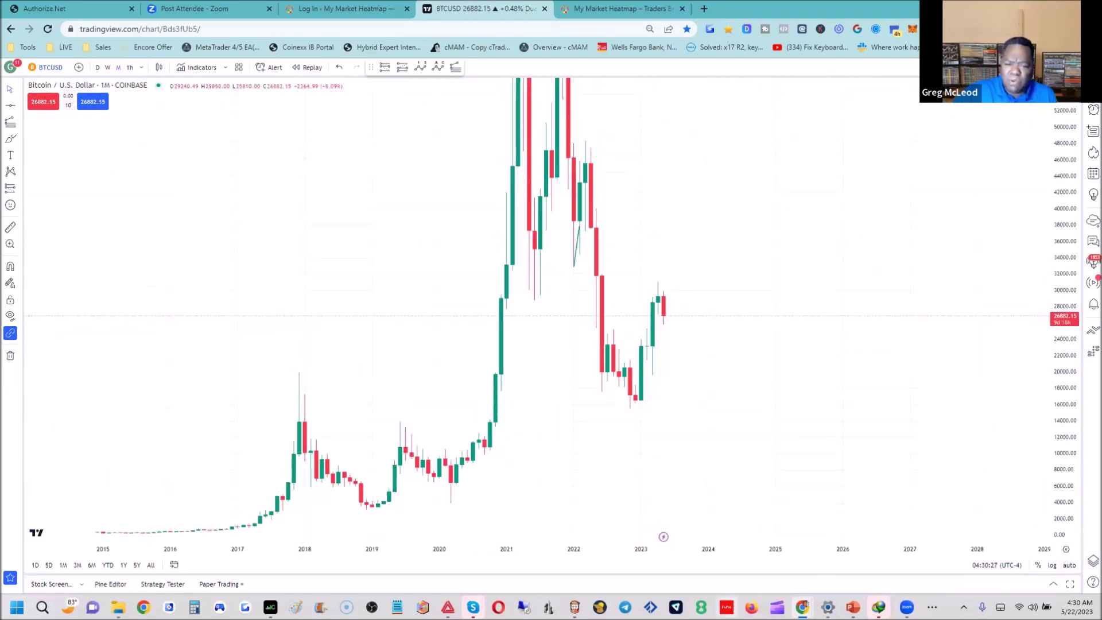
pyautogui.moveTo(711, 551); pyautogui.dragTo(517, 536)
pyautogui.moveTo(649, 448); pyautogui.dragTo(907, 433)
pyautogui.moveTo(861, 549); pyautogui.dragTo(553, 532)
pyautogui.moveTo(647, 438); pyautogui.dragTo(728, 425)
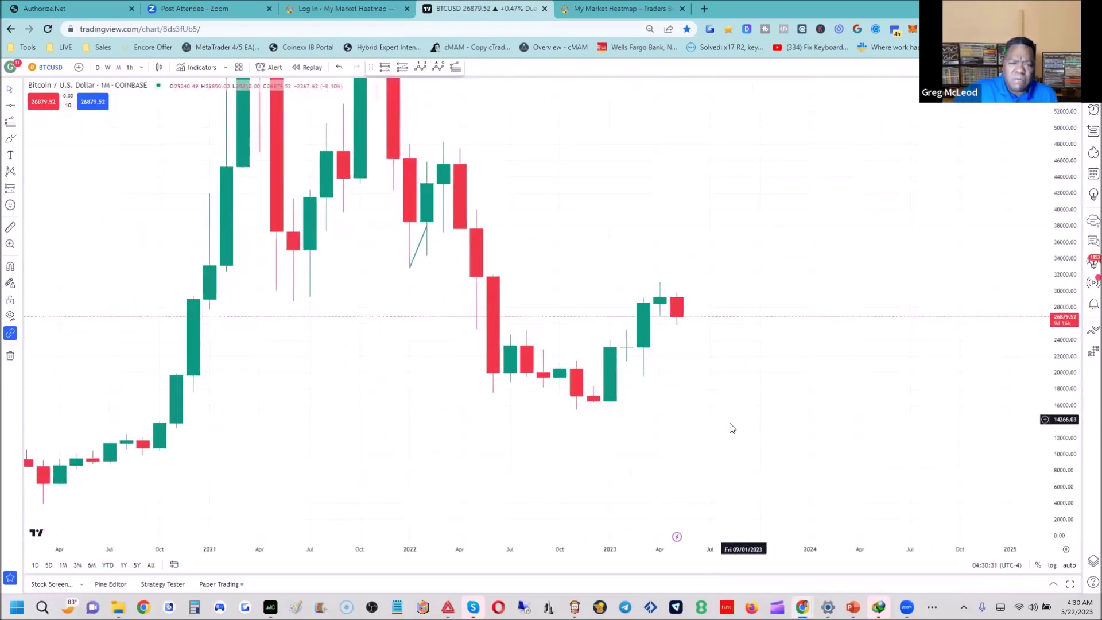
pyautogui.moveTo(830, 252); pyautogui.dragTo(881, 327)
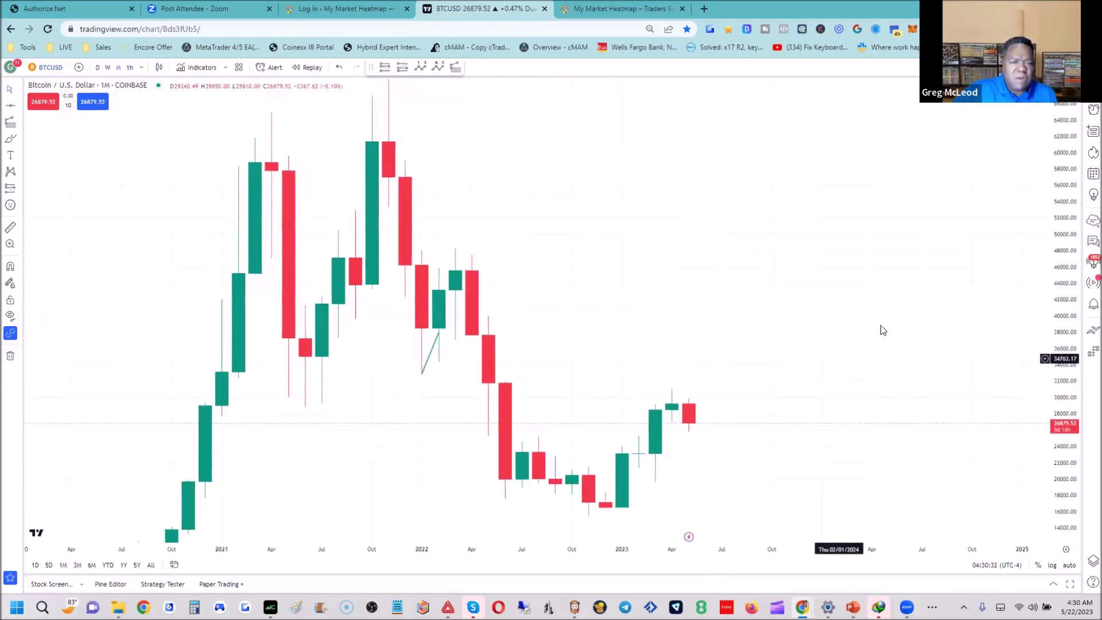
# Step: Draw a descending trend line from the March 2022 high at about 48600 along the April 2023 high to about 19000 in January 2024
pyautogui.click(19, 107)
pyautogui.click(34, 106)
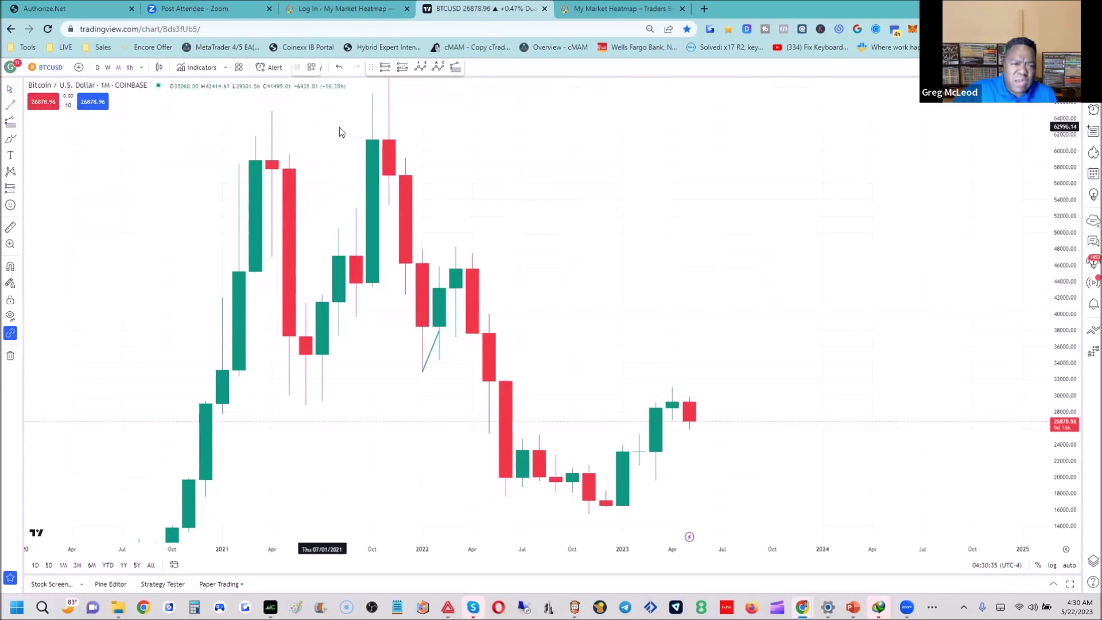
pyautogui.moveTo(456, 244)
pyautogui.mouseDown()
pyautogui.moveTo(772, 435)
pyautogui.moveTo(822, 485)
pyautogui.mouseUp()
pyautogui.click(873, 375)
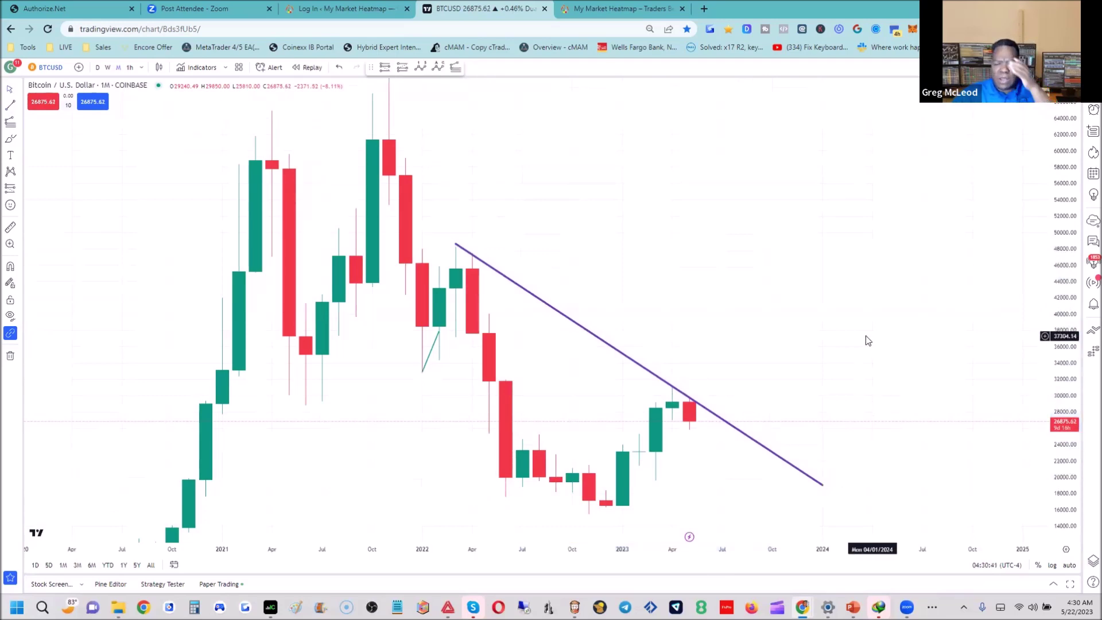
# Step: Switch the Bitcoin chart to the weekly timeframe
pyautogui.moveTo(851, 305); pyautogui.dragTo(851, 205)
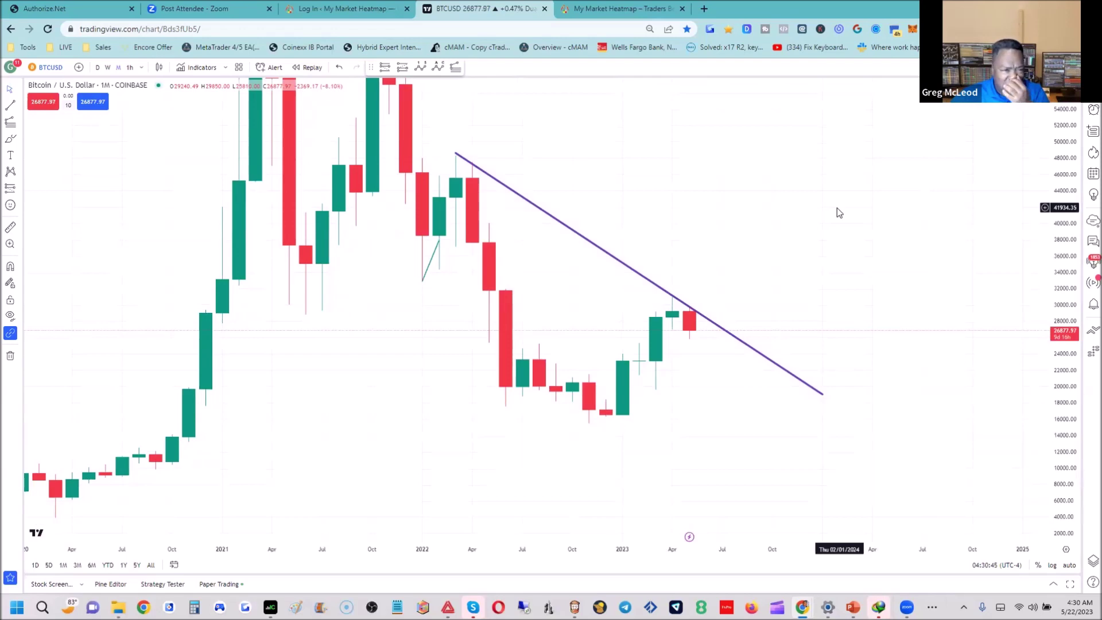
pyautogui.click(107, 68)
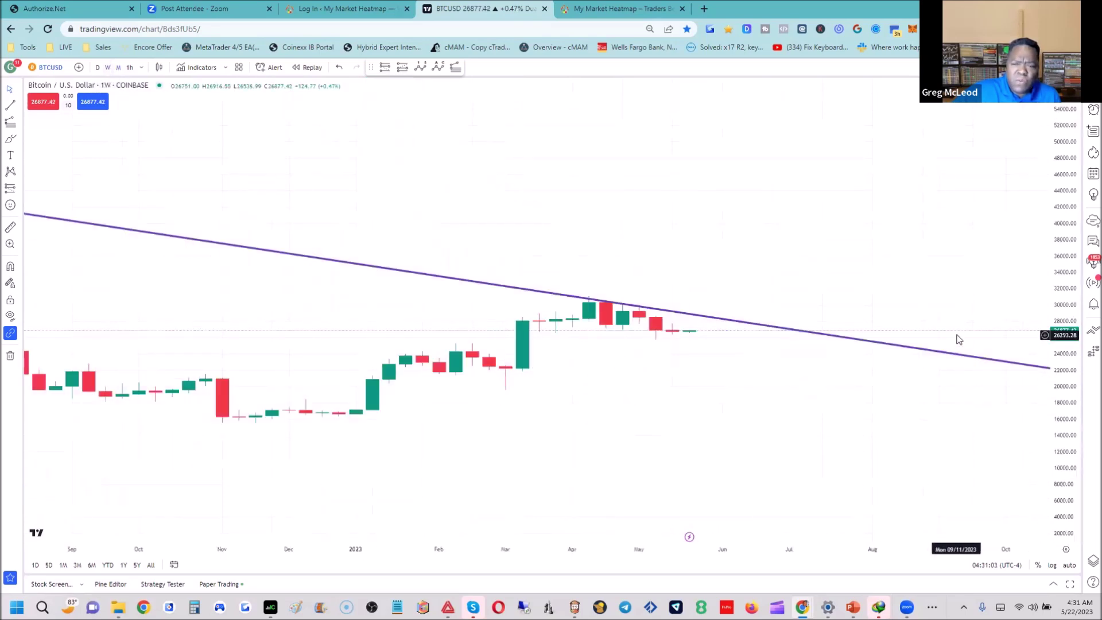
pyautogui.moveTo(1060, 326); pyautogui.dragTo(1061, 276)
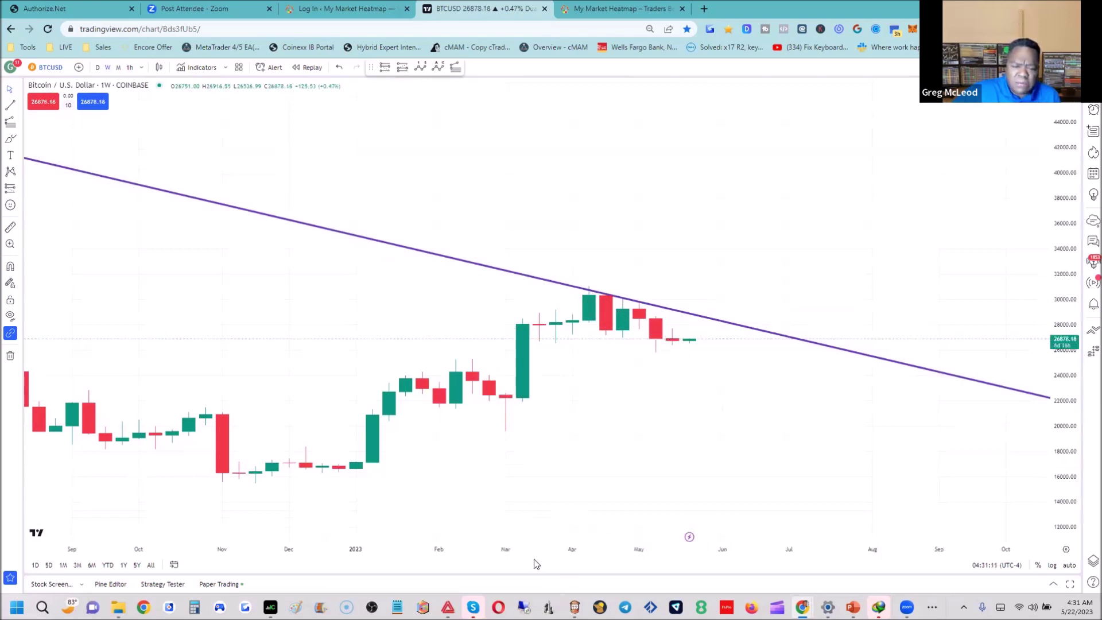
# Step: Draw a horizontal line at the March 2023 low, at about 19640, on the weekly Bitcoin chart
pyautogui.moveTo(542, 551); pyautogui.dragTo(711, 550)
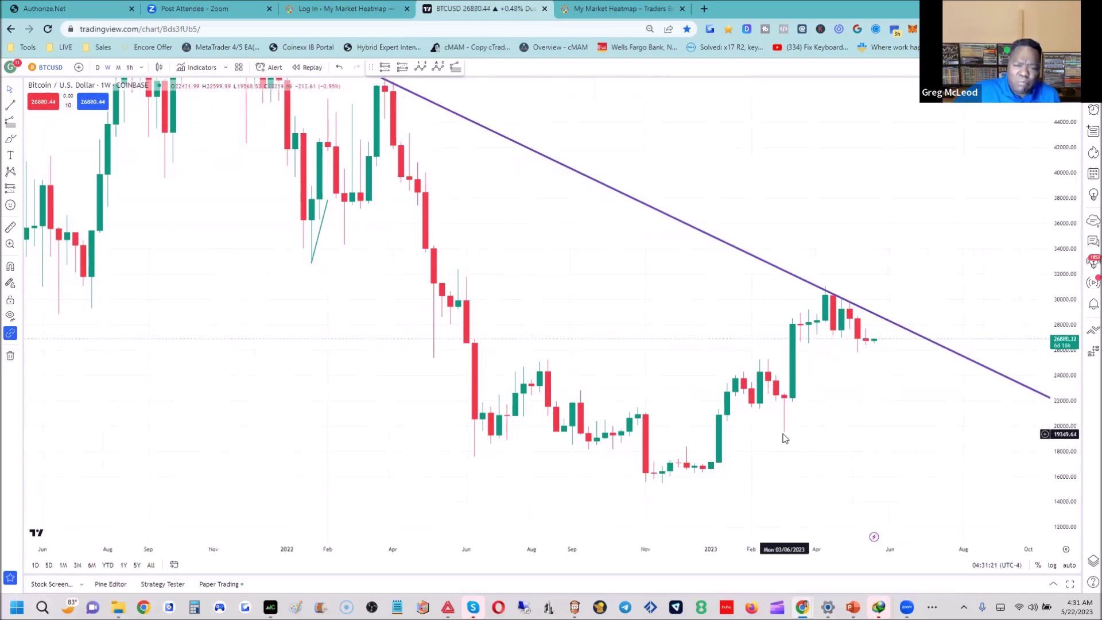
pyautogui.click(19, 109)
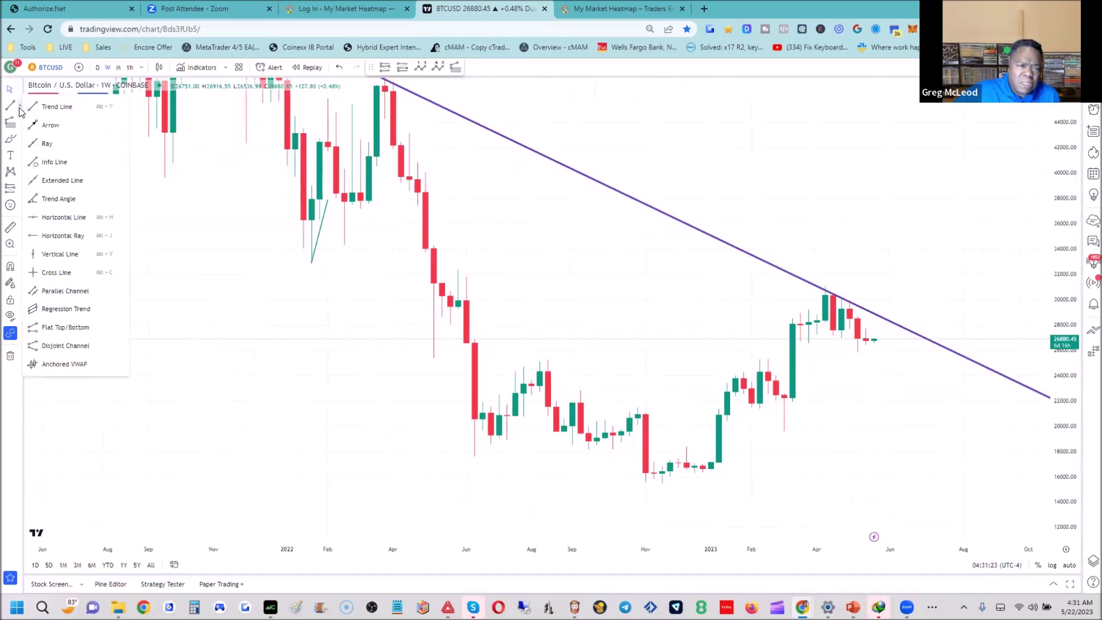
pyautogui.click(55, 221)
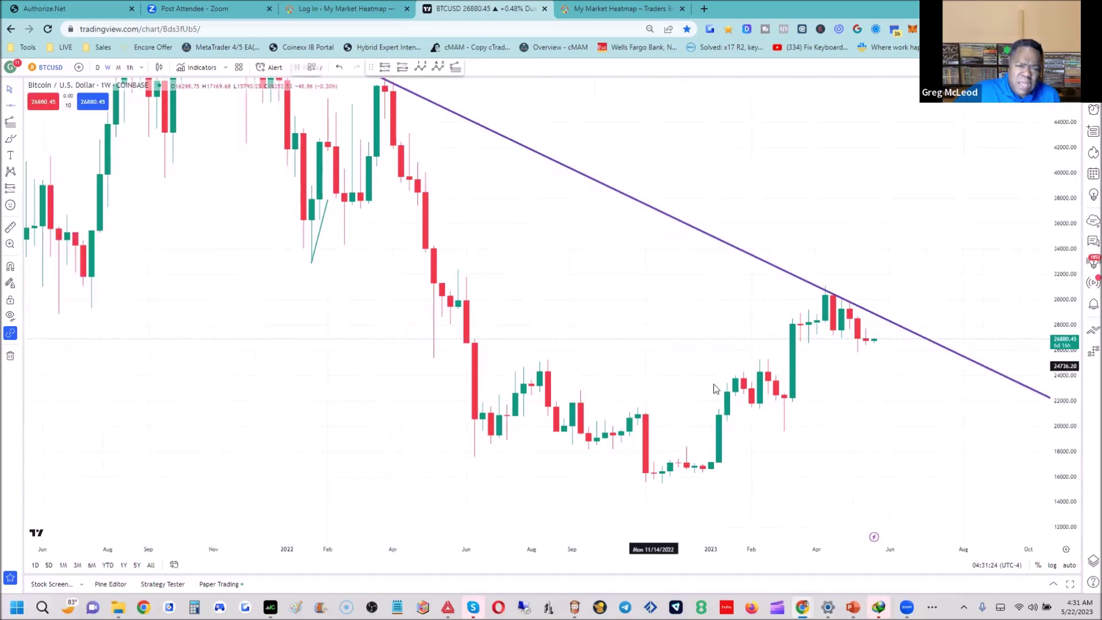
pyautogui.click(786, 430)
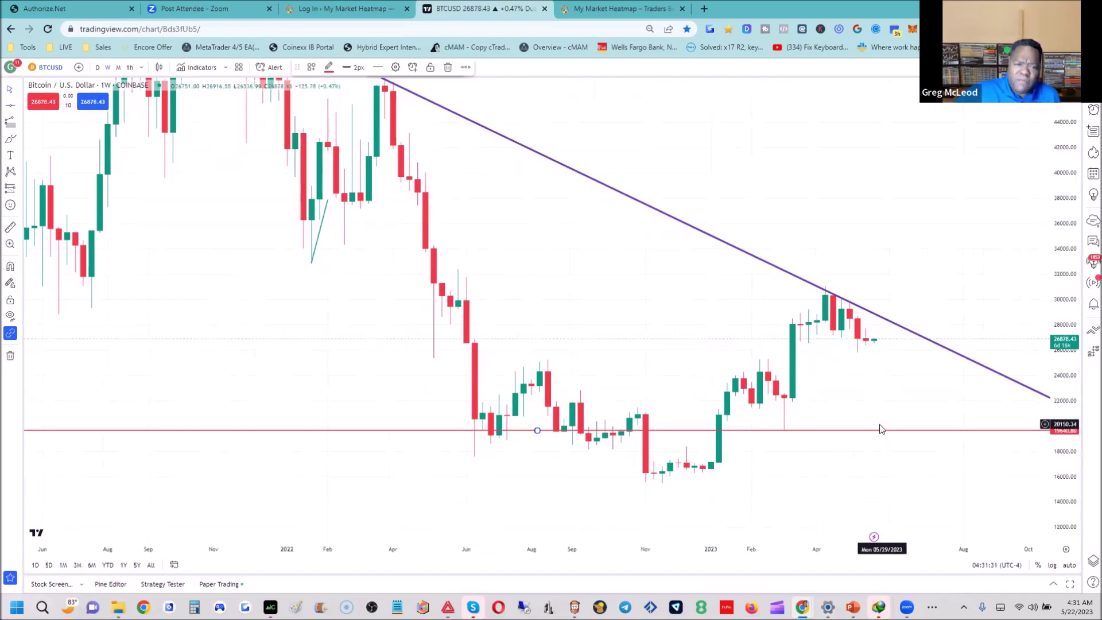
# Step: Draw a short descending trend line from the April 10, 2023 high at about 31069 to about 24263 on June 26, 2023
pyautogui.click(19, 108)
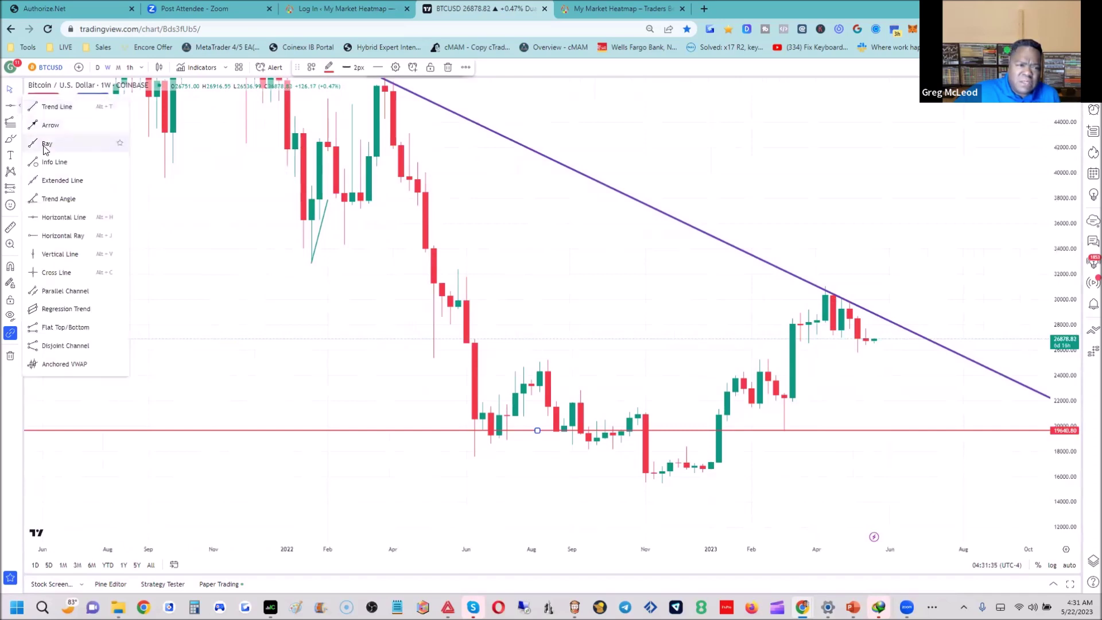
pyautogui.click(46, 105)
pyautogui.click(824, 286)
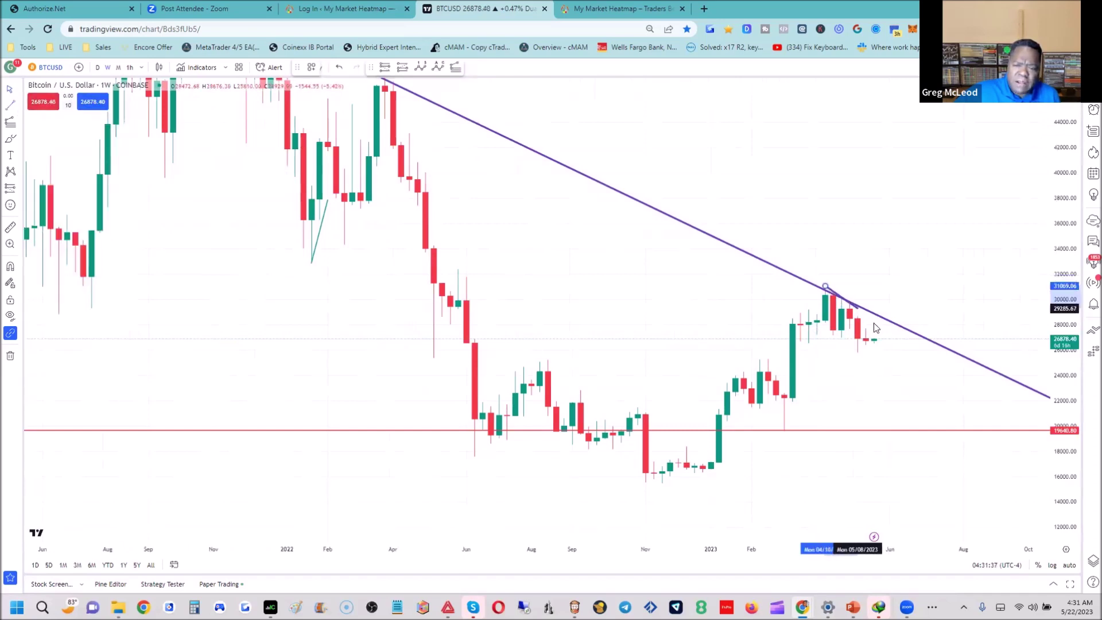
pyautogui.click(915, 371)
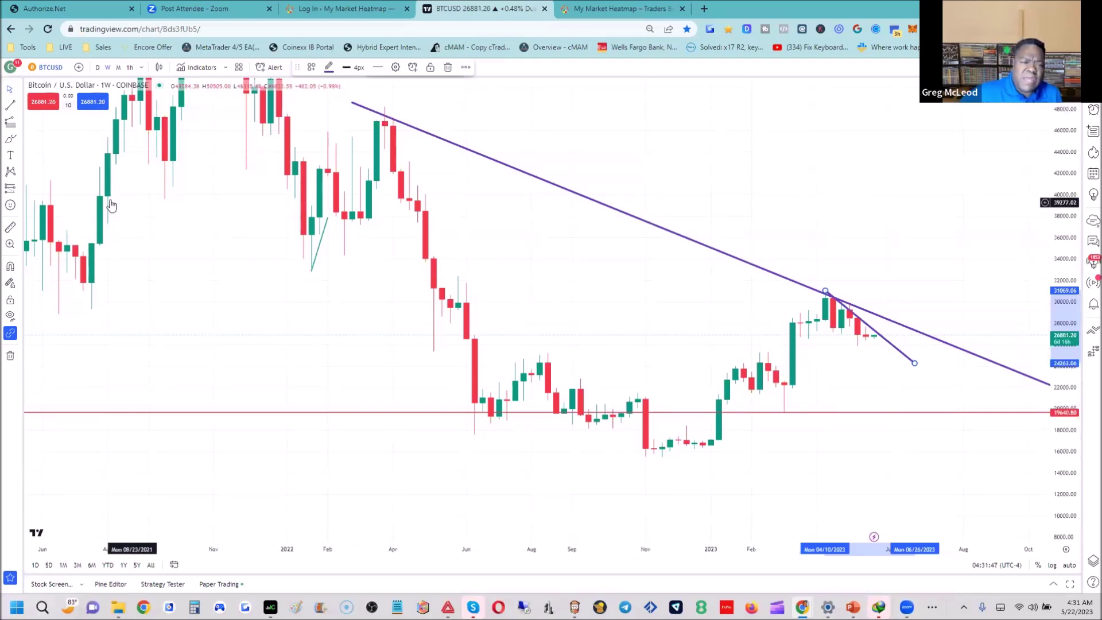
# Step: Place a vertical line on the Bitcoin chart at December 5, 2022
pyautogui.click(19, 106)
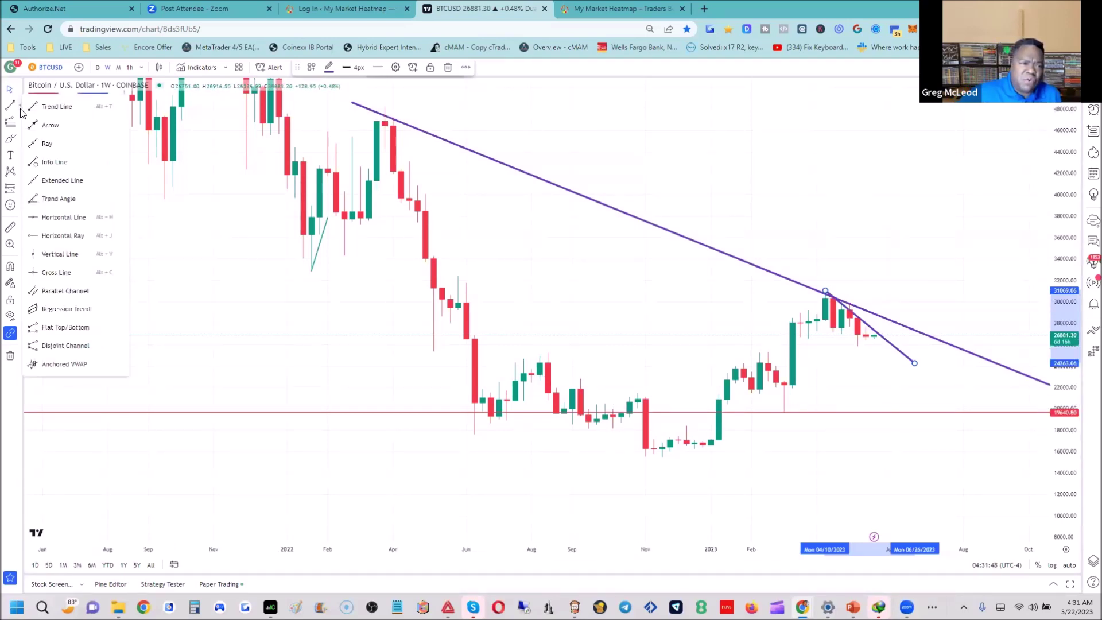
pyautogui.click(35, 253)
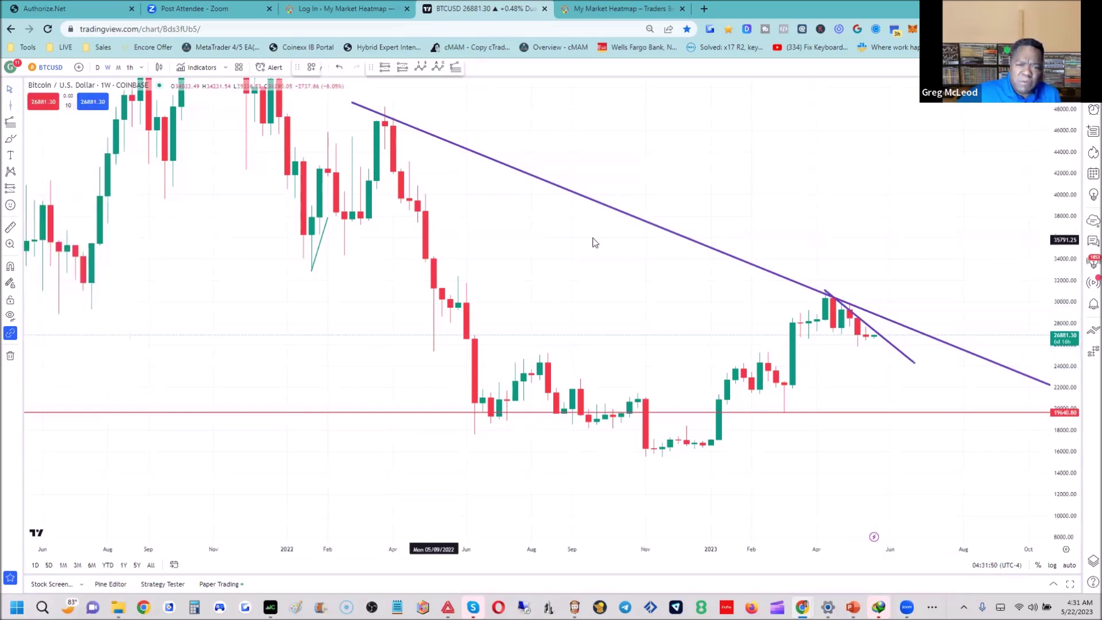
pyautogui.click(681, 182)
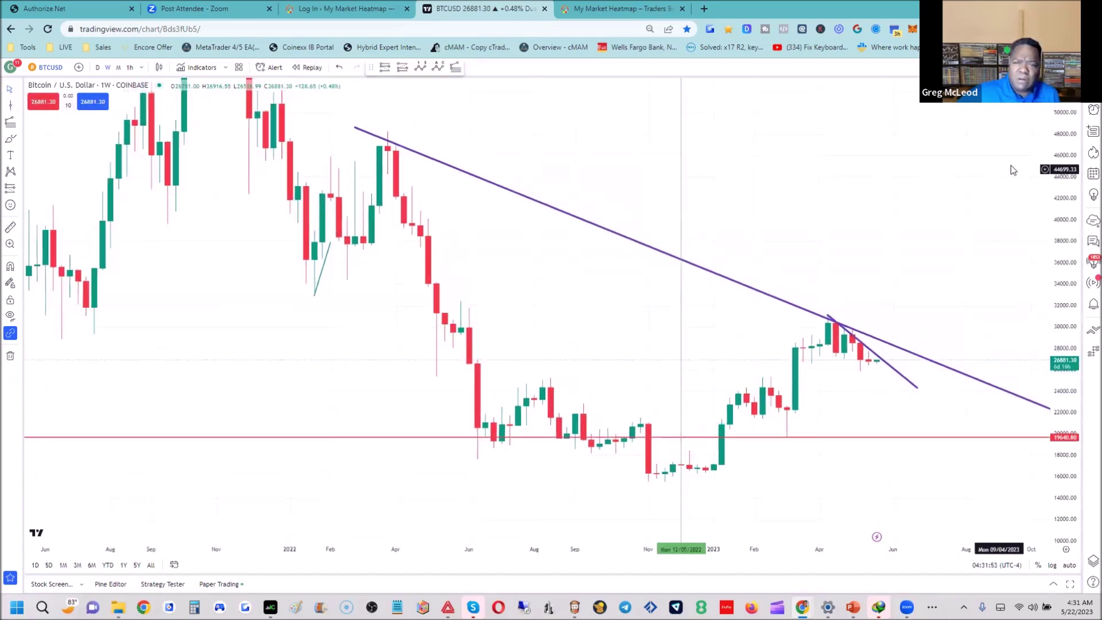
# Step: Draw a horizontal line at the November 2021 peak, at about 68897
pyautogui.moveTo(1065, 149); pyautogui.dragTo(1064, 247)
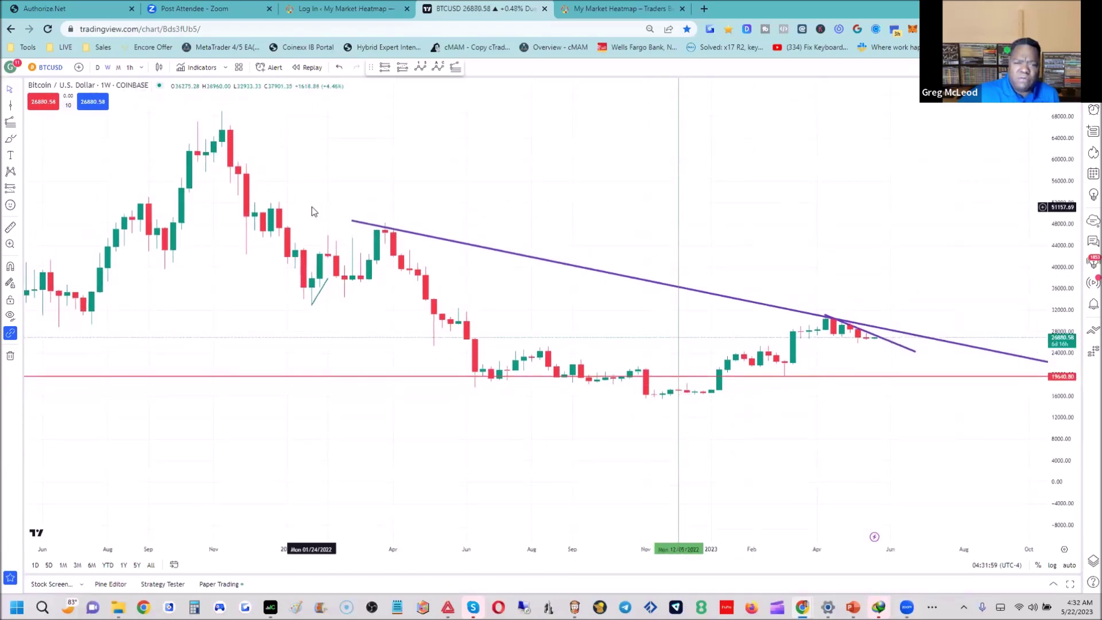
pyautogui.click(18, 108)
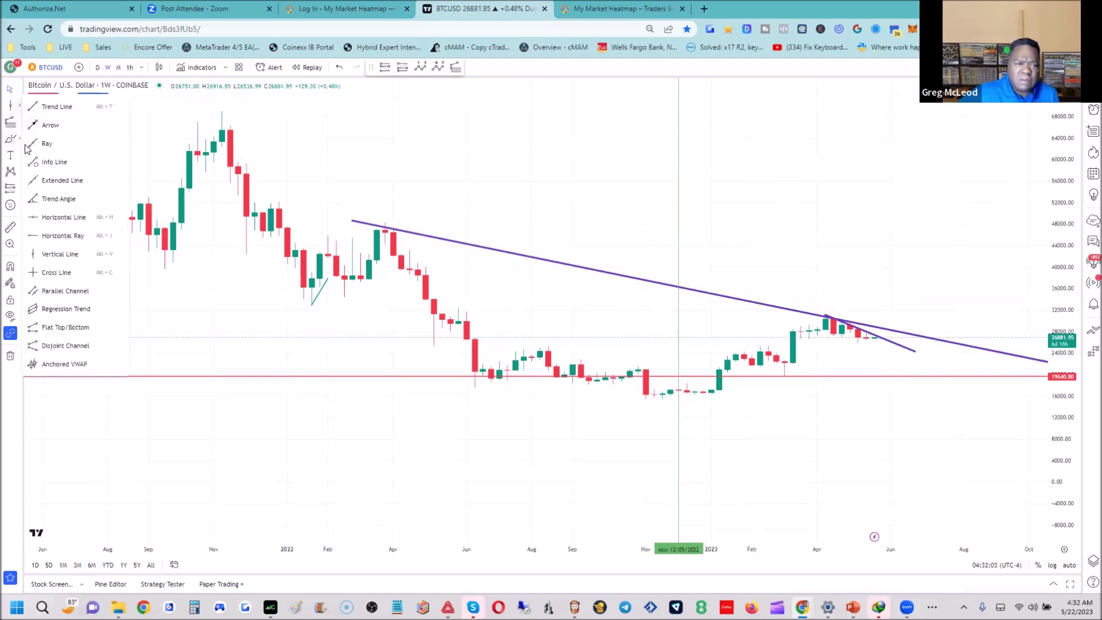
pyautogui.click(63, 217)
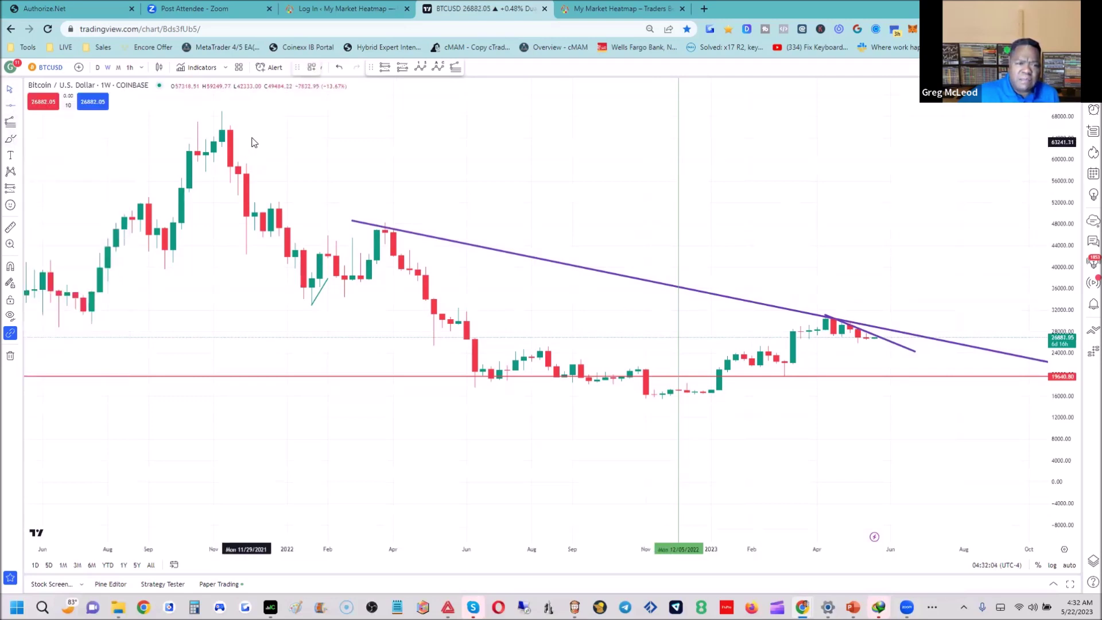
pyautogui.click(226, 116)
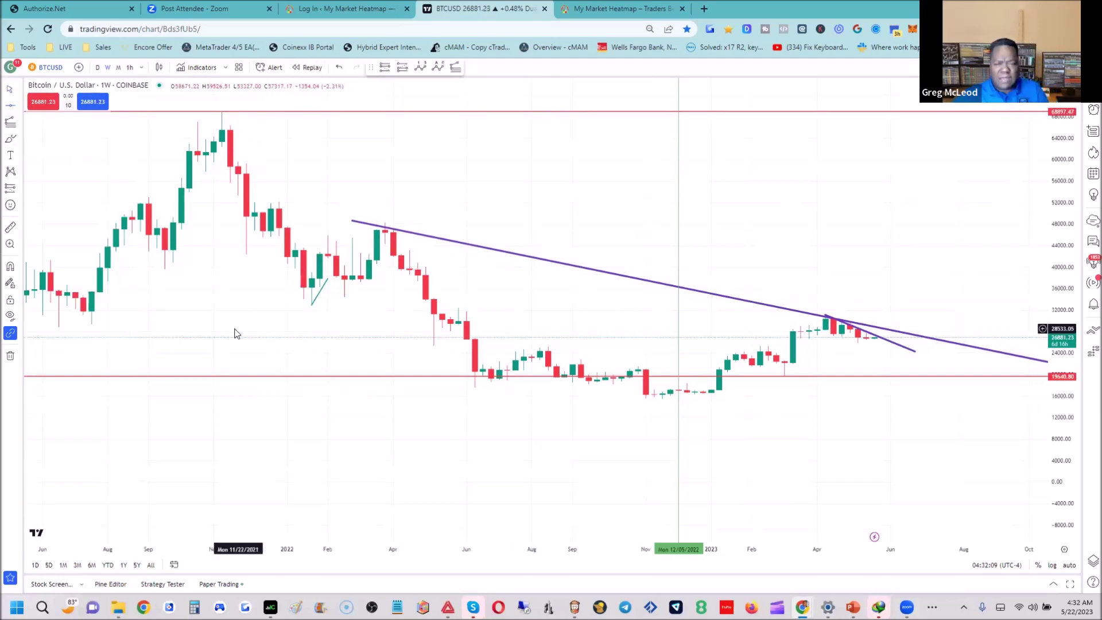
# Step: Raise the starting point of the long descending trend line to about 49358 at February 28, 2022
pyautogui.moveTo(536, 548); pyautogui.dragTo(621, 550)
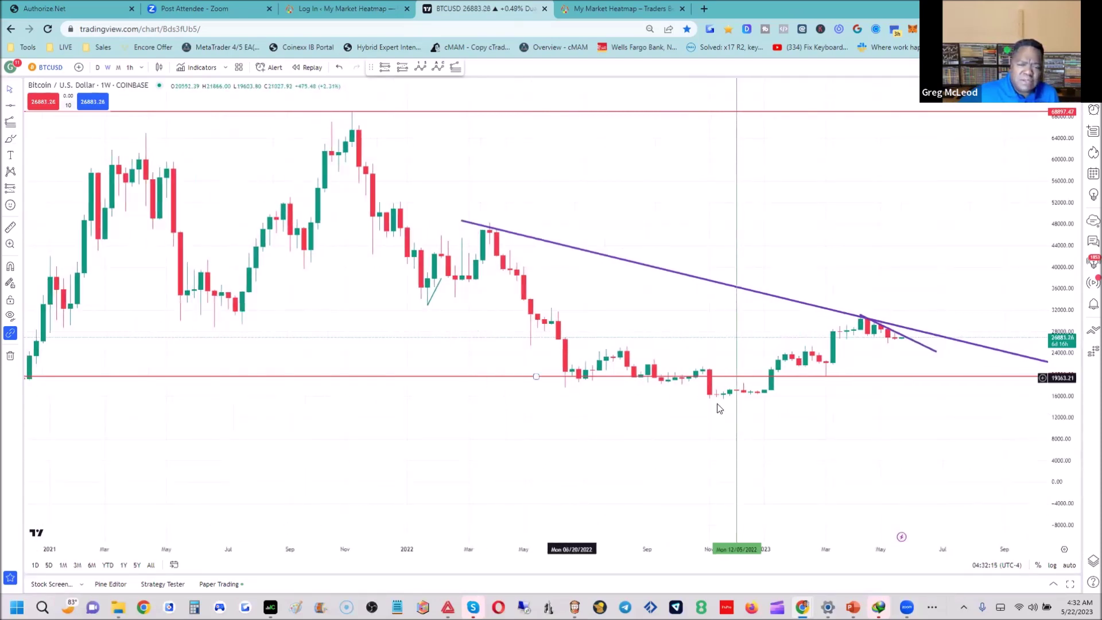
pyautogui.moveTo(671, 319); pyautogui.dragTo(586, 309)
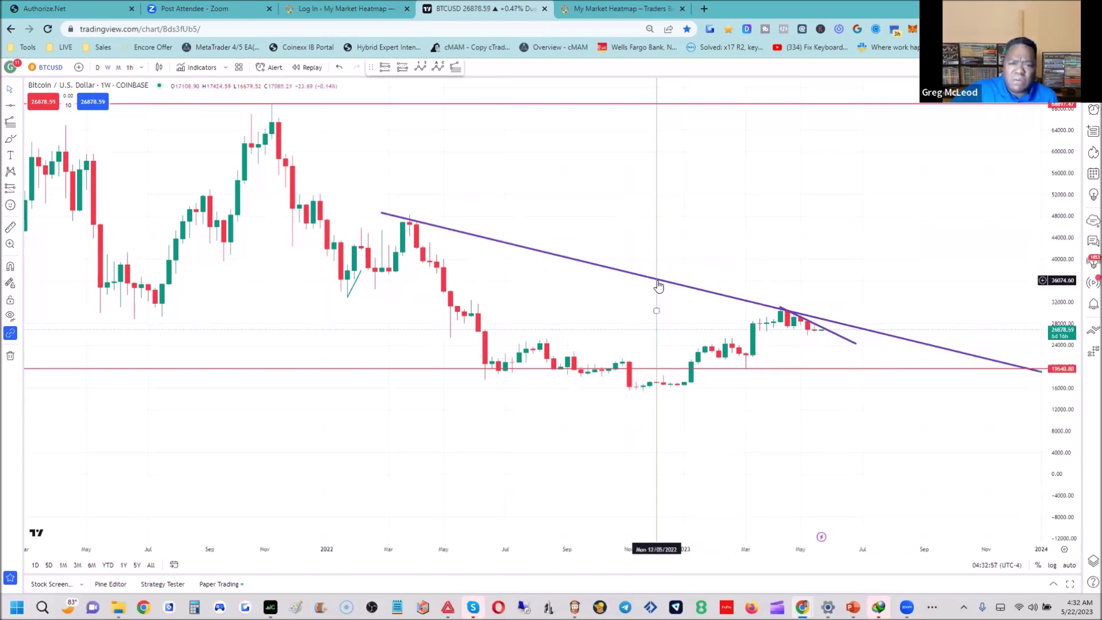
pyautogui.moveTo(385, 215); pyautogui.dragTo(382, 209)
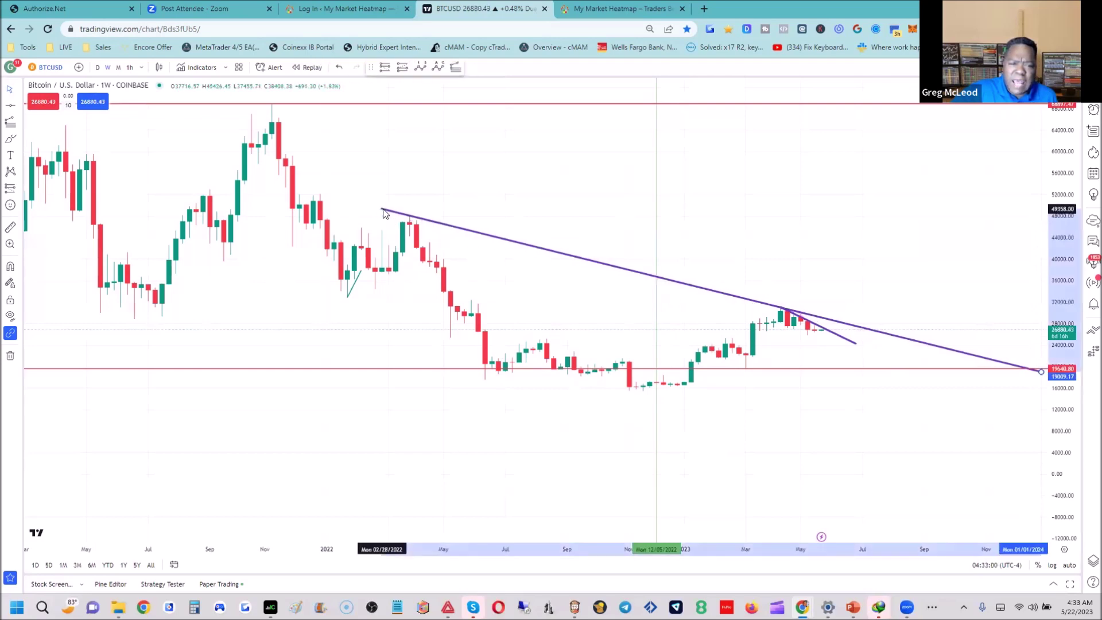
pyautogui.click(611, 234)
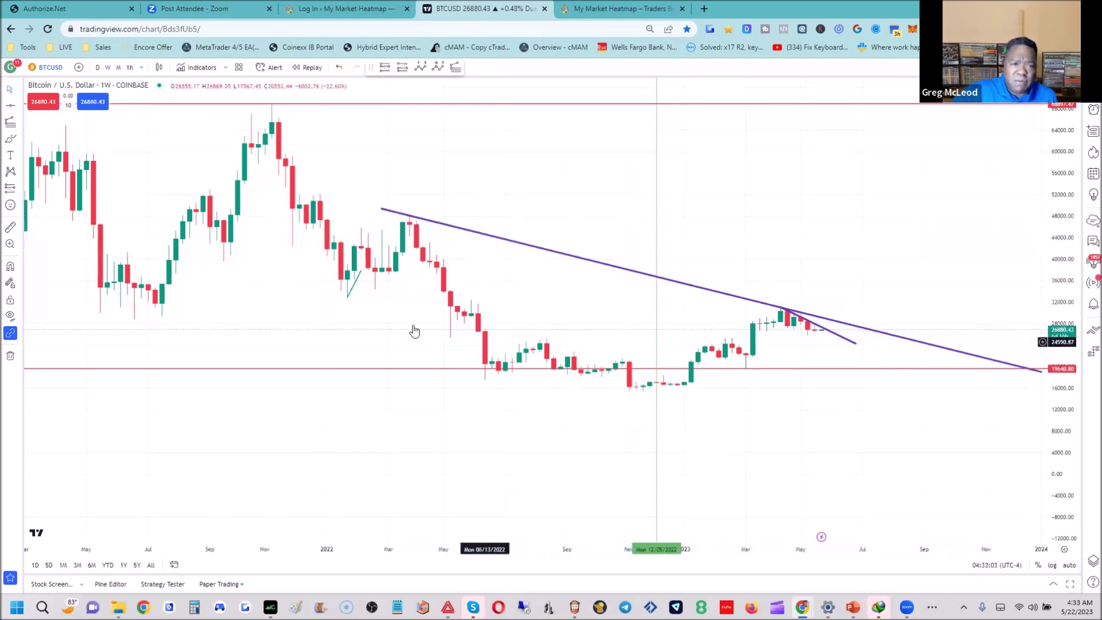